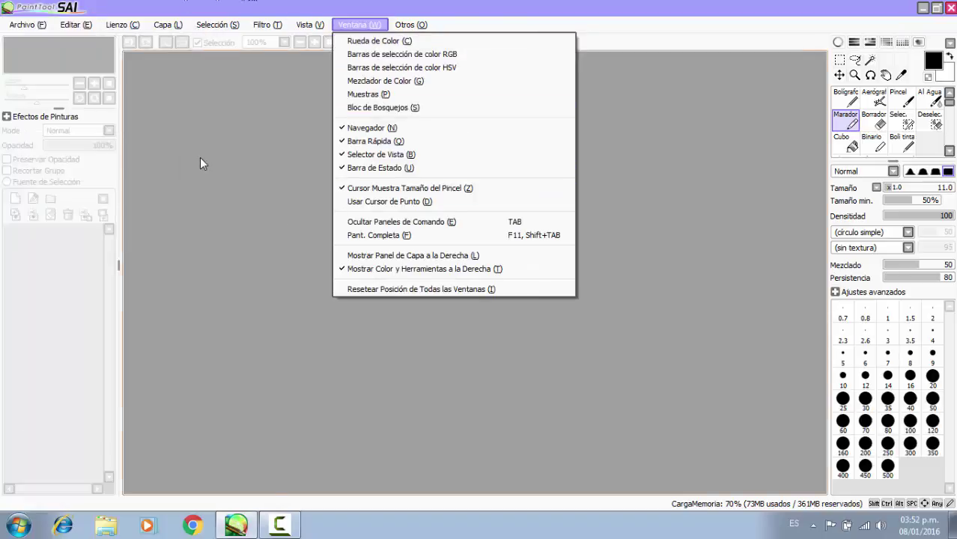
# Open the image dibujo 002.jpg from the 2016-01-02 dibujo folder.
pyautogui.click(200, 157)
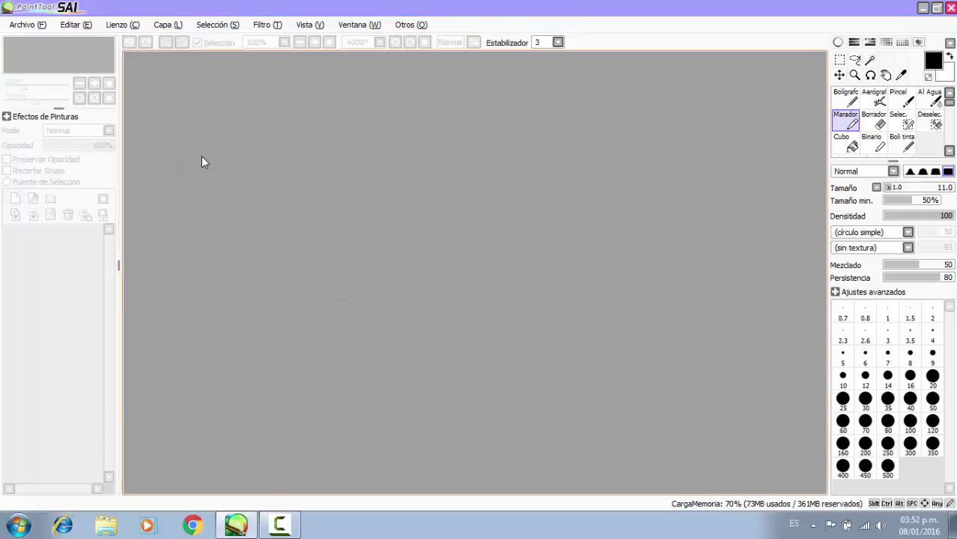
pyautogui.click(25, 28)
pyautogui.click(49, 54)
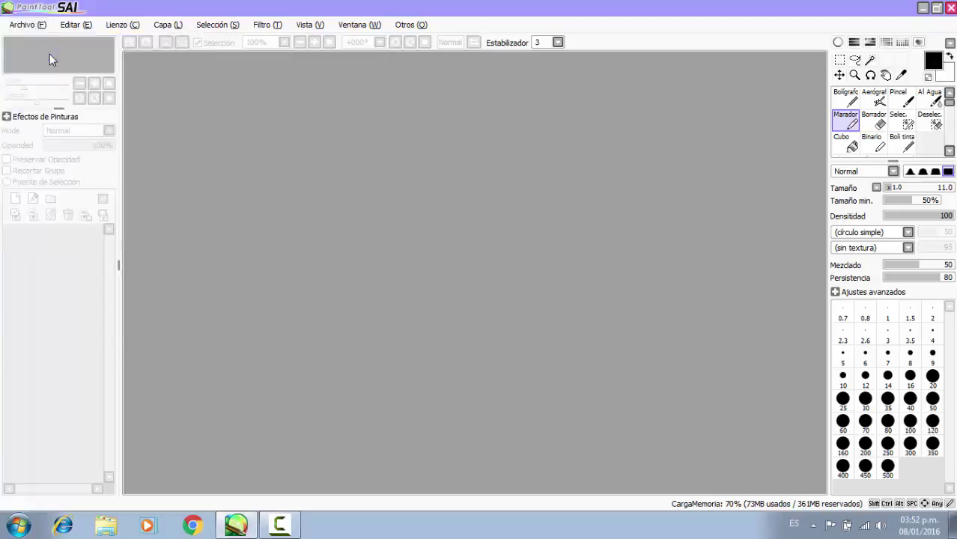
pyautogui.click(369, 118)
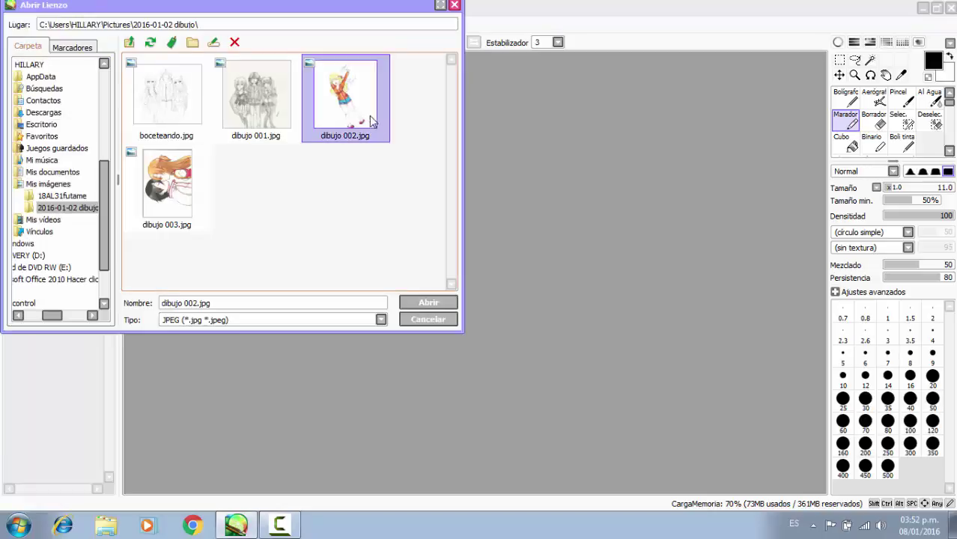
pyautogui.click(428, 304)
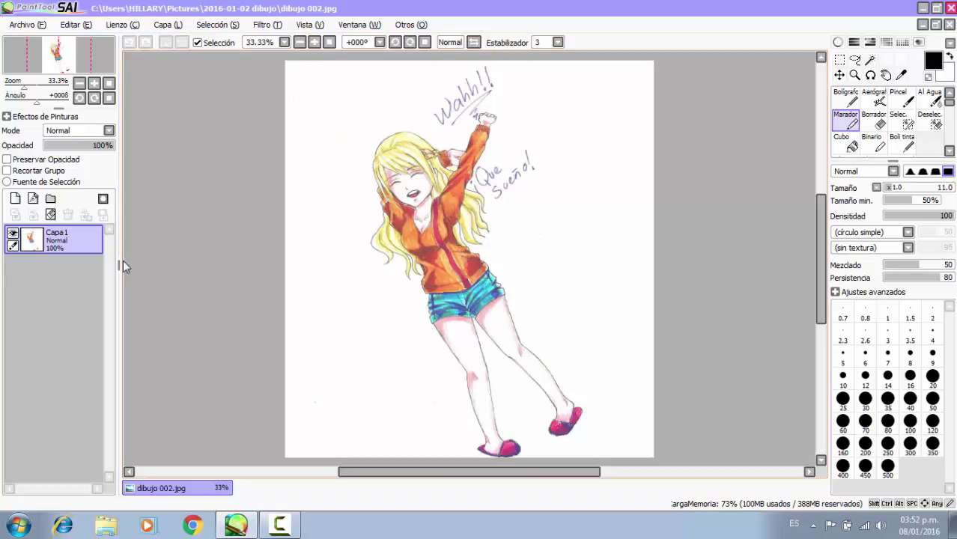
# Lower the opacity of the Capa1 drawing layer to 49% and add a new linework layer above it.
pyautogui.scroll(3, 449, 183)
pyautogui.scroll(-1, 378, 159)
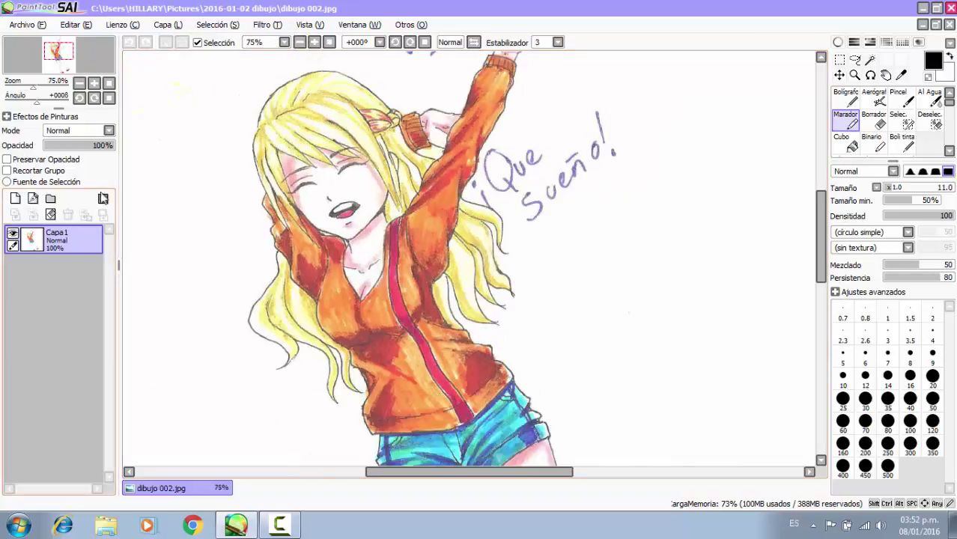
pyautogui.click(78, 149)
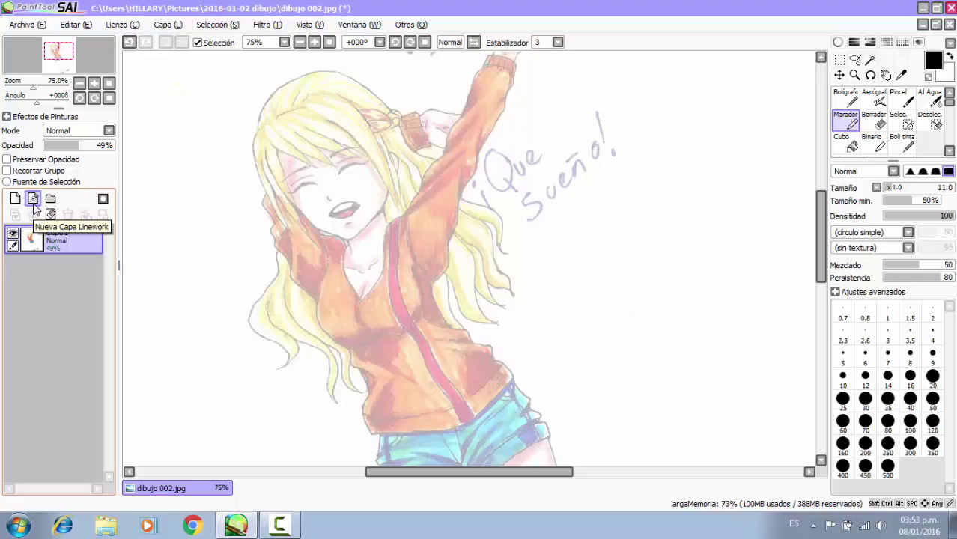
pyautogui.click(33, 200)
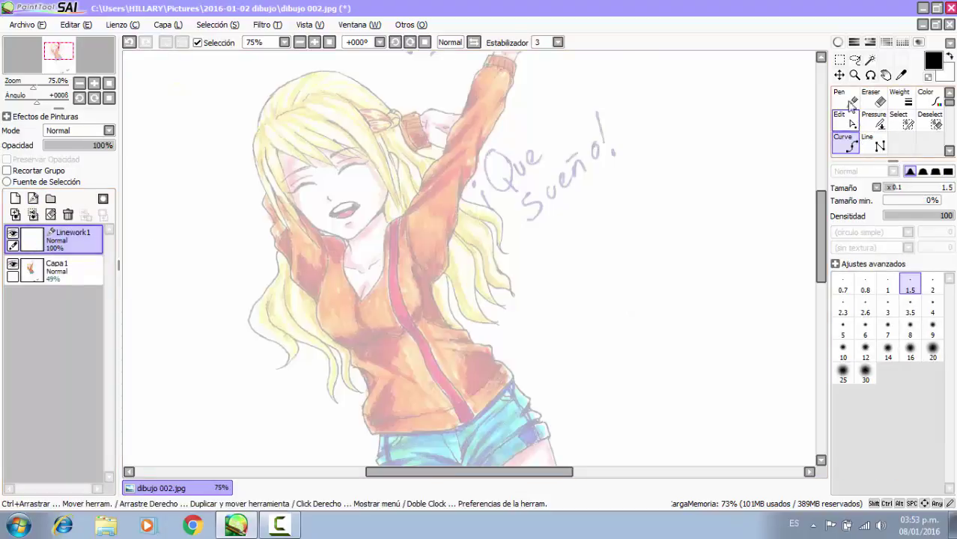
pyautogui.scroll(1, 449, 425)
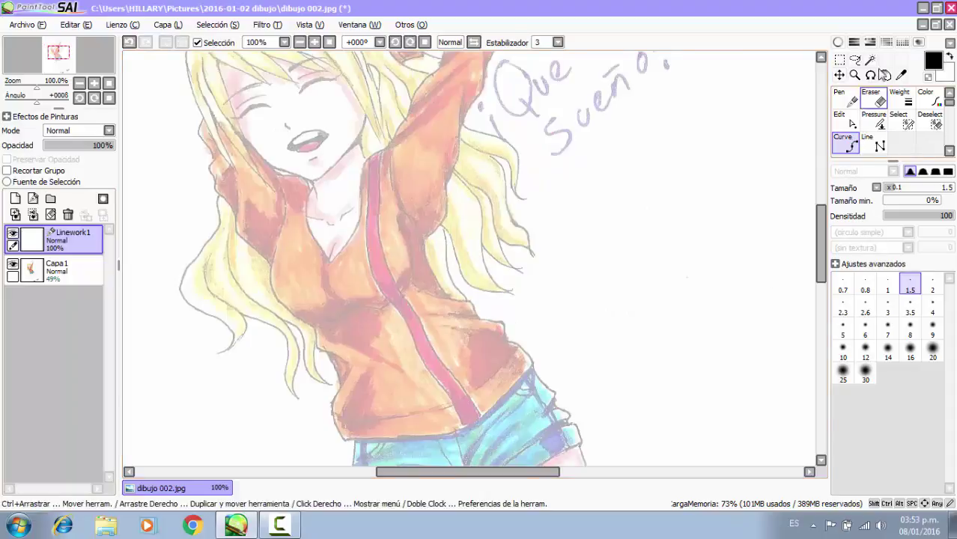
pyautogui.click(837, 43)
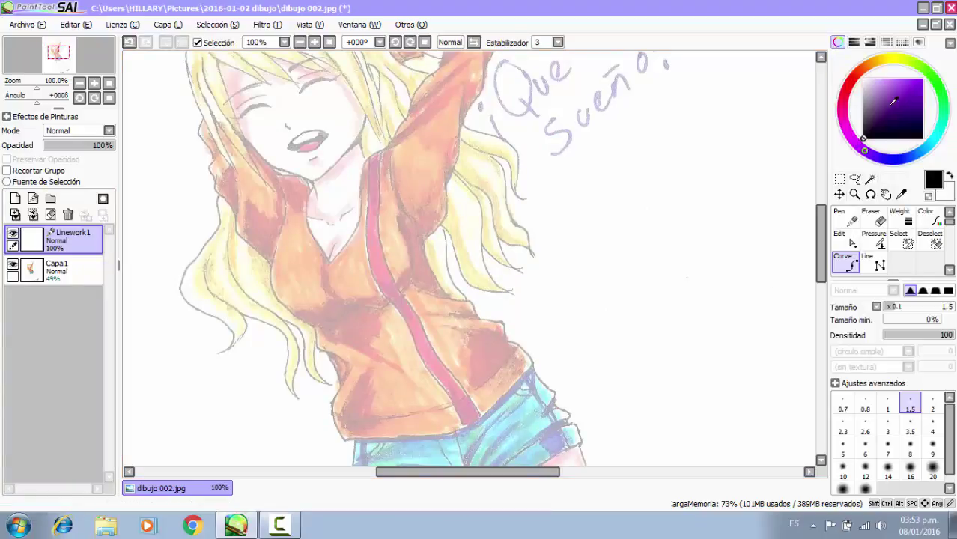
pyautogui.click(838, 43)
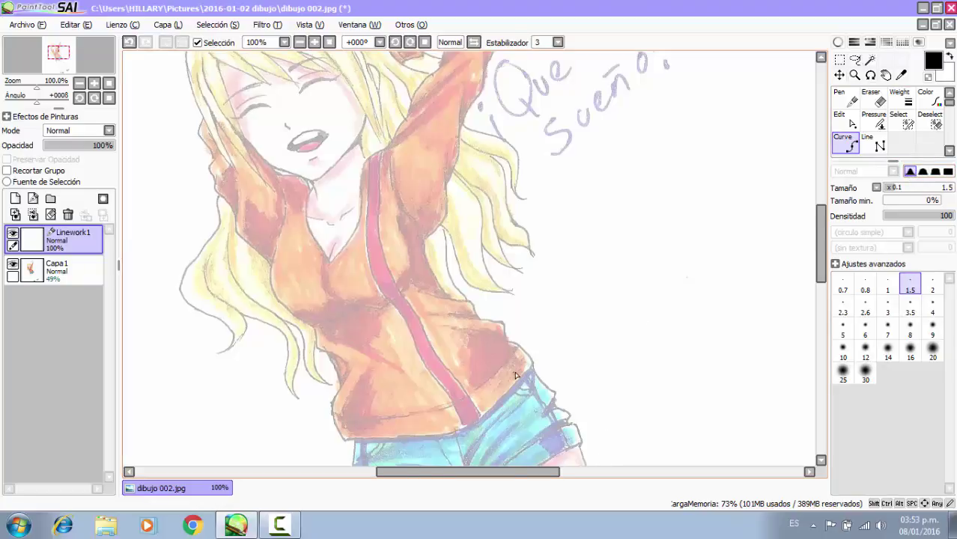
# Trace the jacket's outer edge from the shorts up to the first fold with the black 1.5 Curve tool, ending inside the fold.
pyautogui.scroll(2, 515, 375)
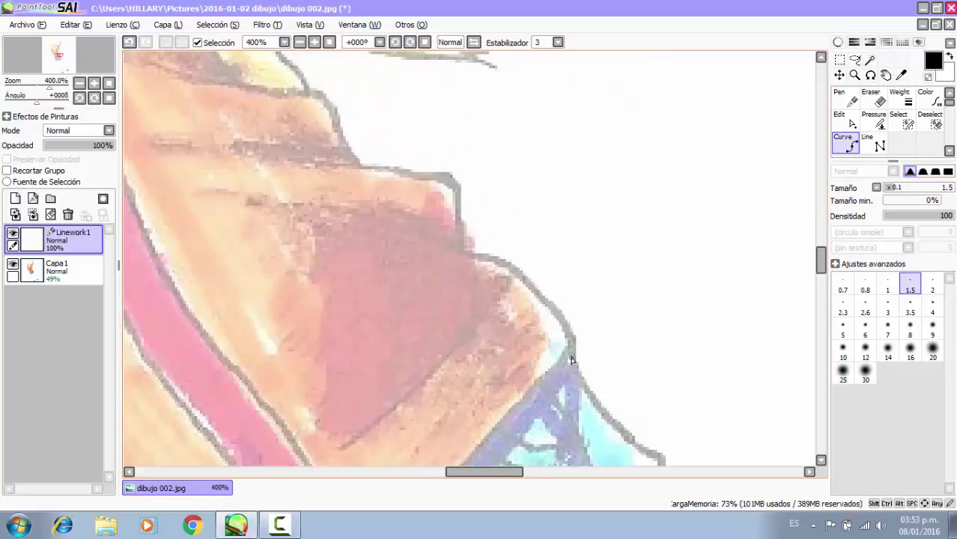
pyautogui.moveTo(554, 309); pyautogui.dragTo(545, 304)
pyautogui.click(546, 304)
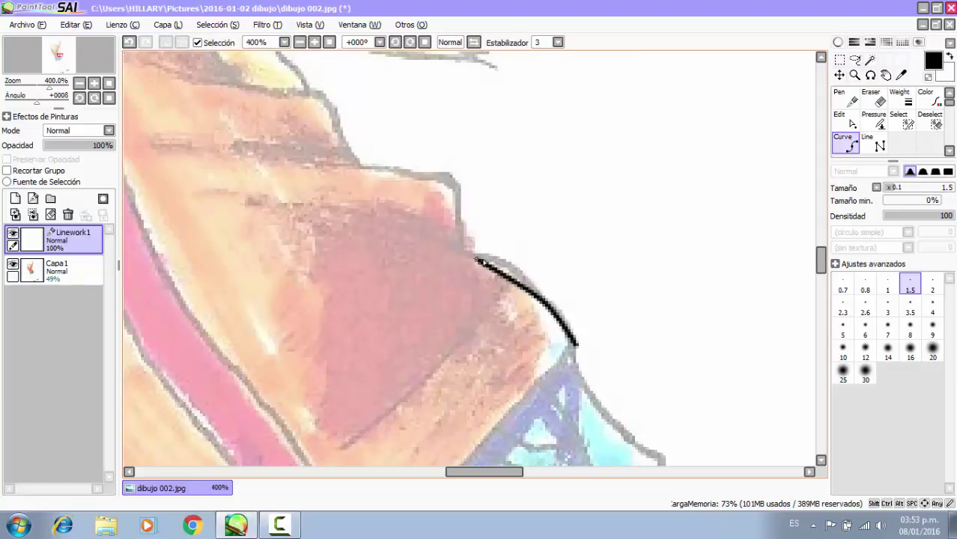
pyautogui.click(506, 265)
pyautogui.doubleClick(464, 251)
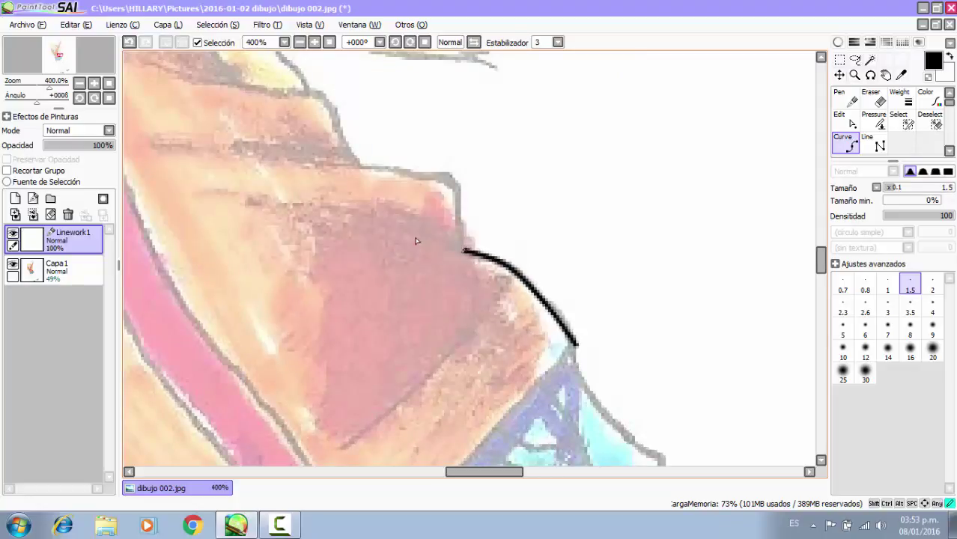
pyautogui.doubleClick(374, 226)
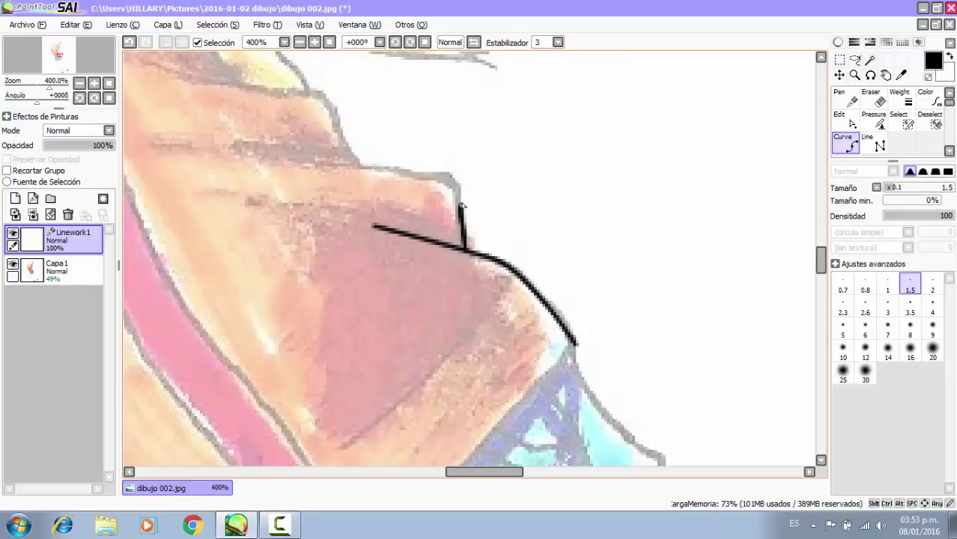
# Trace the stepped folds above it with curves, following the jacket's edge up to the tip of the hair strand.
pyautogui.click(456, 180)
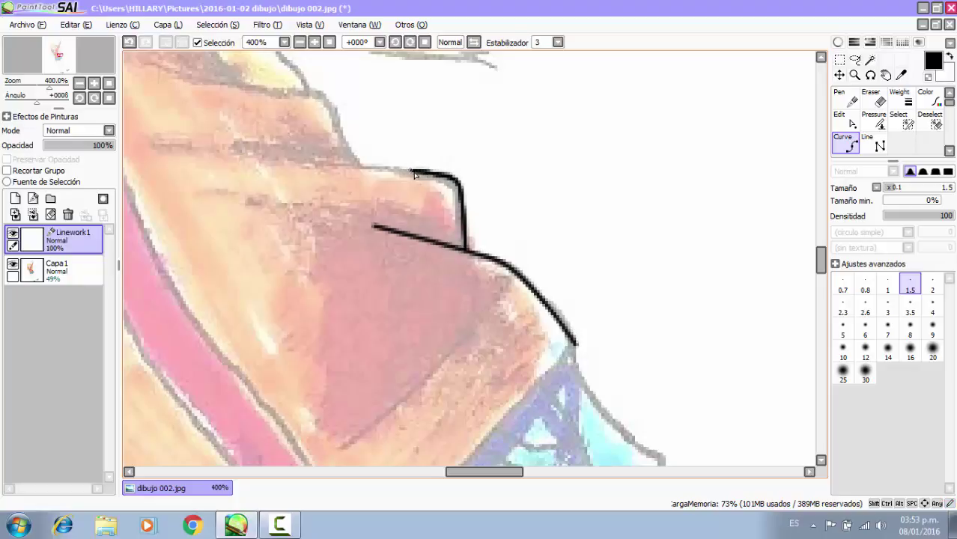
pyautogui.click(295, 157)
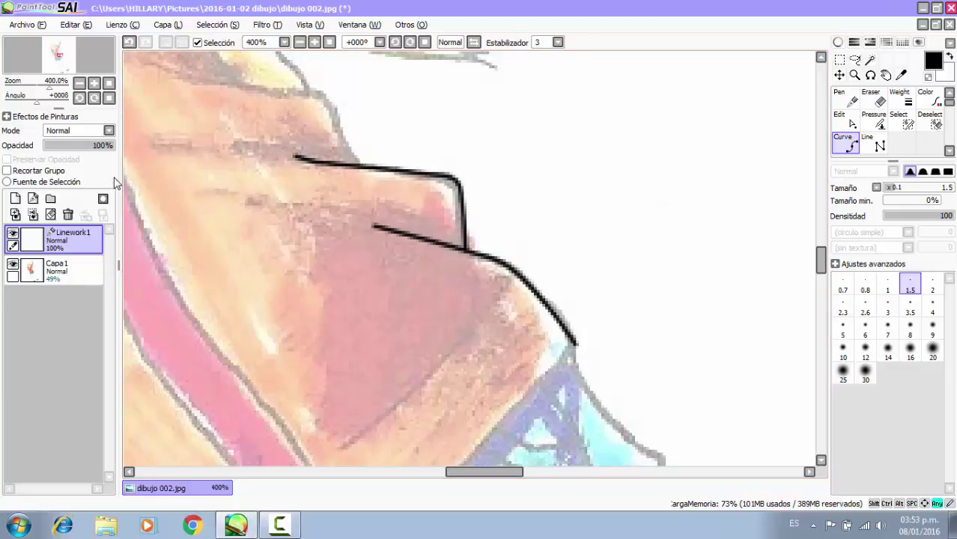
pyautogui.moveTo(264, 155); pyautogui.dragTo(558, 396)
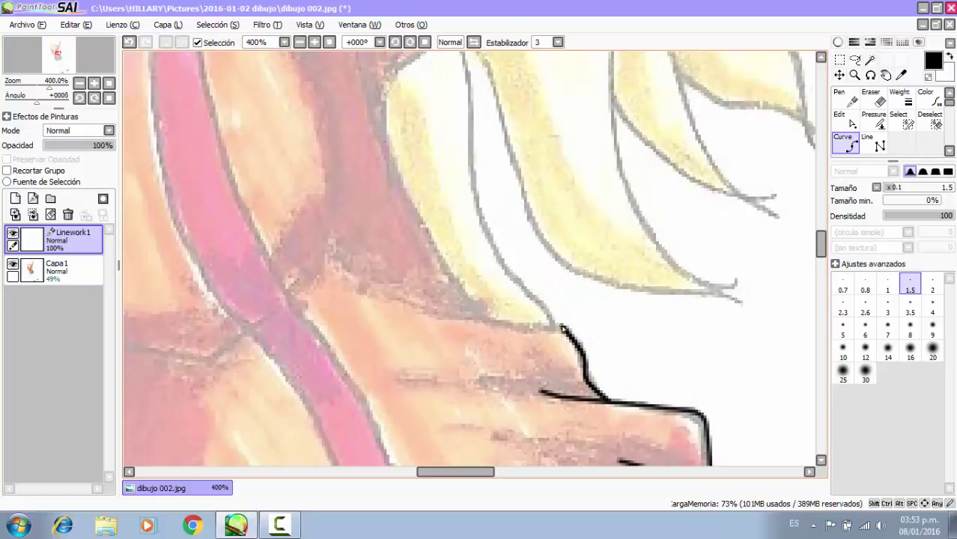
pyautogui.click(563, 330)
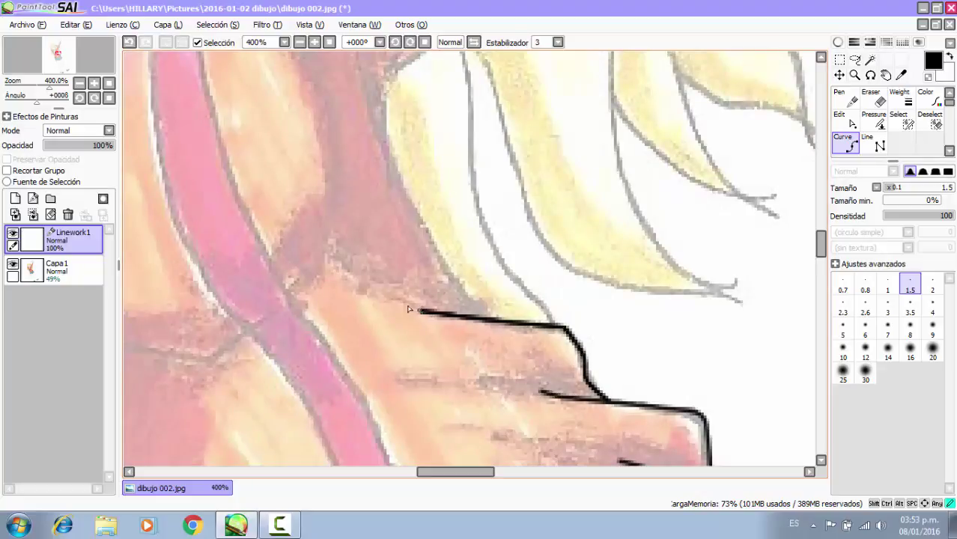
# Trace the jacket's side along the hair strand from the waist fold up to the underarm.
pyautogui.click(451, 277)
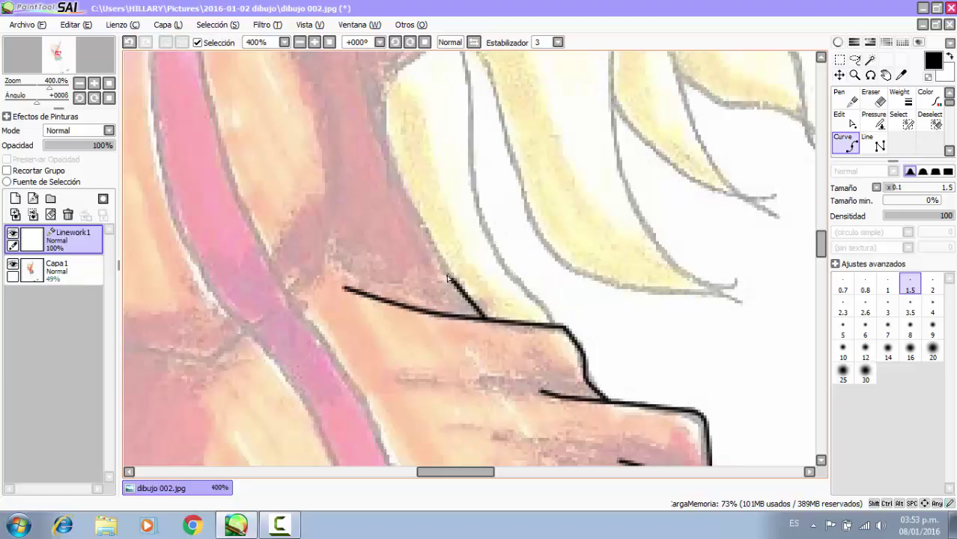
pyautogui.click(414, 206)
pyautogui.click(385, 109)
pyautogui.moveTo(386, 94); pyautogui.dragTo(419, 282)
pyautogui.click(420, 264)
pyautogui.click(445, 245)
pyautogui.click(476, 215)
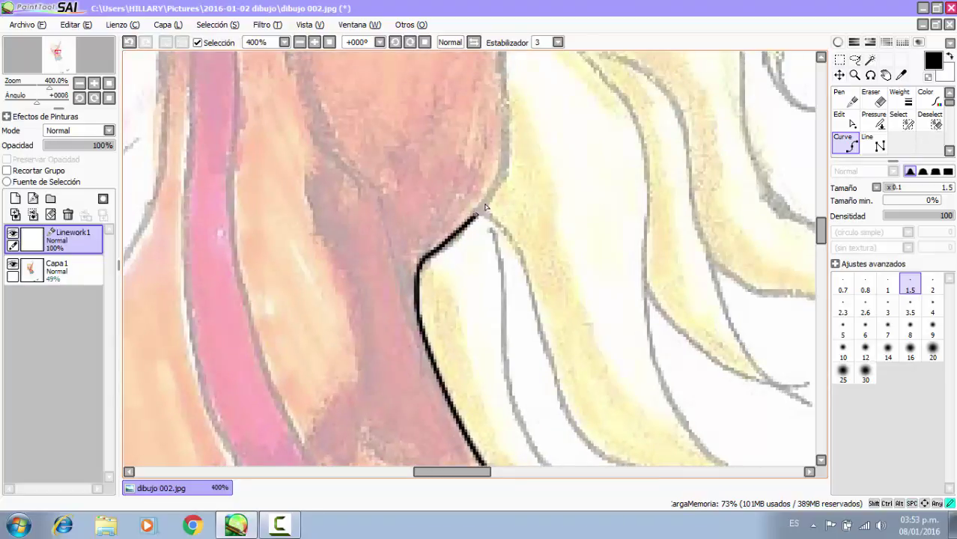
# Trace the raised sleeve's outer edge from the underarm past the first crease, ending in the next crease near the lettering.
pyautogui.click(500, 178)
pyautogui.moveTo(505, 146); pyautogui.dragTo(479, 374)
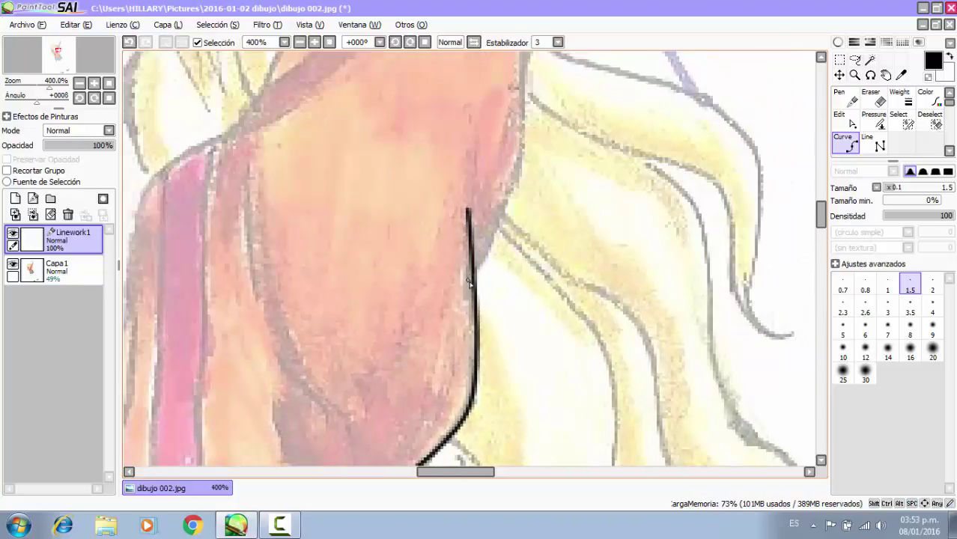
pyautogui.click(499, 218)
pyautogui.click(523, 173)
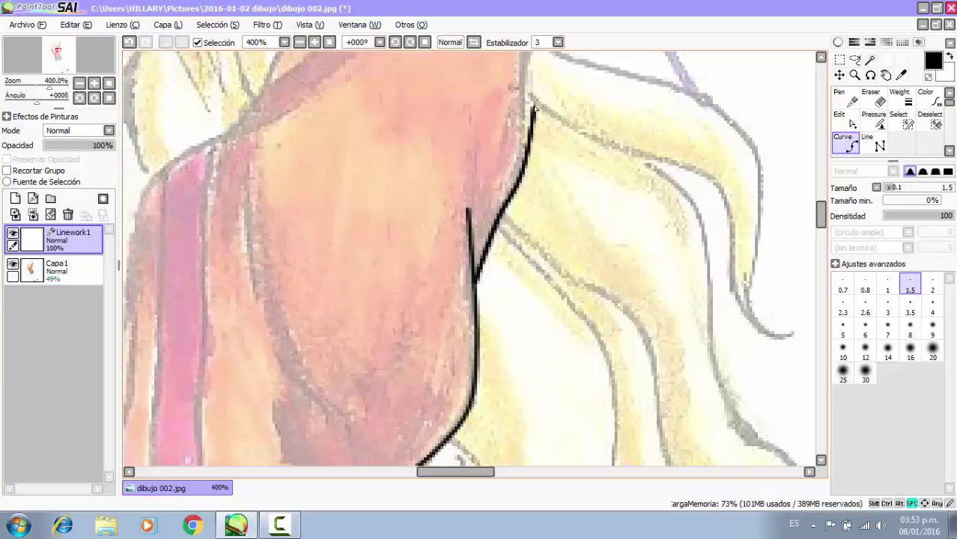
pyautogui.moveTo(534, 110); pyautogui.dragTo(538, 316)
pyautogui.click(530, 271)
pyautogui.moveTo(536, 150); pyautogui.dragTo(539, 201)
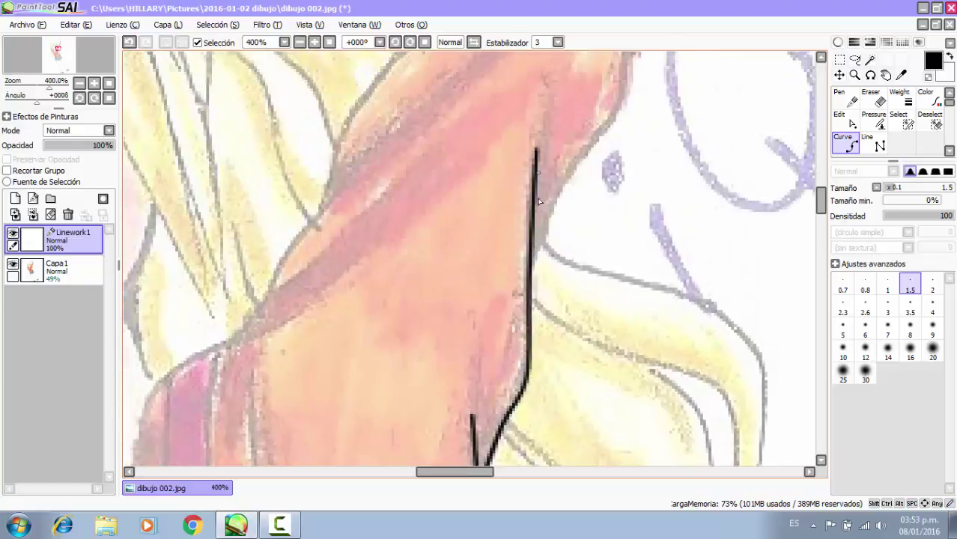
# Continue the sleeve outline from the second crease around the elbow bulge, ending with a short crease line inside the sleeve.
pyautogui.click(532, 270)
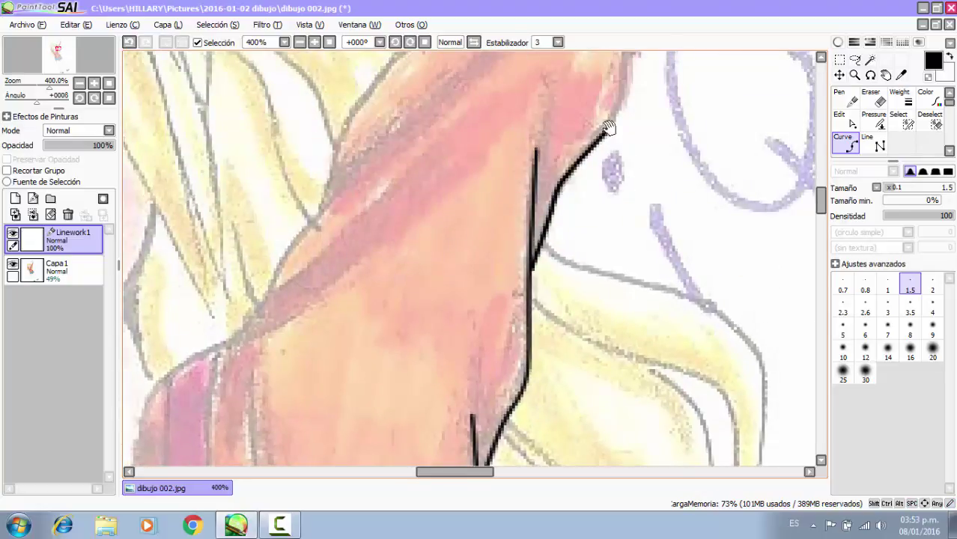
pyautogui.moveTo(609, 128); pyautogui.dragTo(572, 298)
pyautogui.click(591, 238)
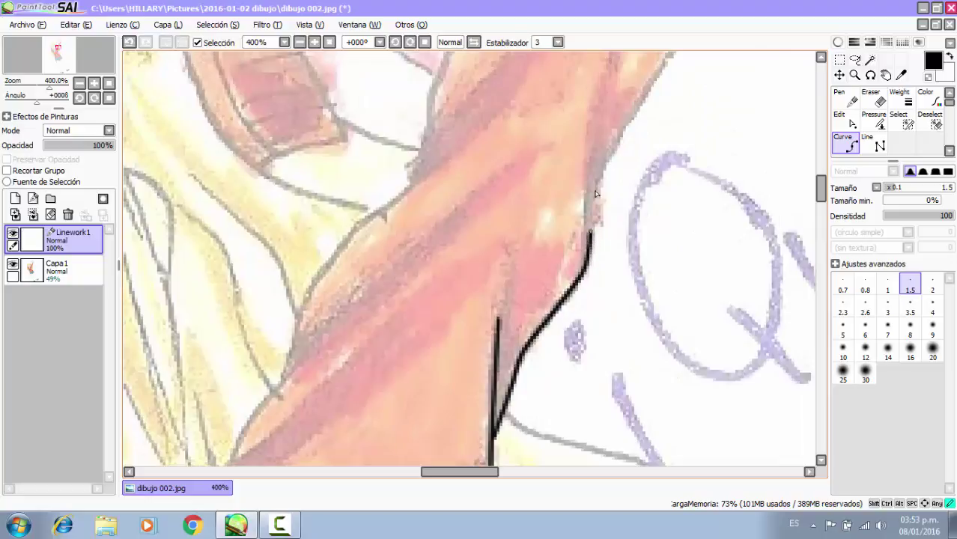
pyautogui.moveTo(621, 152); pyautogui.dragTo(530, 335)
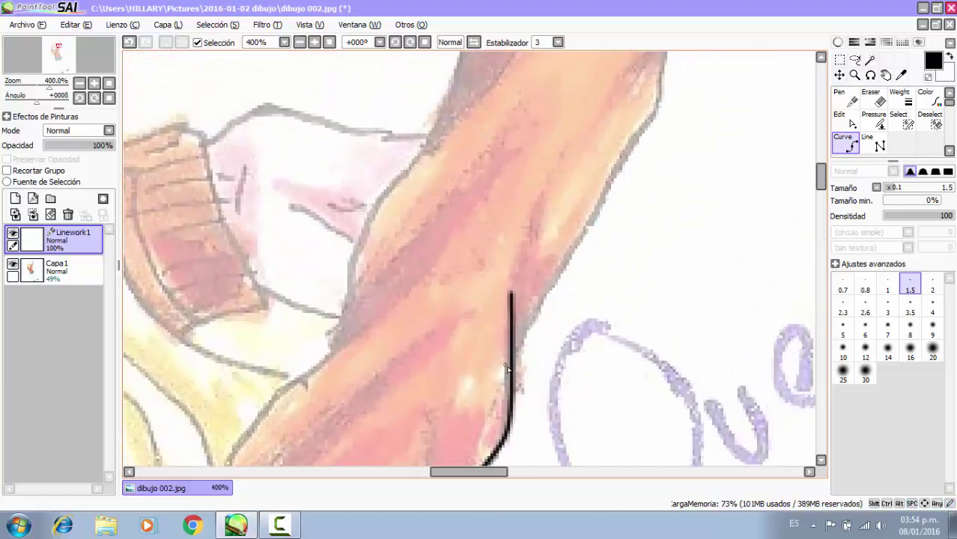
# Trace the outer edge of the forearm from the elbow crease up to the fold just below the cuff.
pyautogui.click(634, 141)
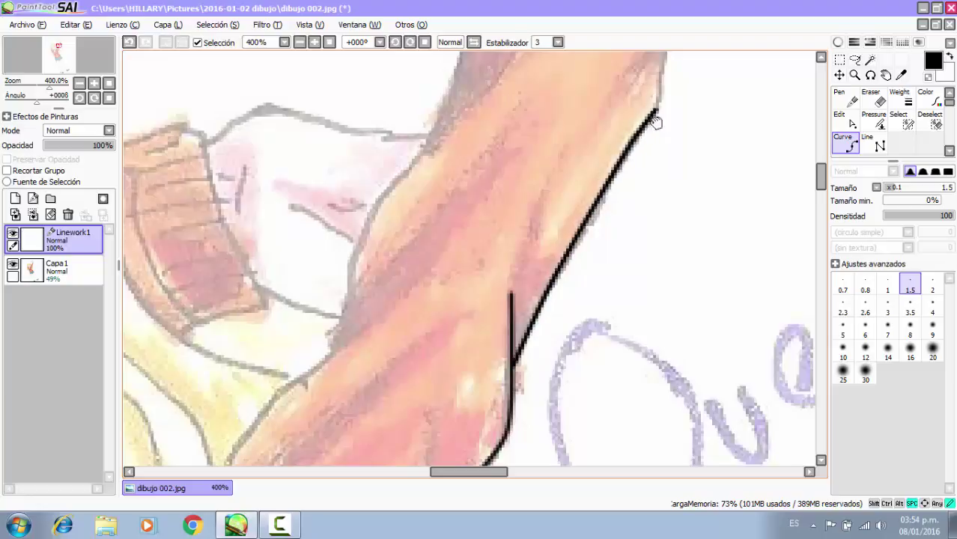
pyautogui.moveTo(657, 122); pyautogui.dragTo(642, 253)
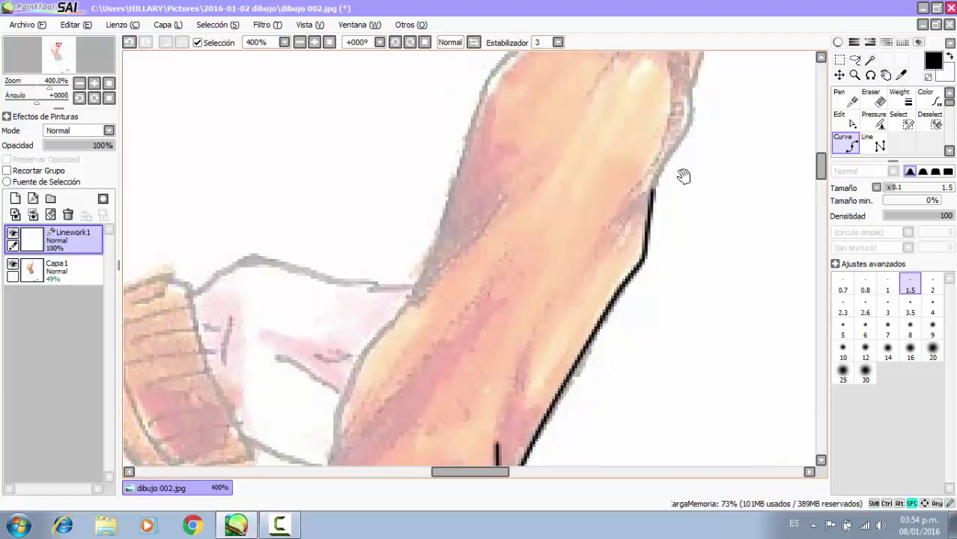
pyautogui.moveTo(684, 175); pyautogui.dragTo(661, 288)
# Draw a curve from the fold inside the forearm around the sleeve's end and along the cuff's lower seam.
pyautogui.click(588, 342)
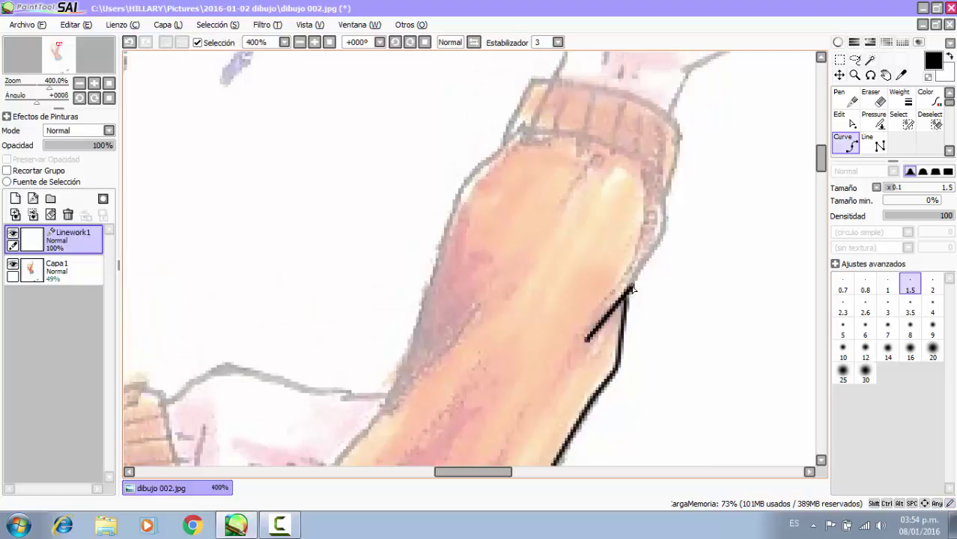
pyautogui.click(661, 184)
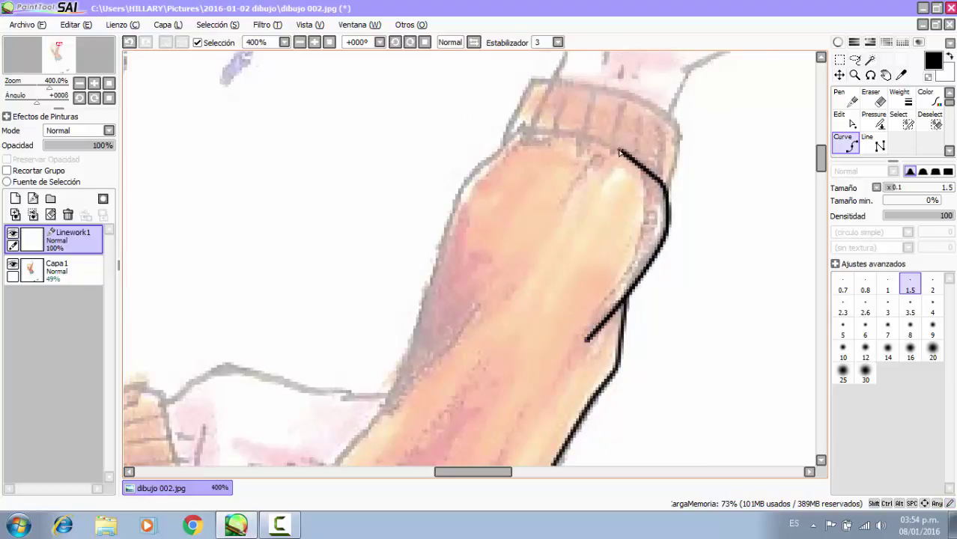
pyautogui.doubleClick(521, 127)
pyautogui.moveTo(651, 169); pyautogui.dragTo(639, 268)
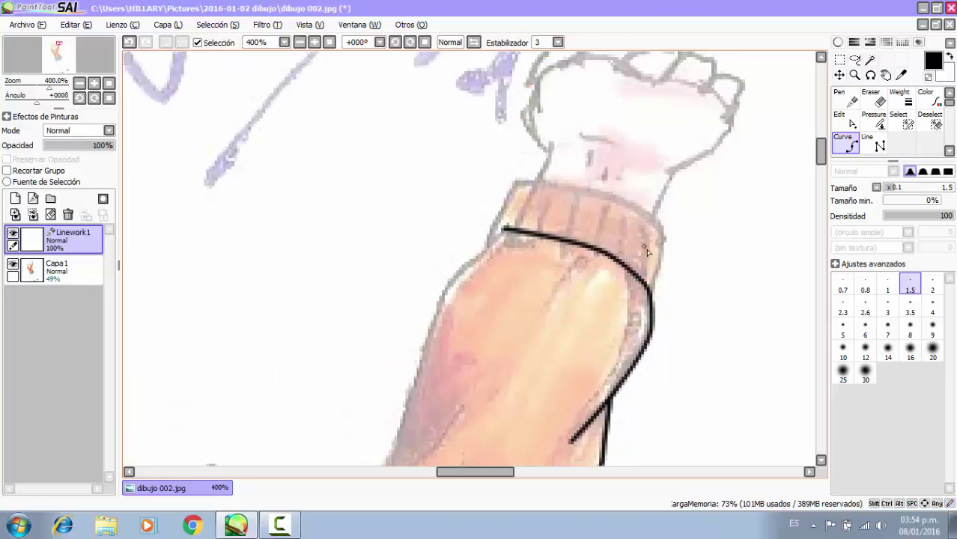
# Outline the sleeve cuff with one curve up its outer side, across the wrist opening and down the opposite side.
pyautogui.scroll(2, 647, 258)
pyautogui.click(658, 362)
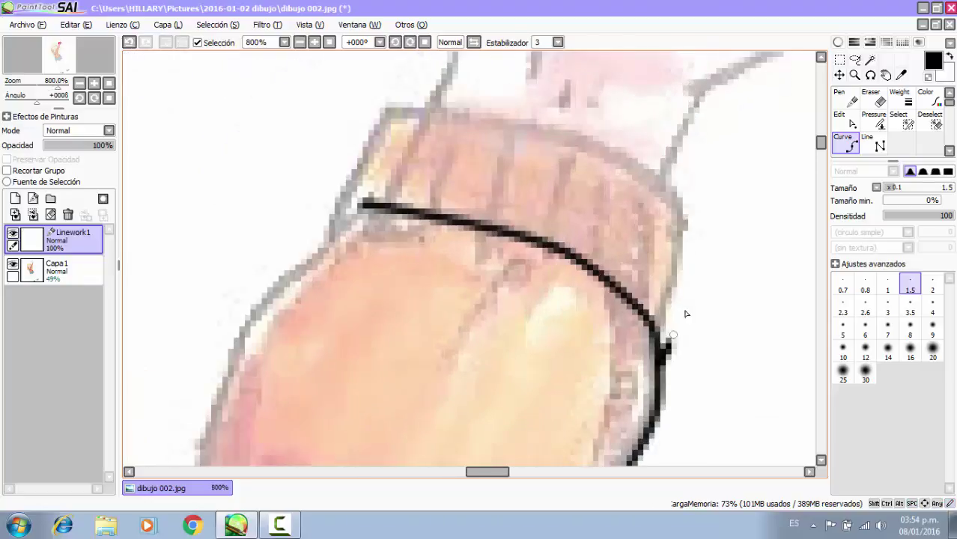
pyautogui.click(691, 179)
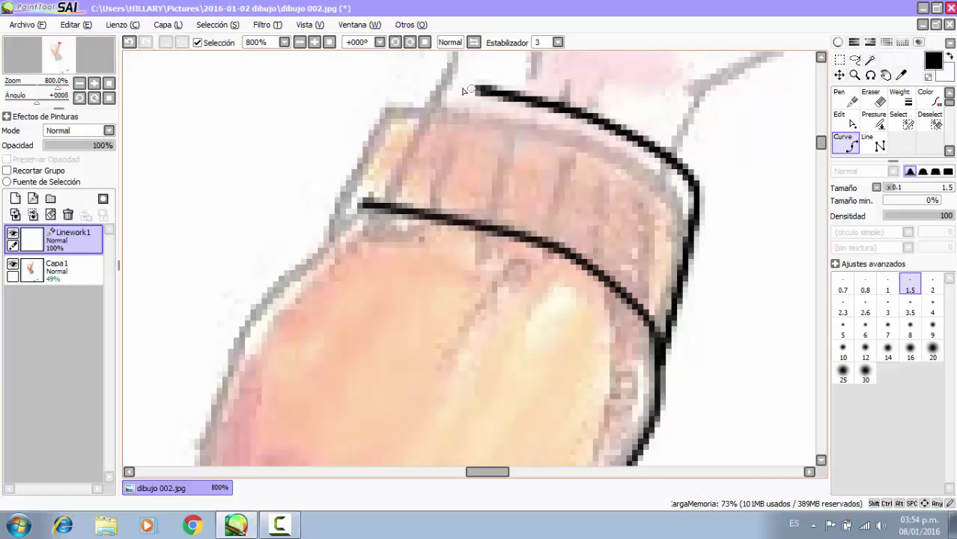
pyautogui.click(388, 92)
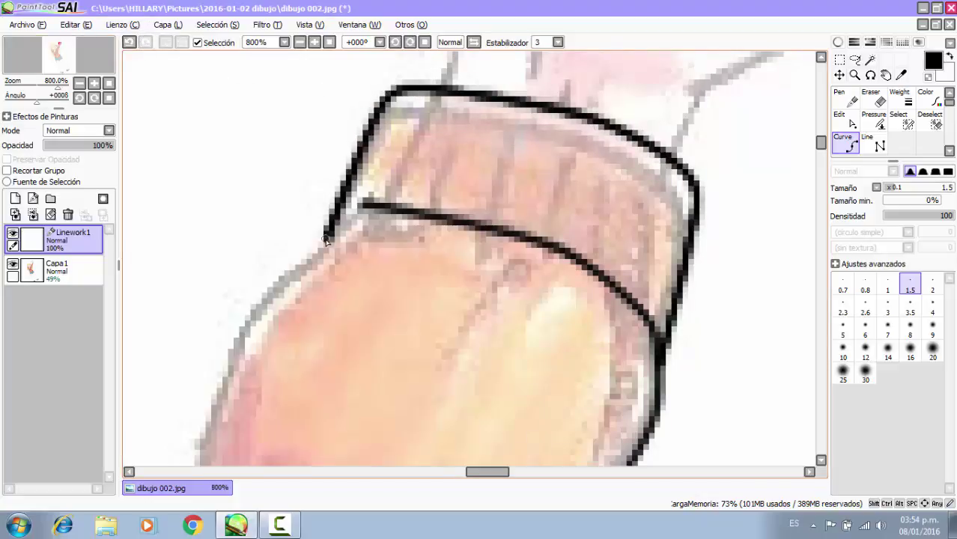
pyautogui.scroll(-5, 335, 240)
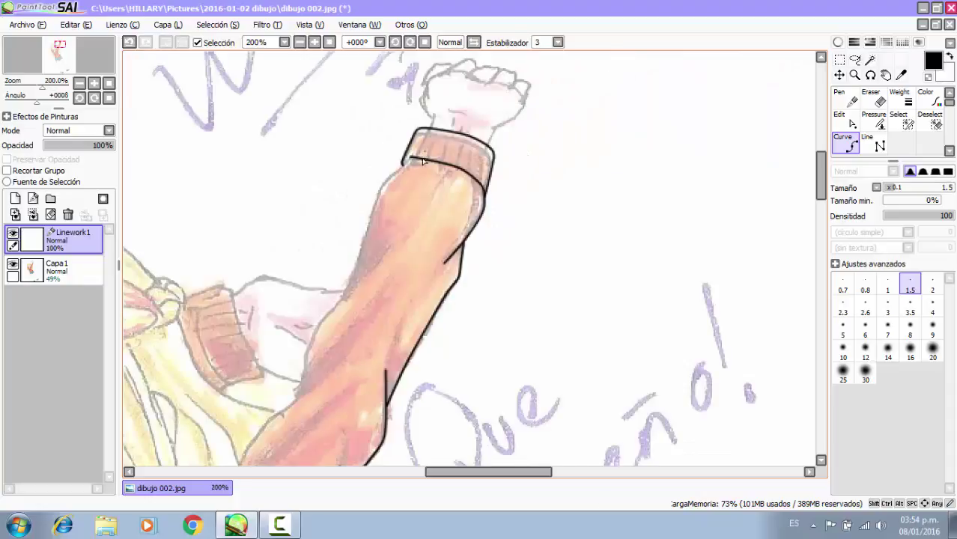
# Trace the inner edge of the raised forearm from the cuff seam's corner down to the fold beside the other wrist.
pyautogui.scroll(5, 409, 145)
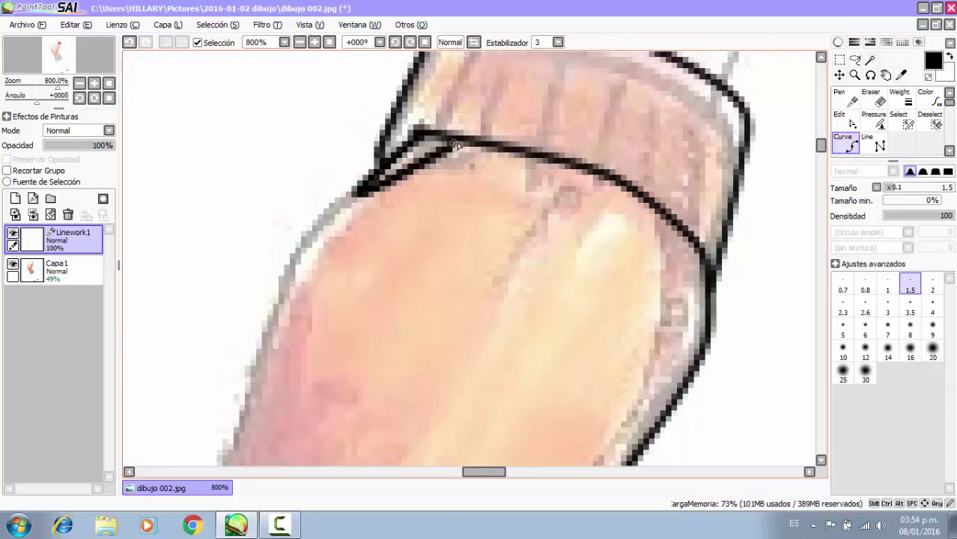
pyautogui.scroll(-2, 352, 202)
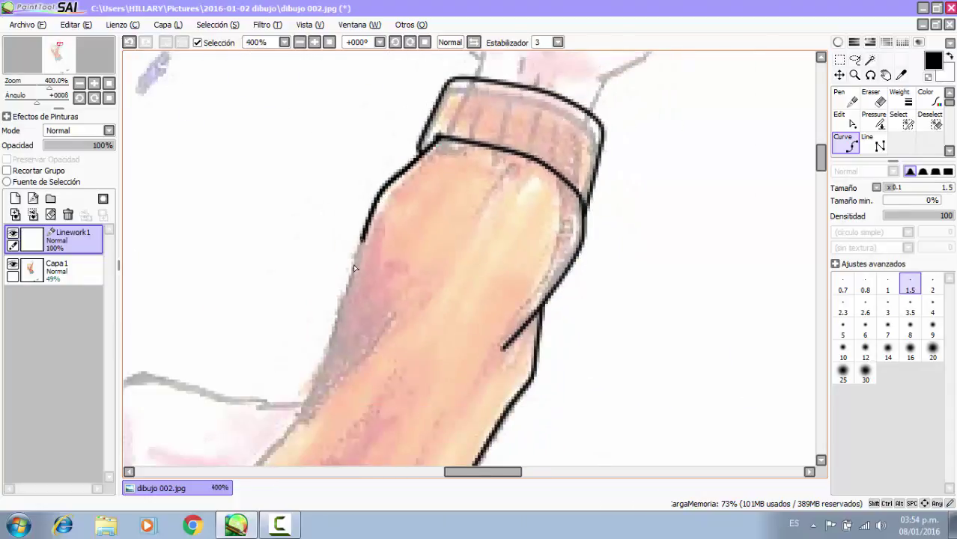
pyautogui.scroll(-2, 375, 247)
pyautogui.scroll(1, 363, 283)
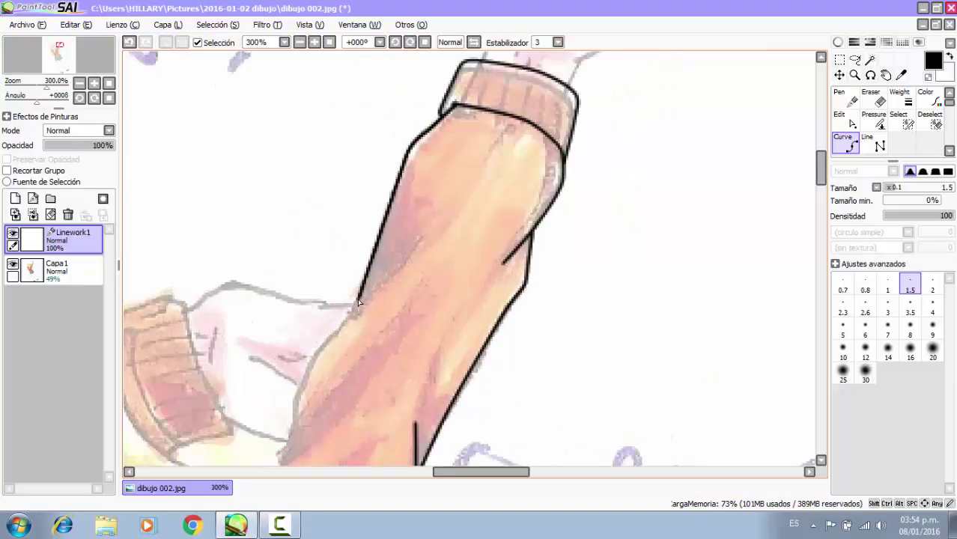
# Draw the shoulder curve from the neckline across the top of the stripe, ending as a crease inside the sleeve.
pyautogui.scroll(-3, 351, 313)
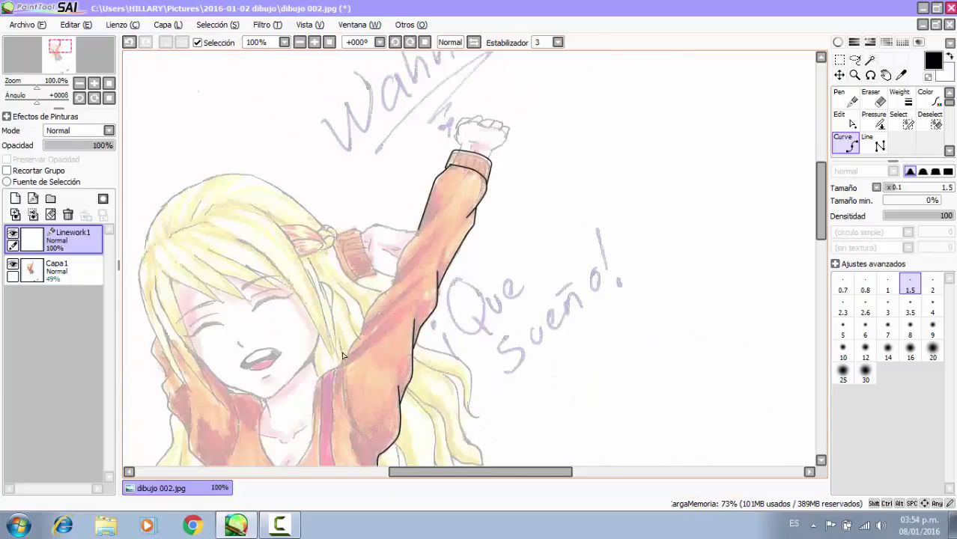
pyautogui.scroll(2, 343, 355)
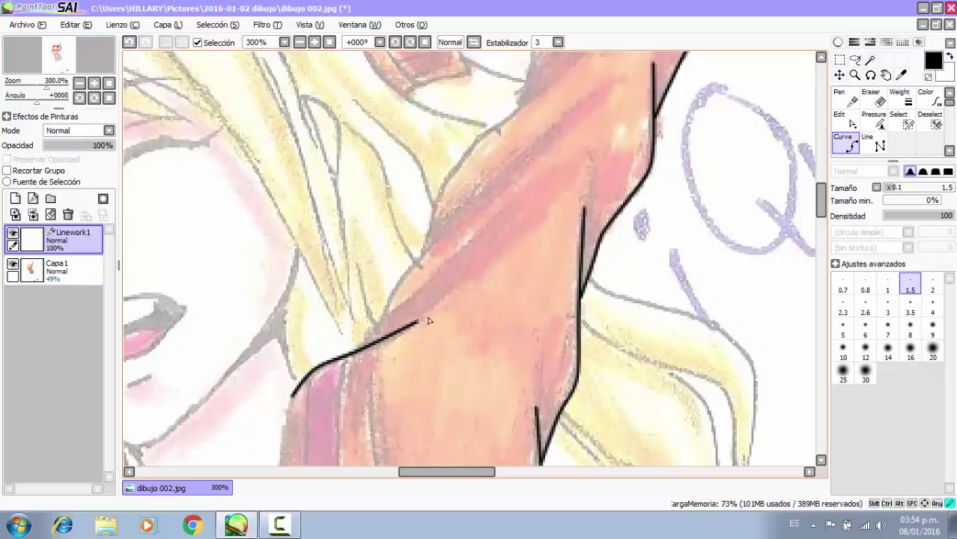
pyautogui.doubleClick(445, 302)
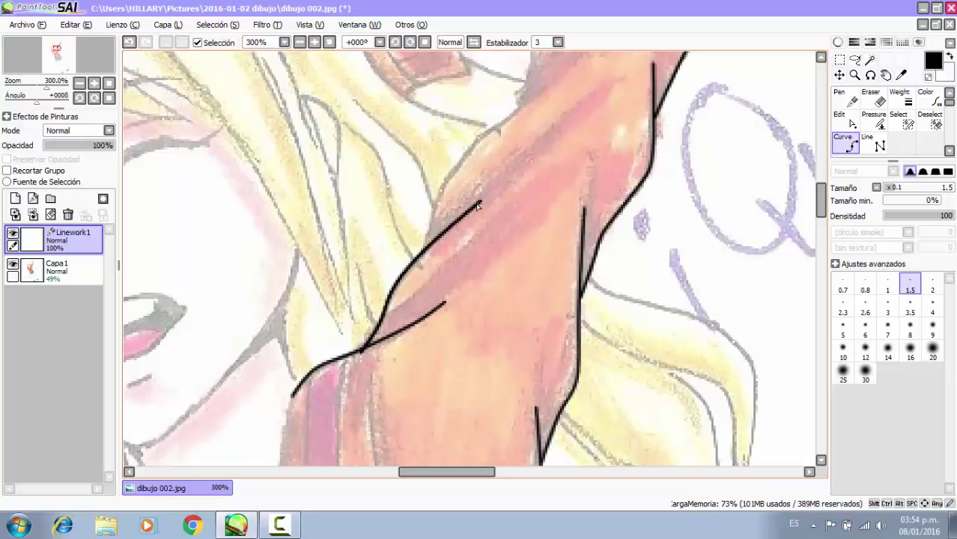
# Trace the inner edge of the upper sleeve up to the forearm line, with short crease lines running into the sleeve.
pyautogui.scroll(3, 476, 208)
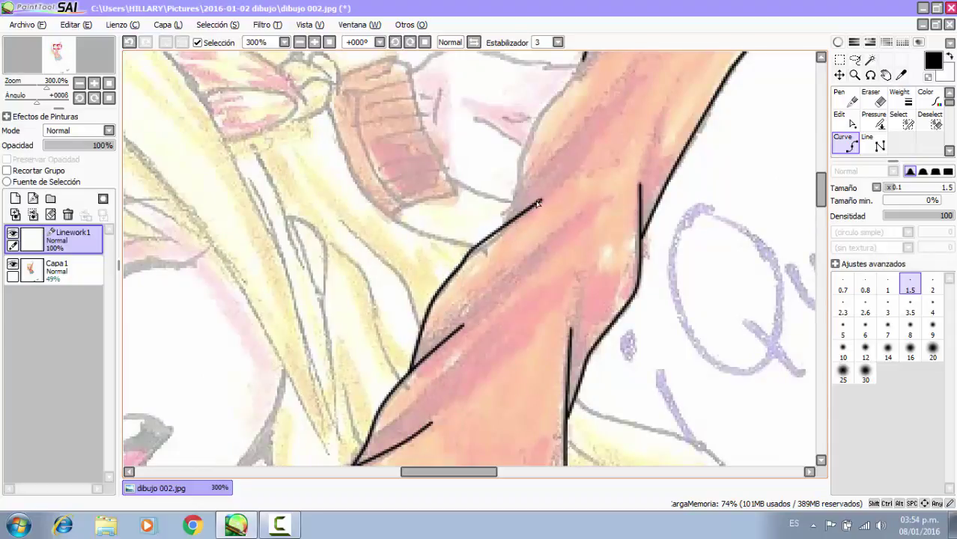
pyautogui.scroll(2, 537, 203)
pyautogui.click(484, 257)
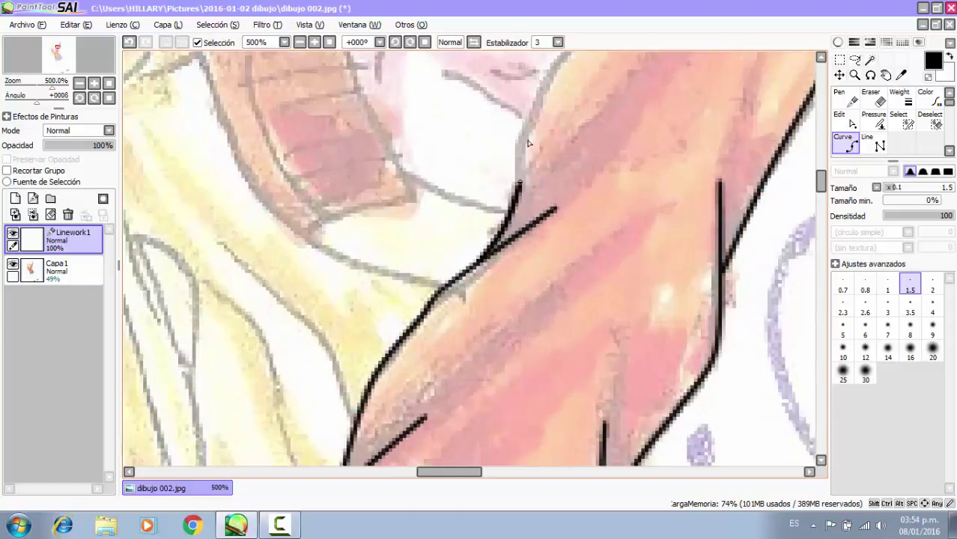
pyautogui.moveTo(518, 141); pyautogui.dragTo(481, 319)
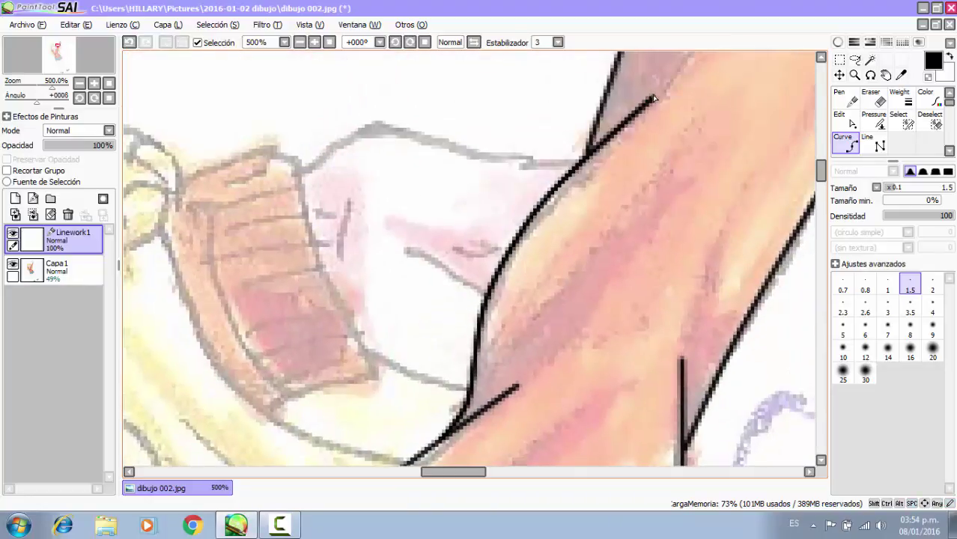
# Trace the armhole seam from the shoulder toward the armpit and add a short vertical line at the top of the side edge.
pyautogui.scroll(-6, 571, 149)
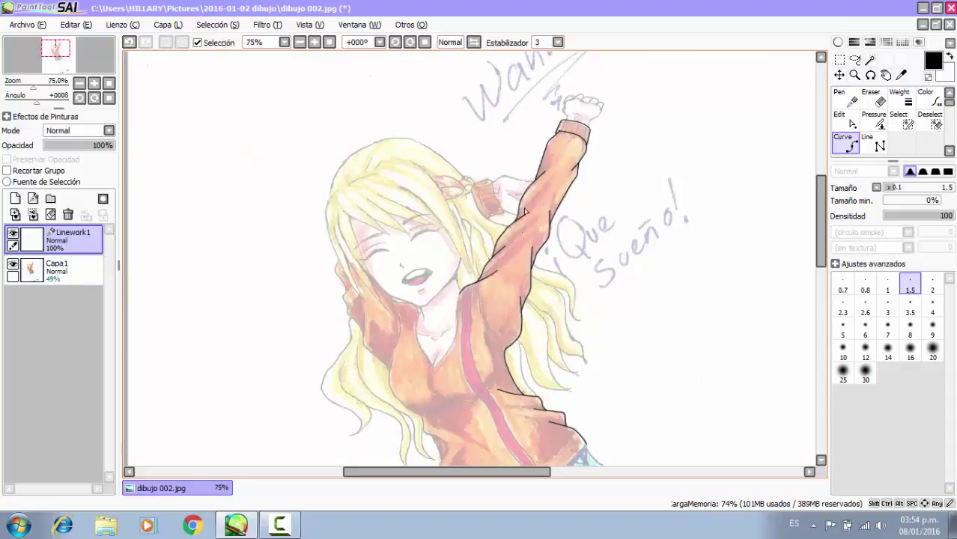
pyautogui.scroll(-2, 525, 213)
pyautogui.scroll(6, 460, 230)
pyautogui.click(438, 166)
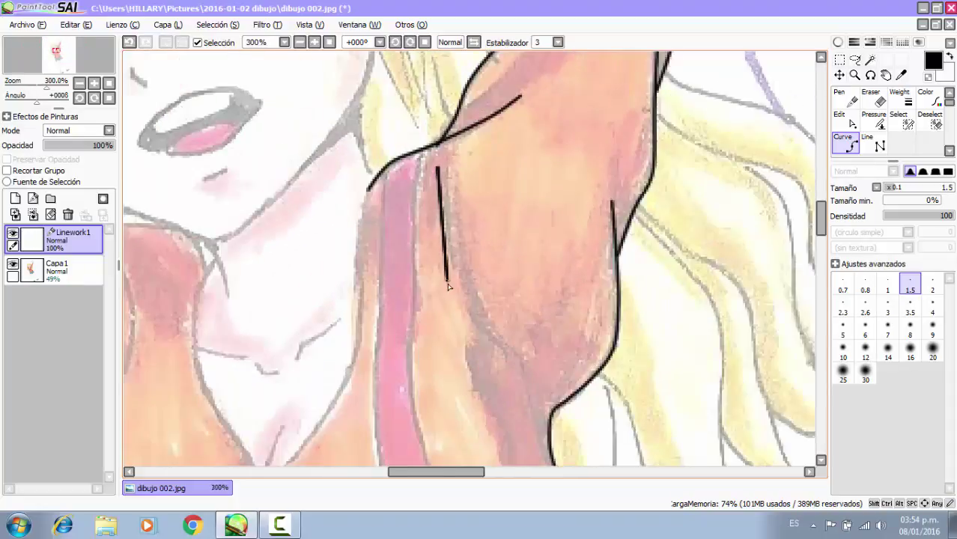
pyautogui.click(452, 284)
pyautogui.doubleClick(508, 357)
pyautogui.scroll(-1, 556, 232)
pyautogui.scroll(2, 556, 236)
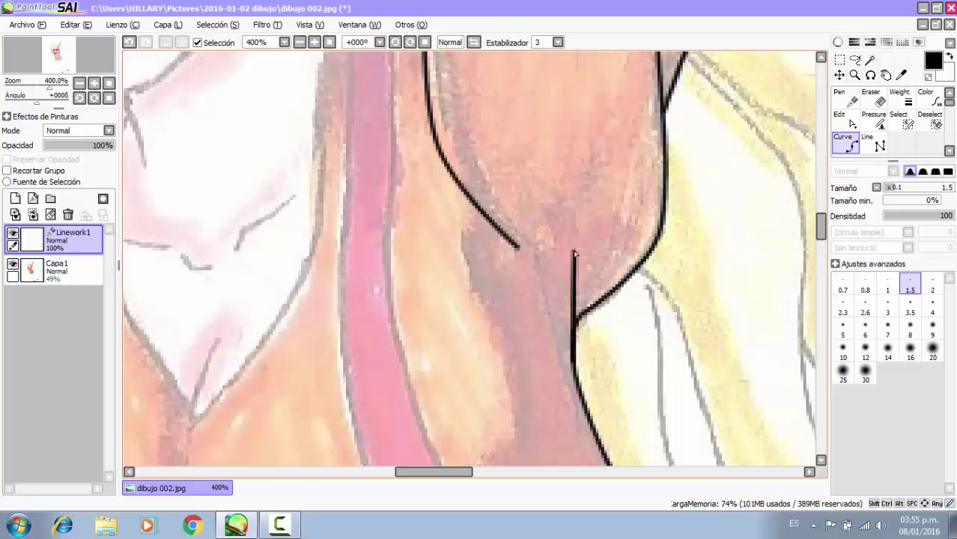
# Add a short crease line running down into the raised sleeve from the middle of the cuff seam.
pyautogui.scroll(-4, 501, 332)
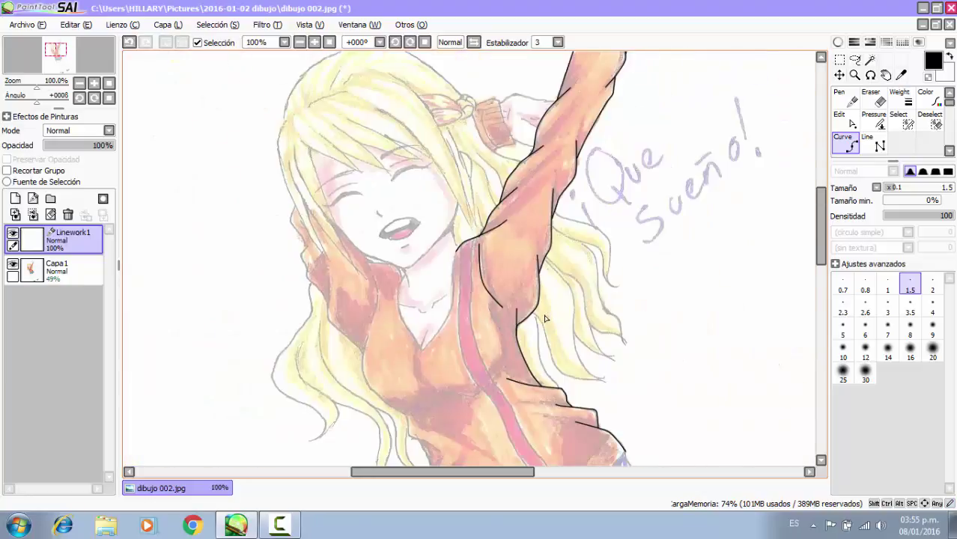
pyautogui.scroll(-1, 507, 326)
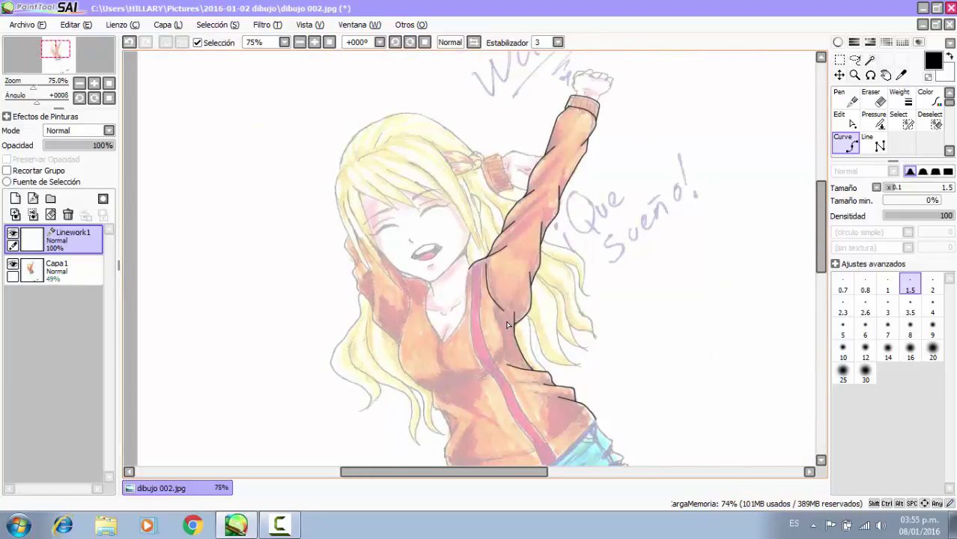
pyautogui.scroll(4, 575, 112)
pyautogui.scroll(2, 597, 149)
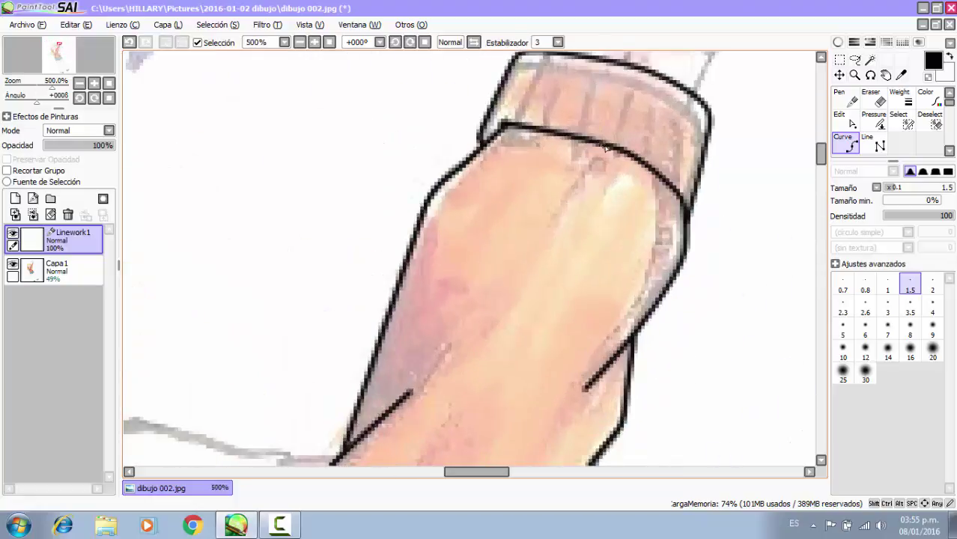
pyautogui.click(602, 147)
pyautogui.scroll(-4, 576, 167)
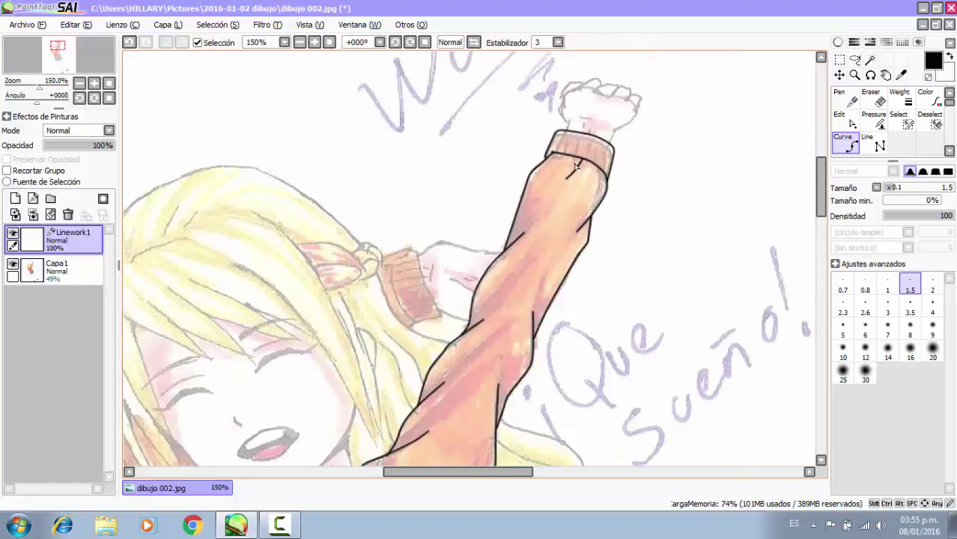
# Trace the jacket's bottom hem along the shorts, from its open corner across the stripe to the finished side outline at the hip.
pyautogui.scroll(-3, 571, 134)
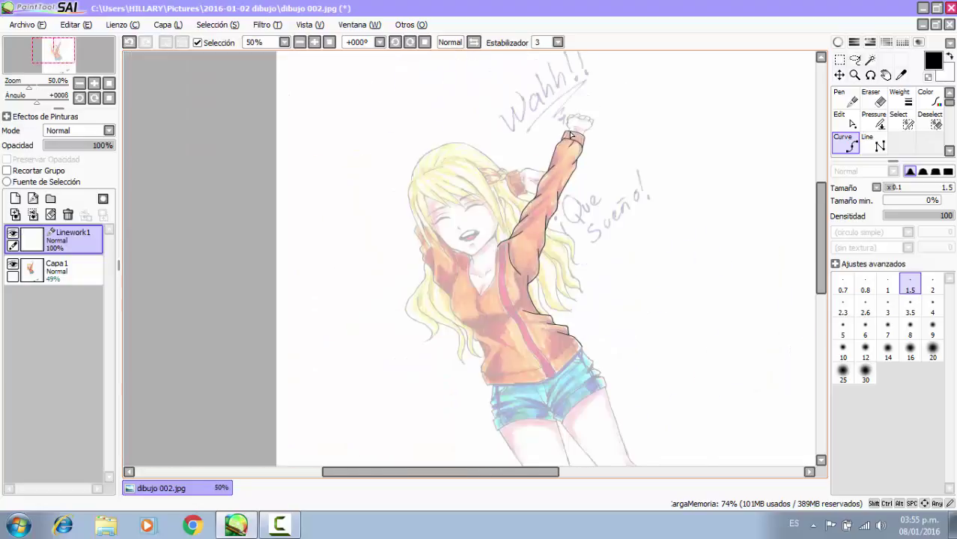
pyautogui.scroll(4, 452, 309)
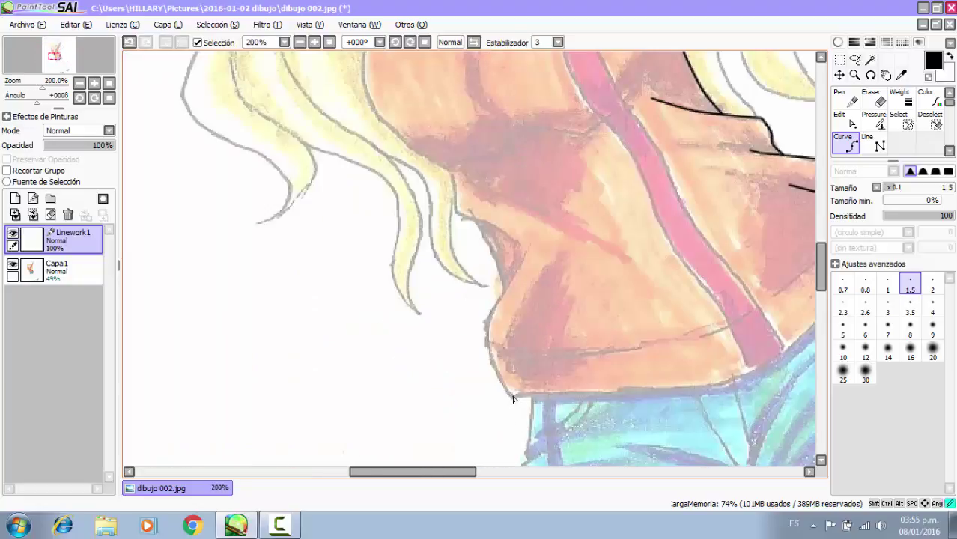
pyautogui.click(513, 398)
pyautogui.scroll(-1, 547, 377)
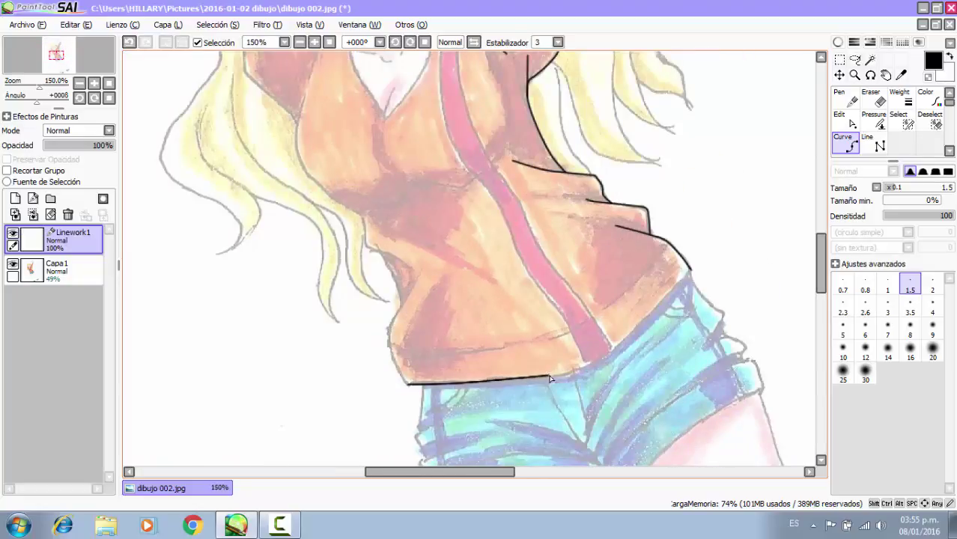
pyautogui.click(589, 364)
pyautogui.scroll(3, 640, 319)
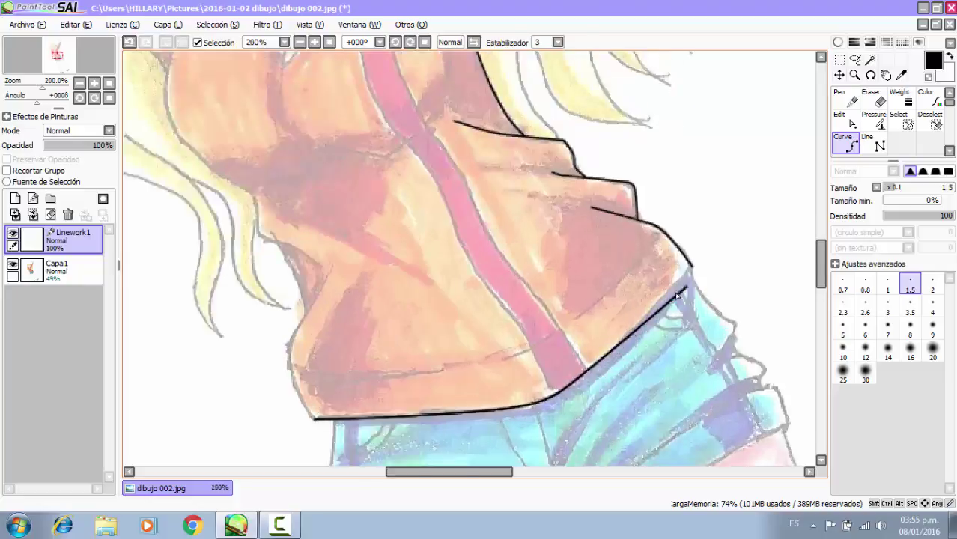
pyautogui.doubleClick(711, 239)
pyautogui.scroll(-2, 711, 238)
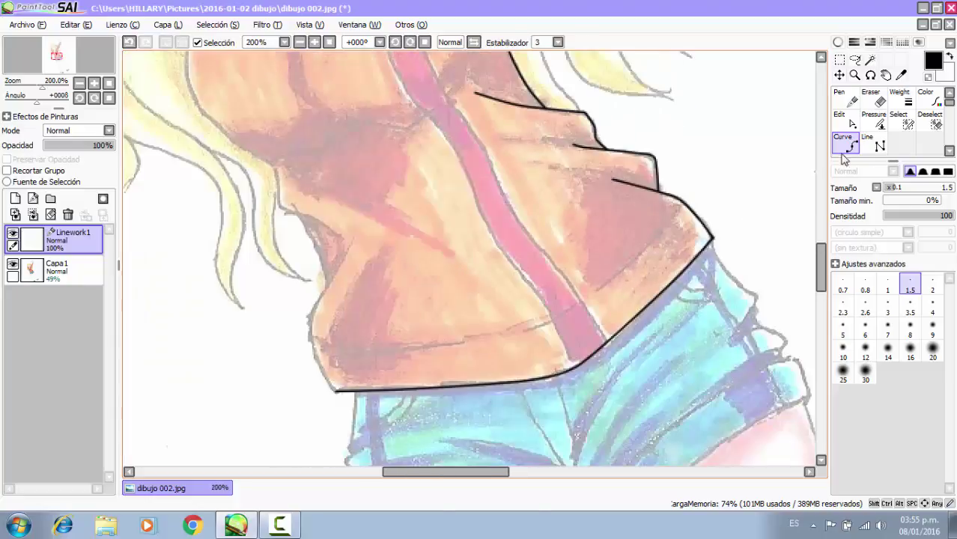
# Trace the jacket's untraced side from the hem corner up around the lower bulge, ending with a crease into the waist.
pyautogui.scroll(4, 333, 390)
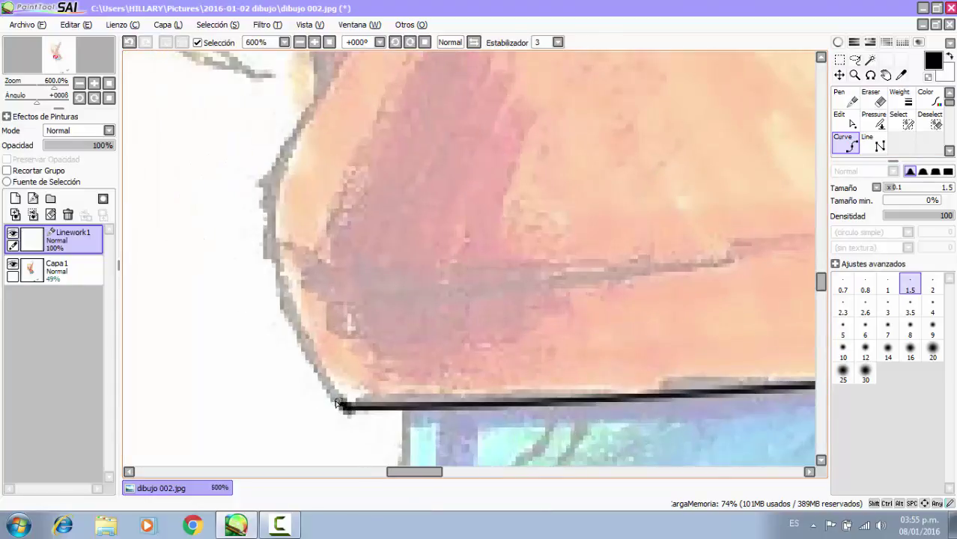
pyautogui.click(337, 405)
pyautogui.click(263, 213)
pyautogui.scroll(-3, 281, 159)
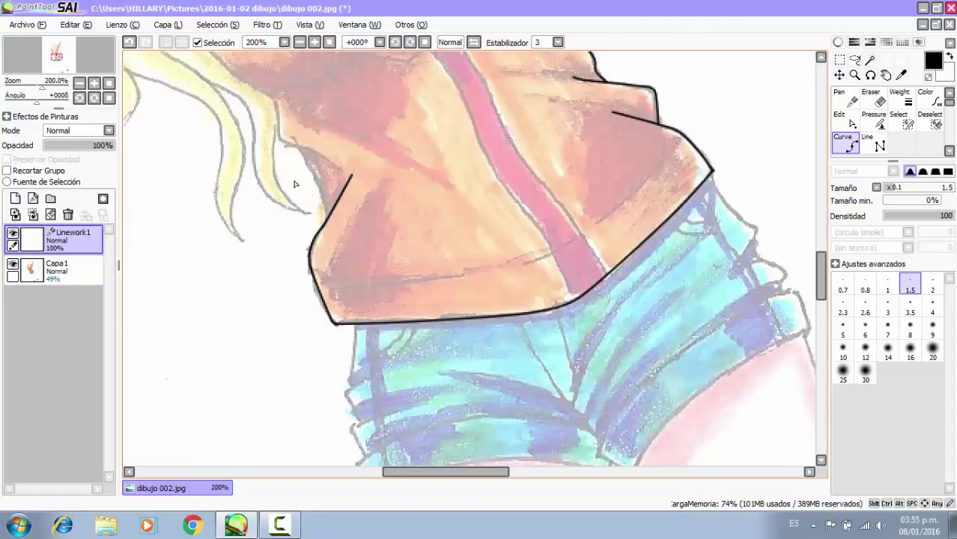
# Trace the waist curve above the crease, and draw the small angled fold above it with a line running into the jacket.
pyautogui.scroll(4, 294, 184)
pyautogui.click(383, 318)
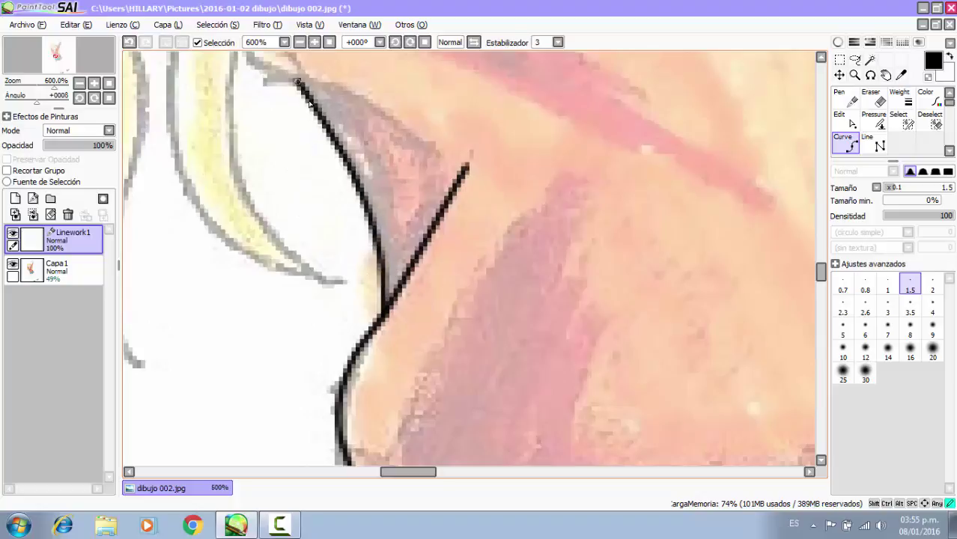
pyautogui.scroll(-4, 479, 285)
pyautogui.scroll(4, 449, 262)
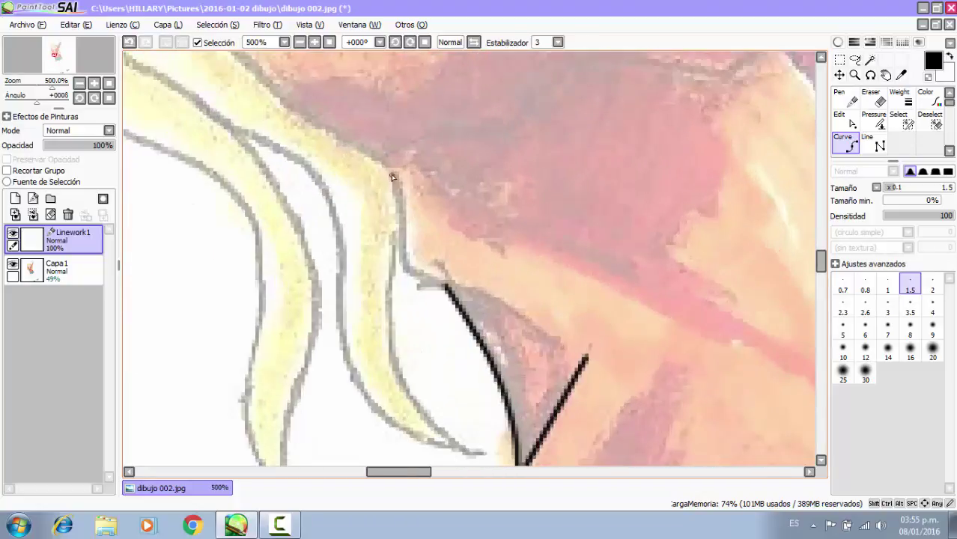
pyautogui.click(408, 276)
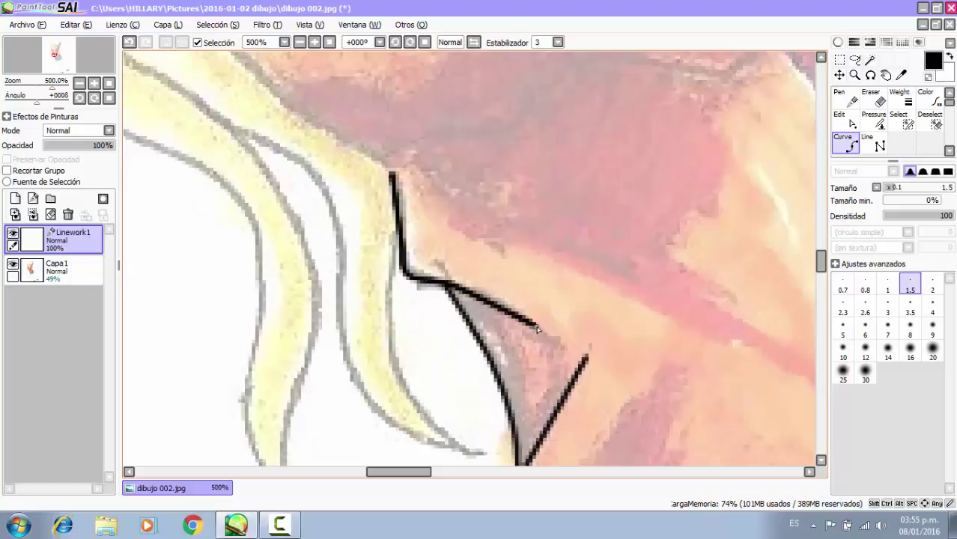
# Trace the jacket's side along the hair, from the waist fold around the bust and up past the lowered sleeve's corner.
pyautogui.scroll(-4, 546, 332)
pyautogui.scroll(4, 484, 285)
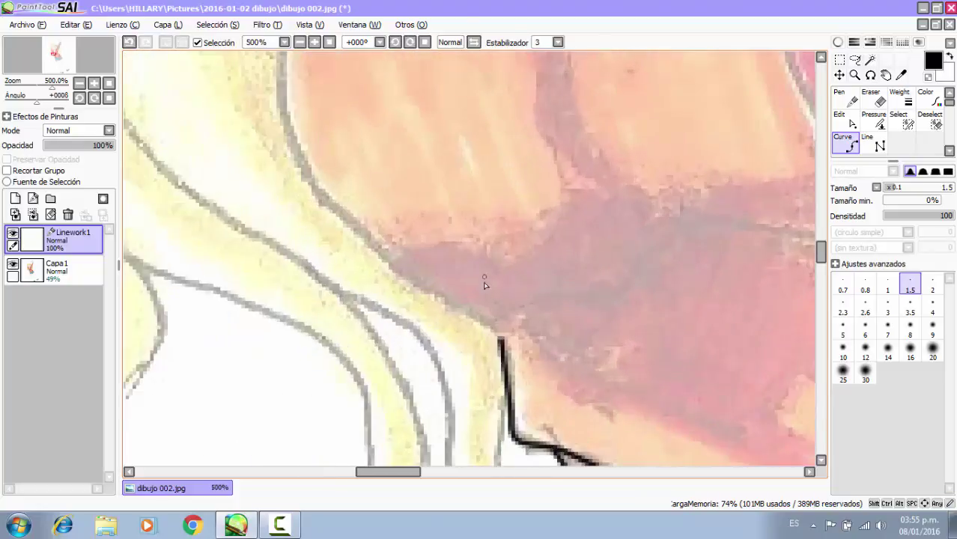
pyautogui.click(499, 334)
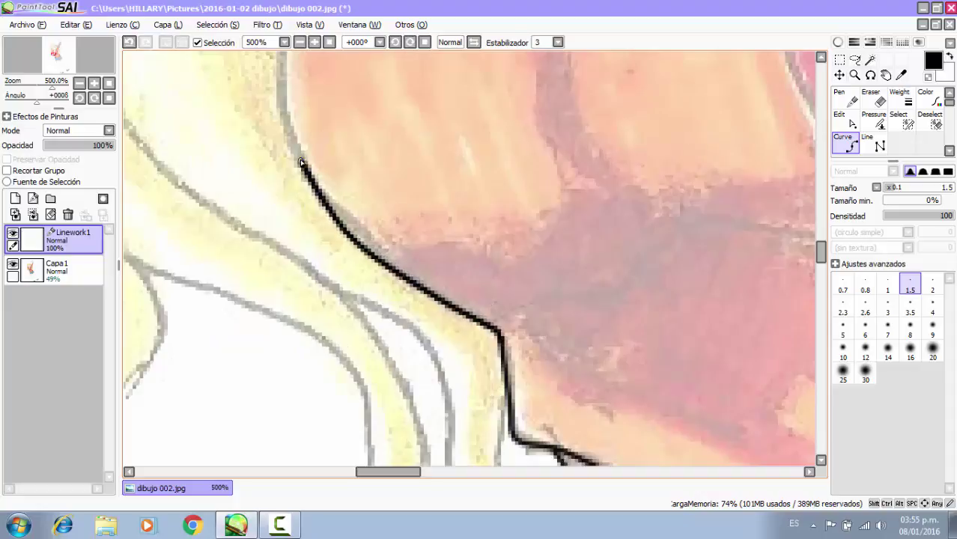
pyautogui.doubleClick(285, 112)
pyautogui.scroll(-5, 408, 372)
pyautogui.scroll(4, 400, 305)
pyautogui.click(405, 411)
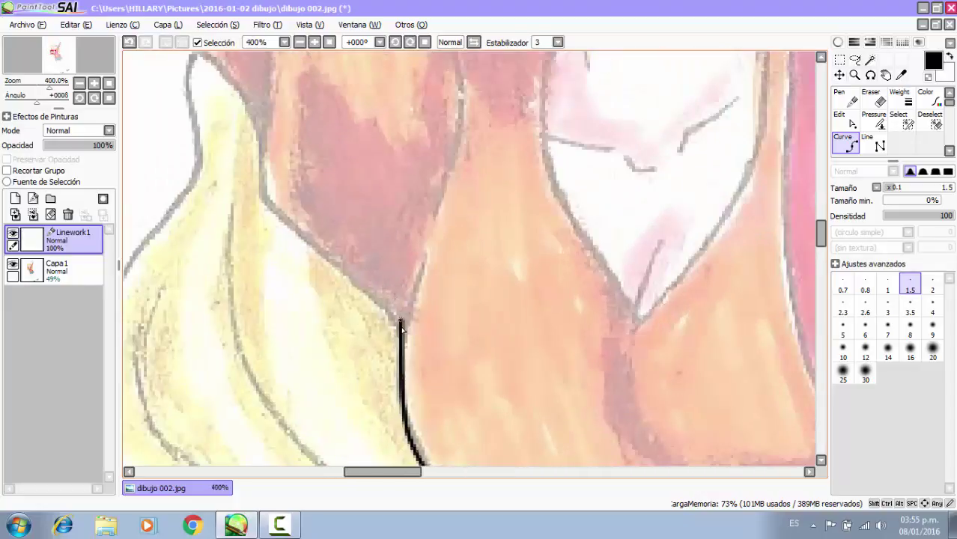
pyautogui.click(402, 325)
# Trace the neckline on the raised-arm side from the point of the V up to the shoulder line.
pyautogui.scroll(-3, 350, 303)
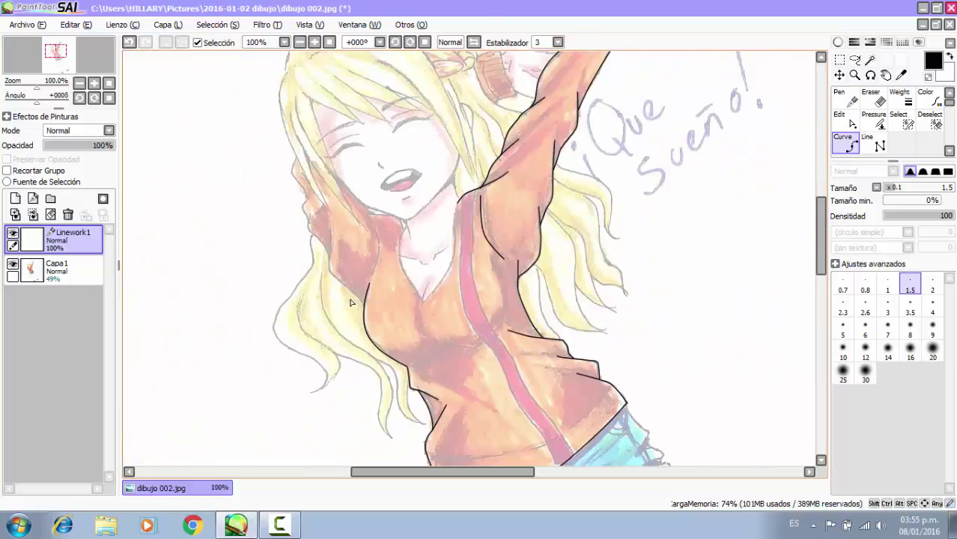
pyautogui.scroll(2, 419, 308)
pyautogui.moveTo(465, 266); pyautogui.dragTo(516, 190)
pyautogui.scroll(-2, 507, 208)
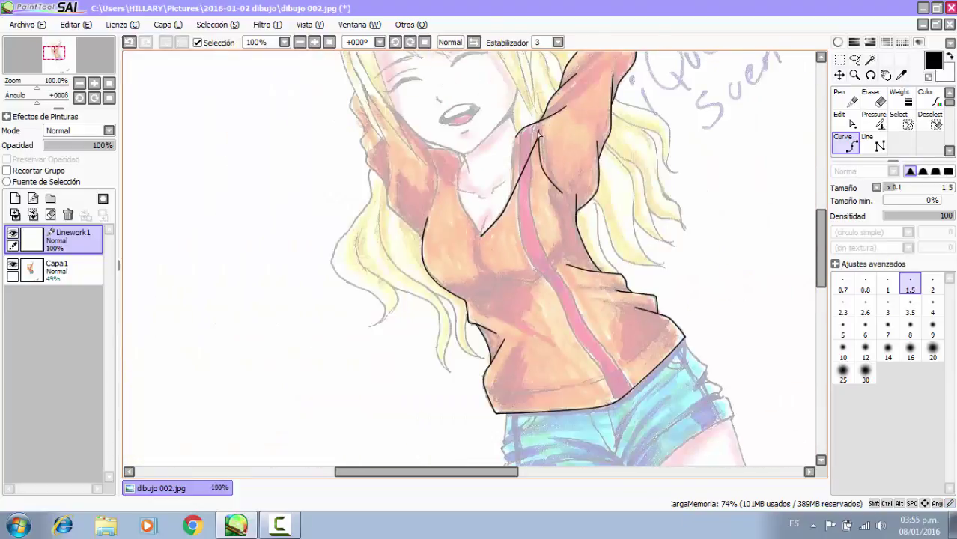
pyautogui.scroll(2, 532, 139)
pyautogui.moveTo(469, 331); pyautogui.dragTo(491, 141)
# Trace the opposite side of the neckline from the point of the V up to just below the chin.
pyautogui.scroll(3, 445, 270)
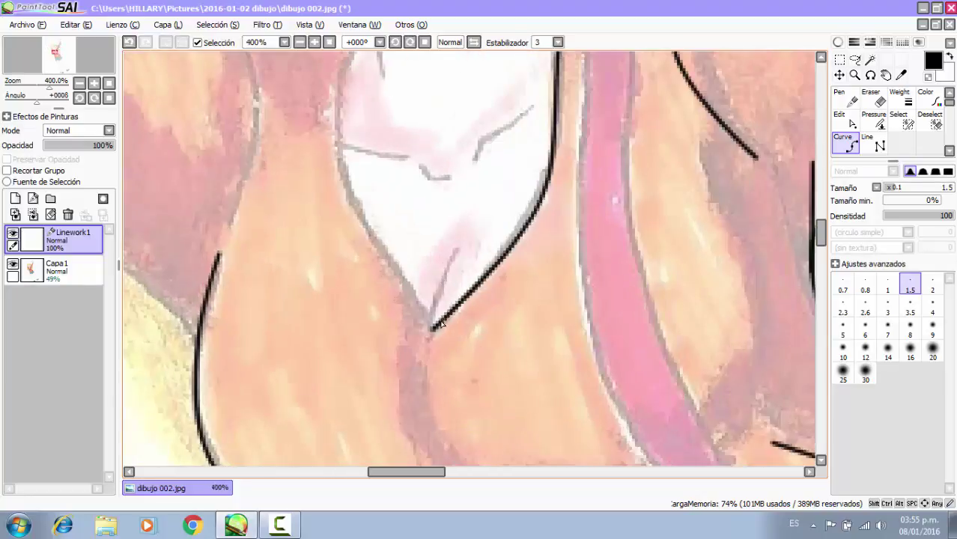
pyautogui.click(433, 329)
pyautogui.click(390, 257)
pyautogui.click(341, 160)
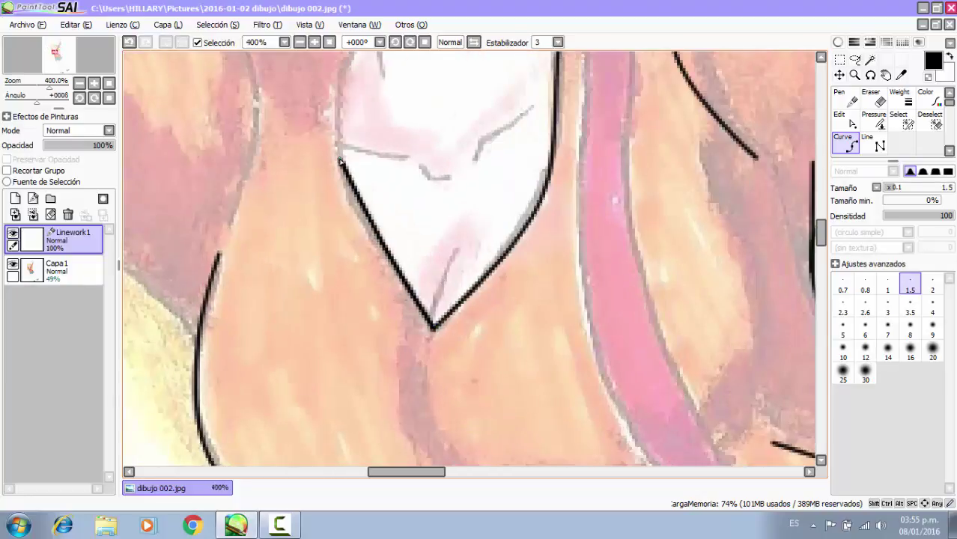
pyautogui.scroll(-3, 411, 309)
pyautogui.scroll(3, 387, 196)
pyautogui.click(397, 214)
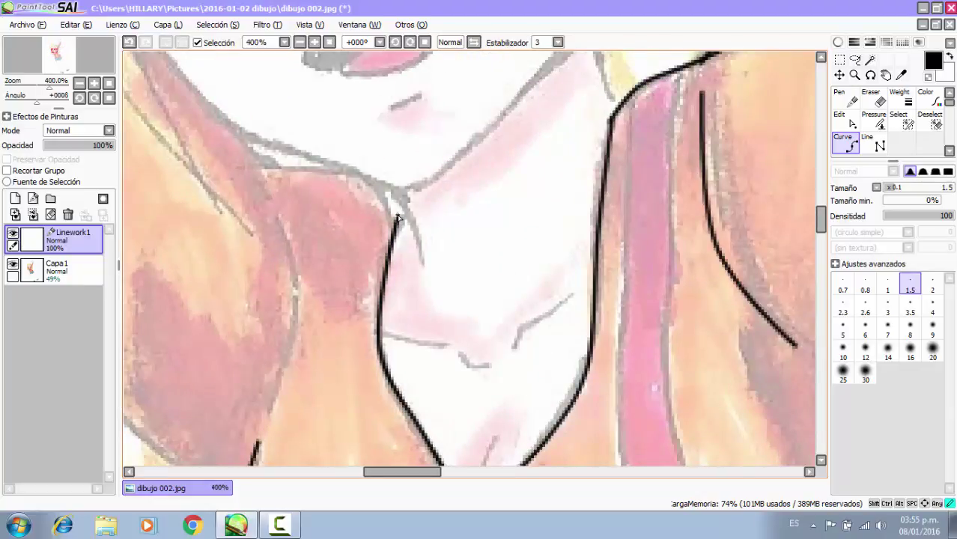
pyautogui.press('Return')
pyautogui.scroll(-3, 406, 271)
pyautogui.scroll(3, 441, 274)
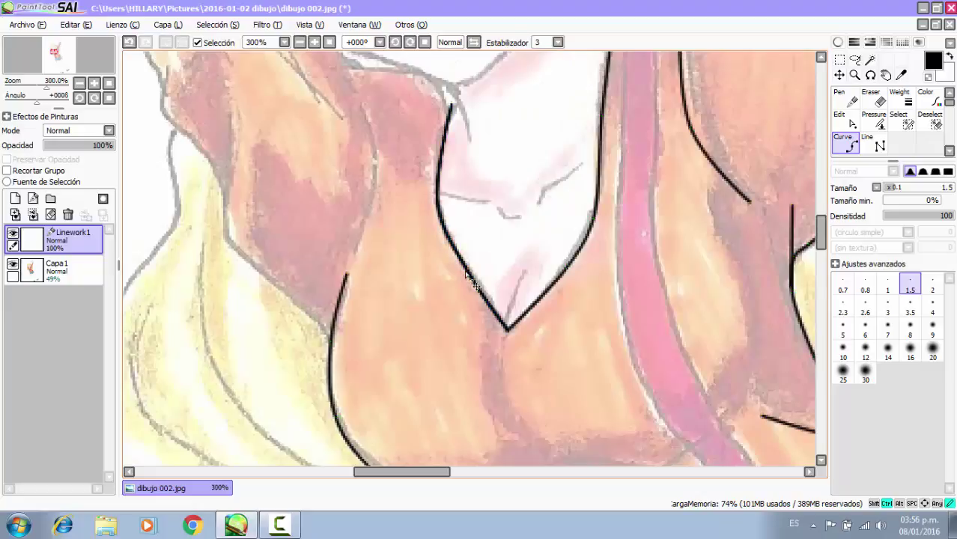
# Trace the lowered sleeve's edge along the hair from the jacket's side, ending in a straight vertical fold line inside the sleeve.
pyautogui.scroll(-2, 479, 299)
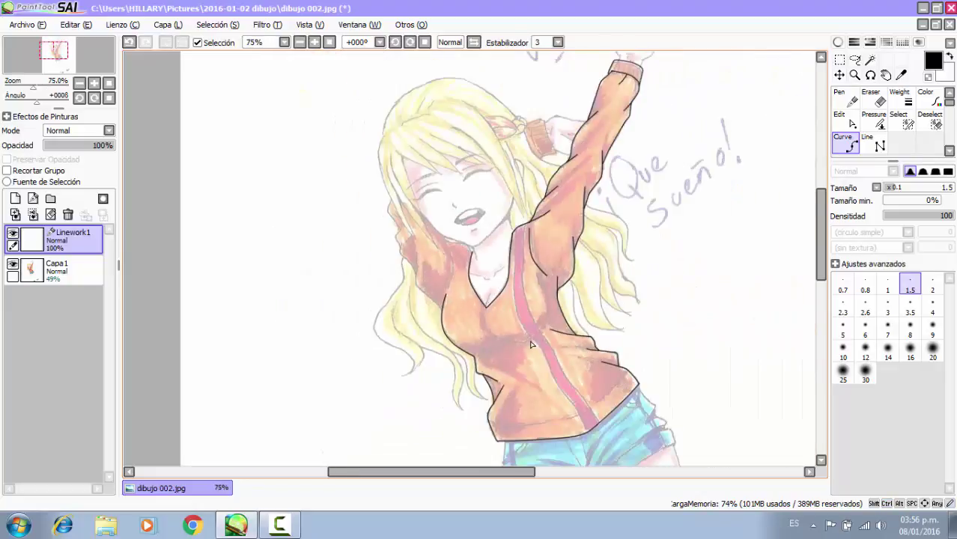
pyautogui.scroll(2, 442, 314)
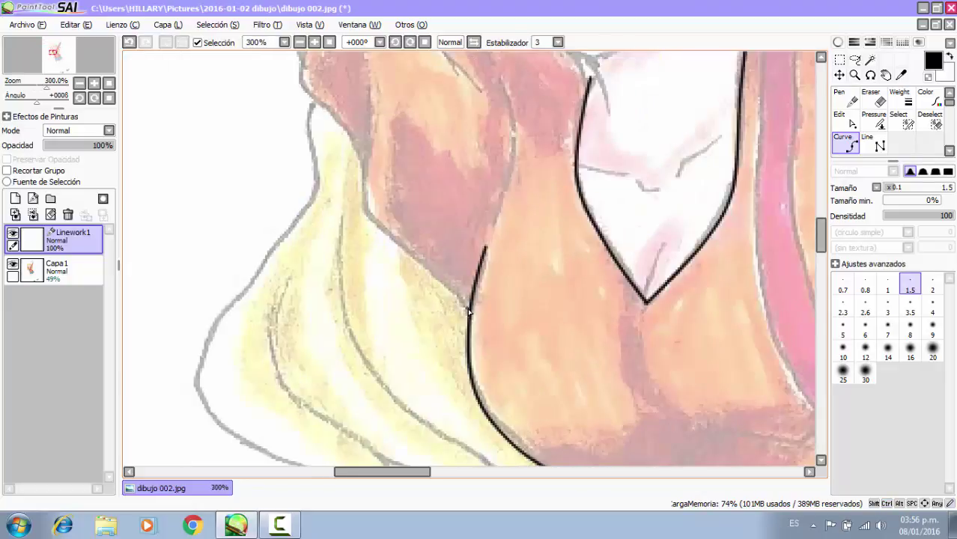
pyautogui.click(469, 309)
pyautogui.click(433, 274)
pyautogui.click(396, 245)
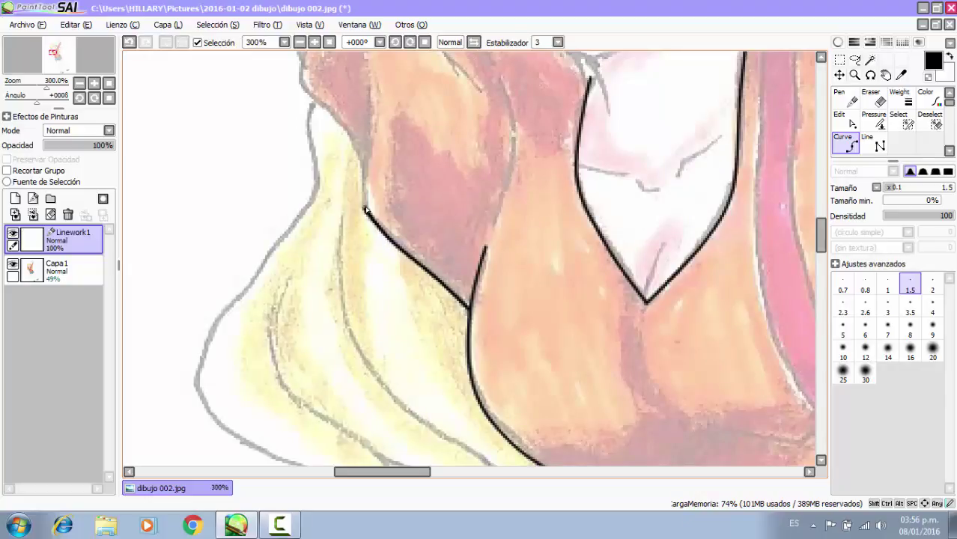
pyautogui.click(365, 210)
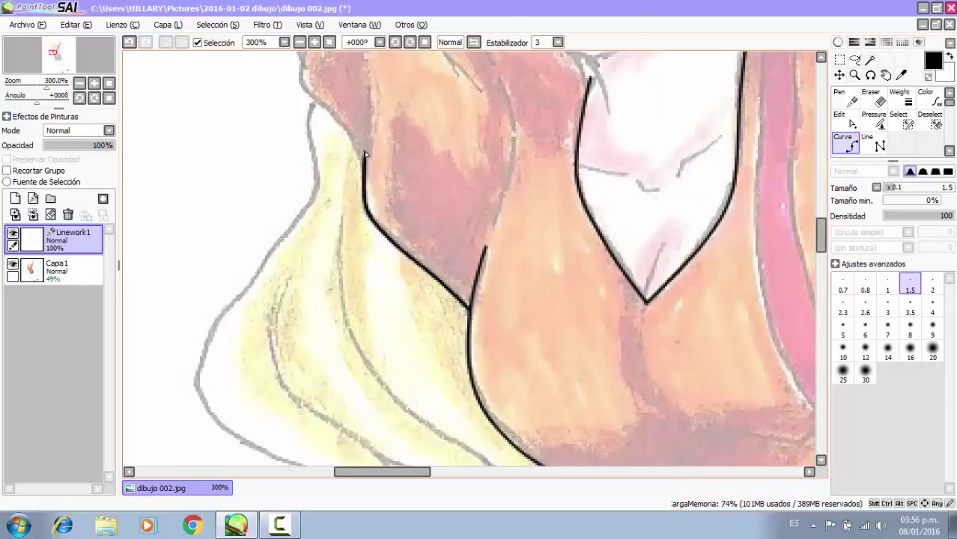
pyautogui.click(130, 43)
pyautogui.doubleClick(365, 81)
# Trace the lowered sleeve's outer edge from the vertical fold to its corner and around the small bulging folds above it.
pyautogui.moveTo(320, 81); pyautogui.dragTo(412, 235)
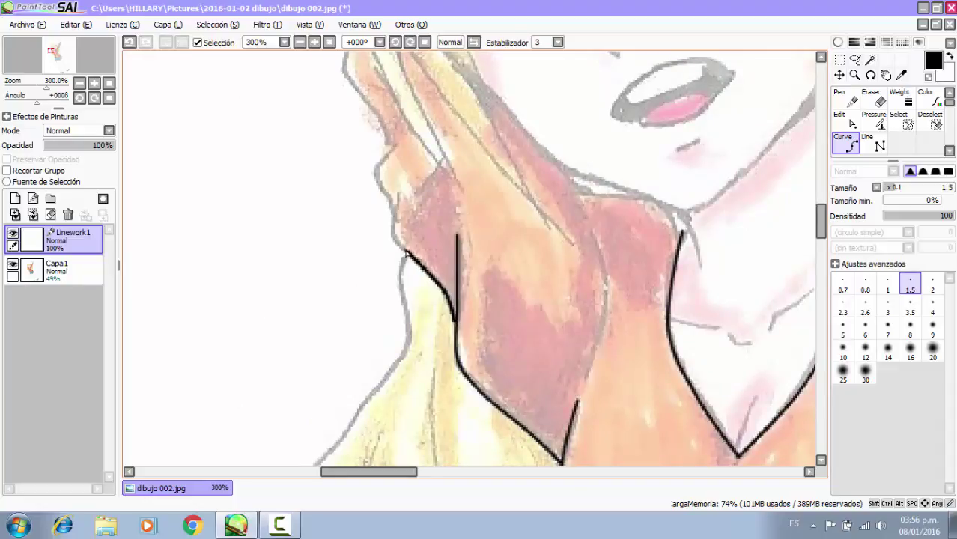
pyautogui.click(390, 240)
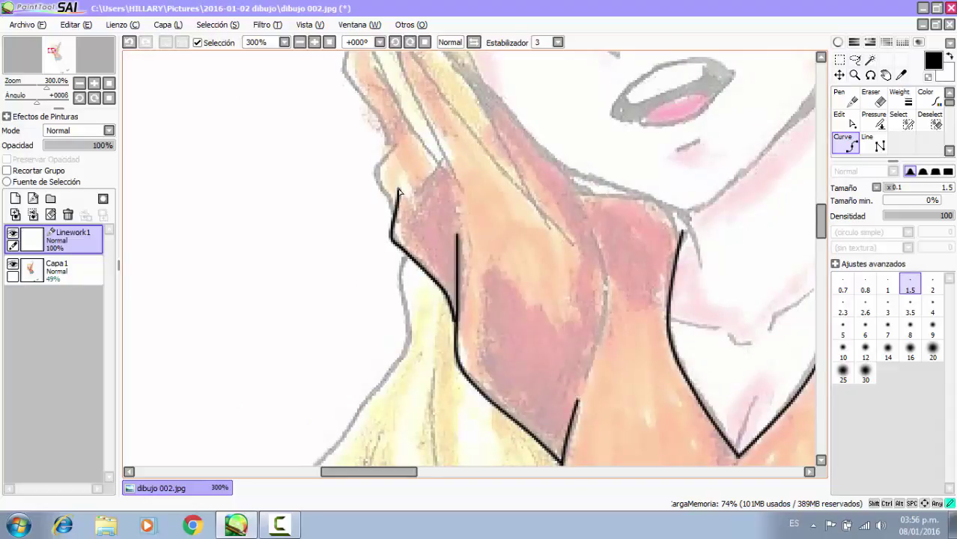
pyautogui.moveTo(408, 229); pyautogui.dragTo(428, 298)
pyautogui.click(427, 281)
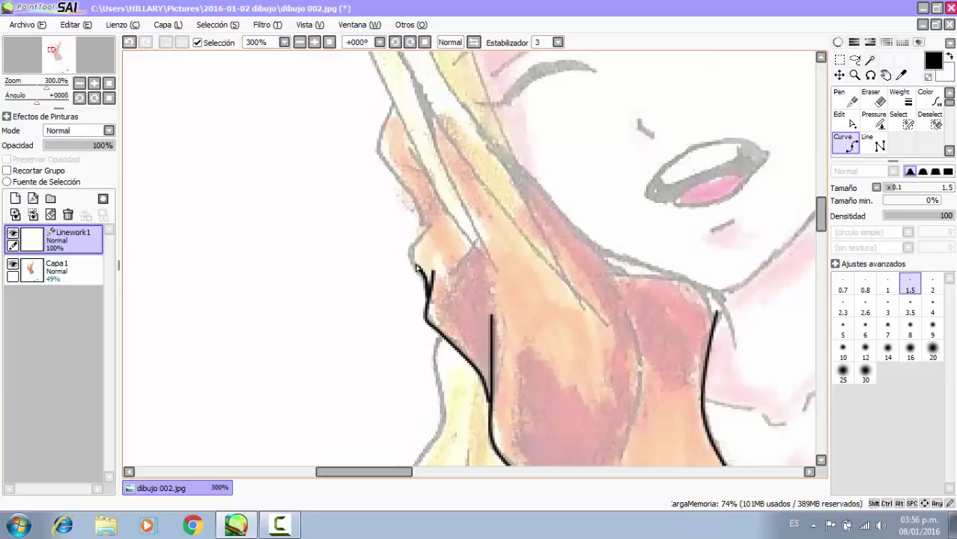
pyautogui.click(410, 257)
pyautogui.click(419, 238)
pyautogui.doubleClick(442, 219)
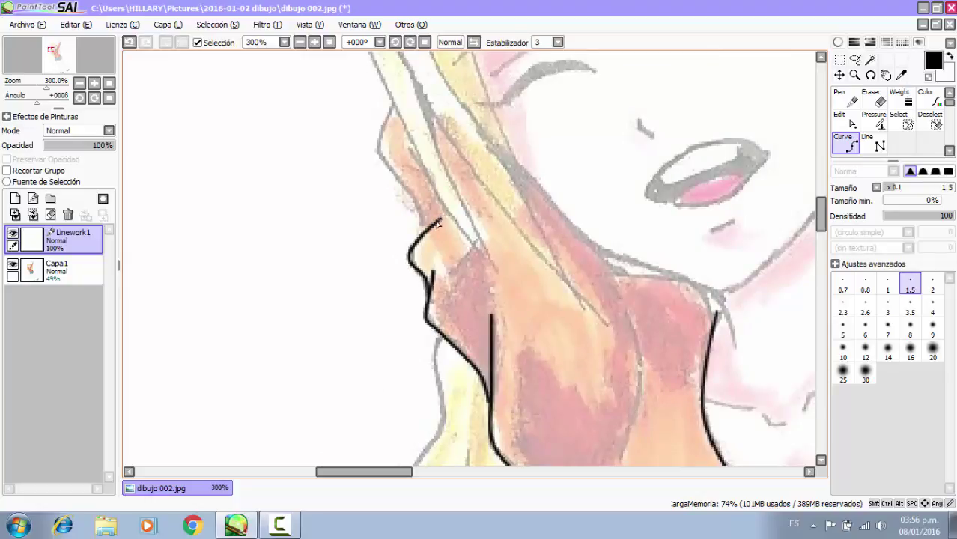
# Trace the uppermost part of the lowered sleeve, from the bulging fold around the elbow up to the hair.
pyautogui.moveTo(425, 231); pyautogui.dragTo(445, 298)
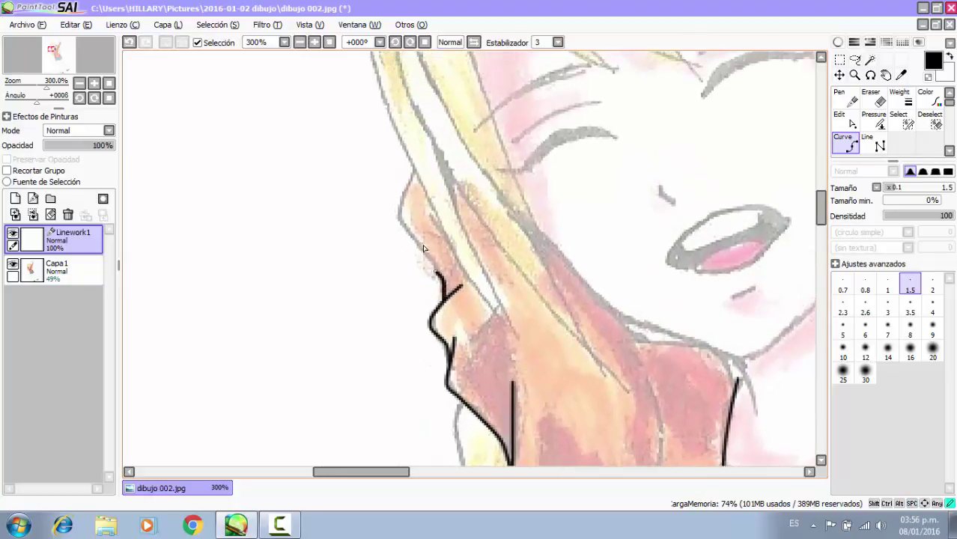
pyautogui.click(401, 215)
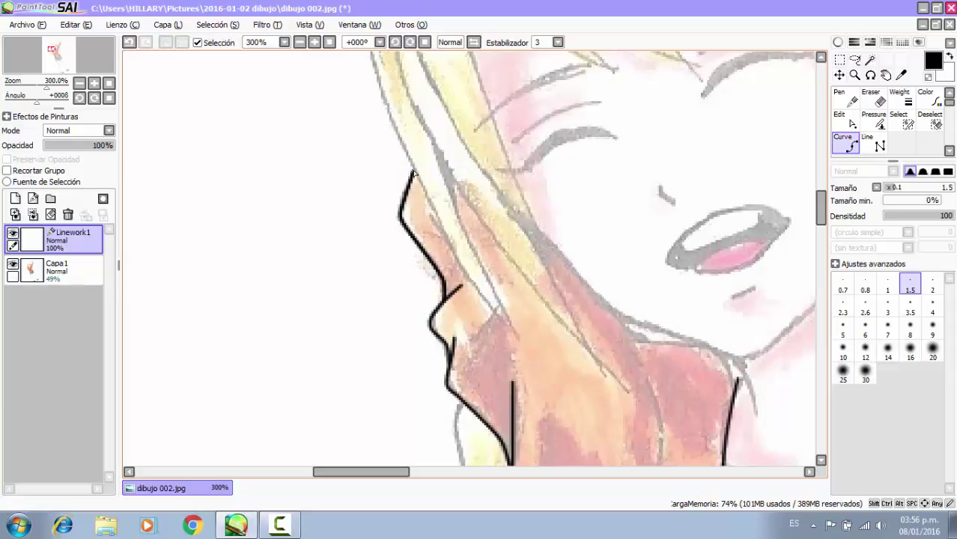
pyautogui.doubleClick(412, 172)
# Trace the lowered sleeve's armhole seam, and extend the neckline over the shoulder beneath the chin.
pyautogui.scroll(-3, 408, 177)
pyautogui.scroll(3, 485, 281)
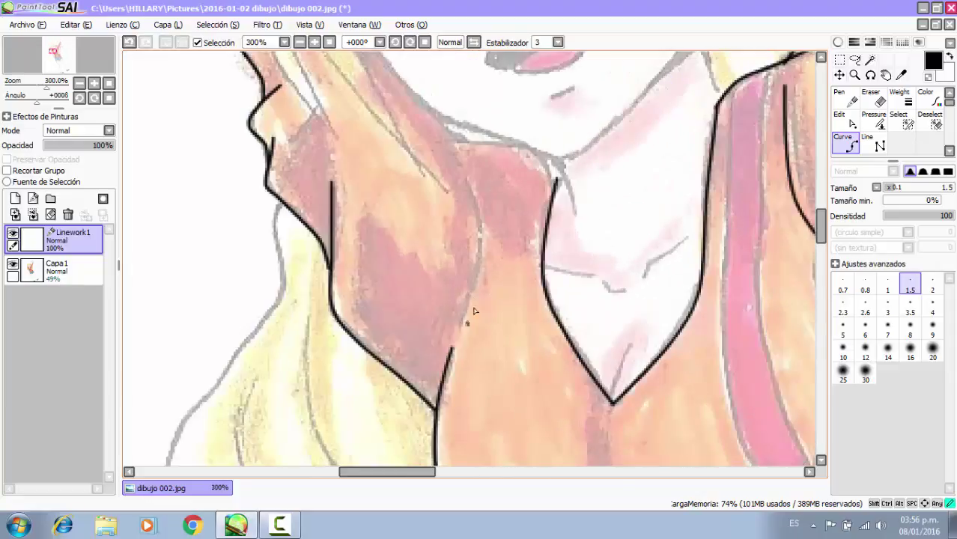
pyautogui.moveTo(500, 193); pyautogui.dragTo(541, 321)
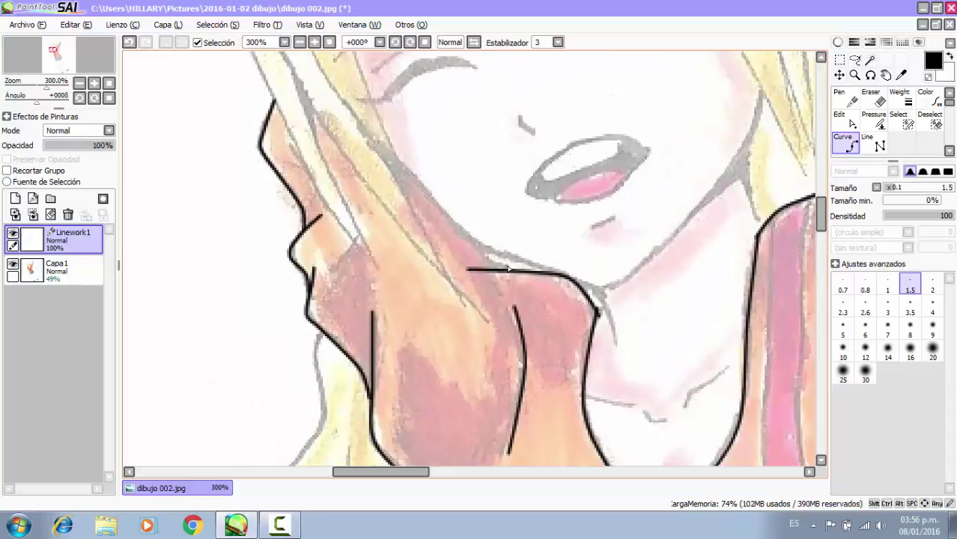
# Trace the upper edge of the jacket's hem band, running parallel to the bottom hem from one side to the other.
pyautogui.scroll(-4, 472, 270)
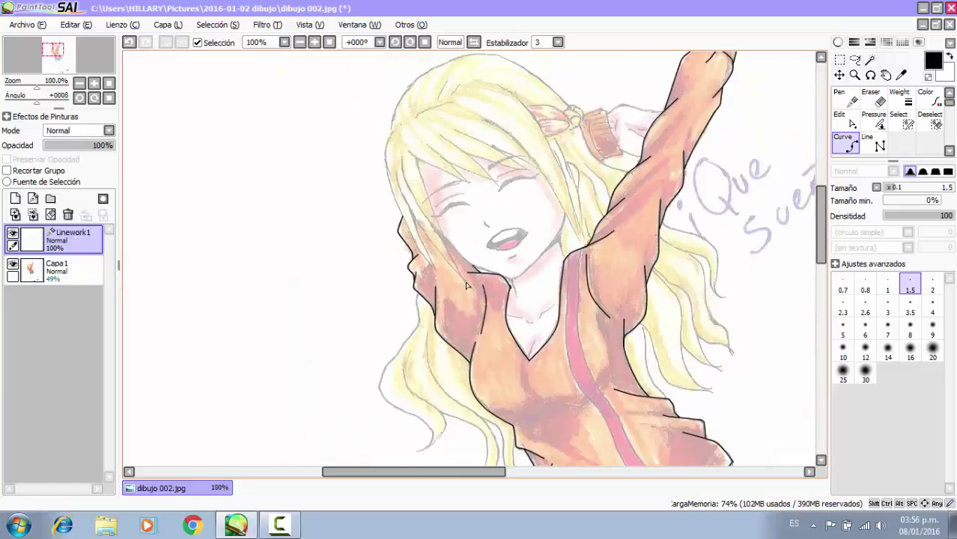
pyautogui.scroll(-1, 510, 229)
pyautogui.scroll(-1, 509, 231)
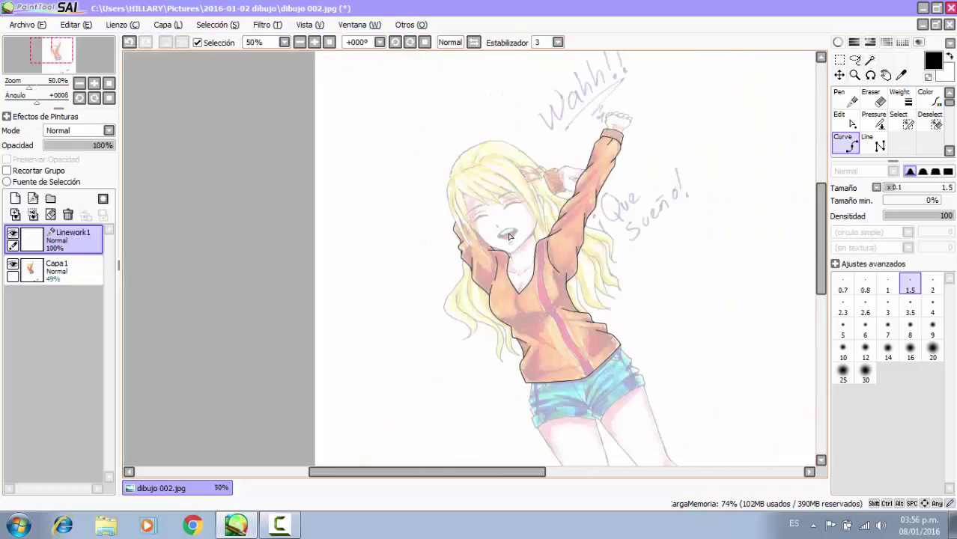
pyautogui.scroll(3, 563, 377)
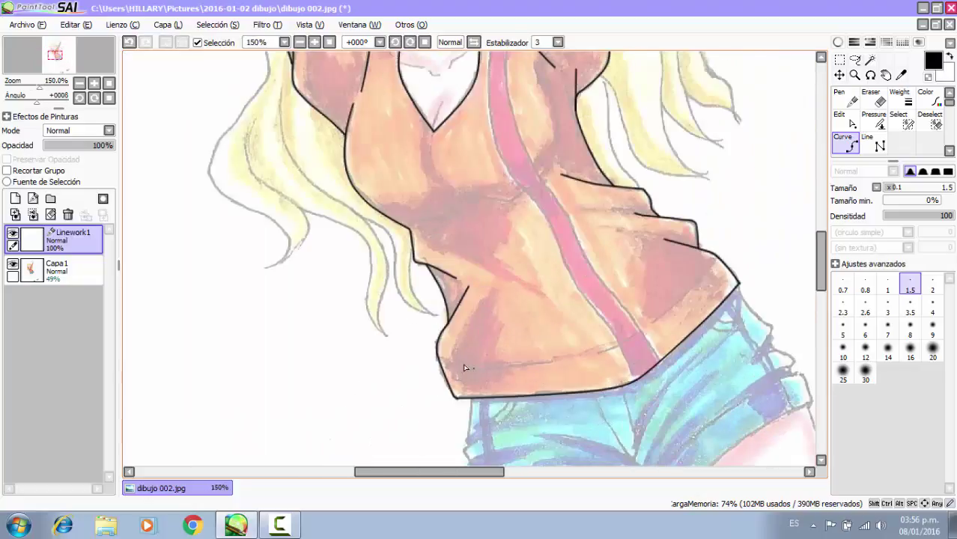
pyautogui.click(558, 367)
pyautogui.click(620, 350)
pyautogui.click(654, 327)
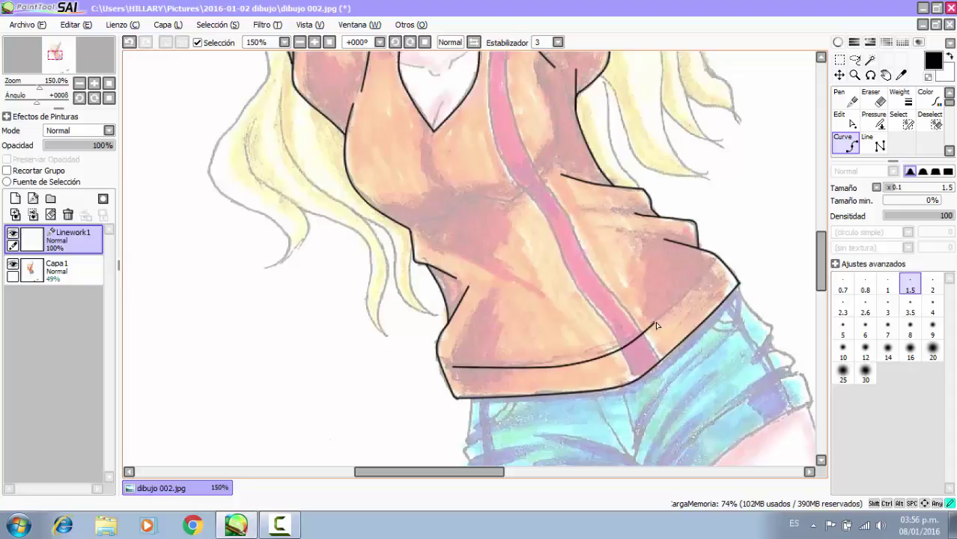
pyautogui.doubleClick(708, 272)
# Hide the Capa1 drawing to check the jacket's line art on its own, and show the layer again.
pyautogui.scroll(-2, 571, 303)
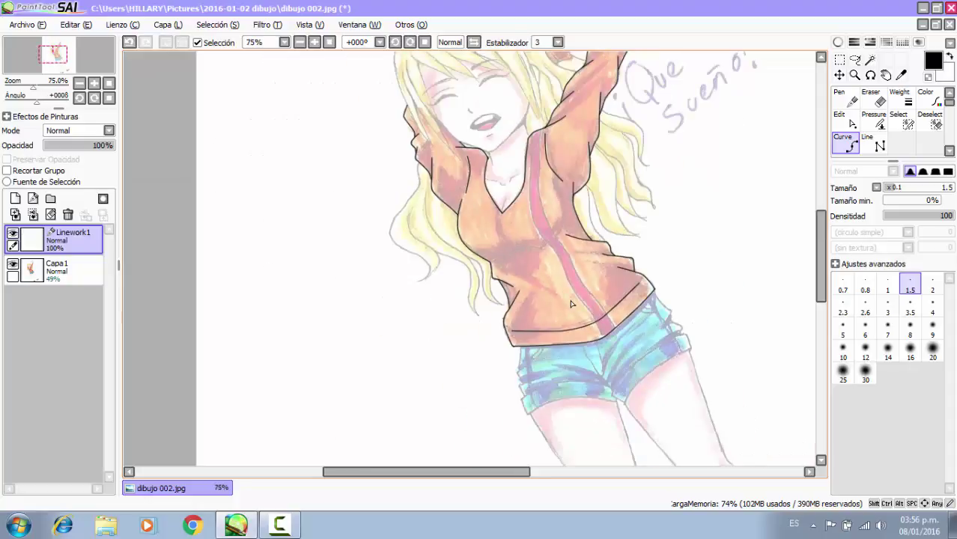
pyautogui.scroll(1, 528, 296)
pyautogui.scroll(-3, 528, 253)
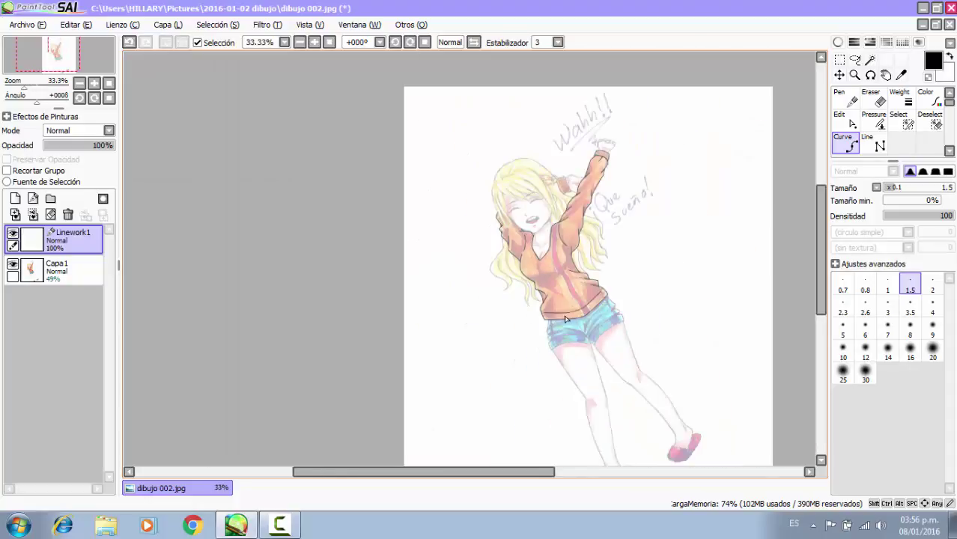
pyautogui.scroll(1, 581, 224)
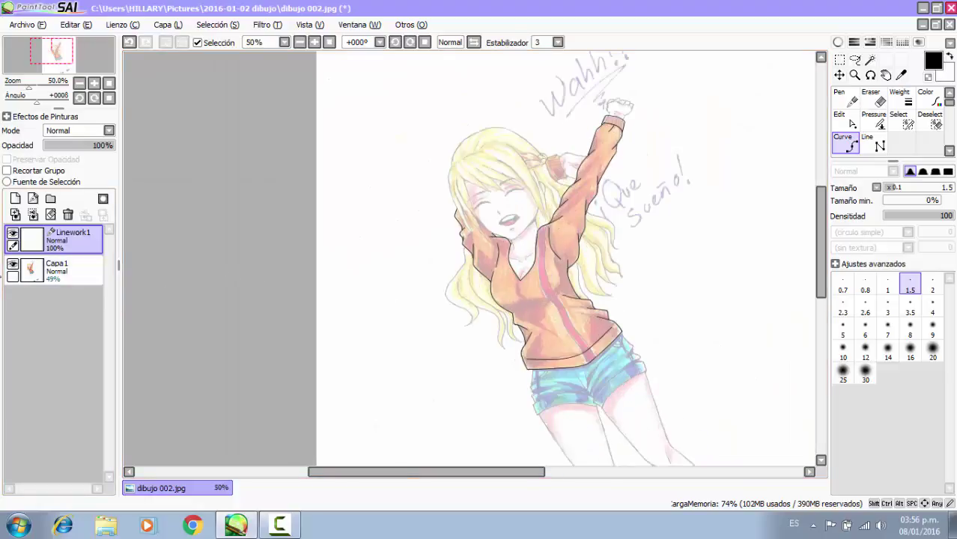
pyautogui.click(14, 265)
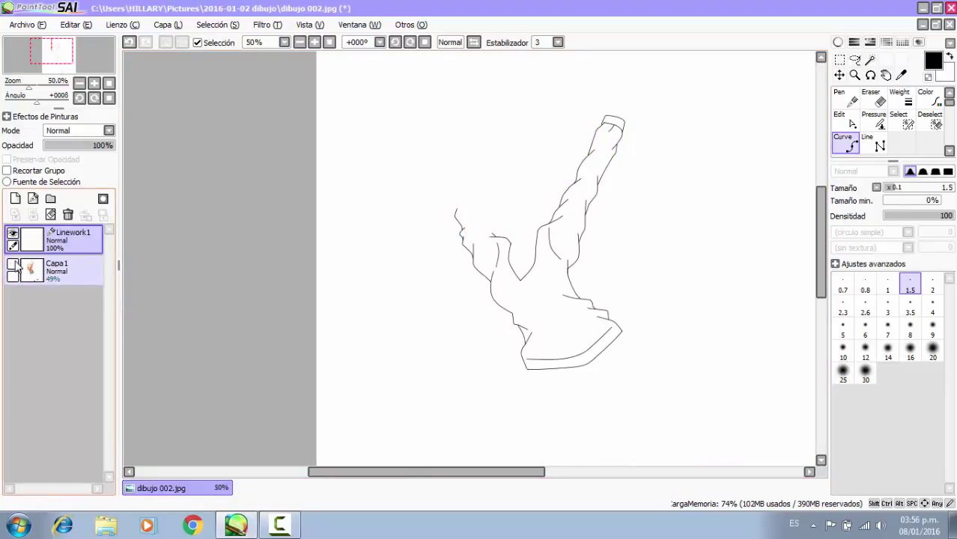
pyautogui.scroll(2, 592, 298)
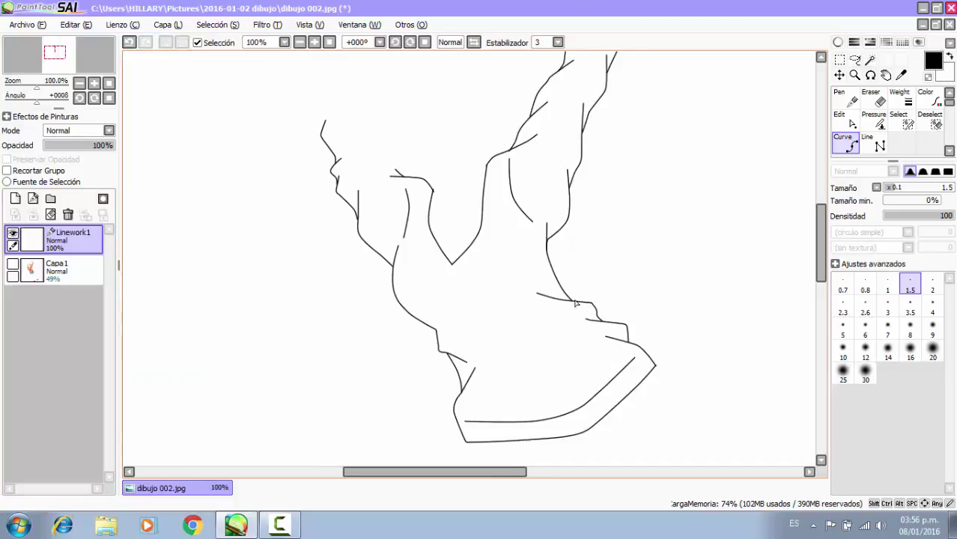
pyautogui.scroll(-1, 559, 256)
pyautogui.scroll(-1, 422, 273)
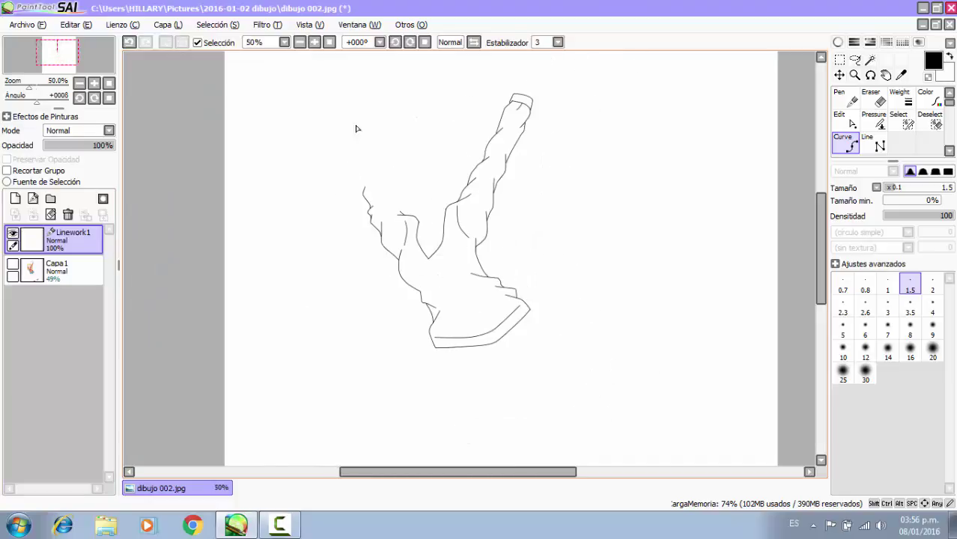
pyautogui.click(12, 268)
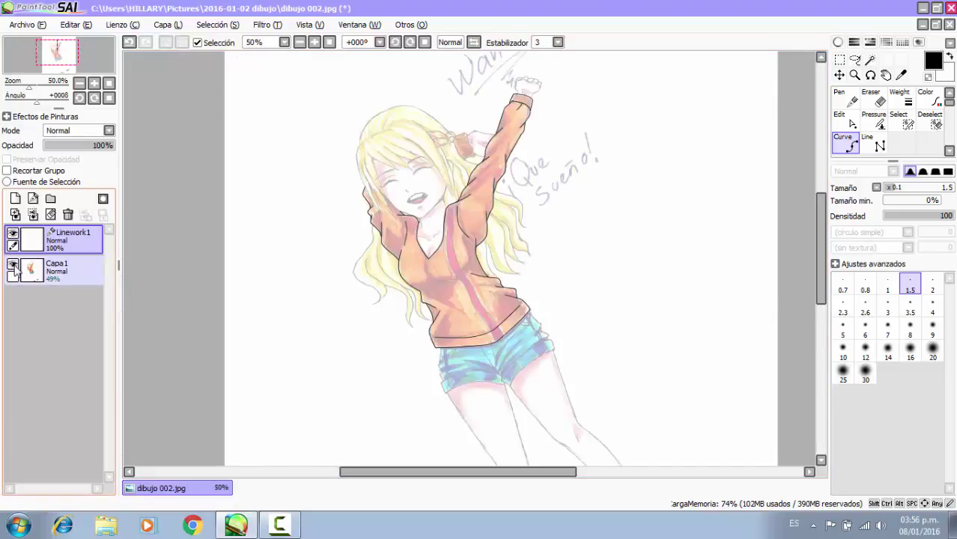
# Draw four parallel ribbing lines across the raised sleeve's cuff, starting at its middle and following the cuff's slant.
pyautogui.scroll(6, 512, 110)
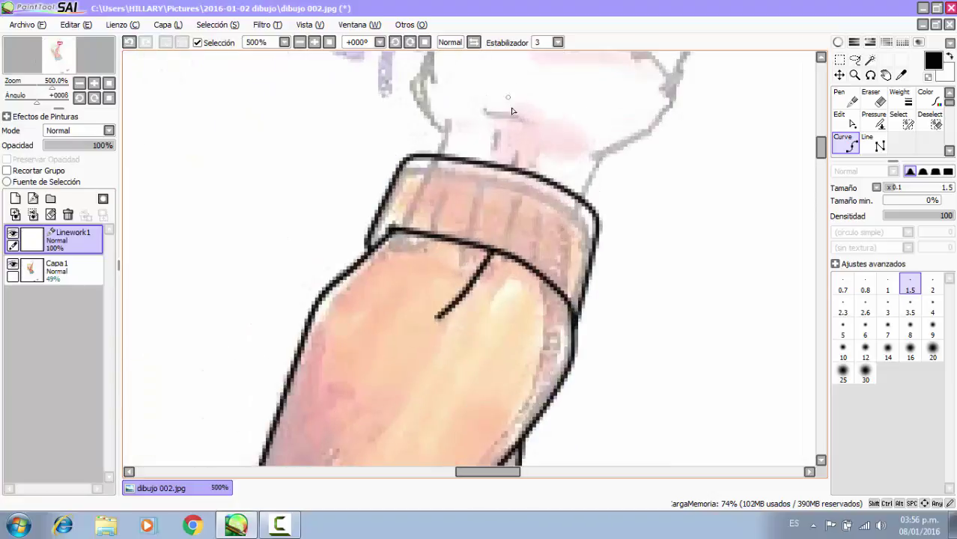
pyautogui.click(492, 247)
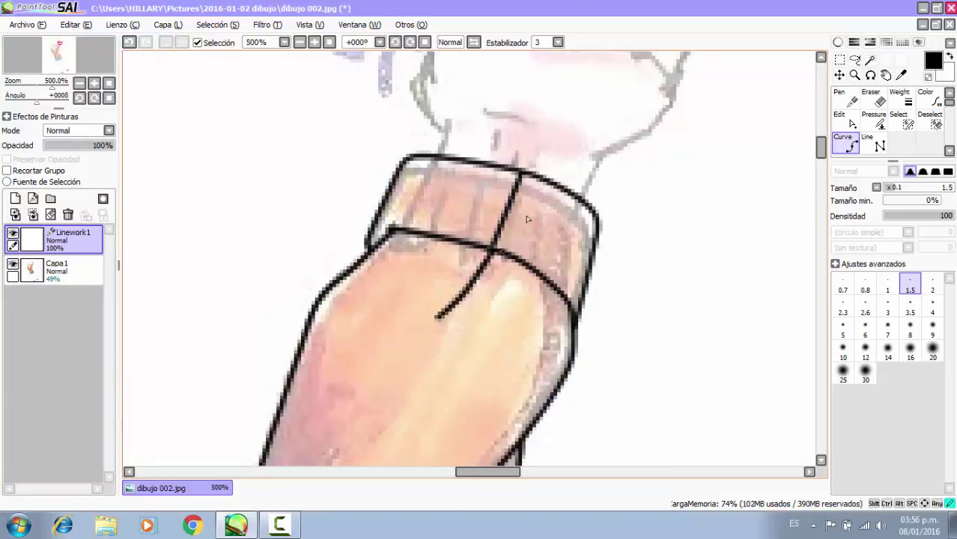
pyautogui.click(533, 175)
pyautogui.click(520, 255)
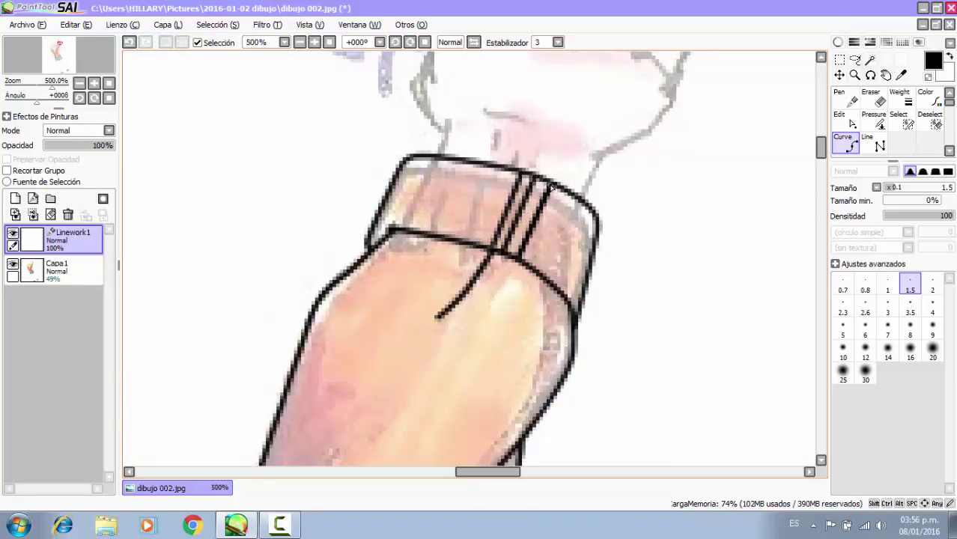
pyautogui.doubleClick(549, 184)
pyautogui.click(532, 262)
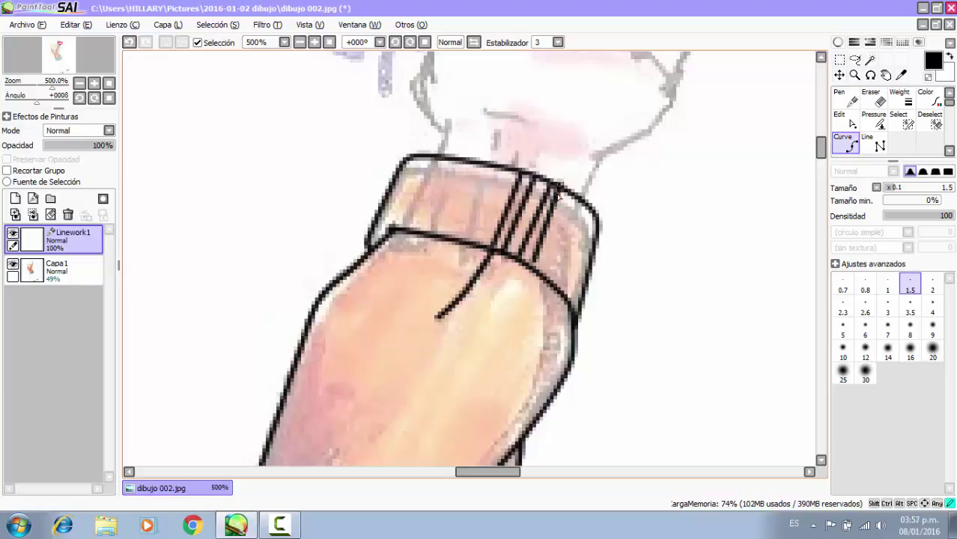
# Shift the end points of the middle ribbing lines on the cuff to even out their spacing.
pyautogui.moveTo(535, 262); pyautogui.dragTo(522, 259)
pyautogui.moveTo(551, 185); pyautogui.dragTo(544, 180)
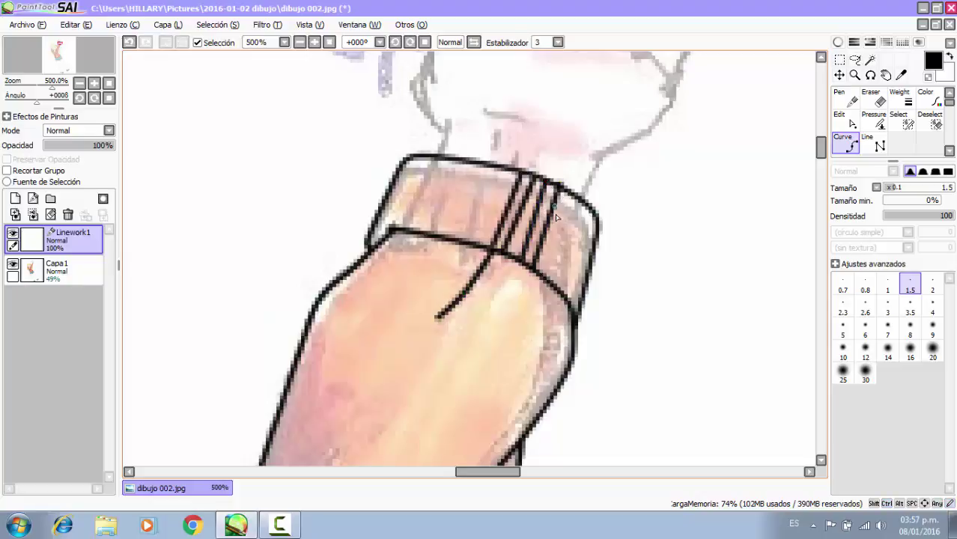
pyautogui.moveTo(502, 250); pyautogui.dragTo(512, 256)
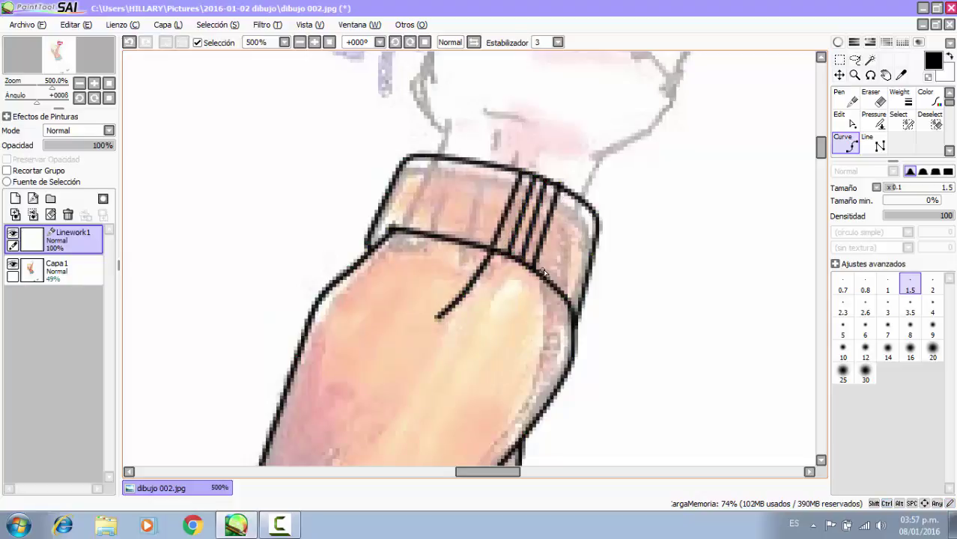
# Add three more ribbing lines to the cuff, filling the space toward its outer edge.
pyautogui.click(545, 274)
pyautogui.doubleClick(568, 193)
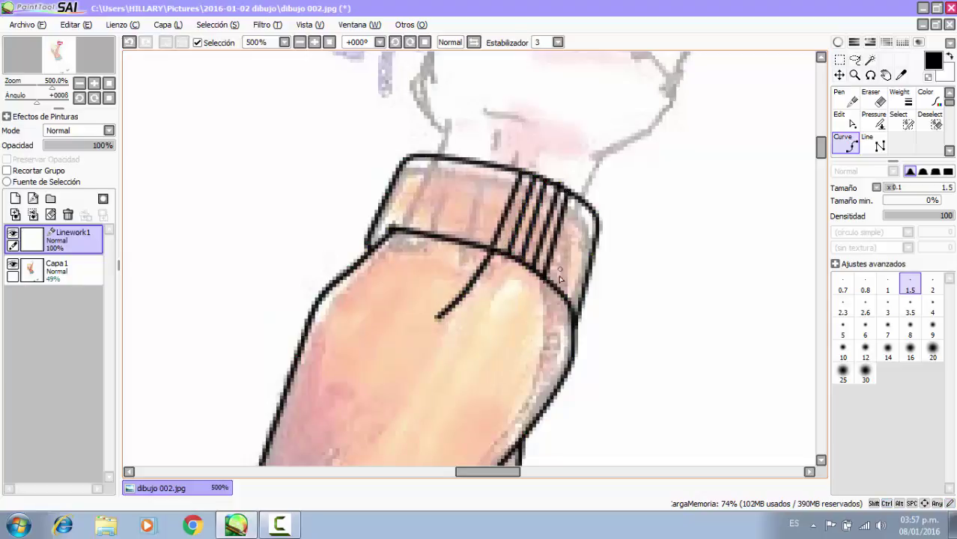
pyautogui.doubleClick(578, 200)
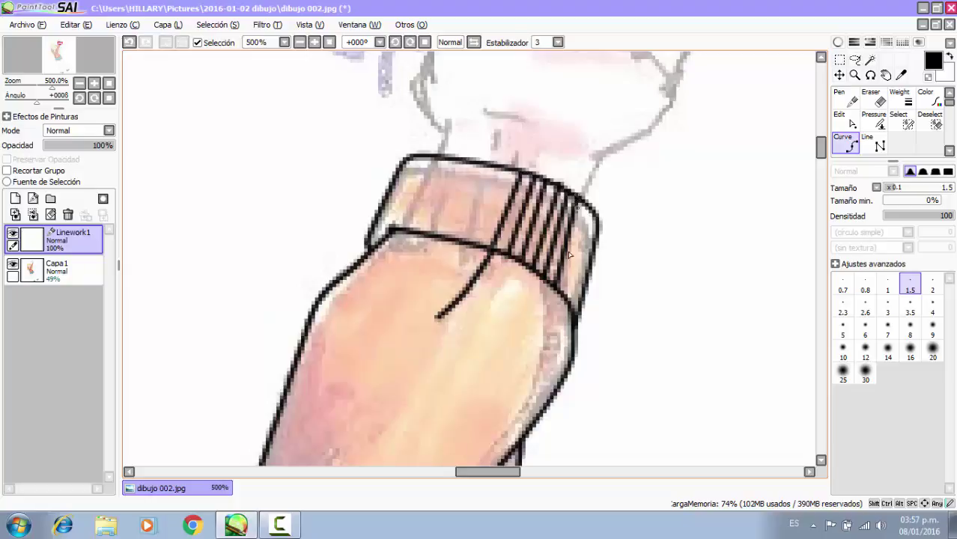
pyautogui.click(569, 297)
pyautogui.click(588, 211)
# Add three ribbing lines on the other side of the cuff's middle, and pull the last one's overshooting end back to the cuff edge.
pyautogui.click(476, 242)
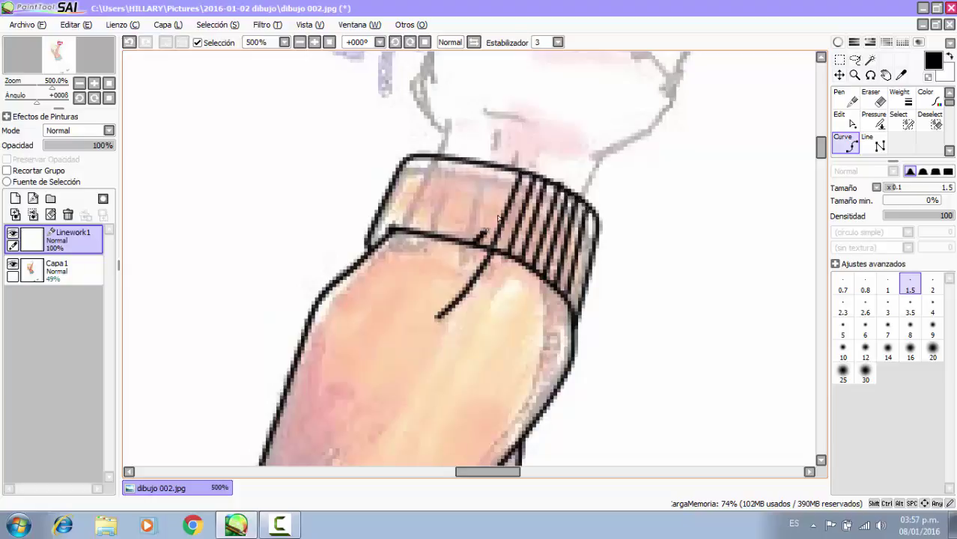
pyautogui.doubleClick(505, 172)
pyautogui.click(462, 239)
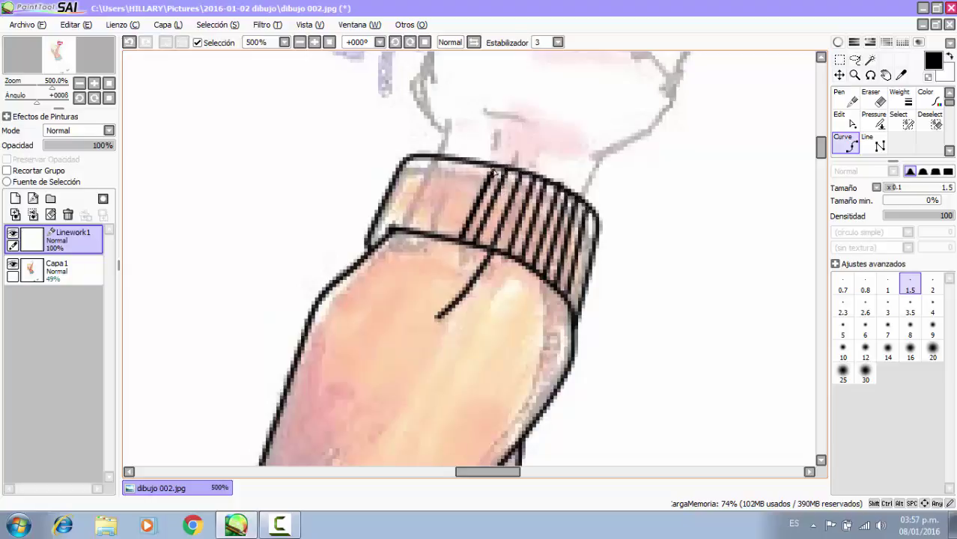
pyautogui.doubleClick(495, 167)
pyautogui.click(448, 238)
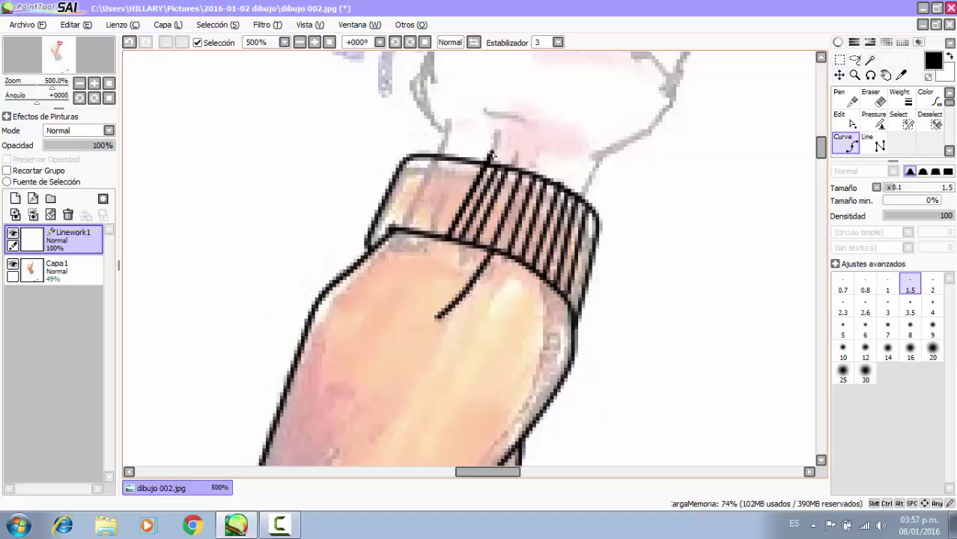
pyautogui.keyDown('ctrl'); pyautogui.click(474, 199); pyautogui.keyUp('ctrl')
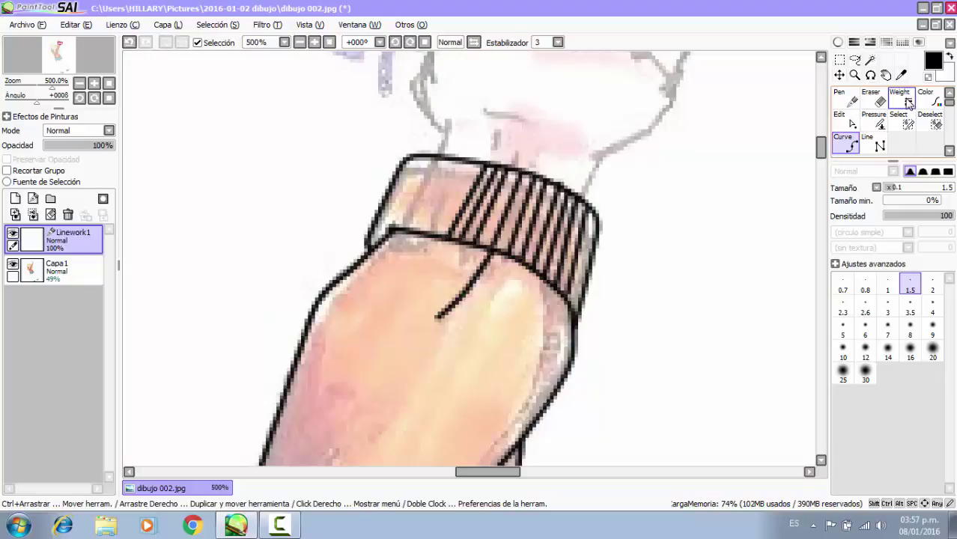
# Reduce the line weight of the cuff's existing ribbing lines to 0.5 with the Weight tool.
pyautogui.click(907, 102)
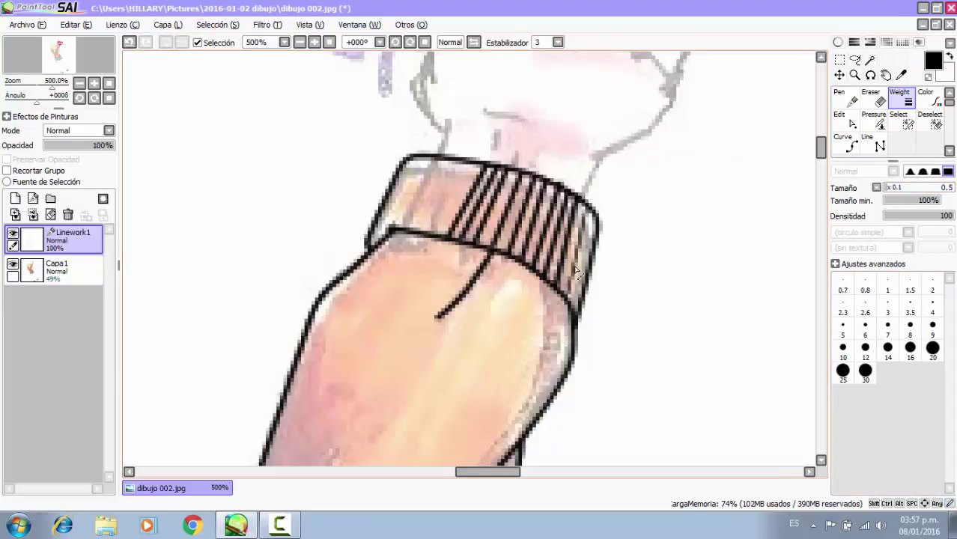
pyautogui.click(520, 230)
pyautogui.click(501, 224)
pyautogui.click(487, 217)
pyautogui.click(478, 212)
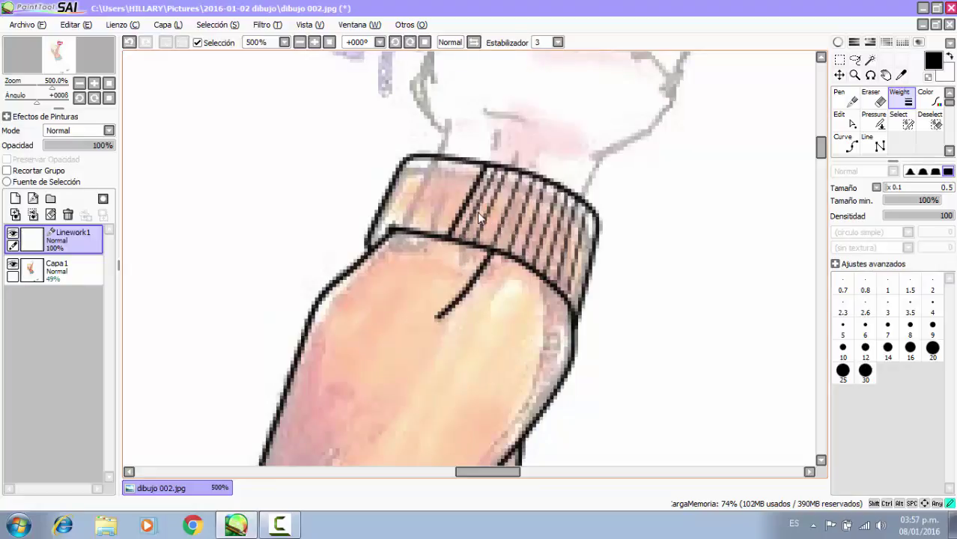
pyautogui.click(466, 203)
# Hide the sketch layer Capa1 to check the line art on its own, and show the sketch again.
pyautogui.scroll(-4, 602, 237)
pyautogui.scroll(-1, 479, 164)
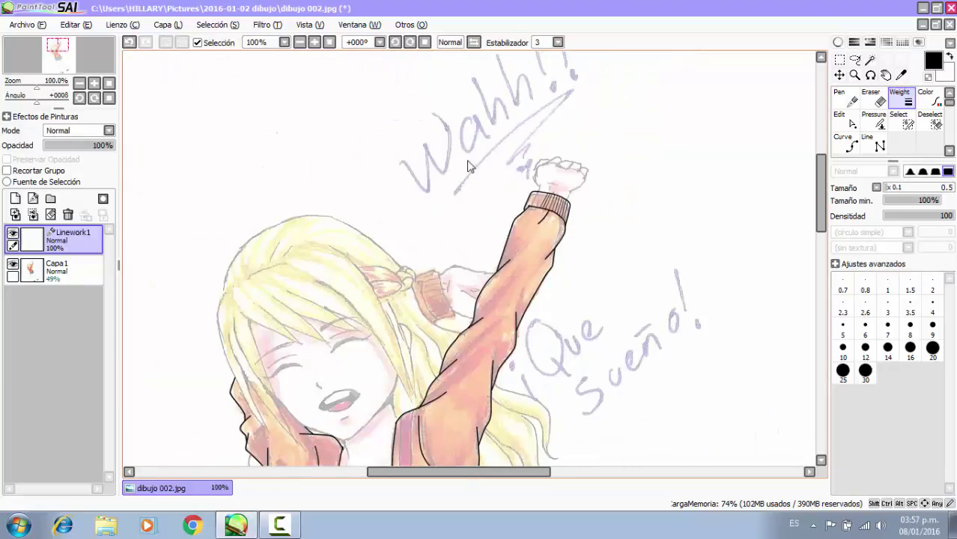
pyautogui.click(13, 267)
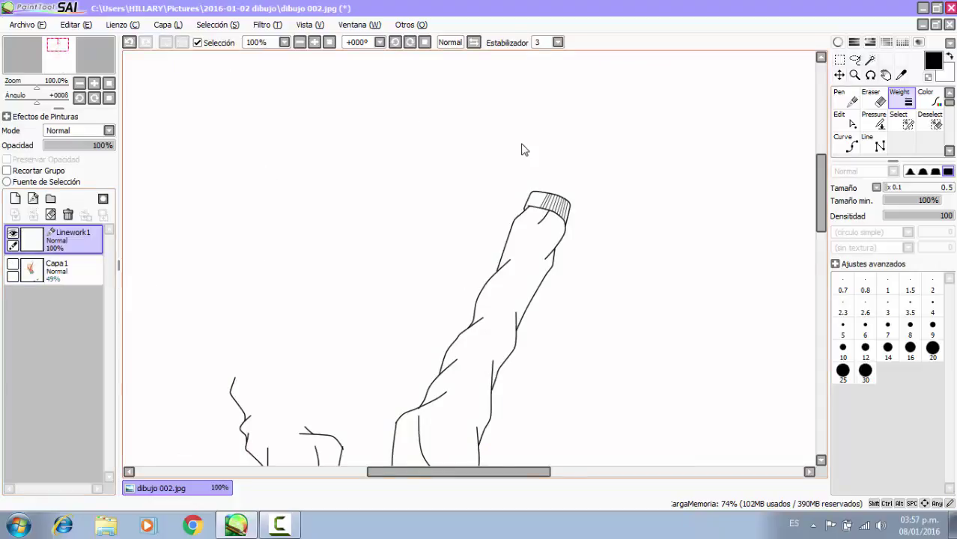
pyautogui.scroll(-2, 523, 157)
pyautogui.click(847, 143)
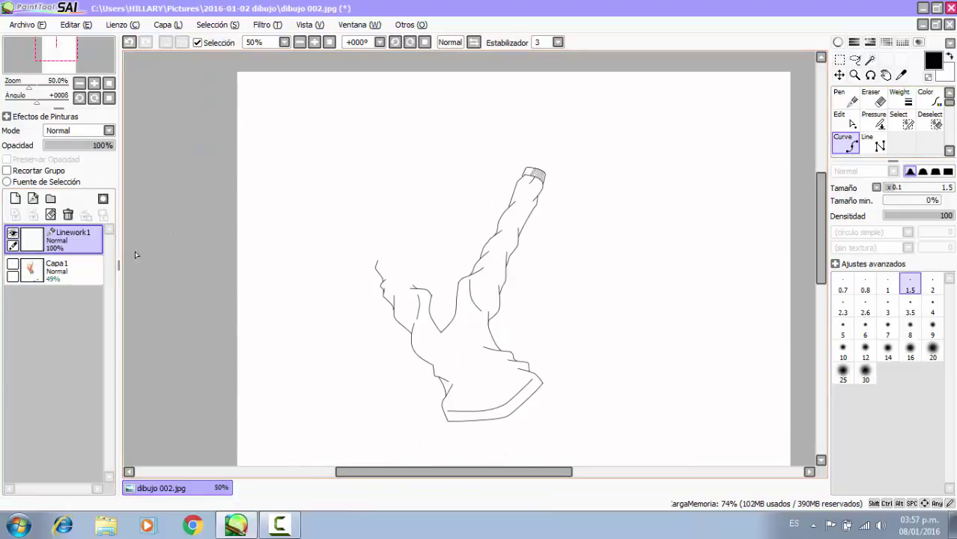
pyautogui.click(17, 262)
# Set the curve size to 0.5 and draw two thin ribbing lines on the empty side of the cuff, beside the remaining thick line.
pyautogui.scroll(6, 529, 169)
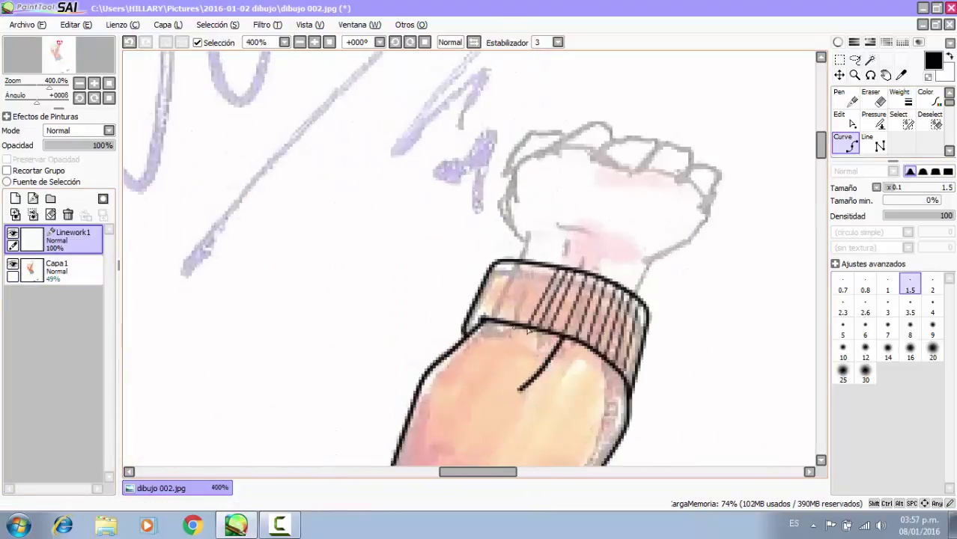
pyautogui.click(516, 324)
pyautogui.click(542, 246)
pyautogui.click(575, 215)
pyautogui.press('Return')
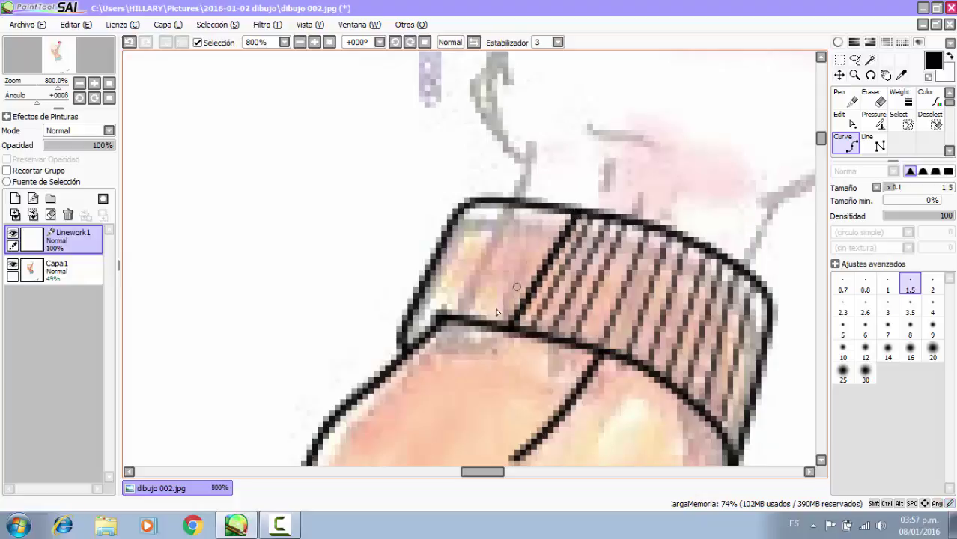
pyautogui.moveTo(896, 188); pyautogui.dragTo(887, 189)
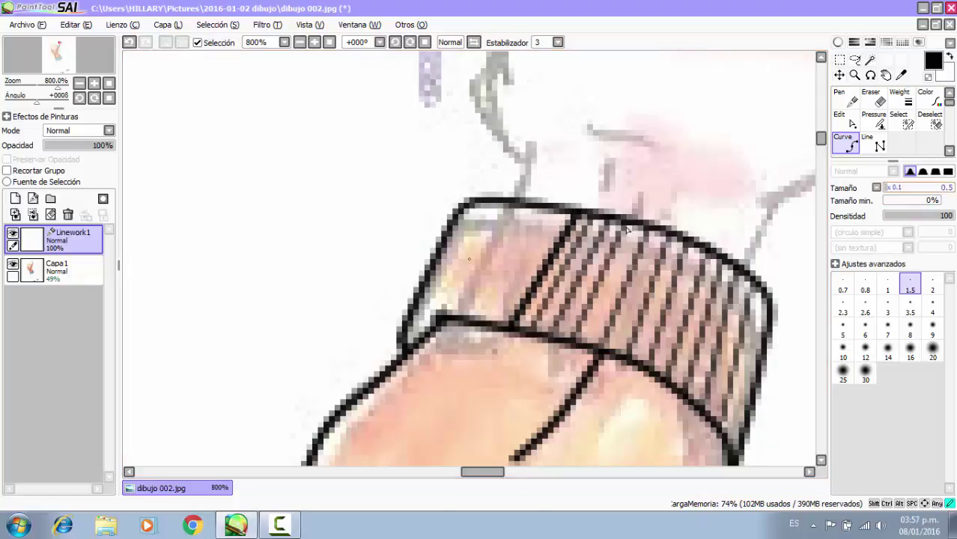
pyautogui.click(493, 320)
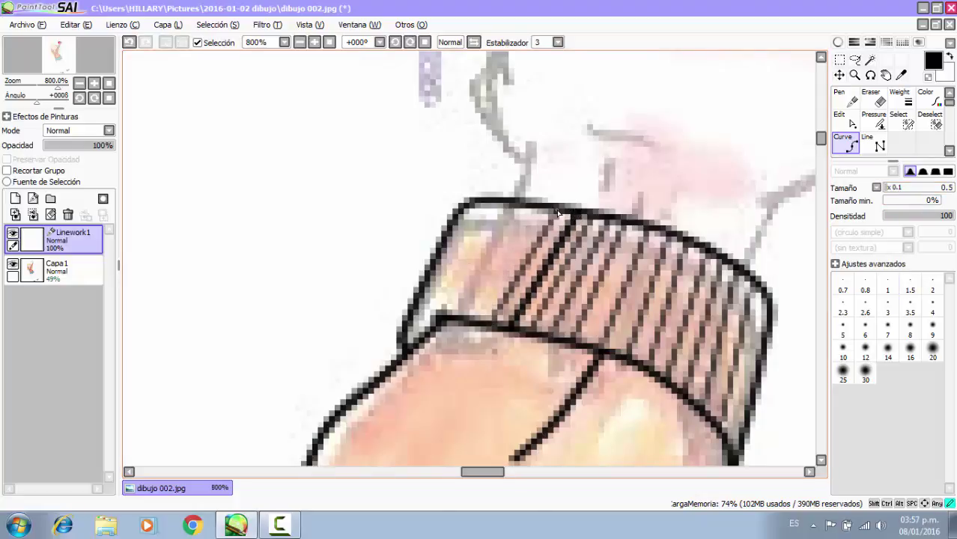
pyautogui.click(483, 316)
pyautogui.doubleClick(540, 205)
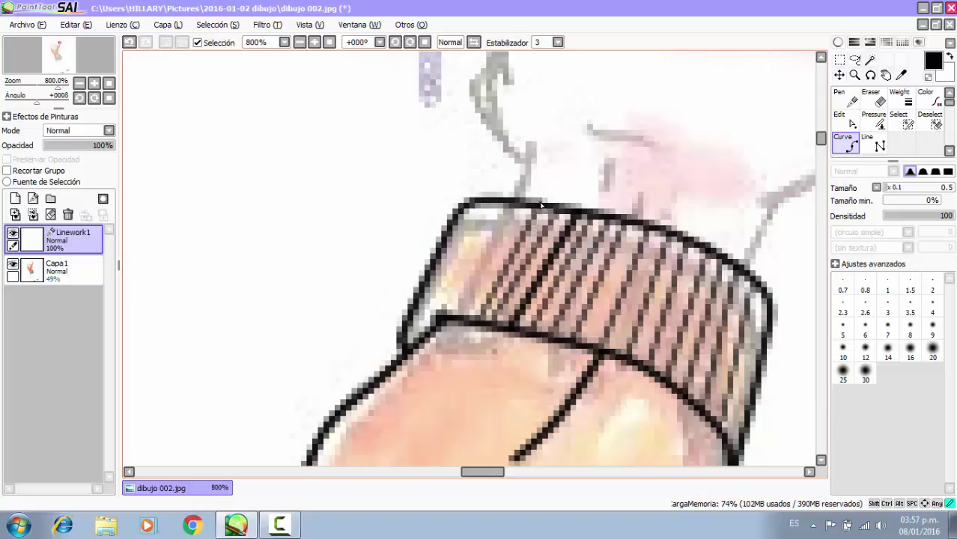
# Add three more thin ribbing lines up to the cuff's empty edge, and thin the remaining thick ribbing line to weight 0.5.
pyautogui.click(464, 318)
pyautogui.doubleClick(525, 209)
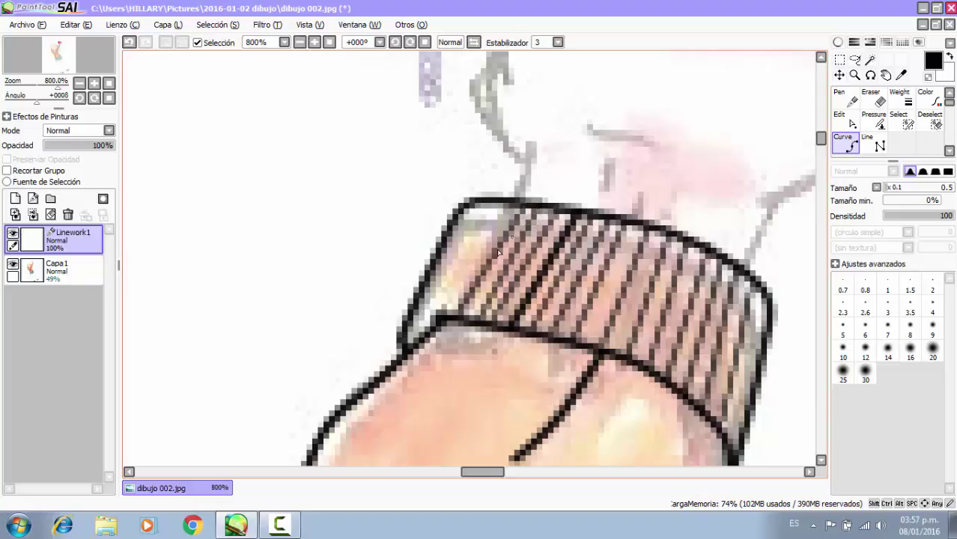
pyautogui.click(441, 314)
pyautogui.doubleClick(508, 202)
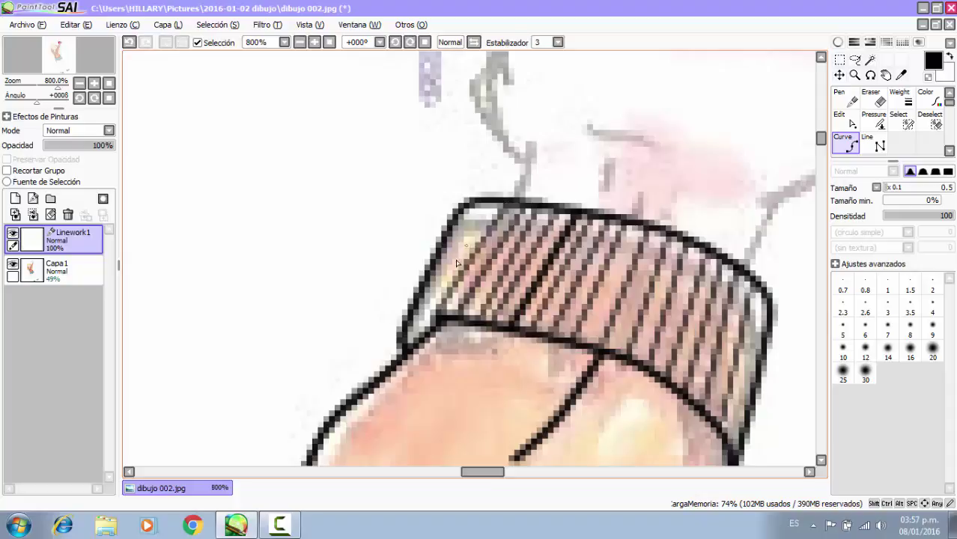
pyautogui.click(416, 333)
pyautogui.doubleClick(481, 203)
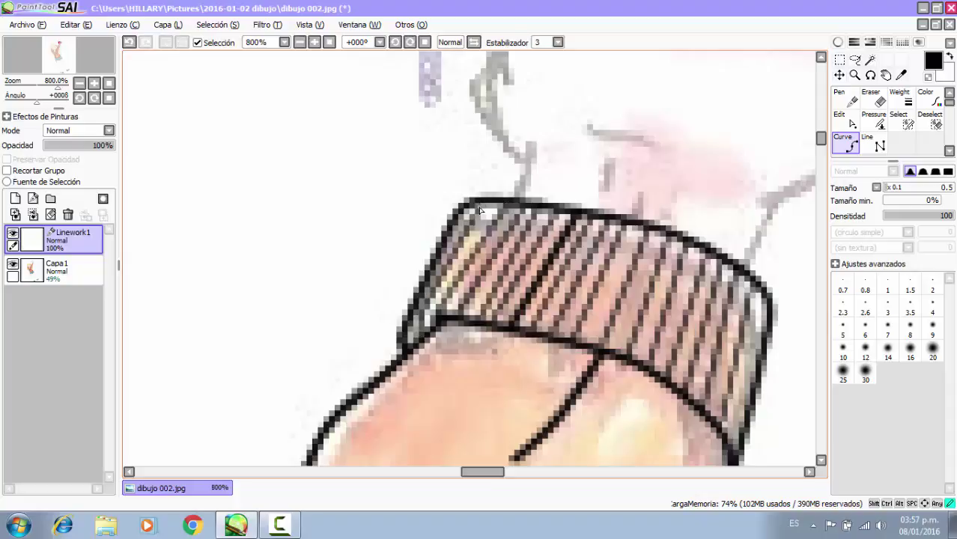
pyautogui.click(900, 98)
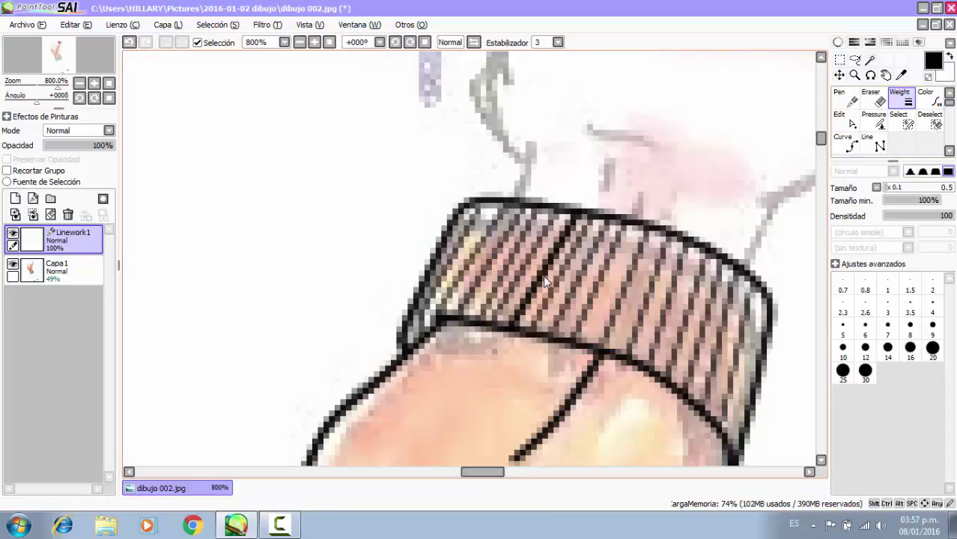
pyautogui.scroll(-5, 546, 279)
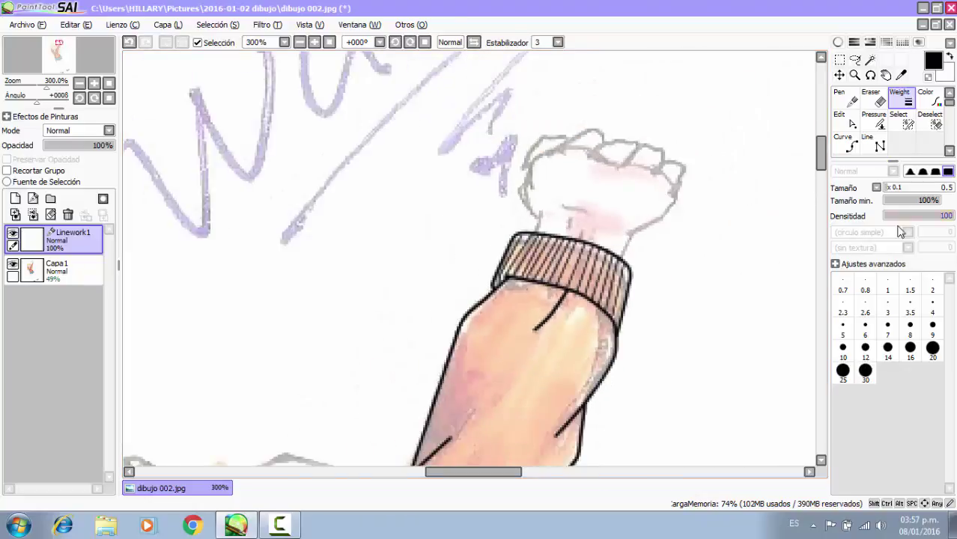
# Draw the fold line under the chest with the Curve tool at size 1.5, ending just past the jacket's pink stripe.
pyautogui.click(844, 144)
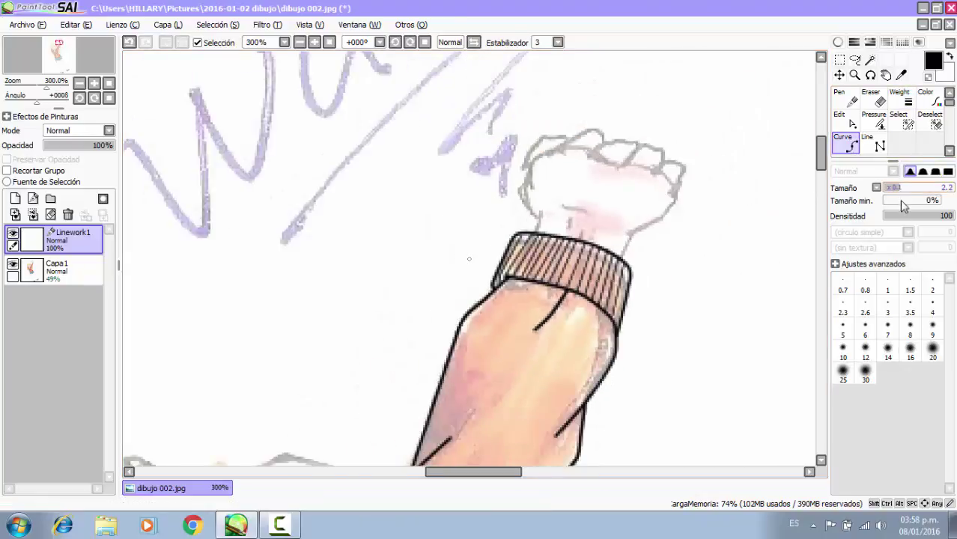
pyautogui.click(910, 285)
pyautogui.scroll(-2, 591, 232)
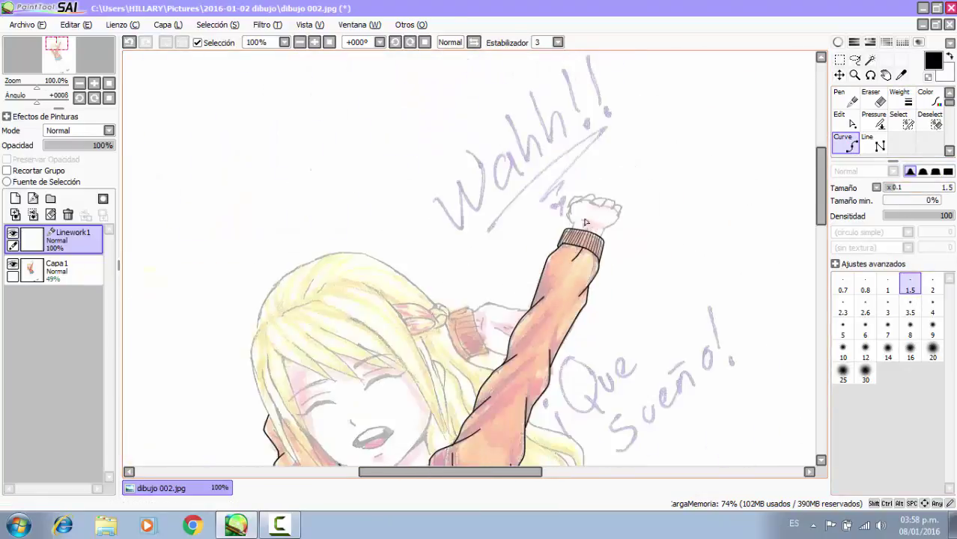
pyautogui.scroll(-2, 580, 219)
pyautogui.scroll(3, 504, 413)
pyautogui.scroll(-2, 508, 240)
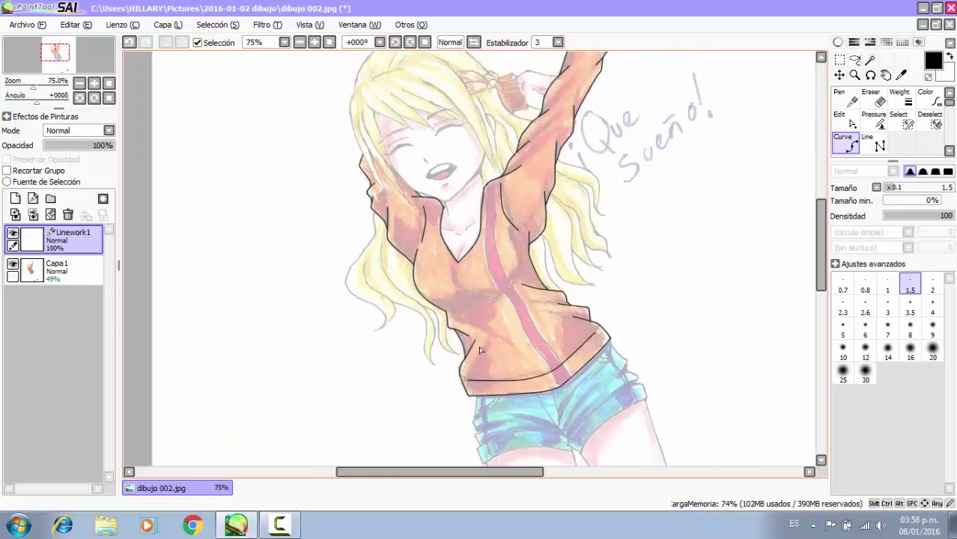
pyautogui.scroll(4, 477, 288)
pyautogui.click(399, 324)
pyautogui.click(511, 339)
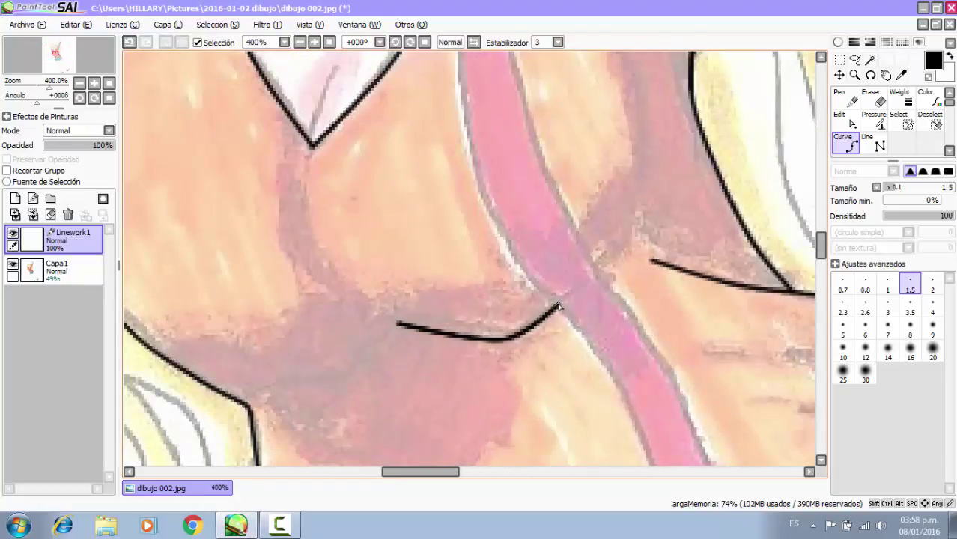
pyautogui.click(560, 304)
pyautogui.doubleClick(602, 260)
pyautogui.scroll(-3, 541, 264)
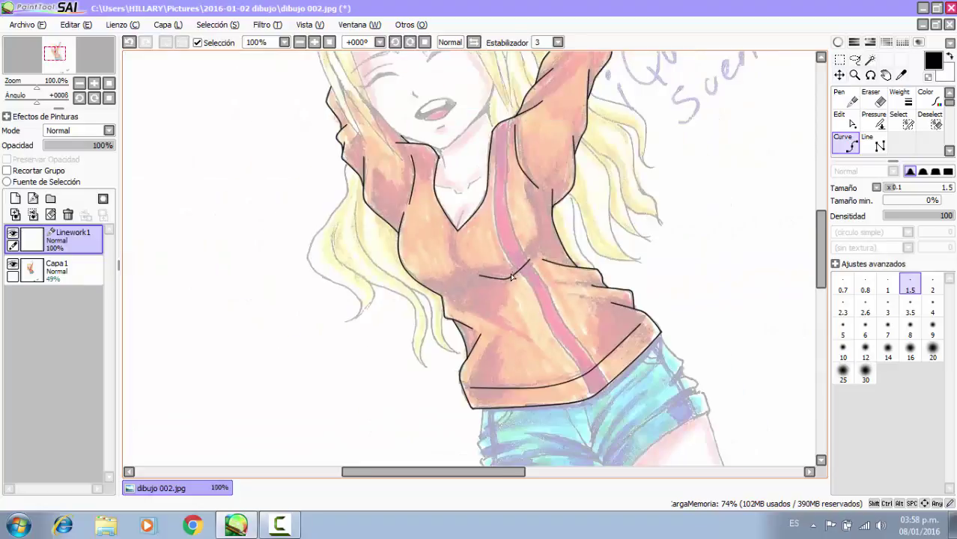
# Nudge the lowest point of the fold line under the chest slightly to refine its bend.
pyautogui.scroll(2, 517, 273)
pyautogui.moveTo(501, 283); pyautogui.dragTo(497, 282)
pyautogui.scroll(1, 568, 248)
pyautogui.scroll(-3, 568, 248)
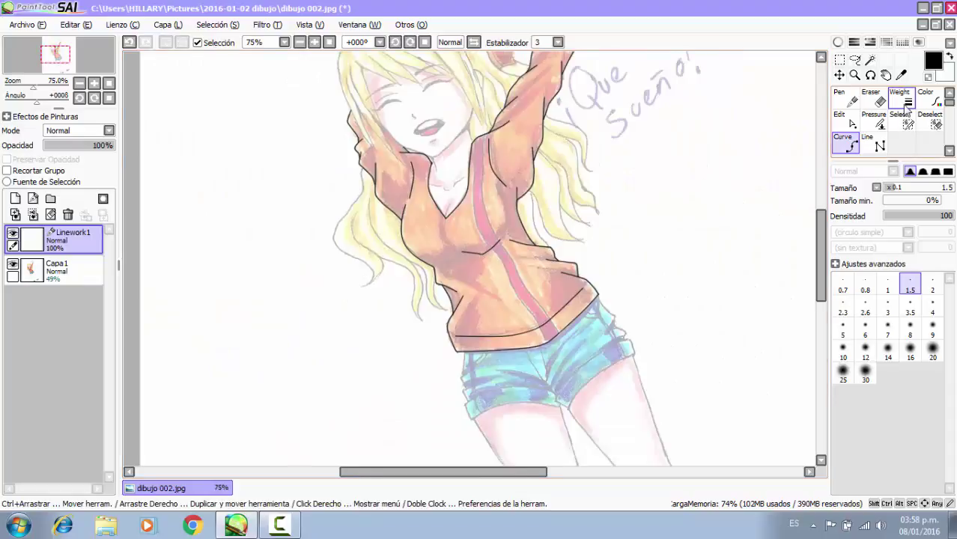
# Taper the inner ends of the three fold lines along the jacket's waist by lowering their point pressure with the Pressure tool.
pyautogui.click(878, 122)
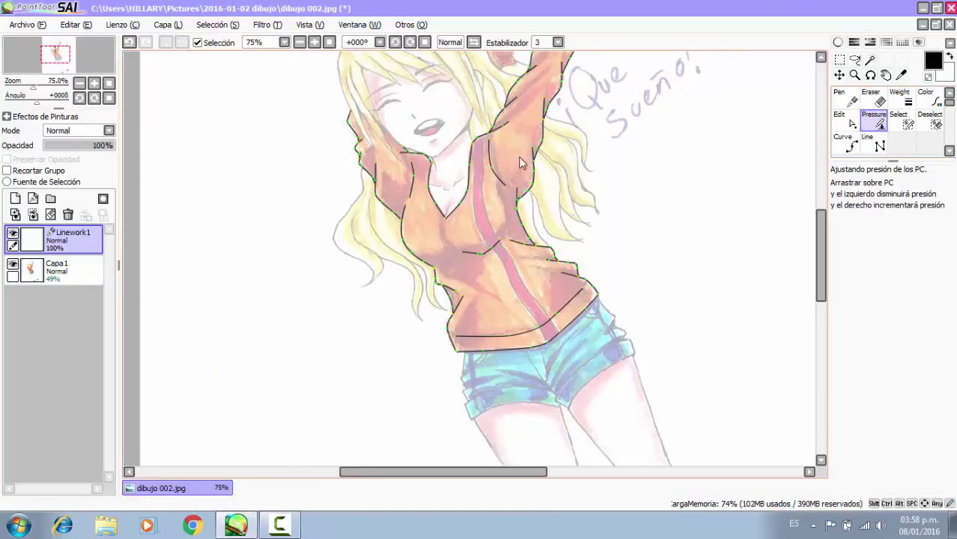
pyautogui.scroll(3, 491, 250)
pyautogui.moveTo(486, 247); pyautogui.dragTo(486, 248)
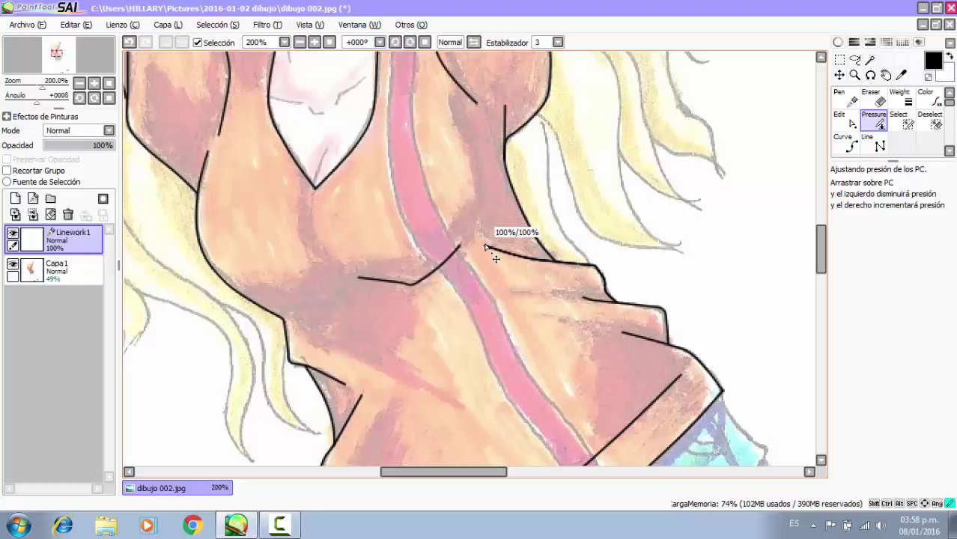
pyautogui.moveTo(492, 259)
pyautogui.mouseDown()
pyautogui.moveTo(346, 270)
pyautogui.moveTo(158, 322)
pyautogui.mouseUp()
pyautogui.moveTo(83, 319); pyautogui.dragTo(85, 320)
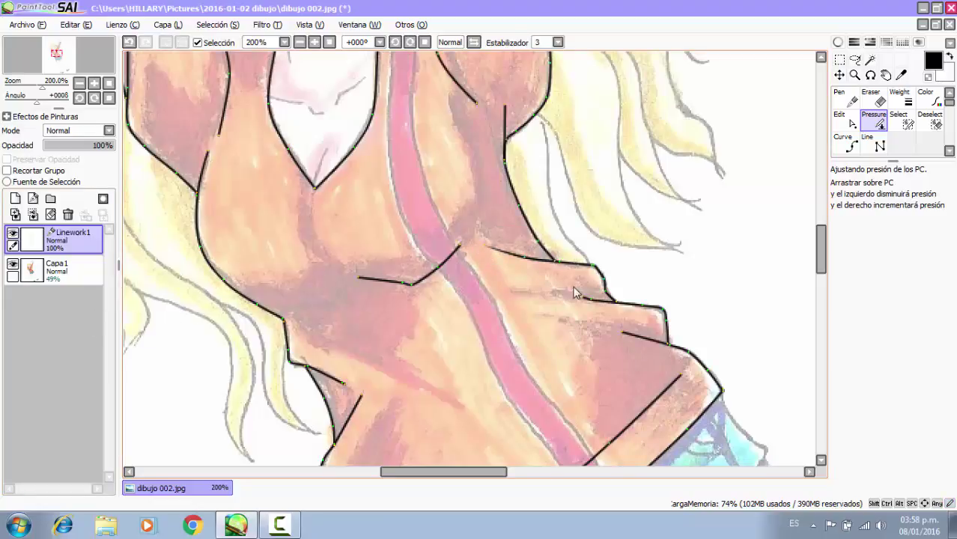
pyautogui.moveTo(583, 297)
pyautogui.mouseDown()
pyautogui.moveTo(434, 304)
pyautogui.moveTo(3, 382)
pyautogui.mouseUp()
pyautogui.moveTo(622, 338); pyautogui.dragTo(343, 343)
pyautogui.scroll(-3, 690, 326)
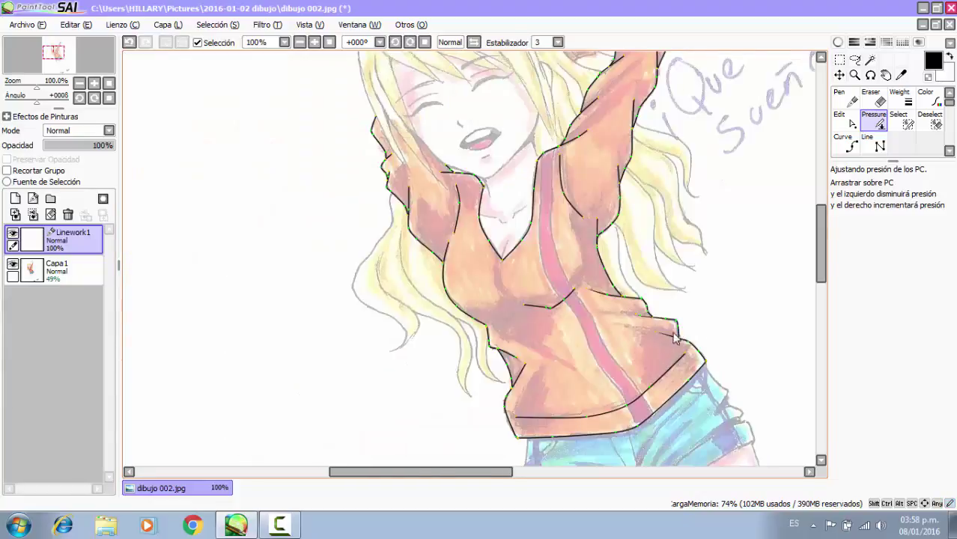
# Taper the free end of the armpit fold line and raise the outline's pressure around the armpit corner.
pyautogui.scroll(3, 612, 246)
pyautogui.moveTo(626, 241); pyautogui.dragTo(162, 347)
pyautogui.scroll(-2, 330, 335)
pyautogui.scroll(3, 430, 309)
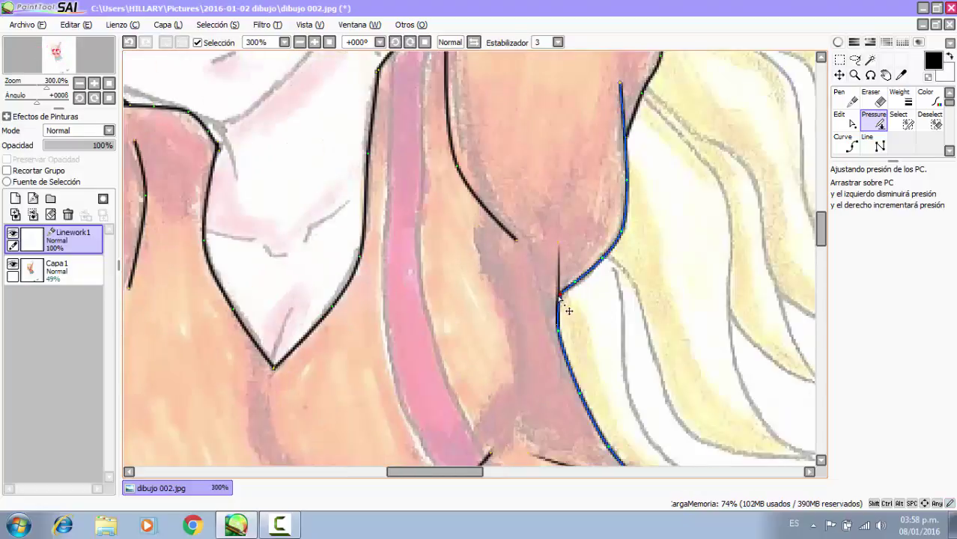
pyautogui.moveTo(567, 310); pyautogui.dragTo(622, 309)
pyautogui.moveTo(563, 319); pyautogui.dragTo(622, 318)
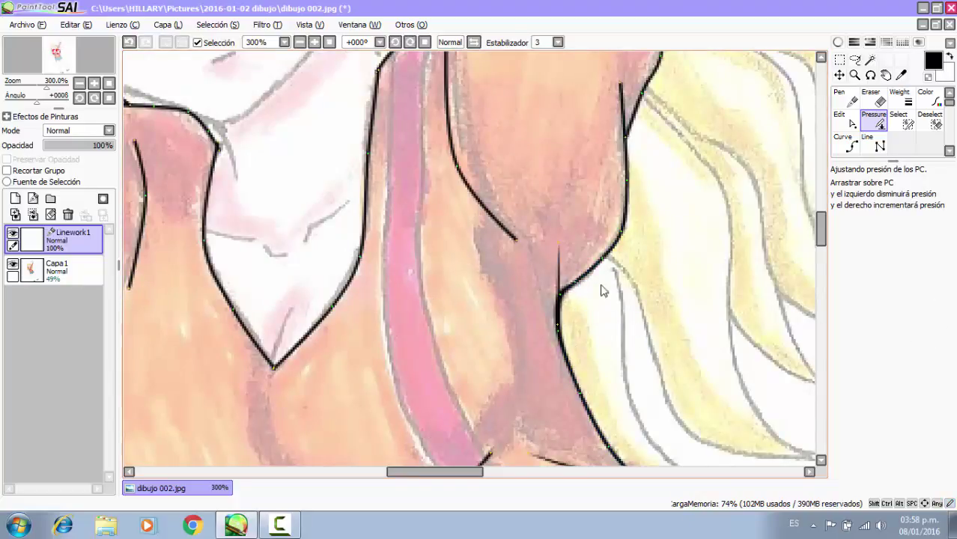
# Lower the point pressure where the short fold line meets the armpit corner.
pyautogui.scroll(-3, 582, 303)
pyautogui.scroll(4, 573, 308)
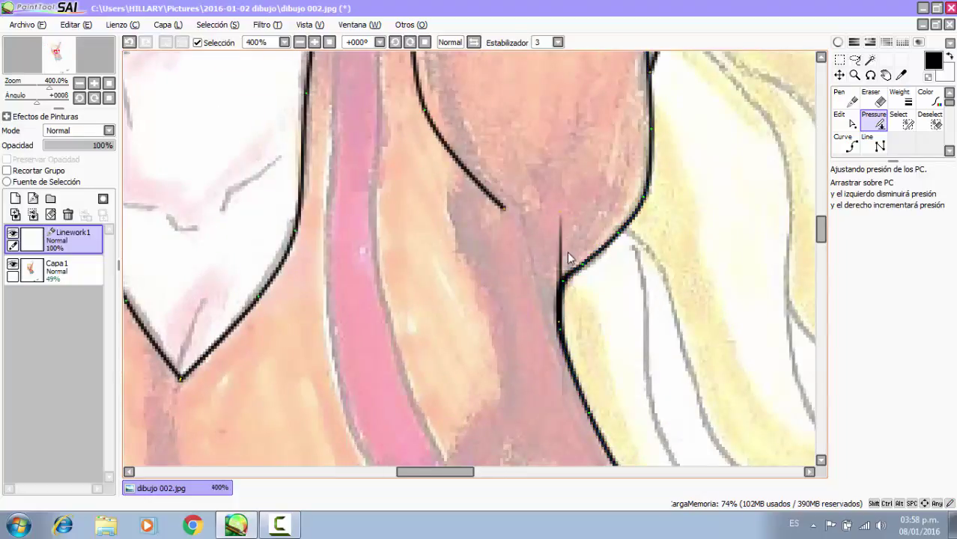
pyautogui.moveTo(566, 271); pyautogui.dragTo(420, 209)
pyautogui.moveTo(284, 210); pyautogui.dragTo(285, 211)
pyautogui.scroll(-4, 414, 346)
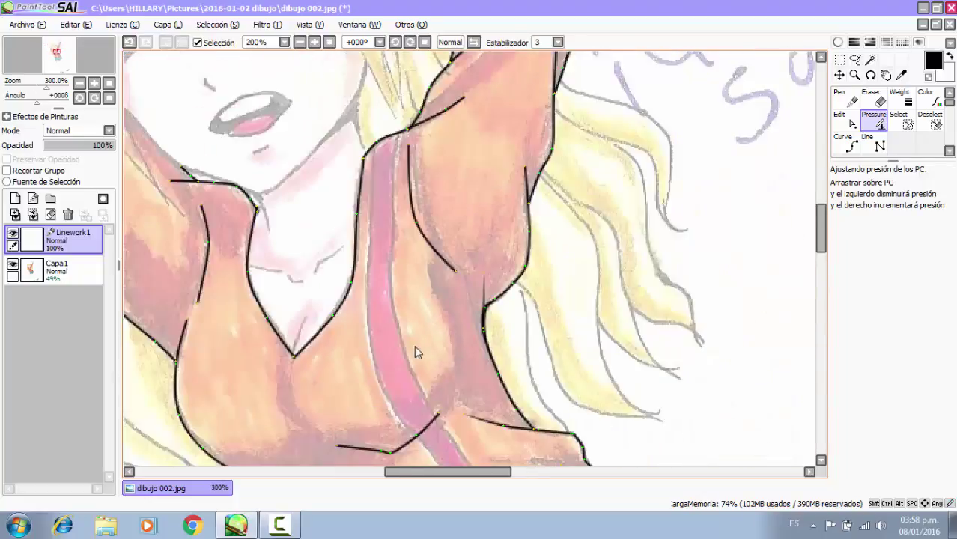
# Taper the inner ends of the four fold lines on the raised sleeve's upper arm by lowering their point pressure.
pyautogui.scroll(2, 479, 271)
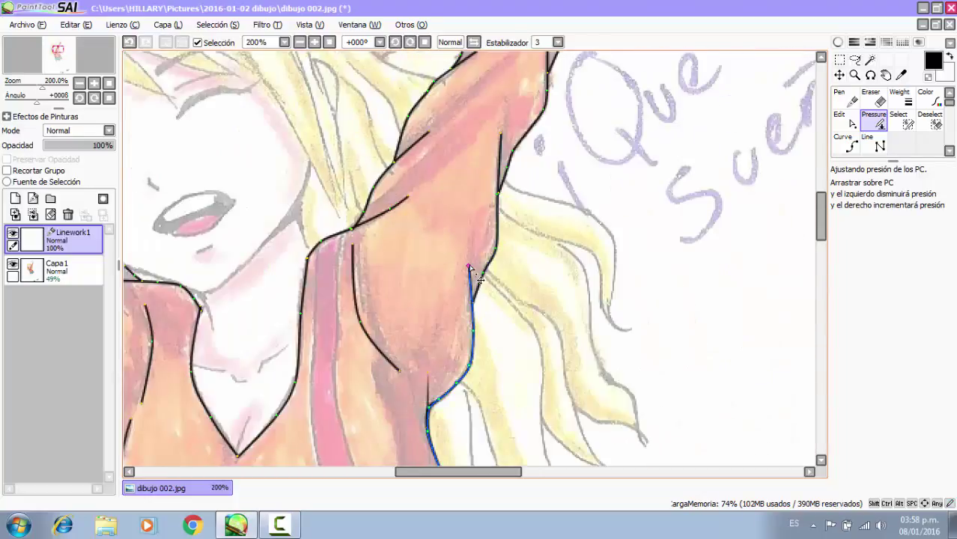
pyautogui.moveTo(470, 268); pyautogui.dragTo(4, 394)
pyautogui.click(510, 150)
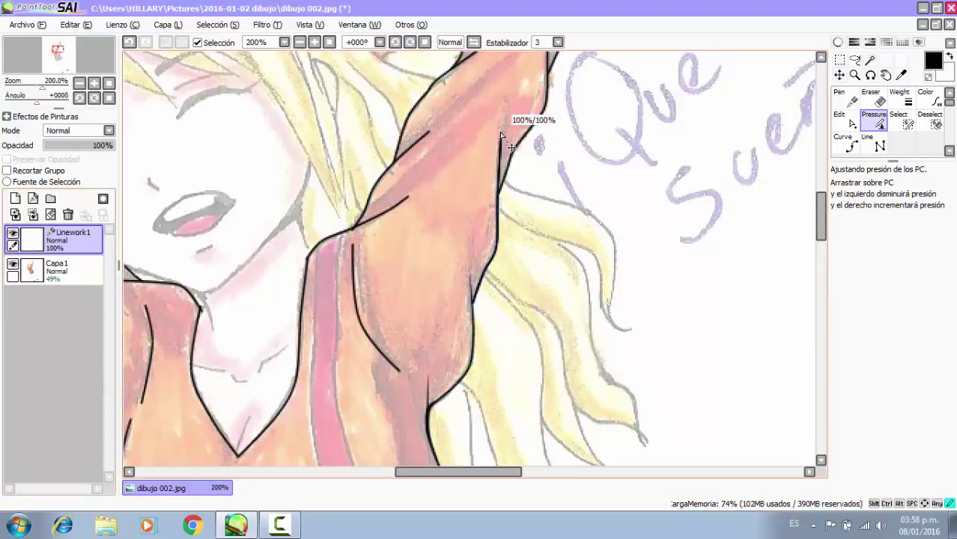
pyautogui.moveTo(409, 198); pyautogui.dragTo(3, 341)
pyautogui.moveTo(430, 132)
pyautogui.mouseDown()
pyautogui.moveTo(55, 259)
pyautogui.moveTo(3, 304)
pyautogui.mouseUp()
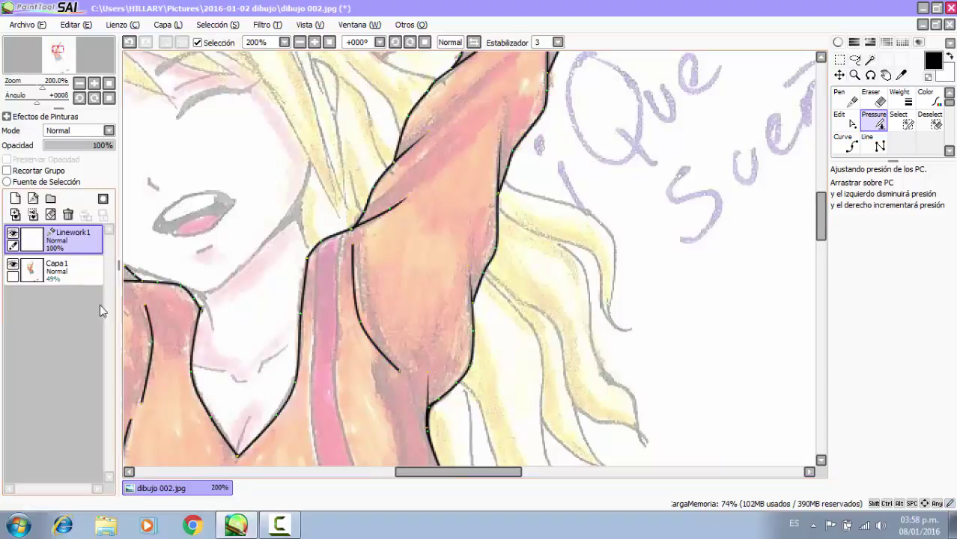
# Taper both ends of the raised arm's shoulder seam line by lowering their point pressure to 0%.
pyautogui.scroll(-2, 546, 379)
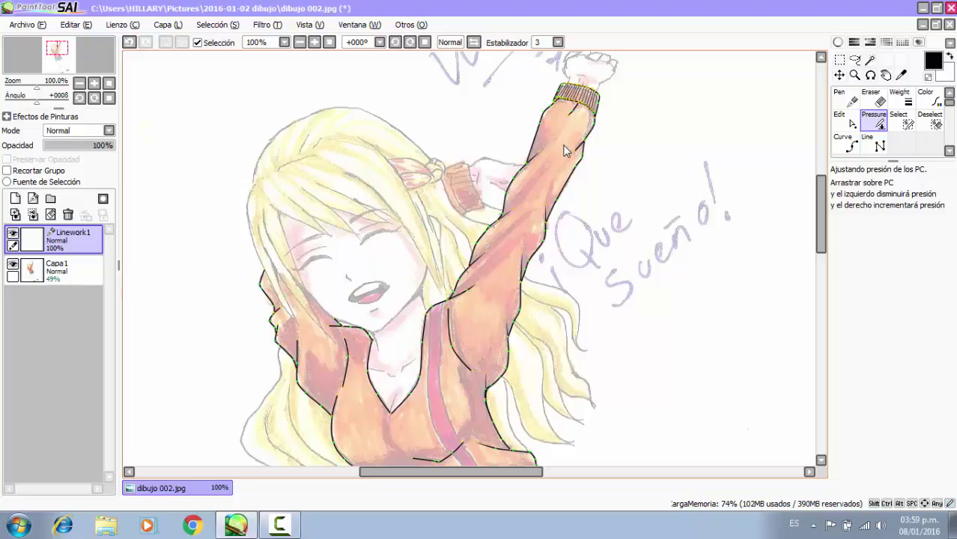
pyautogui.scroll(-1, 487, 315)
pyautogui.scroll(3, 491, 281)
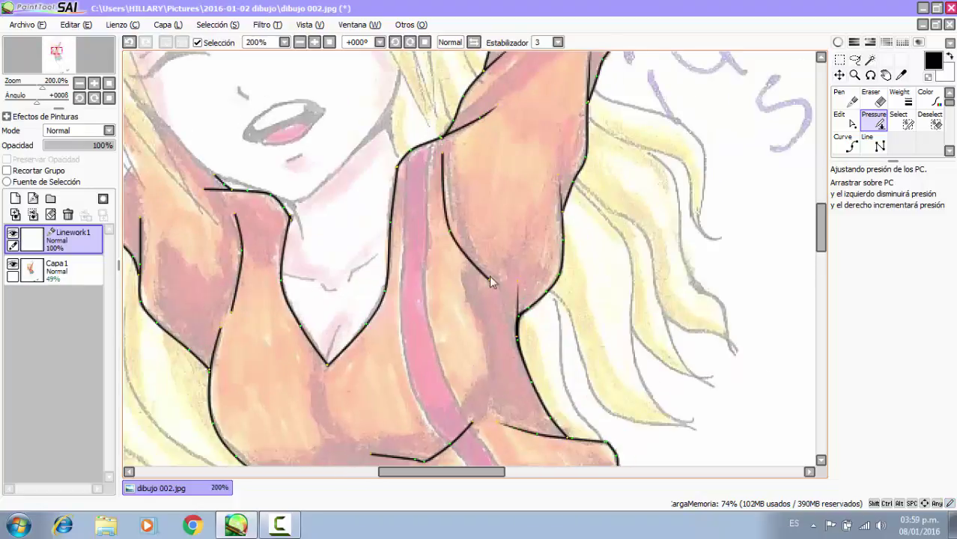
pyautogui.moveTo(490, 279); pyautogui.dragTo(4, 332)
pyautogui.moveTo(443, 154); pyautogui.dragTo(3, 282)
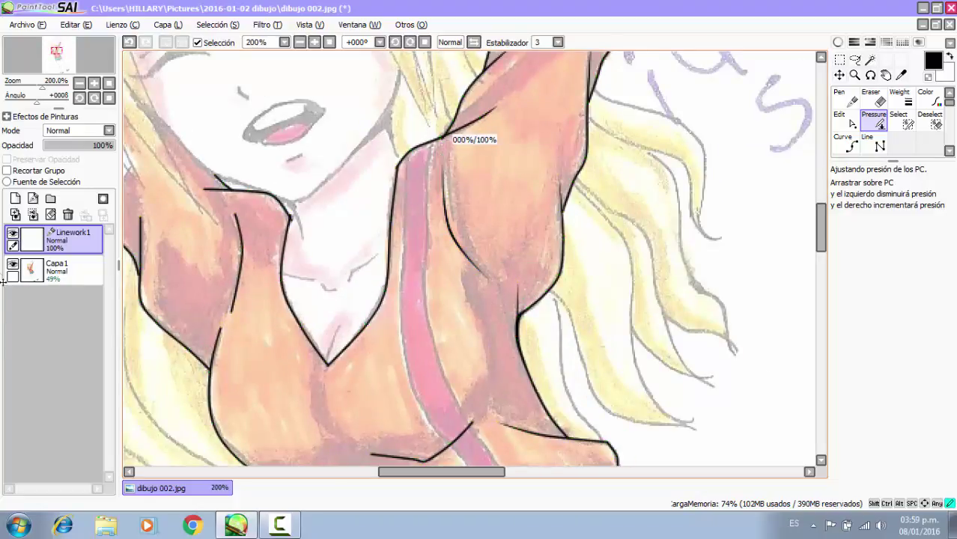
# Taper both ends of the fold line under the bust and lower its corner point's pressure to 56%.
pyautogui.scroll(-3, 470, 181)
pyautogui.scroll(3, 464, 321)
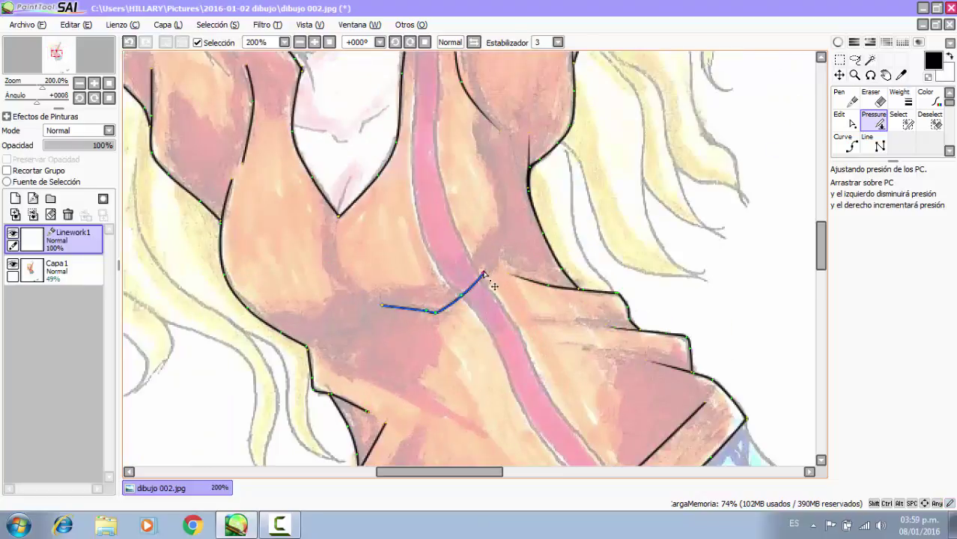
pyautogui.moveTo(484, 274); pyautogui.dragTo(319, 373)
pyautogui.moveTo(382, 305); pyautogui.dragTo(266, 340)
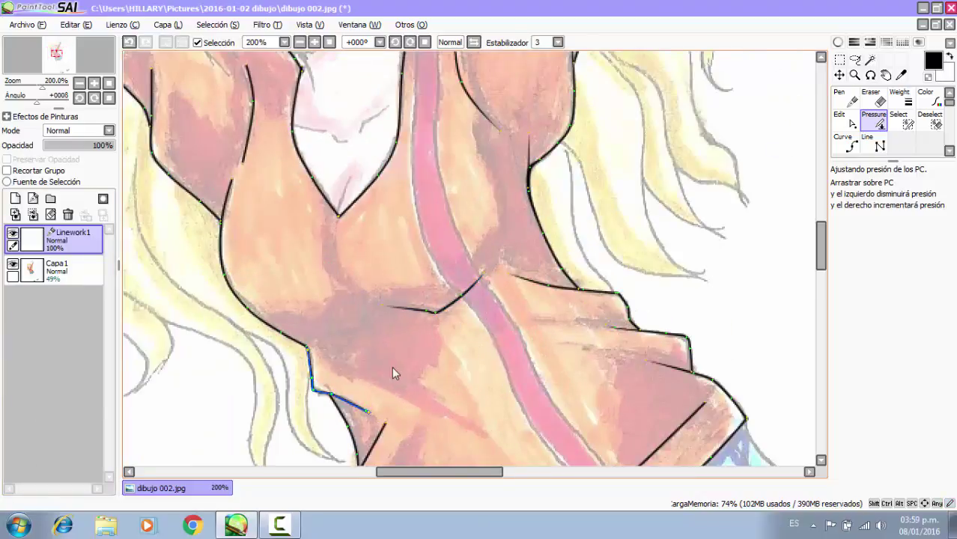
pyautogui.scroll(-3, 391, 366)
pyautogui.scroll(3, 411, 344)
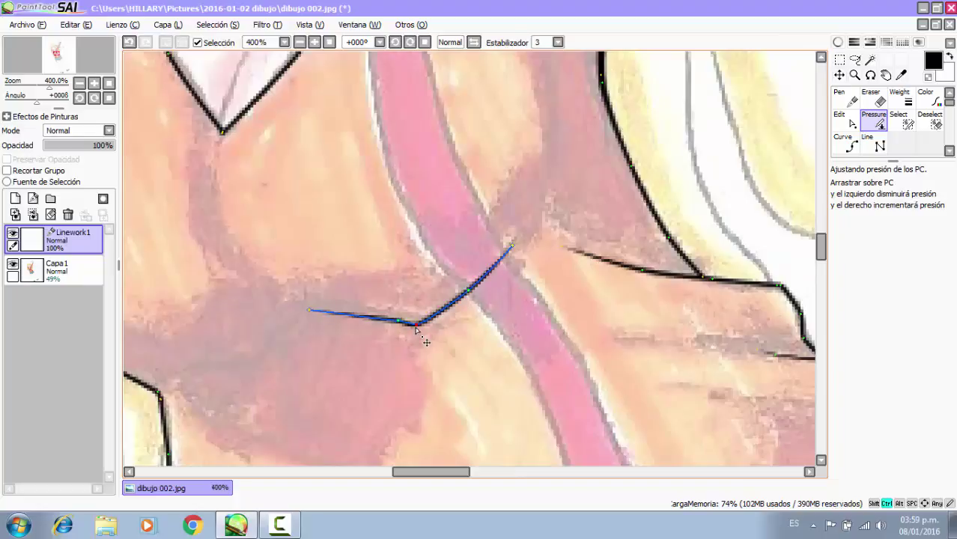
pyautogui.scroll(-2, 598, 175)
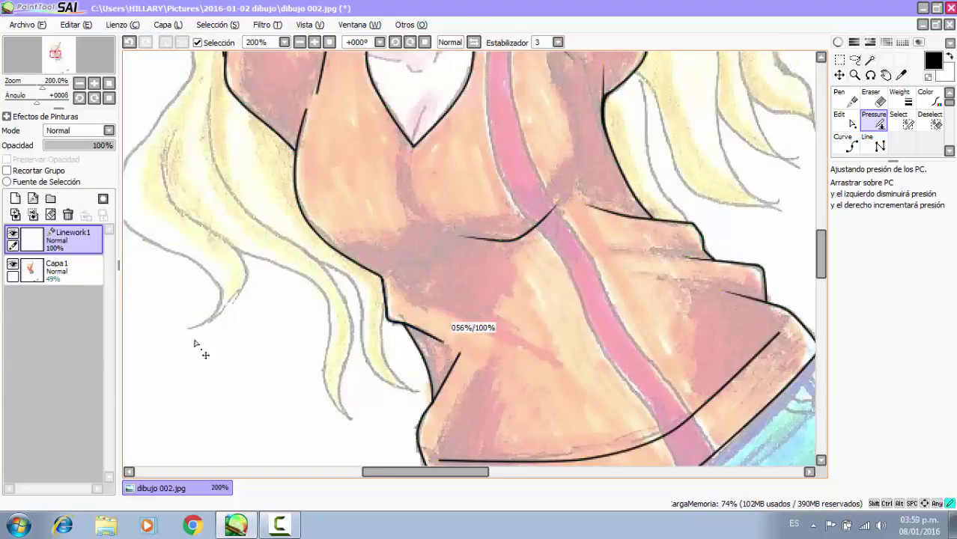
# Taper both ends of the seam line above the jacket's hem by lowering their point pressure.
pyautogui.scroll(-1, 472, 366)
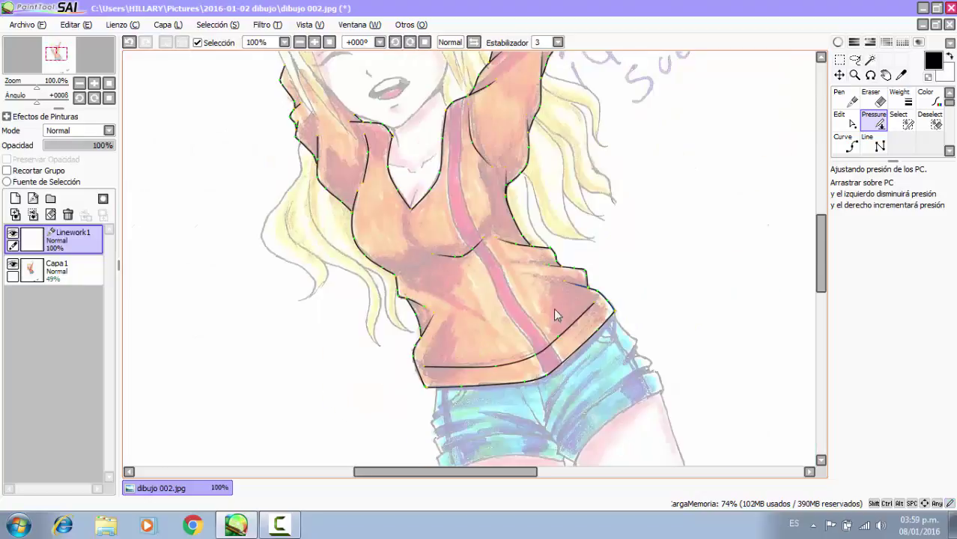
pyautogui.moveTo(594, 303); pyautogui.dragTo(201, 470)
pyautogui.moveTo(425, 367); pyautogui.dragTo(42, 423)
pyautogui.scroll(-2, 466, 308)
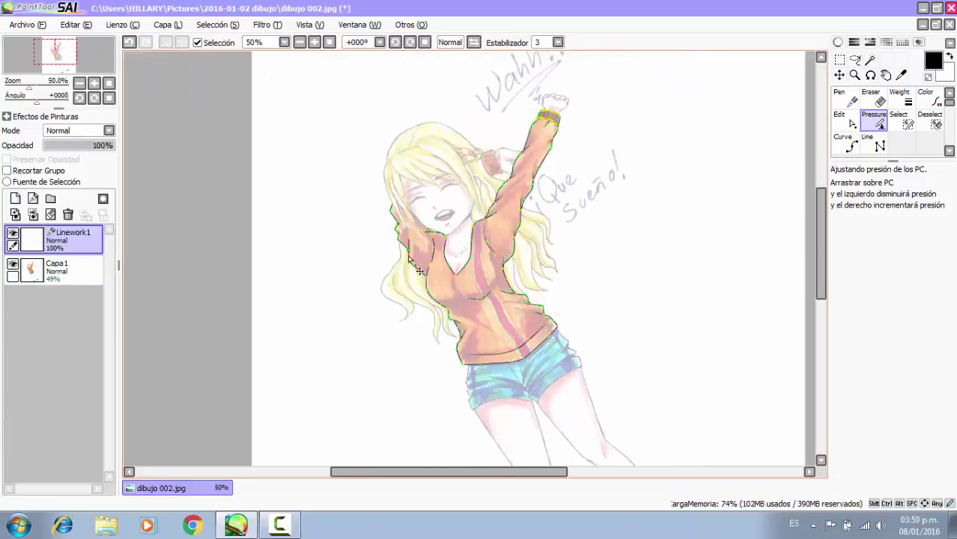
# Taper the free ends of the armhole, bust, collar and sleeve fold lines around the bent arm by lowering their point pressure.
pyautogui.scroll(3, 527, 277)
pyautogui.moveTo(495, 314); pyautogui.dragTo(394, 331)
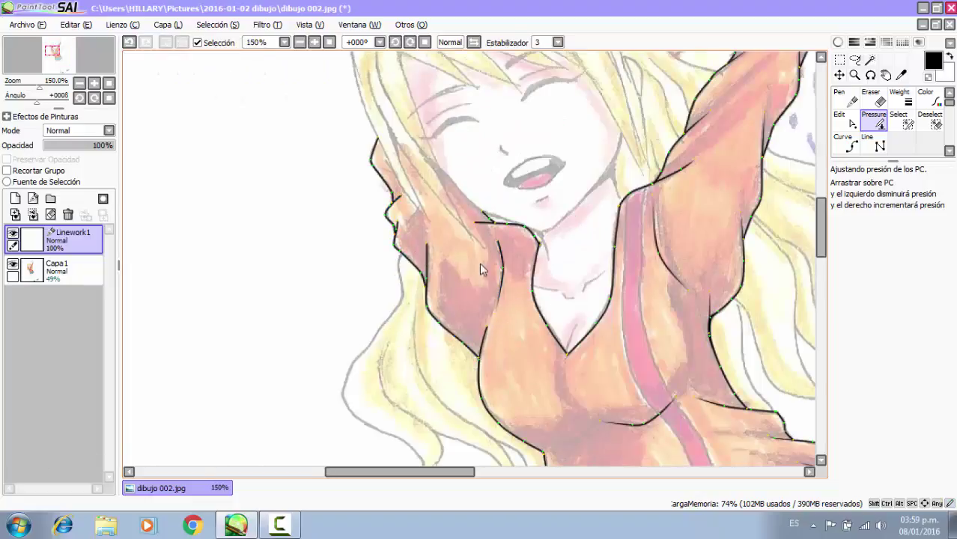
pyautogui.moveTo(498, 240); pyautogui.dragTo(8, 409)
pyautogui.moveTo(477, 325); pyautogui.dragTo(496, 338)
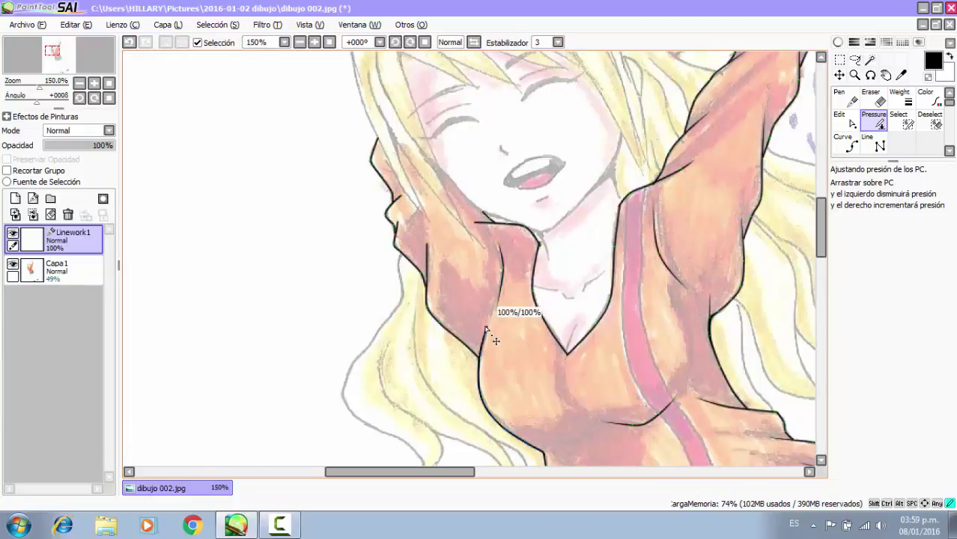
pyautogui.moveTo(473, 217)
pyautogui.mouseDown()
pyautogui.moveTo(421, 245)
pyautogui.moveTo(345, 247)
pyautogui.mouseUp()
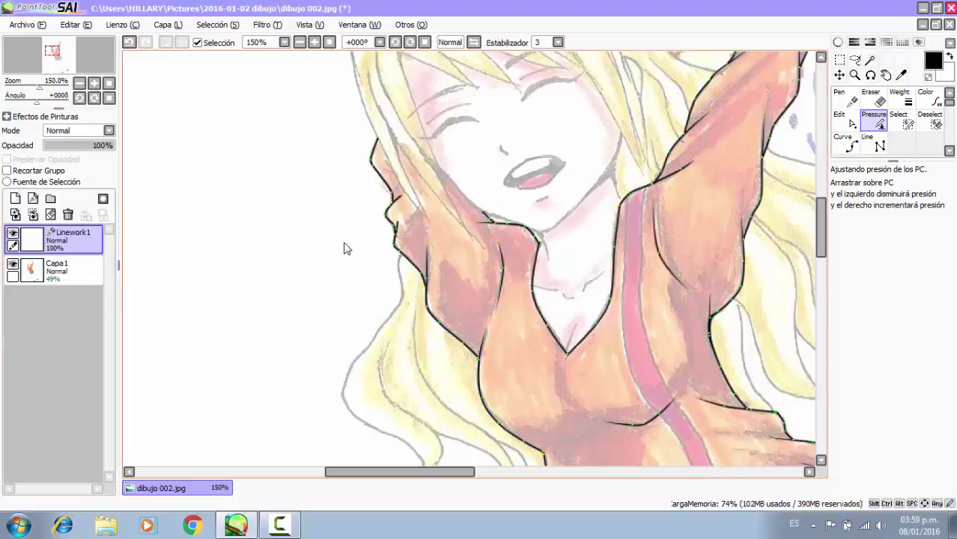
pyautogui.moveTo(409, 243); pyautogui.dragTo(240, 225)
pyautogui.moveTo(402, 196); pyautogui.dragTo(73, 247)
# Hide the Capa1 sketch layer to review the line art alone, and show it again.
pyautogui.scroll(-2, 224, 207)
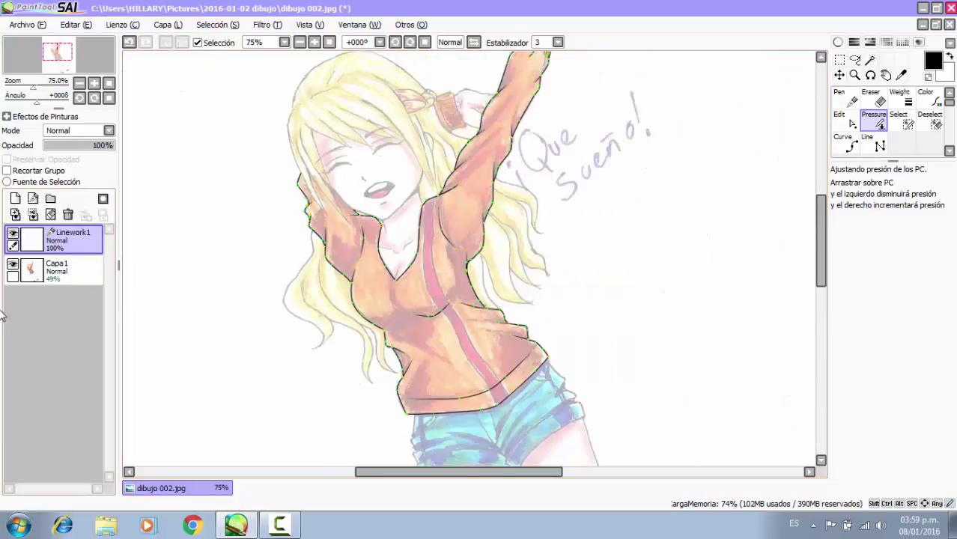
pyautogui.click(13, 268)
pyautogui.click(13, 269)
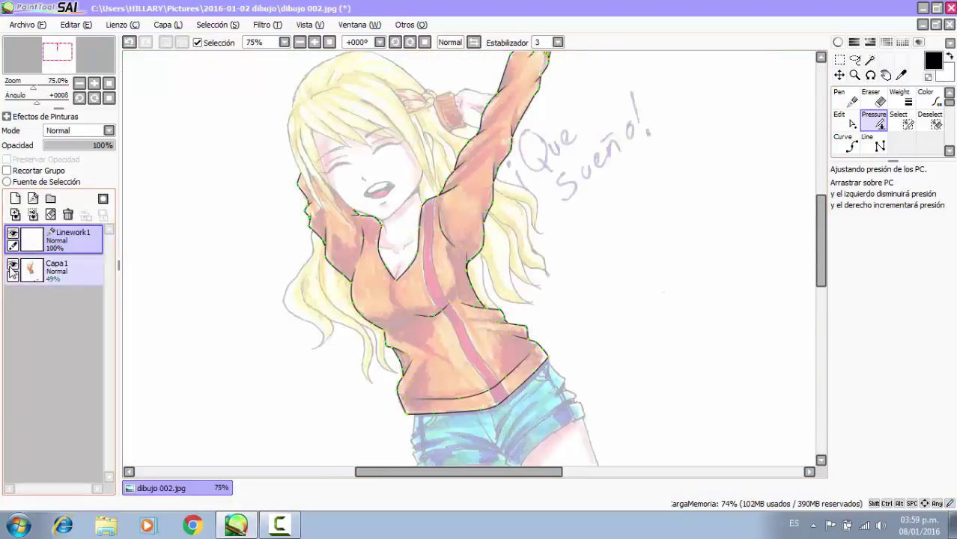
pyautogui.click(13, 268)
pyautogui.click(849, 145)
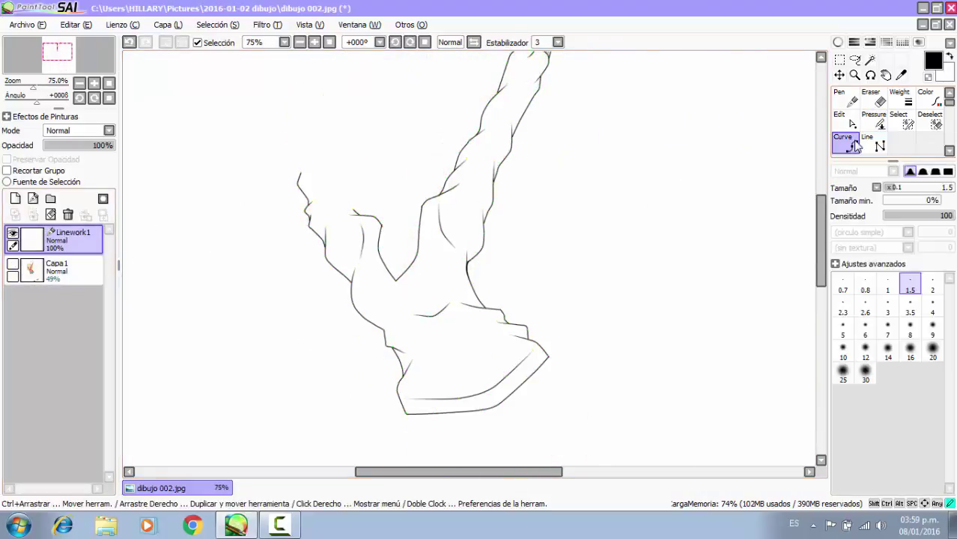
pyautogui.scroll(-2, 642, 166)
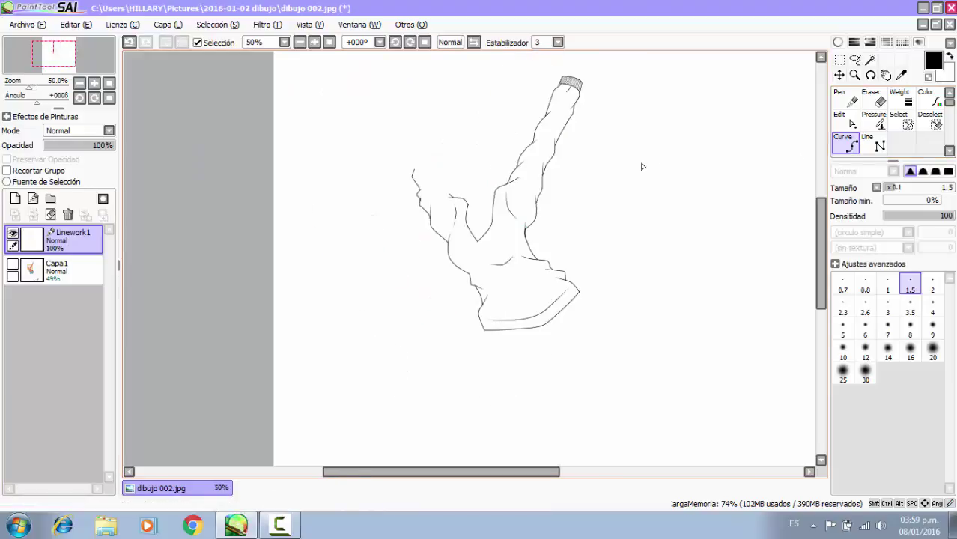
pyautogui.click(13, 268)
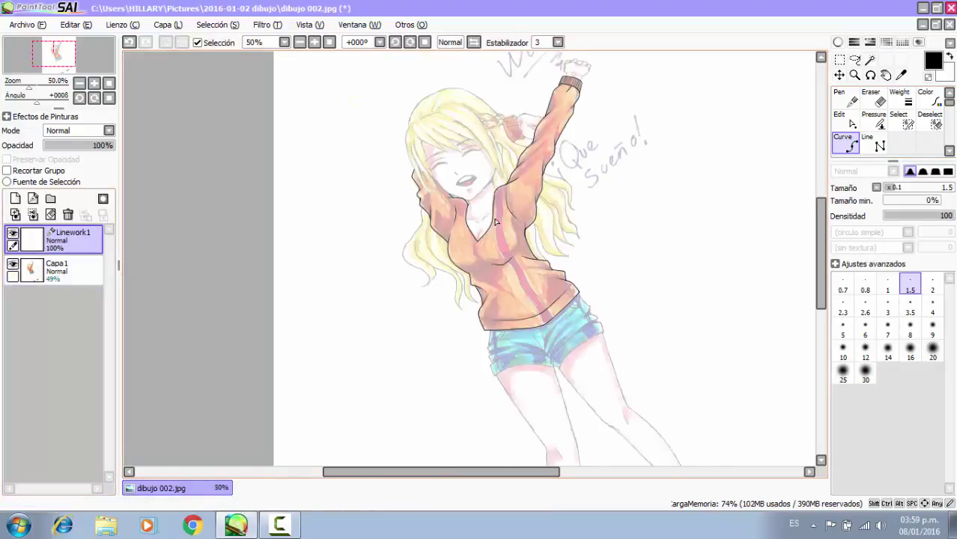
# Trace the inner edge of the jacket's pink stripe from the shoulder to the hem with a 1.5 Curve stroke.
pyautogui.scroll(4, 522, 140)
pyautogui.click(504, 109)
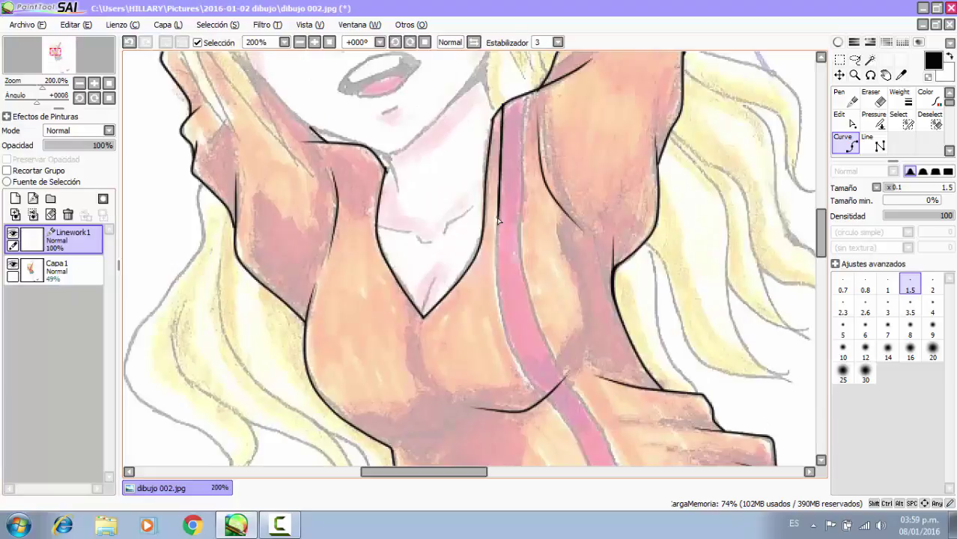
pyautogui.click(498, 303)
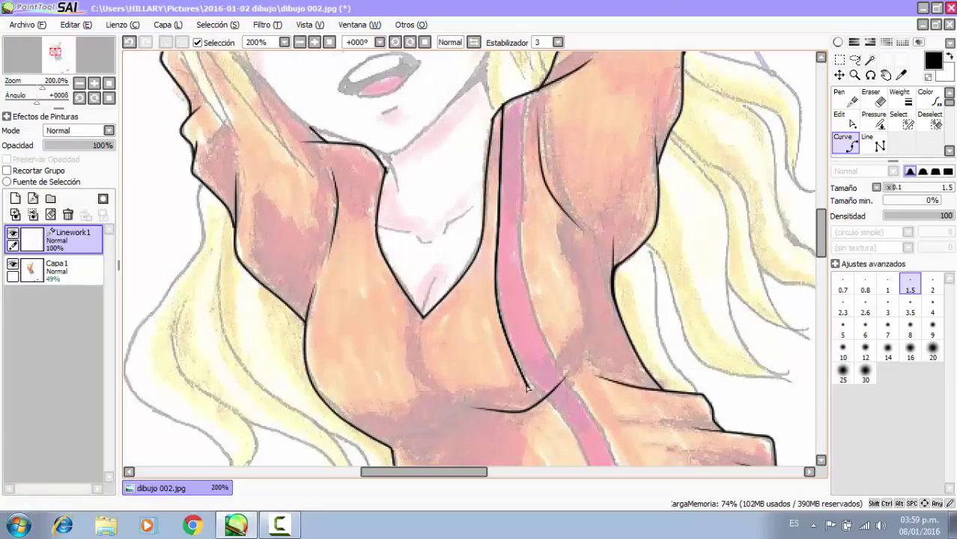
pyautogui.scroll(-2, 546, 401)
pyautogui.scroll(1, 551, 337)
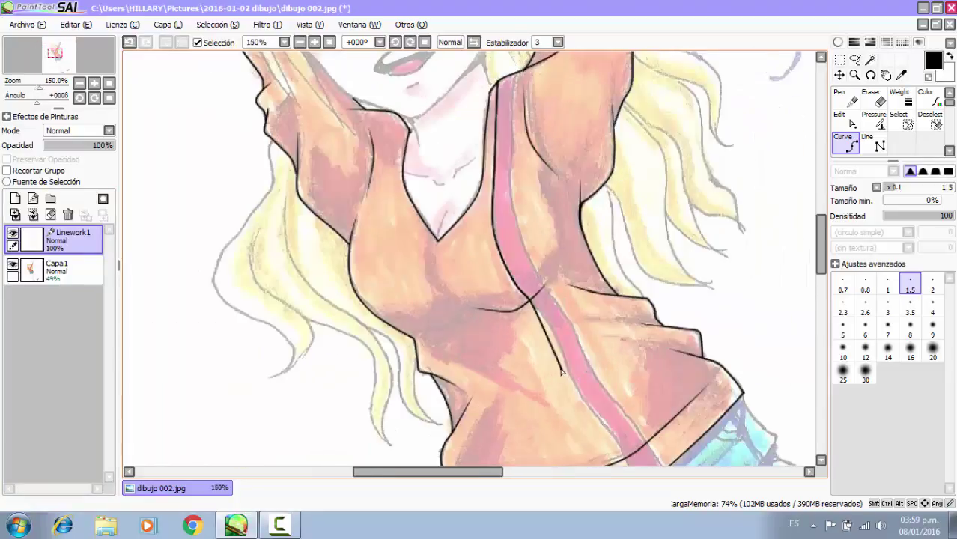
pyautogui.scroll(-3, 564, 358)
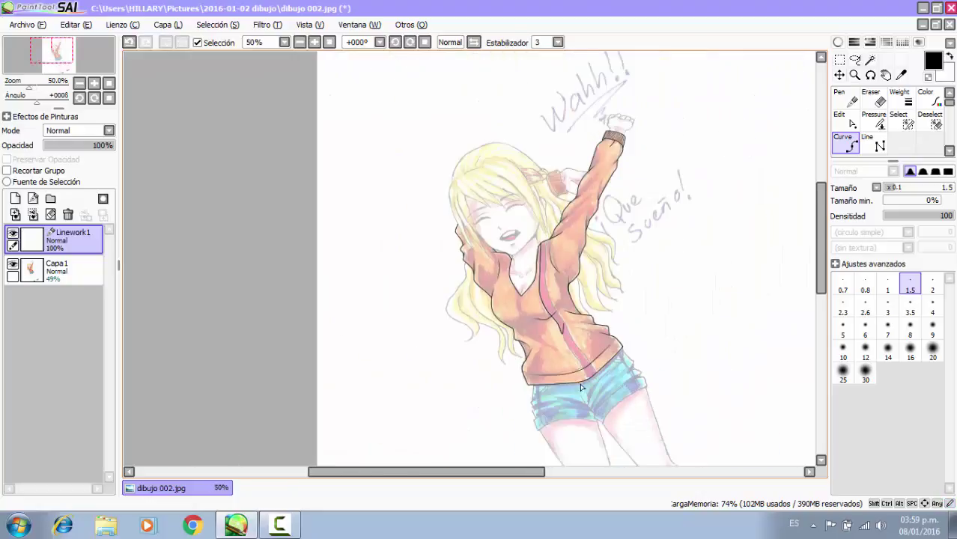
pyautogui.scroll(5, 548, 212)
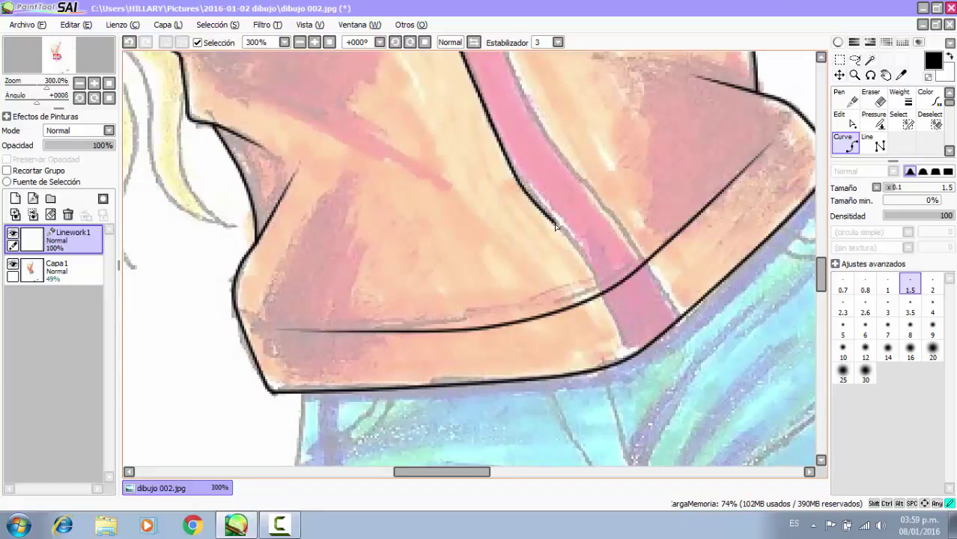
pyautogui.click(558, 223)
pyautogui.click(582, 253)
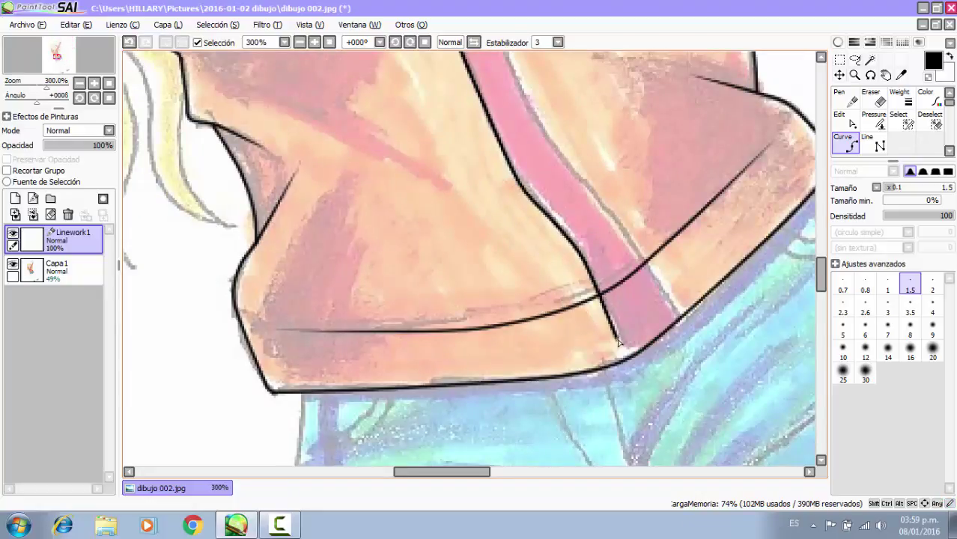
pyautogui.scroll(-3, 602, 367)
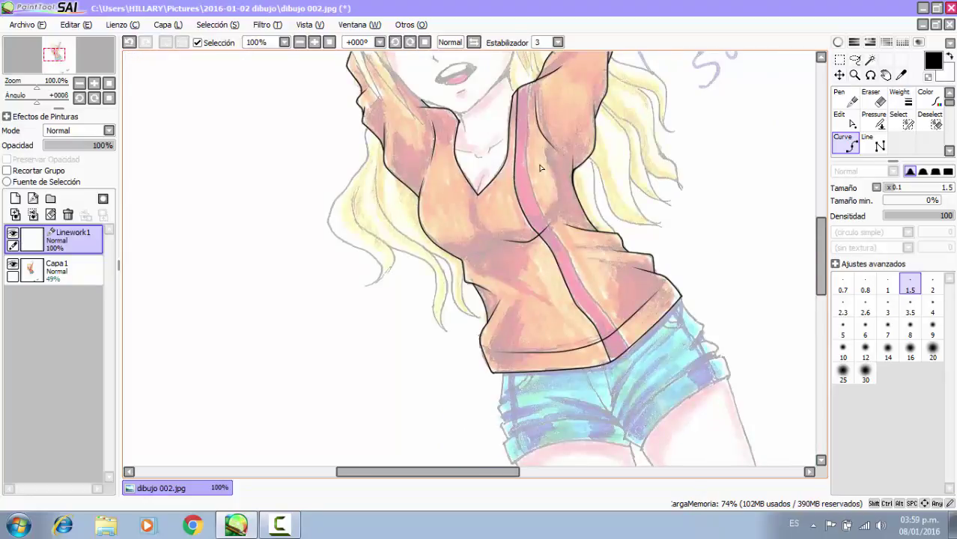
# Duplicate the stripe's inner edge stroke and place the copy along the stripe's outer edge.
pyautogui.click(842, 123)
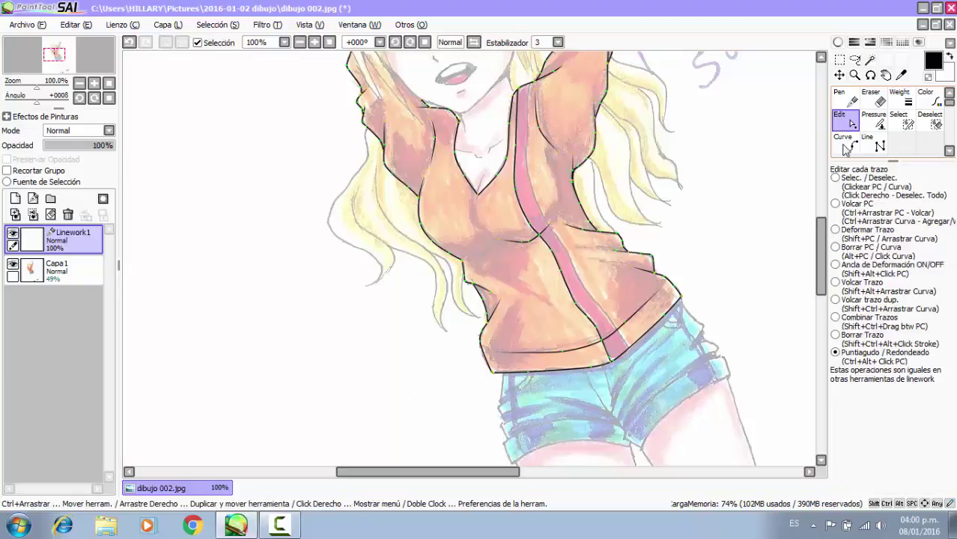
pyautogui.click(836, 300)
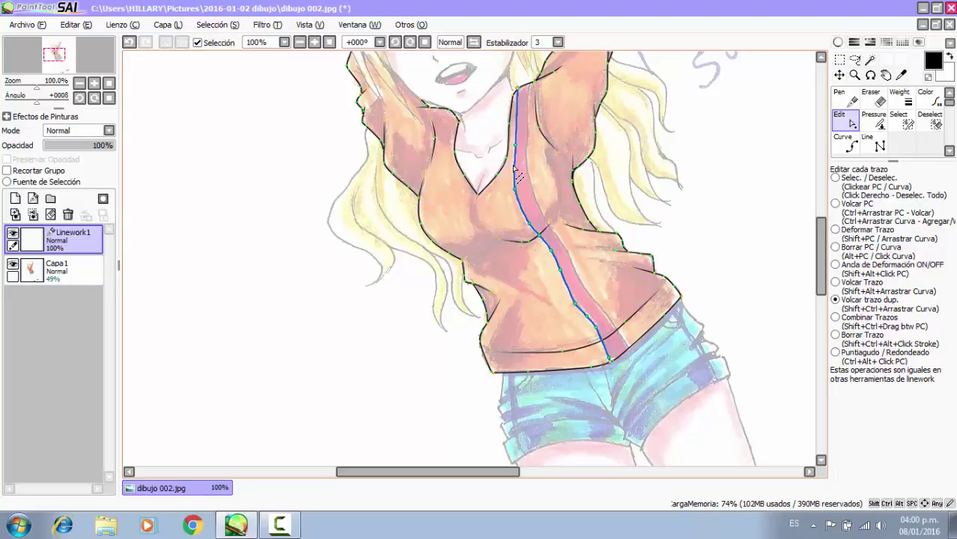
pyautogui.moveTo(514, 166); pyautogui.dragTo(526, 162)
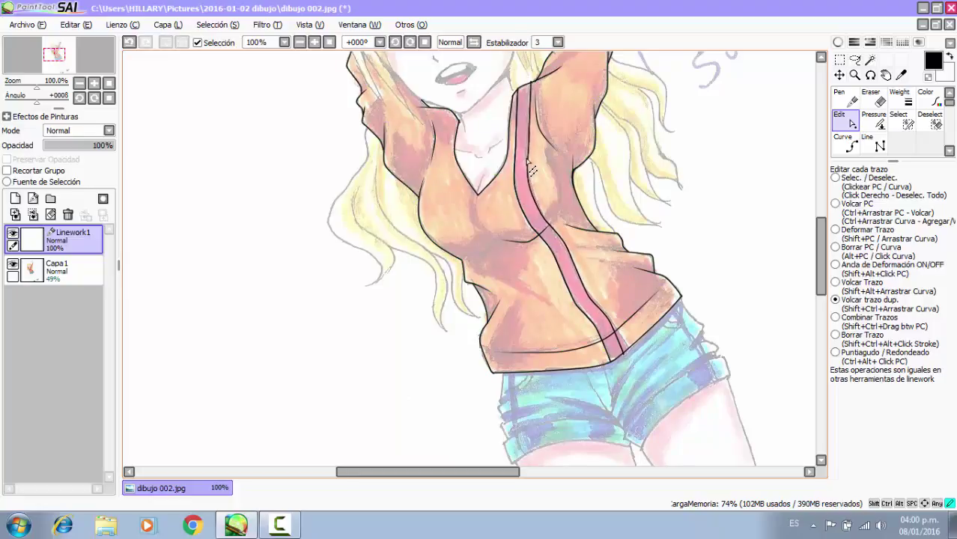
# Move the copied stripe line's end points to meet the hem outline and the shoulder seam.
pyautogui.scroll(5, 615, 353)
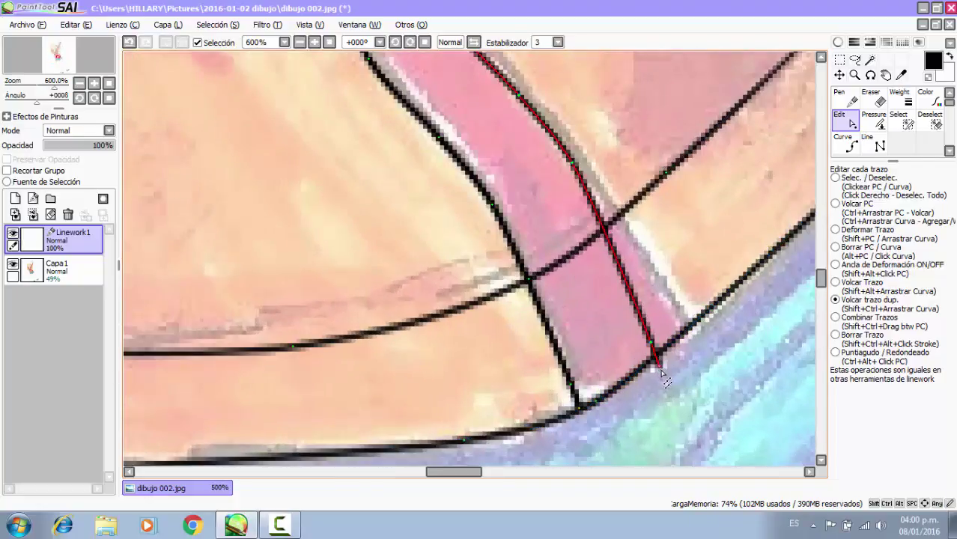
pyautogui.rightClick(664, 371)
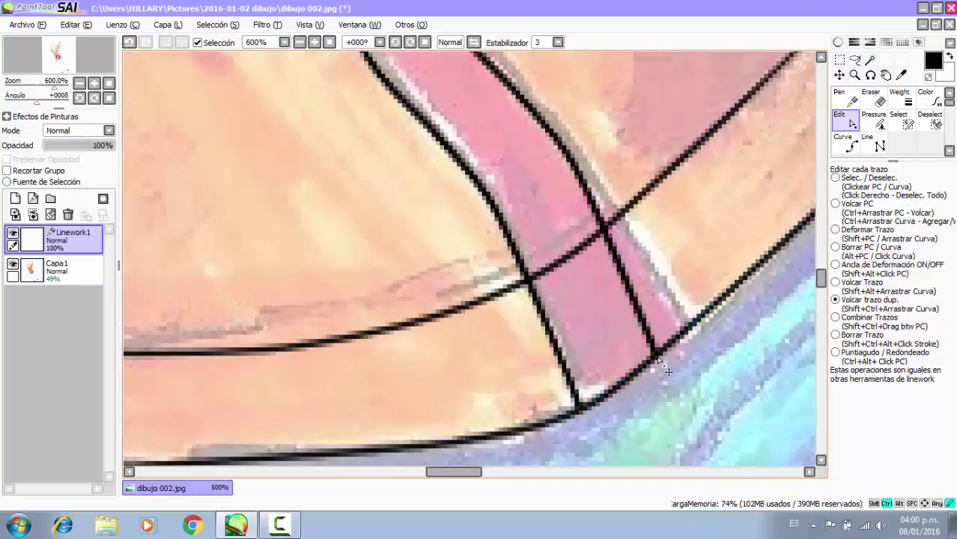
pyautogui.keyDown('ctrl'); pyautogui.click(659, 361); pyautogui.keyUp('ctrl')
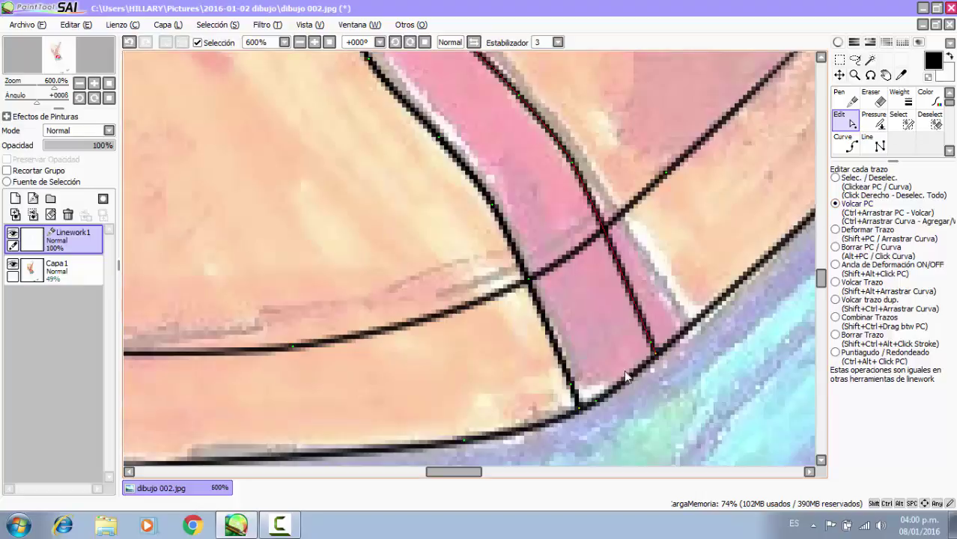
pyautogui.moveTo(656, 354); pyautogui.dragTo(654, 356)
pyautogui.scroll(-6, 641, 379)
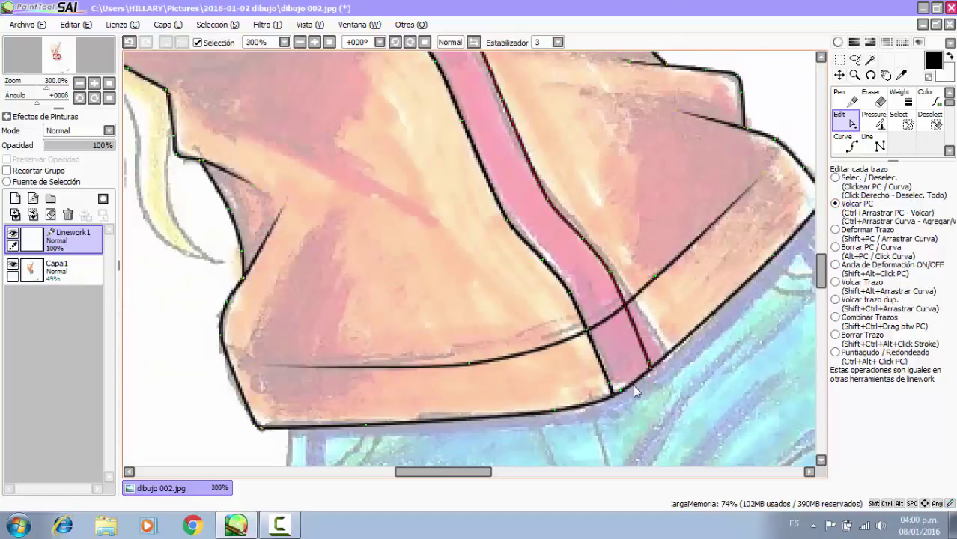
pyautogui.scroll(5, 592, 236)
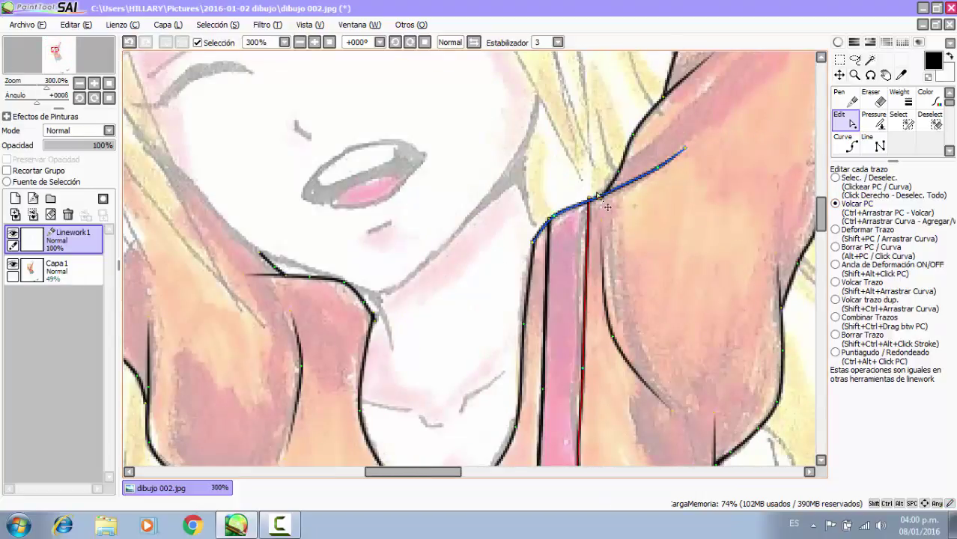
pyautogui.moveTo(589, 198); pyautogui.dragTo(591, 200)
pyautogui.scroll(-3, 602, 215)
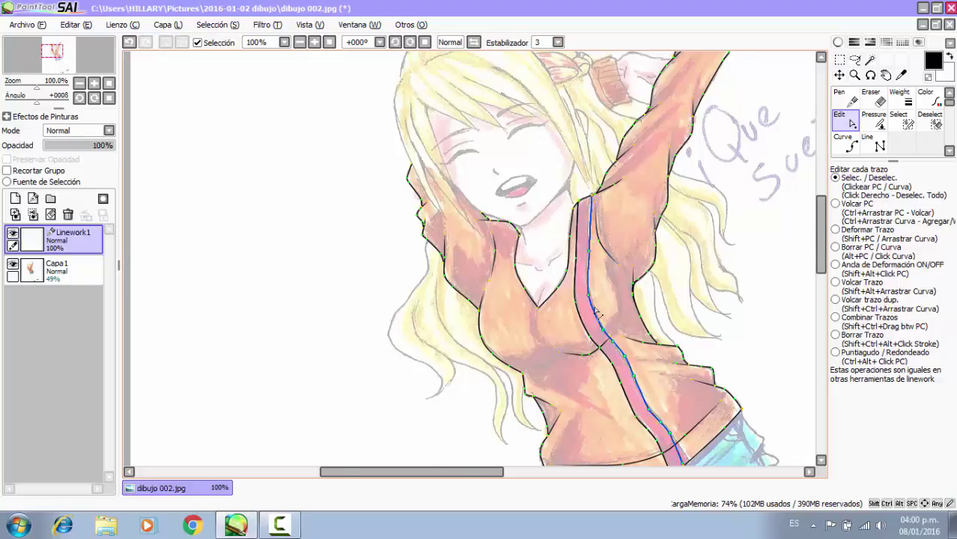
pyautogui.scroll(3, 598, 313)
pyautogui.scroll(-3, 586, 231)
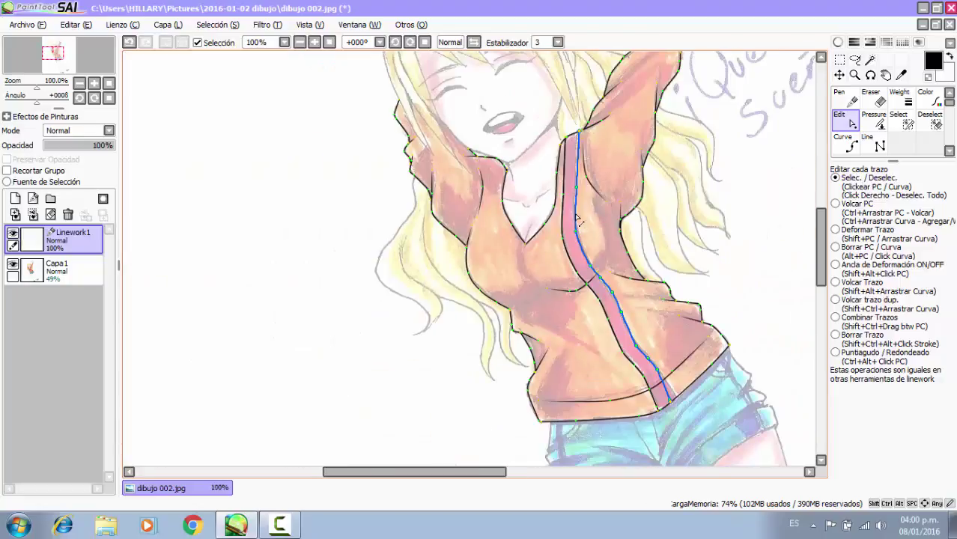
# Draw the short cleavage line rising from the point of the V-neck with the Curve tool.
pyautogui.click(847, 142)
pyautogui.scroll(3, 553, 210)
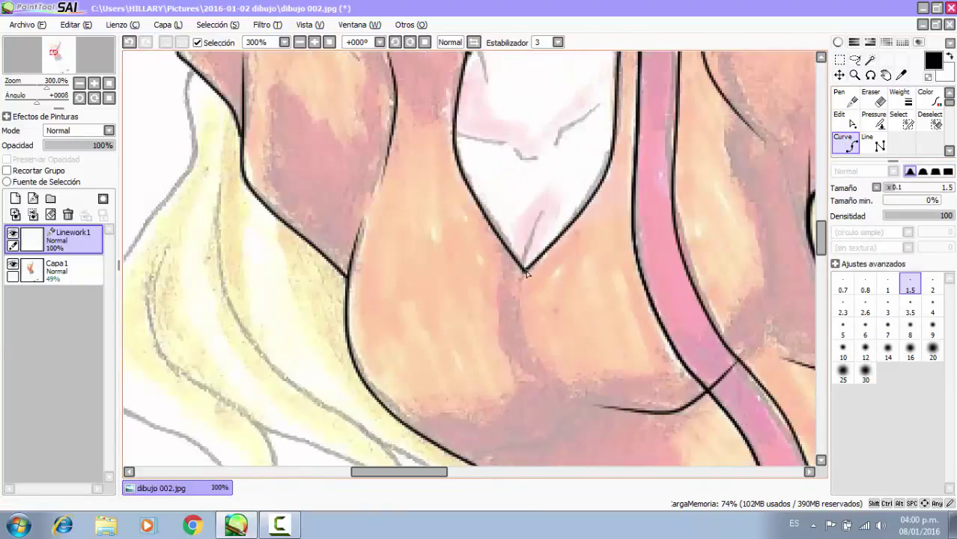
pyautogui.click(529, 244)
pyautogui.doubleClick(542, 215)
pyautogui.scroll(-3, 538, 233)
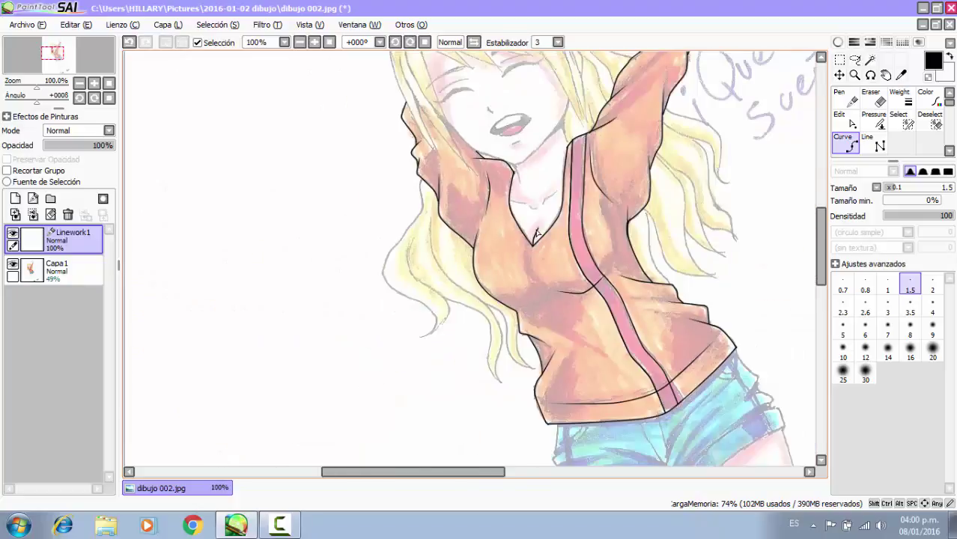
# Trace the two collarbone lines and the small notch between them with Curve strokes inside the neckline.
pyautogui.scroll(4, 525, 199)
pyautogui.doubleClick(544, 220)
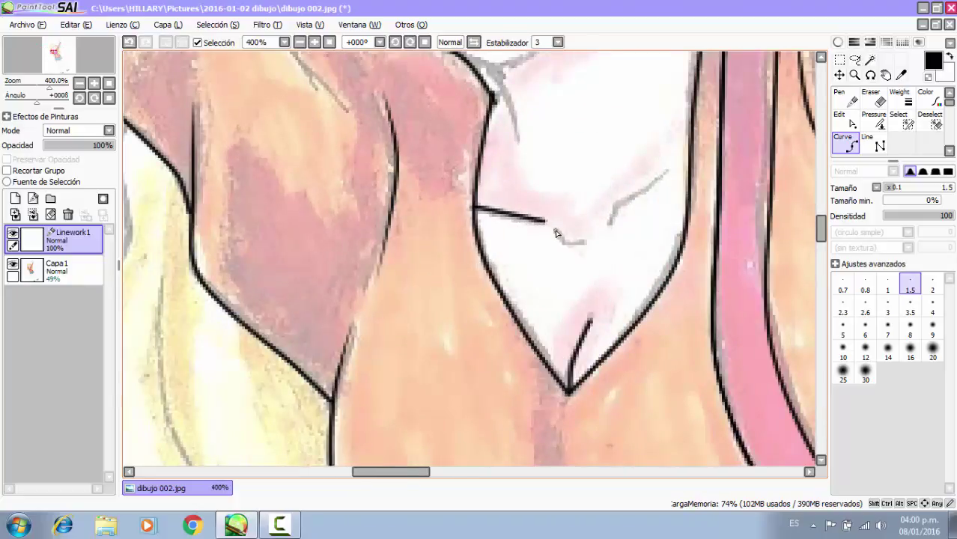
pyautogui.click(556, 230)
pyautogui.click(605, 228)
pyautogui.click(614, 206)
pyautogui.click(655, 189)
pyautogui.doubleClick(673, 171)
pyautogui.scroll(-2, 588, 160)
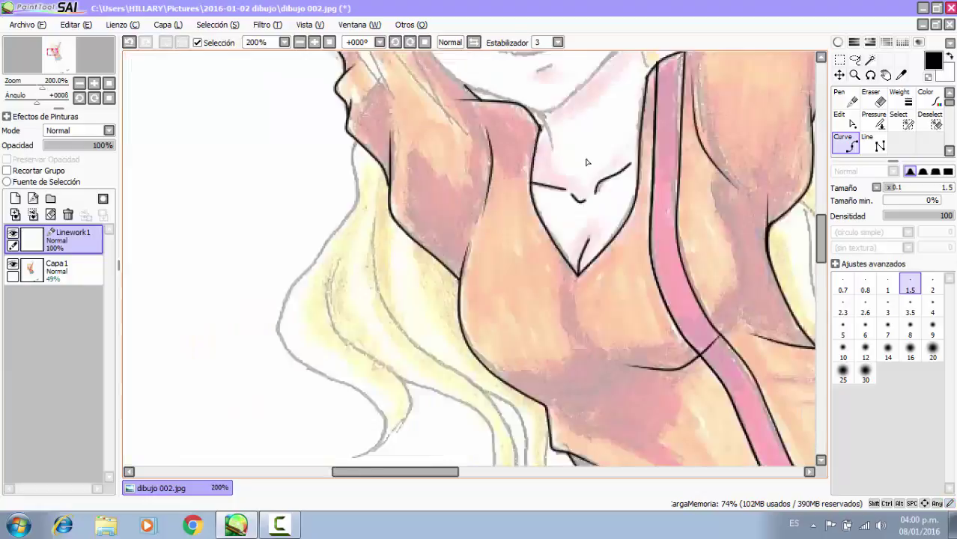
# Trace the two short wrist lines rising from the raised arm's ribbed cuff with the Curve tool.
pyautogui.scroll(-5, 587, 162)
pyautogui.scroll(5, 546, 186)
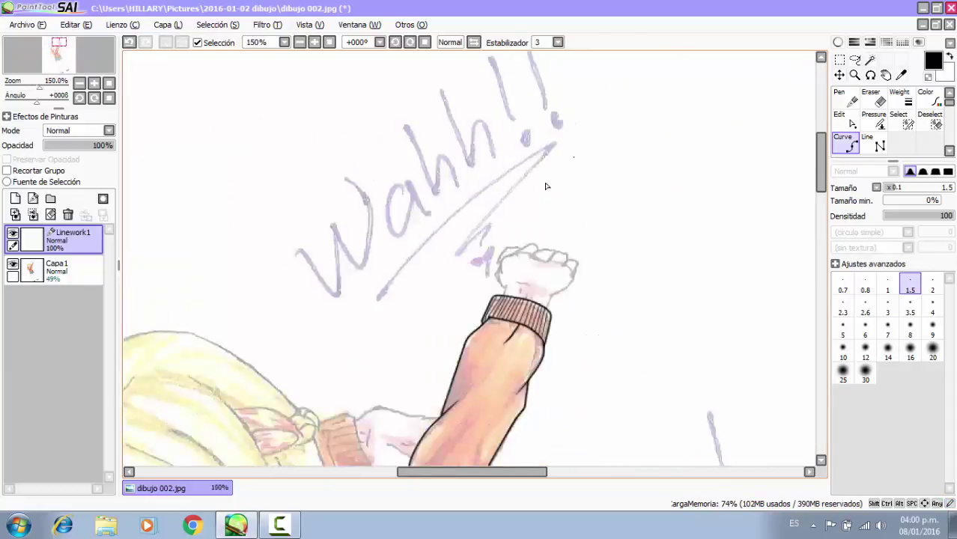
pyautogui.scroll(5, 546, 186)
pyautogui.click(462, 395)
pyautogui.click(479, 349)
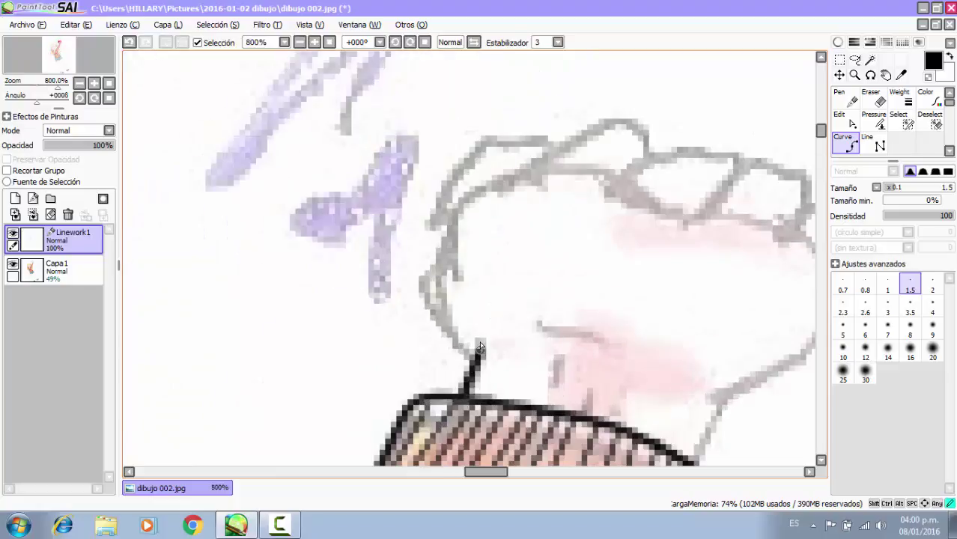
pyautogui.doubleClick(483, 327)
pyautogui.scroll(-3, 501, 270)
pyautogui.scroll(4, 588, 362)
pyautogui.click(611, 363)
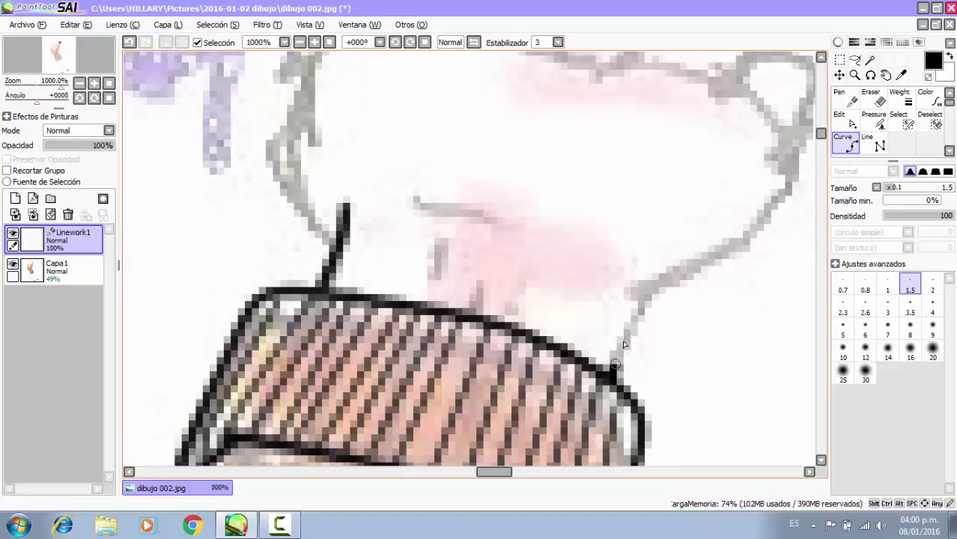
pyautogui.doubleClick(647, 291)
pyautogui.scroll(-1, 507, 315)
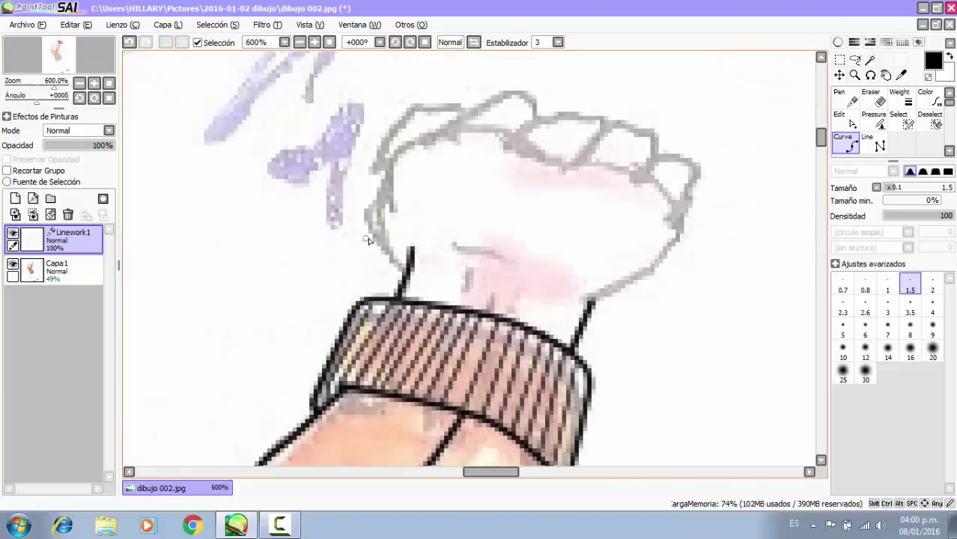
# Trace the raised fist's palm outline from one wrist line around to the other with two Curve strokes.
pyautogui.click(405, 270)
pyautogui.click(371, 210)
pyautogui.click(405, 141)
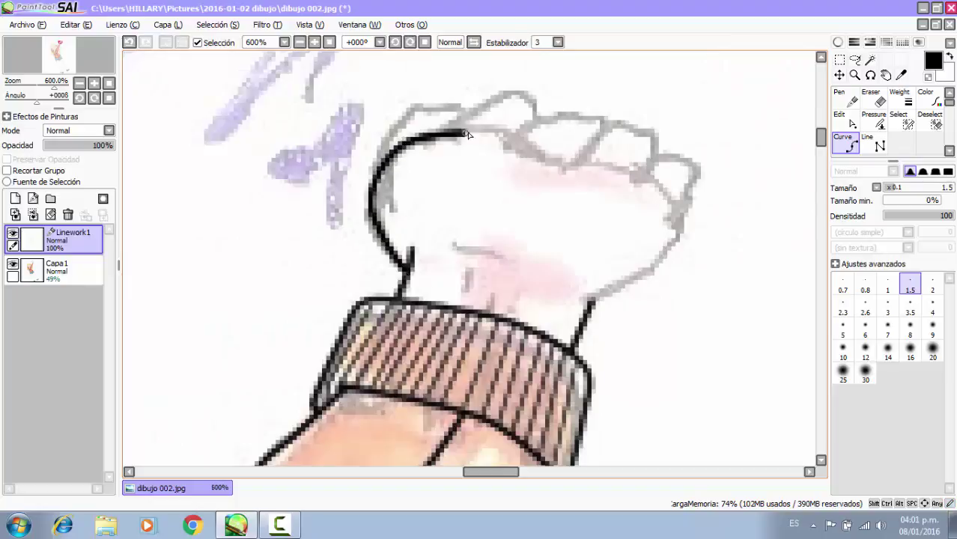
pyautogui.click(472, 128)
pyautogui.click(519, 136)
pyautogui.click(554, 160)
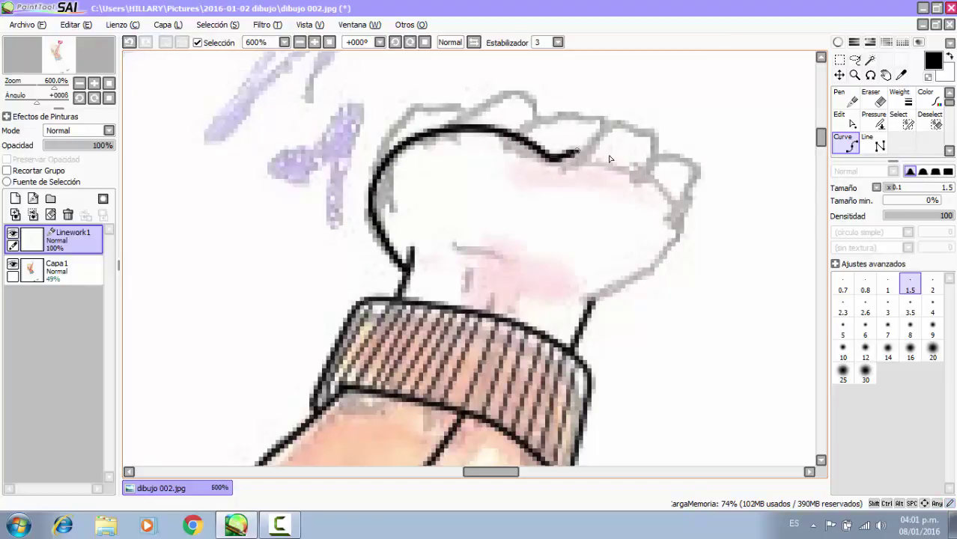
pyautogui.press('Escape')
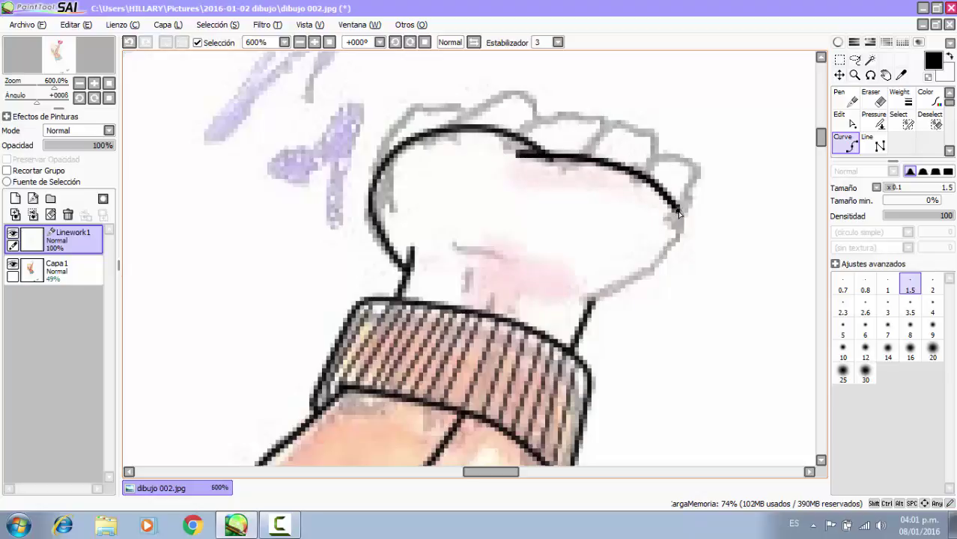
pyautogui.click(684, 241)
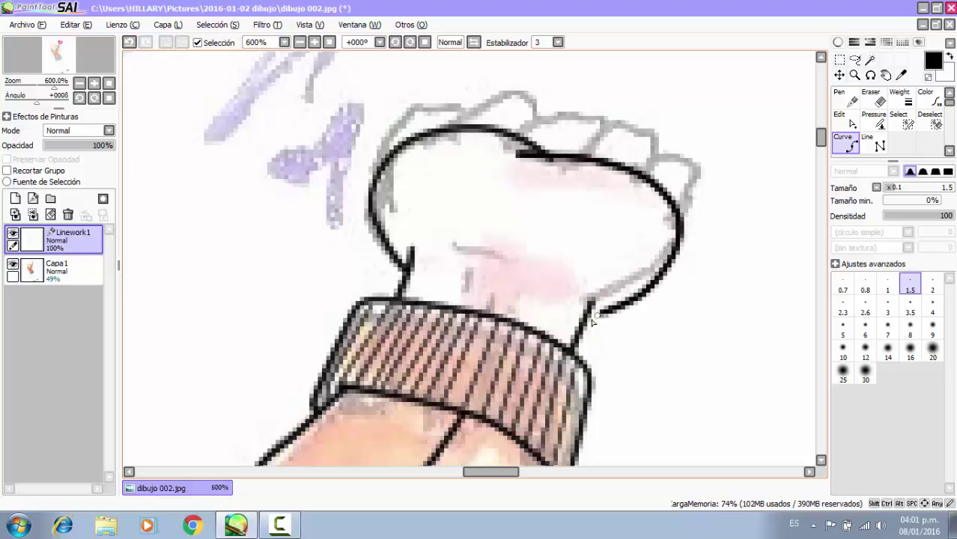
pyautogui.doubleClick(588, 318)
# Draw the two crease strokes across the raised wrist and the short tendon lines below them.
pyautogui.scroll(2, 466, 255)
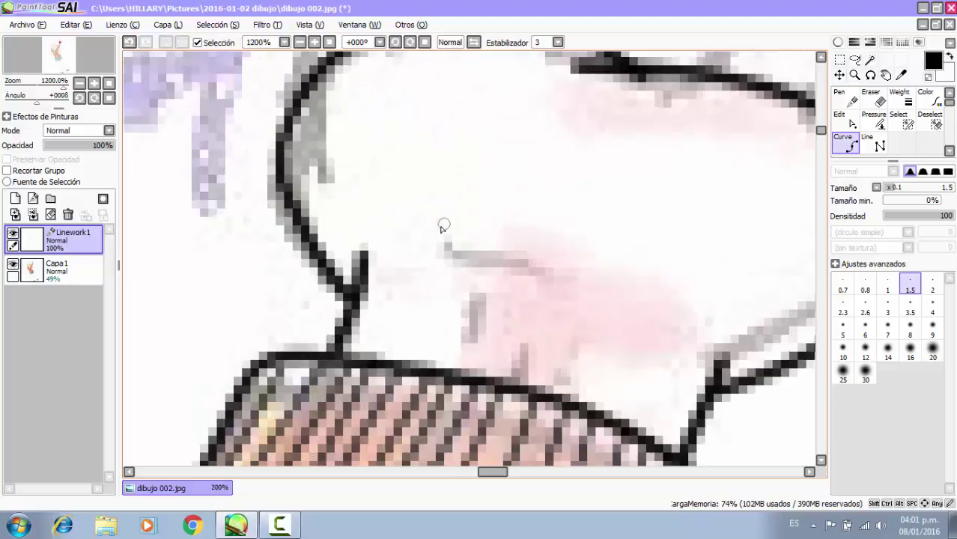
pyautogui.click(438, 238)
pyautogui.doubleClick(543, 267)
pyautogui.click(571, 273)
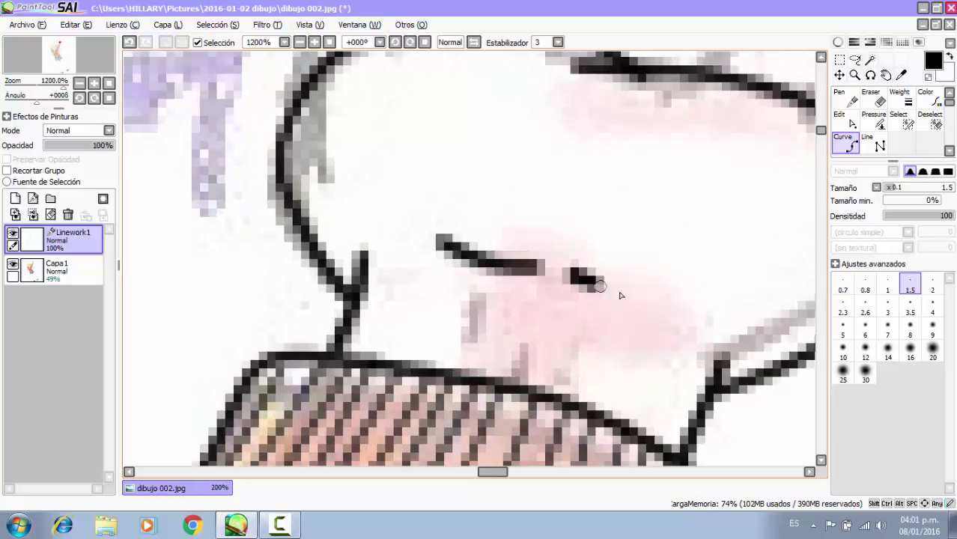
pyautogui.doubleClick(638, 302)
pyautogui.click(532, 287)
pyautogui.doubleClick(504, 356)
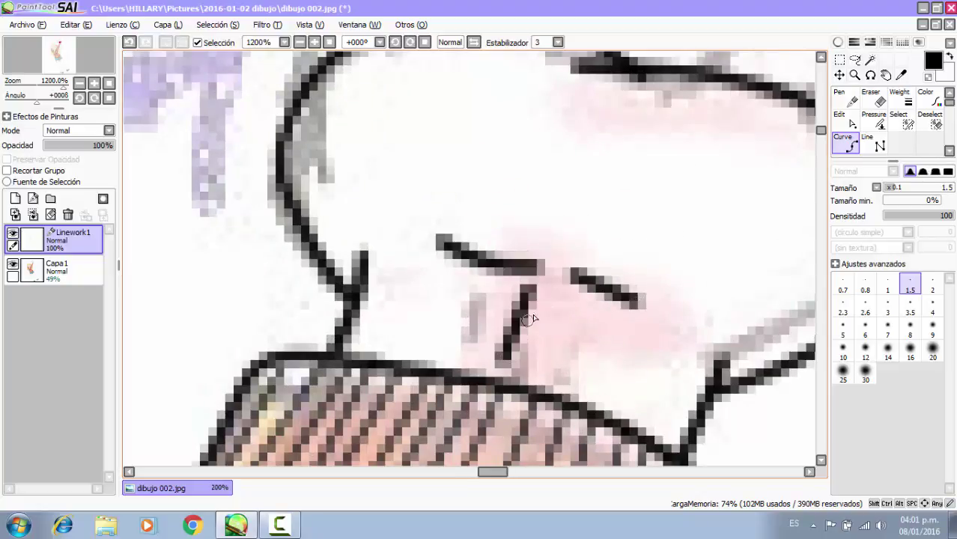
pyautogui.click(563, 295)
# Trace the four rounded fingers along the upper edge of the raised fist with Curve strokes.
pyautogui.scroll(-3, 559, 315)
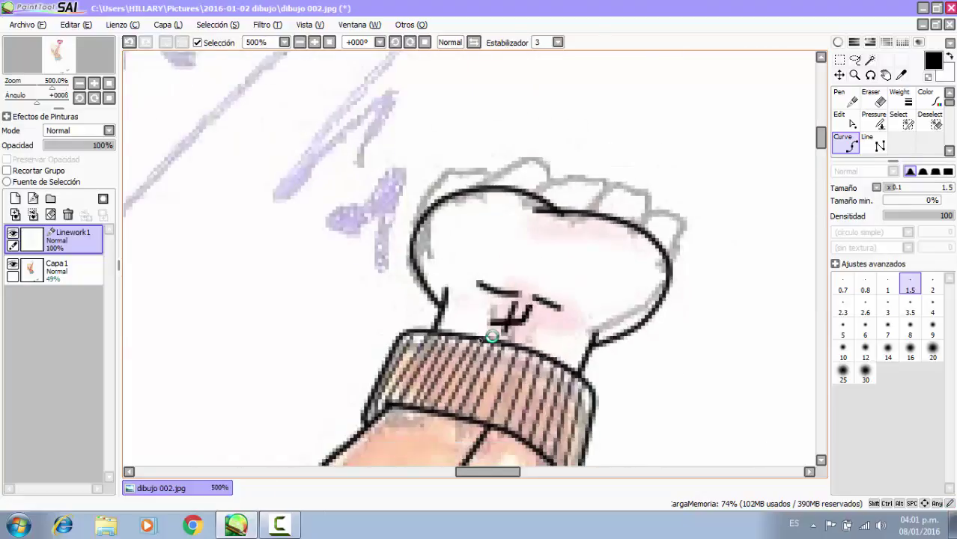
pyautogui.scroll(3, 494, 181)
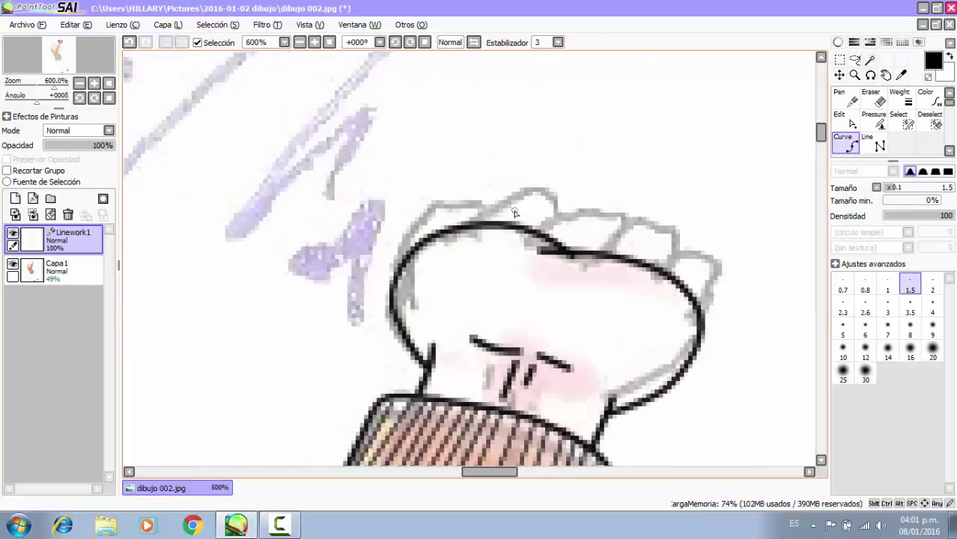
pyautogui.click(471, 229)
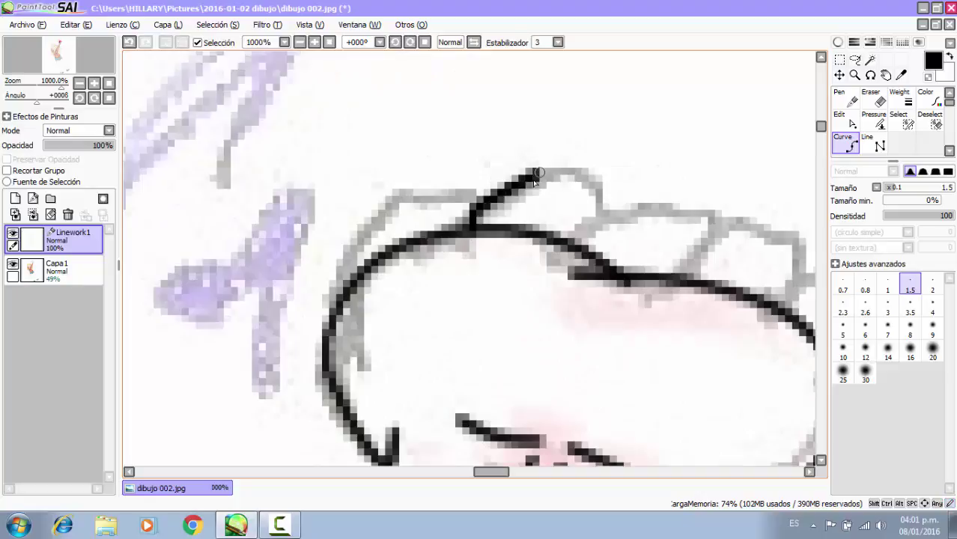
pyautogui.click(580, 175)
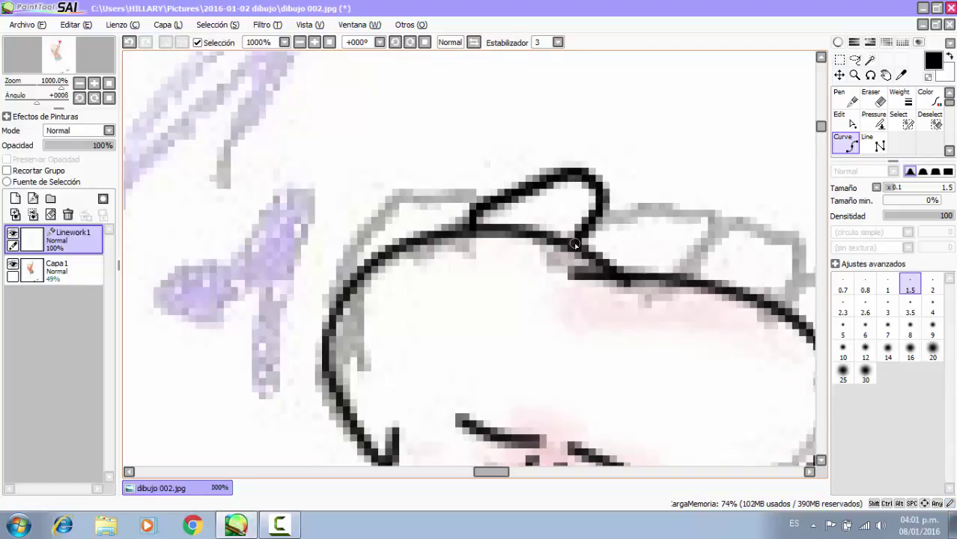
pyautogui.click(602, 215)
pyautogui.click(645, 190)
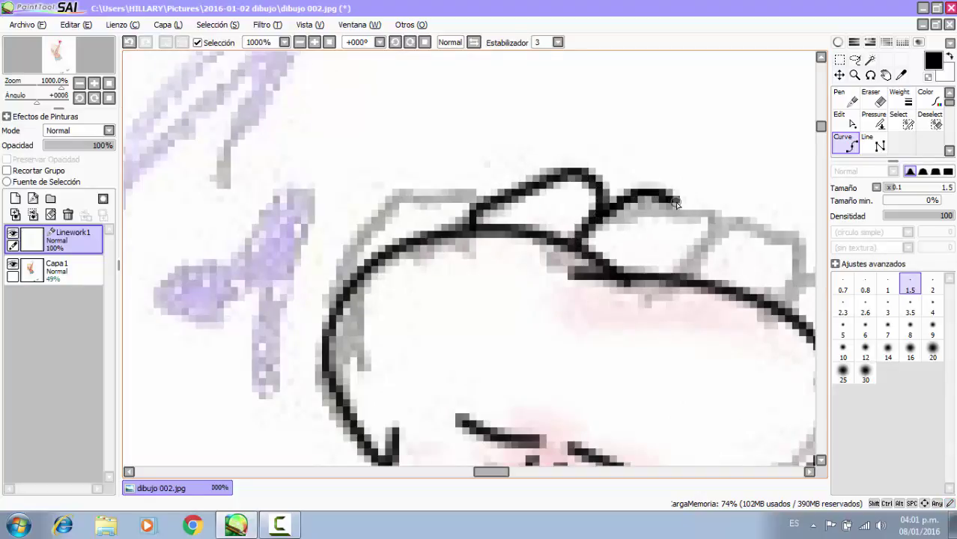
pyautogui.click(683, 212)
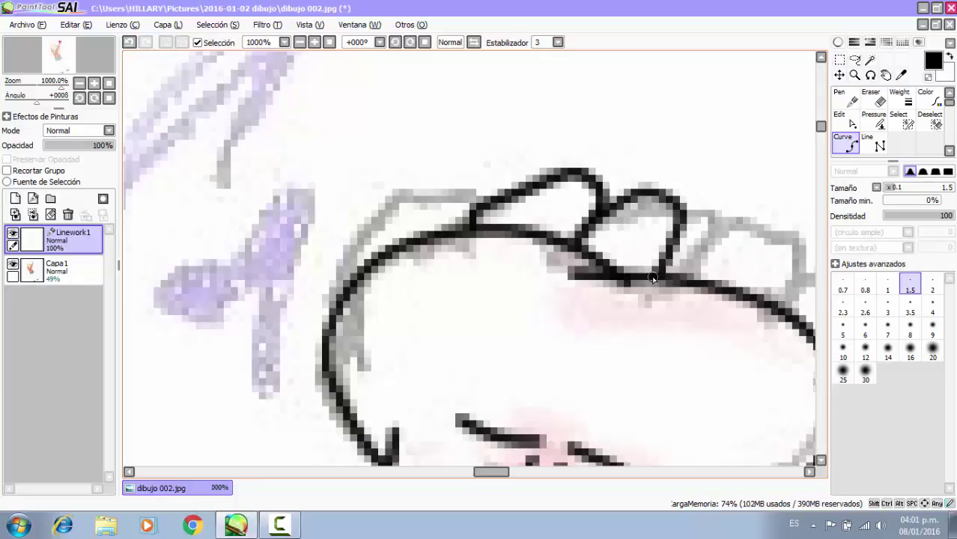
pyautogui.scroll(-3, 522, 229)
pyautogui.scroll(2, 591, 224)
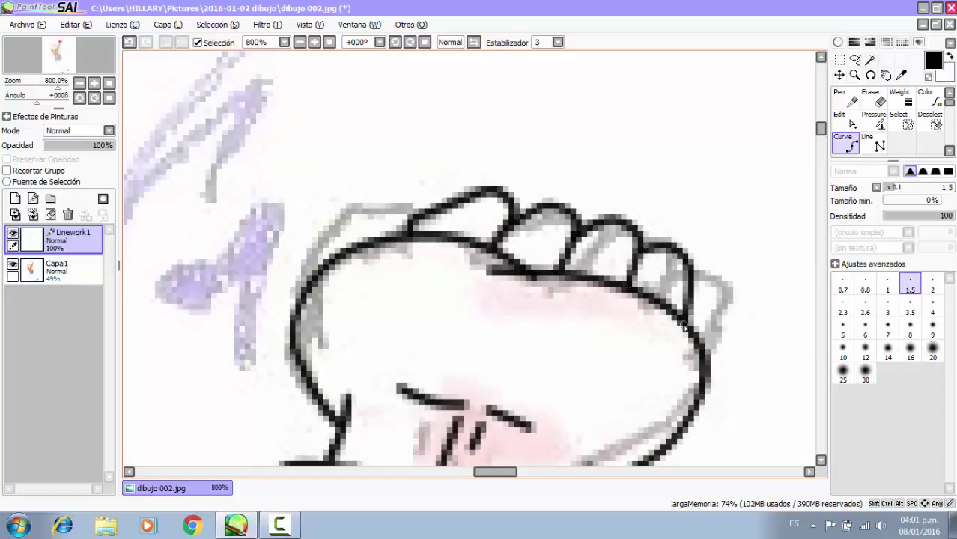
# Trace the outer finger contour from the fist's thumb side up to the first rounded finger.
pyautogui.scroll(-3, 566, 195)
pyautogui.scroll(4, 491, 210)
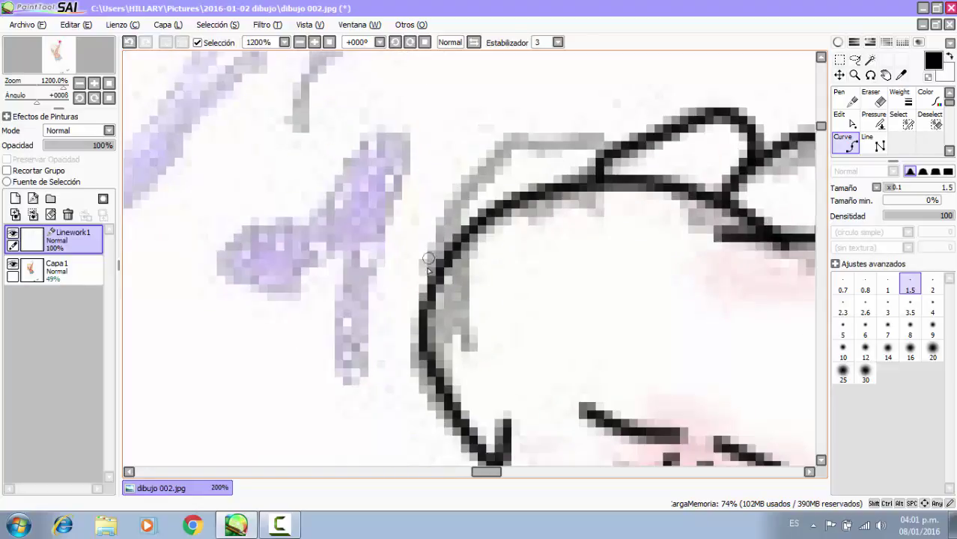
pyautogui.click(439, 264)
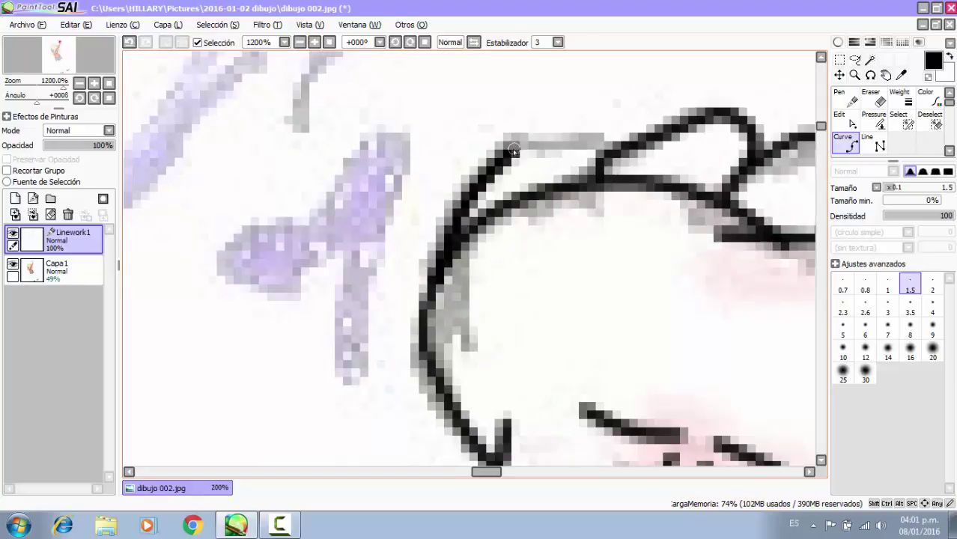
pyautogui.click(532, 136)
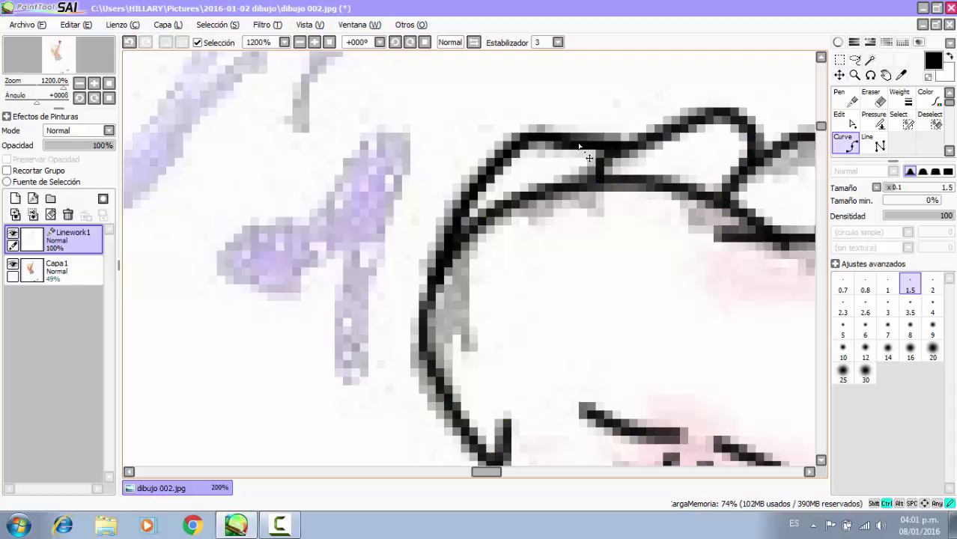
# Trace the lower edge of the bent arm's bare wrist from its cuff to the orange sleeve.
pyautogui.scroll(-6, 579, 154)
pyautogui.scroll(-3, 592, 143)
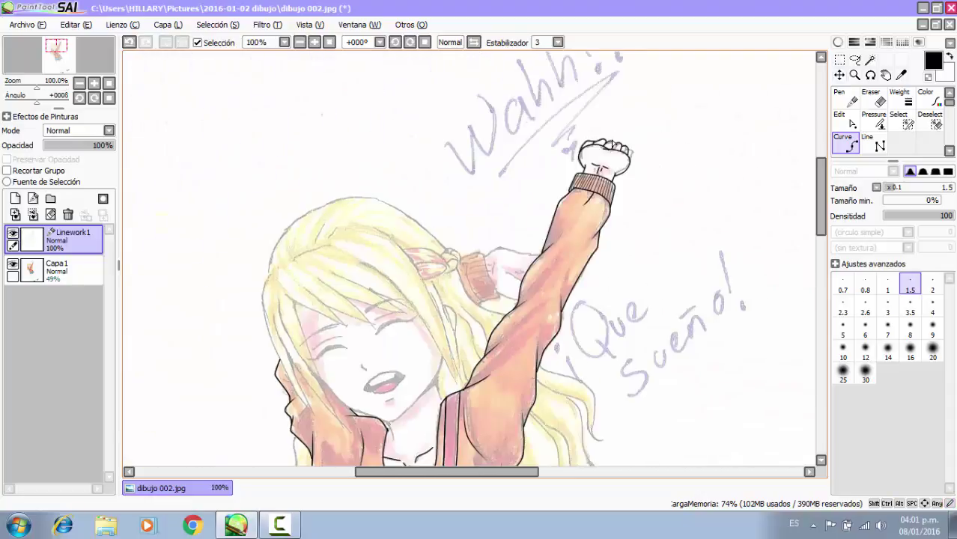
pyautogui.scroll(5, 515, 248)
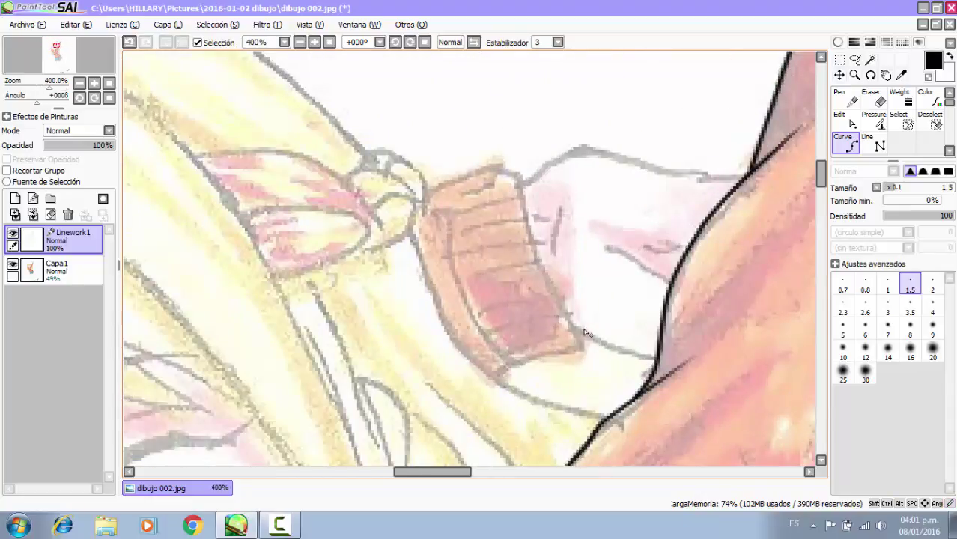
pyautogui.click(611, 346)
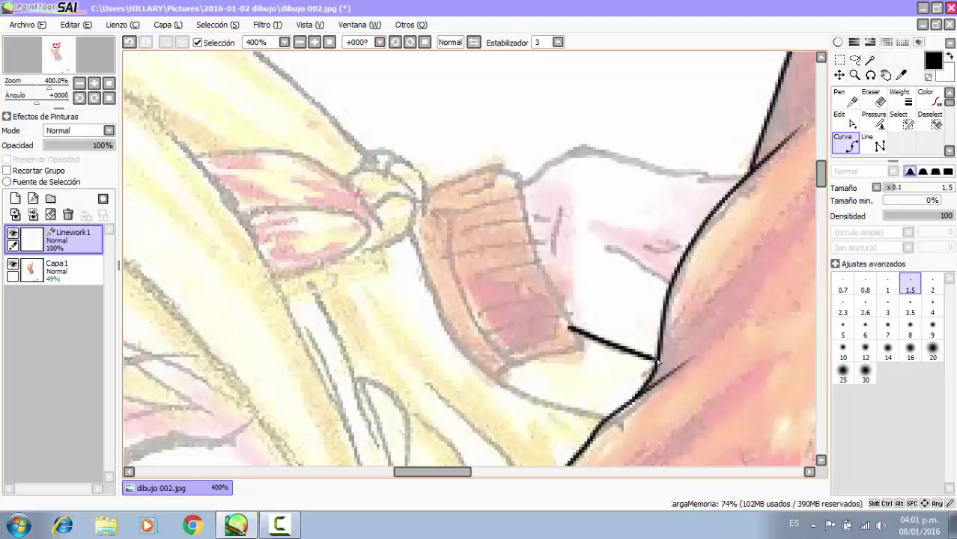
pyautogui.doubleClick(657, 359)
# Draw the two inner crease lines of the hand behind the head, ending them at the orange sleeve.
pyautogui.scroll(1, 645, 266)
pyautogui.click(575, 233)
pyautogui.click(610, 244)
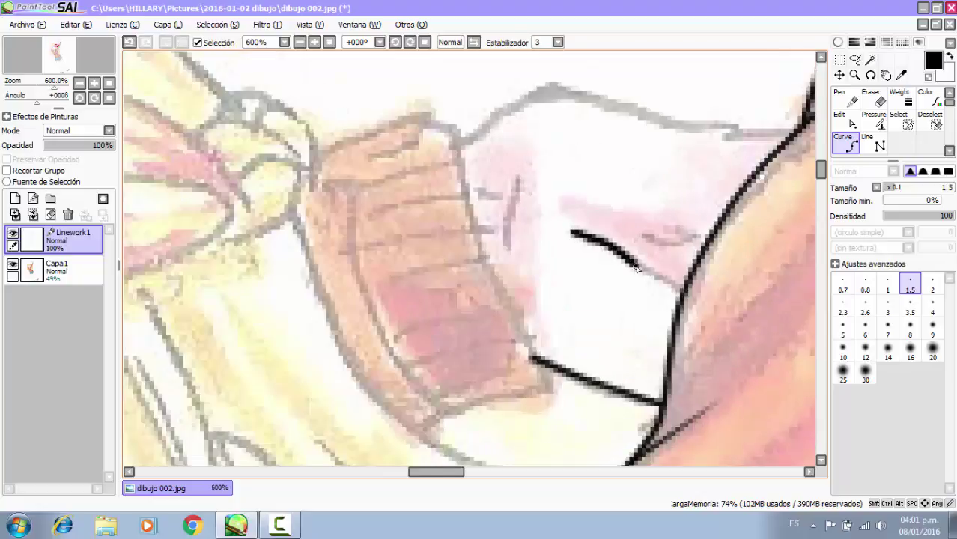
pyautogui.click(644, 268)
pyautogui.doubleClick(681, 289)
pyautogui.click(634, 235)
pyautogui.click(669, 241)
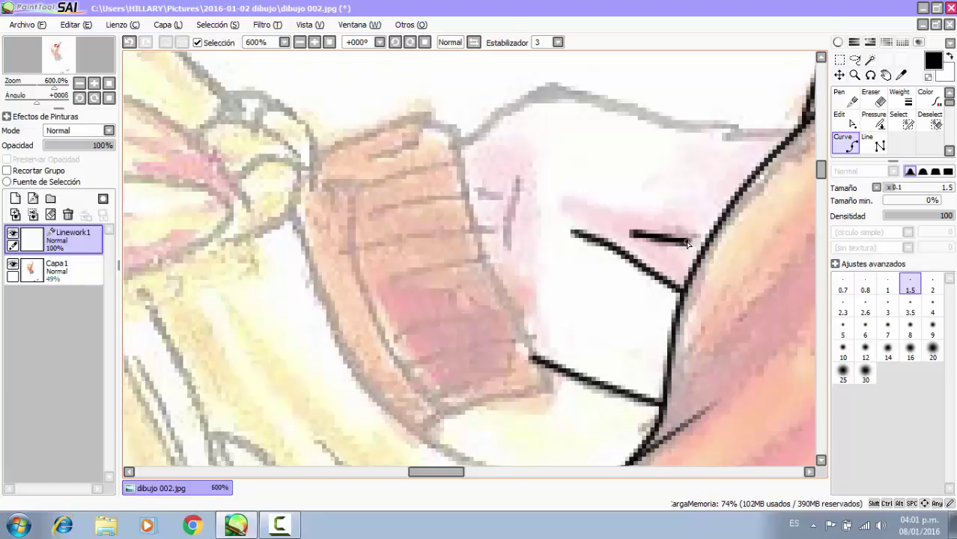
pyautogui.doubleClick(704, 239)
# Trace the upper edge of the hand behind the head and lower the curve's peak slightly onto the sketch.
pyautogui.click(526, 100)
pyautogui.click(552, 84)
pyautogui.click(600, 99)
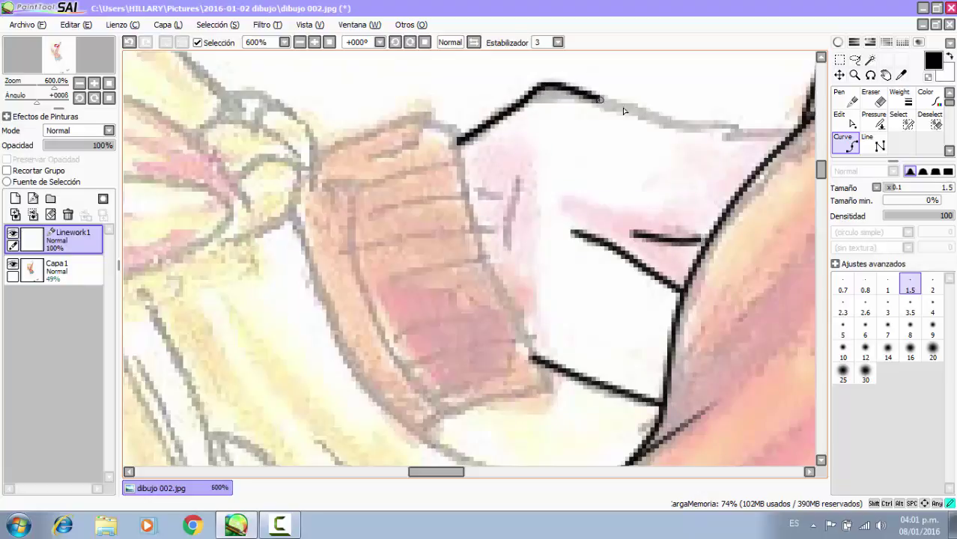
pyautogui.doubleClick(791, 139)
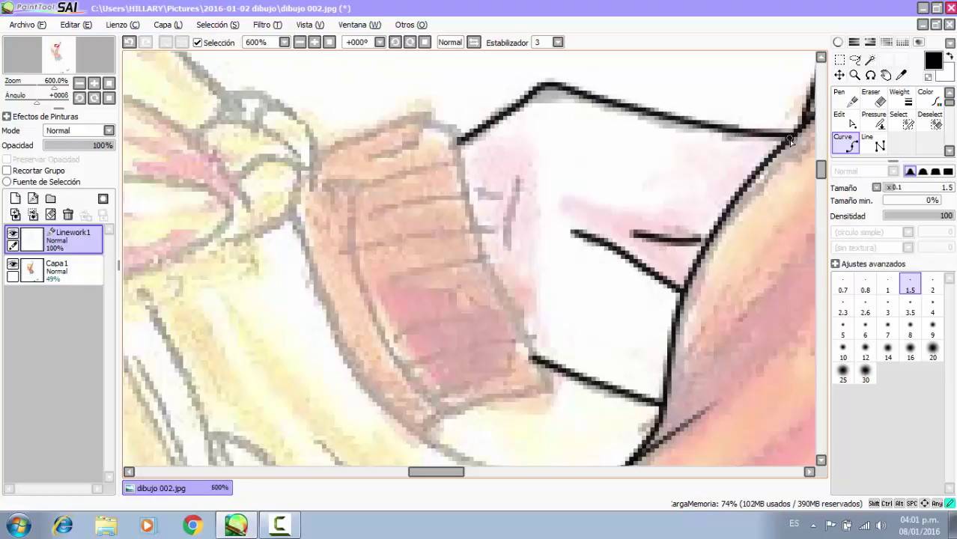
pyautogui.moveTo(551, 85); pyautogui.dragTo(555, 92)
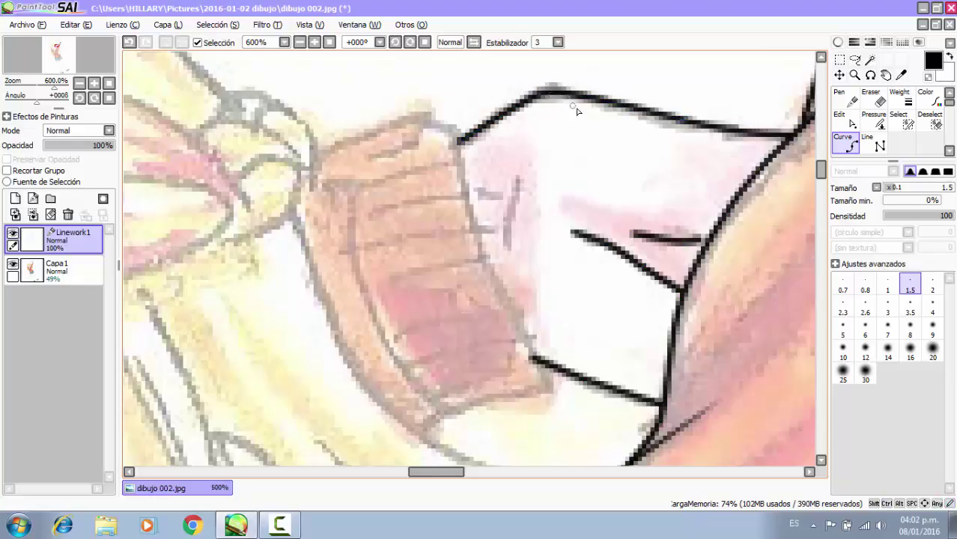
# Trace the bent arm cuff's lower corner and its inner edge up to the hair tie.
pyautogui.scroll(-1, 569, 108)
pyautogui.scroll(2, 512, 273)
pyautogui.click(453, 336)
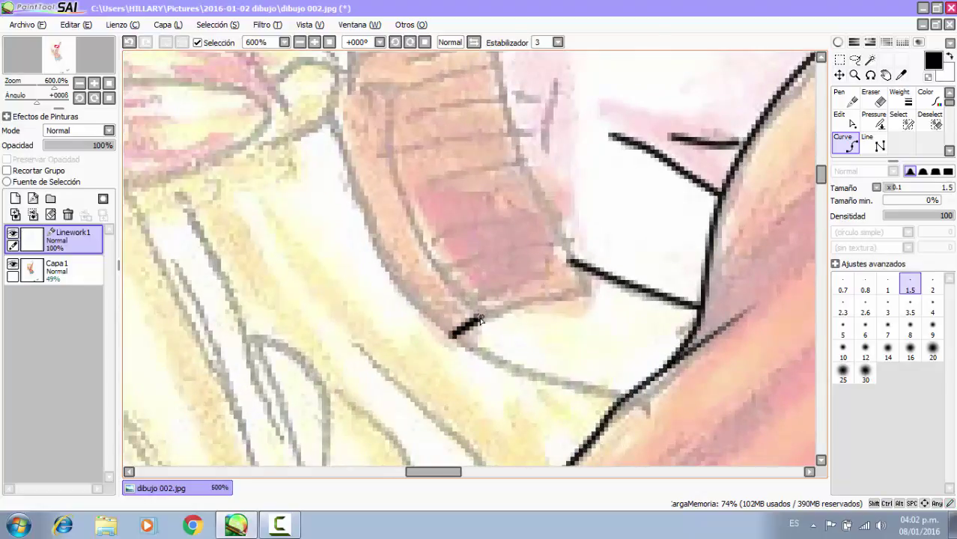
pyautogui.doubleClick(480, 318)
pyautogui.click(481, 319)
pyautogui.click(425, 244)
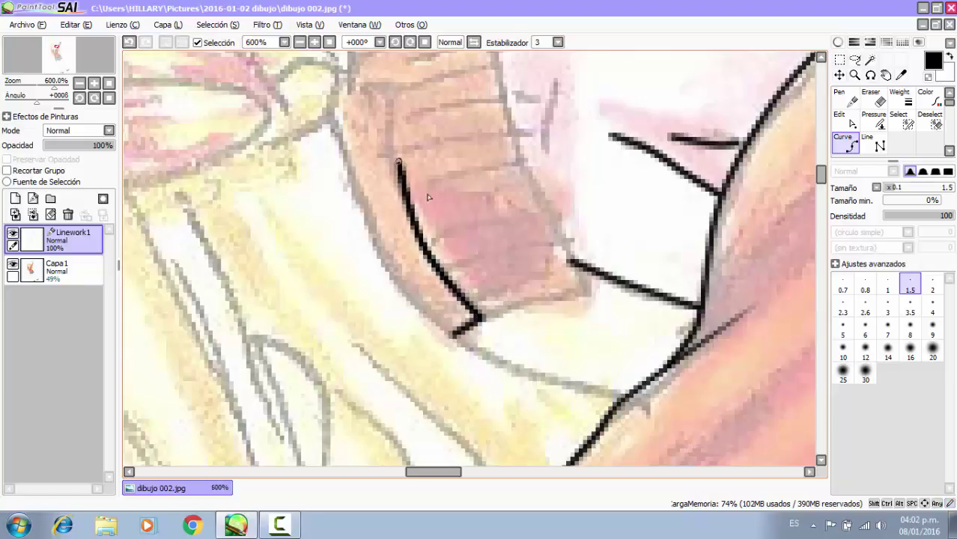
pyautogui.scroll(-3, 390, 130)
pyautogui.scroll(3, 432, 176)
pyautogui.doubleClick(432, 176)
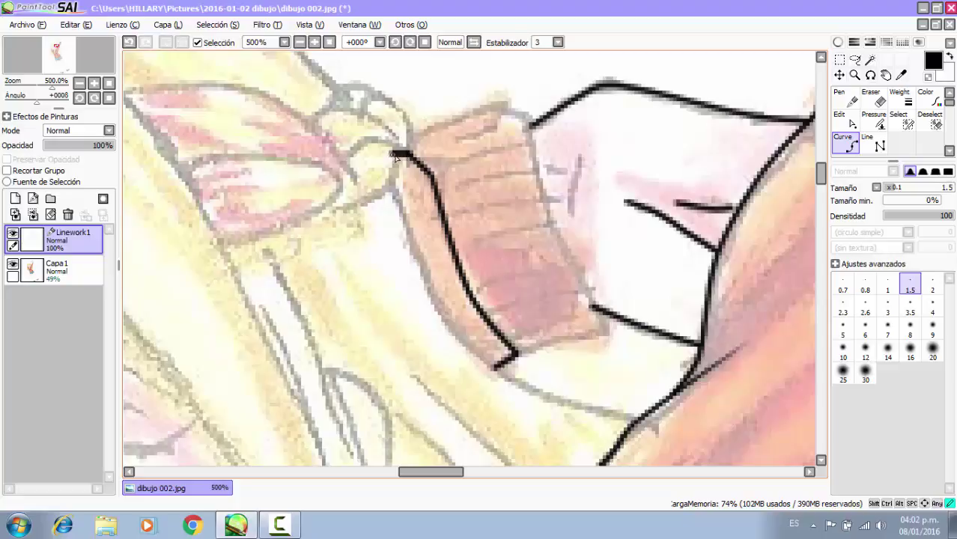
# Trace the upper, outer and lower edges of the bent arm's cuff and the small crease marks on the wrist beside it.
pyautogui.click(407, 147)
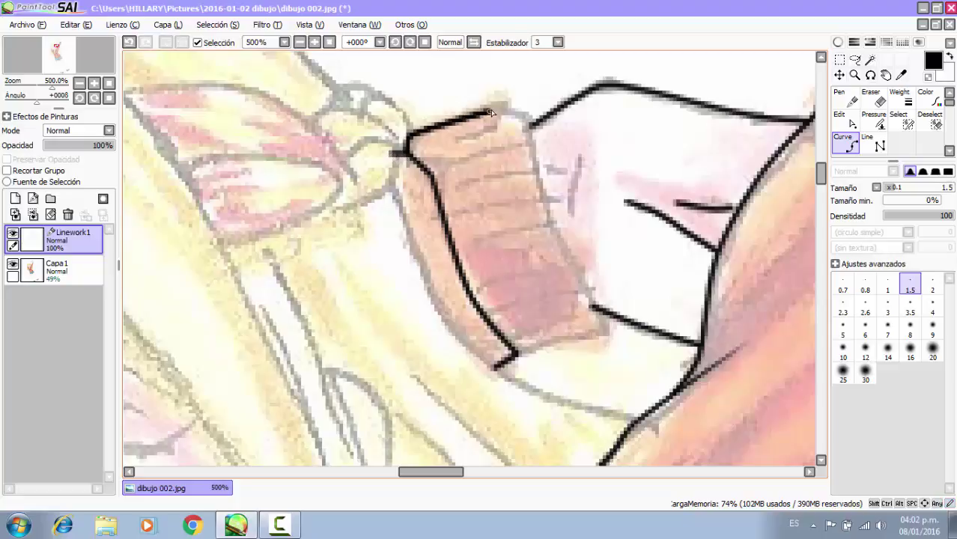
pyautogui.click(528, 124)
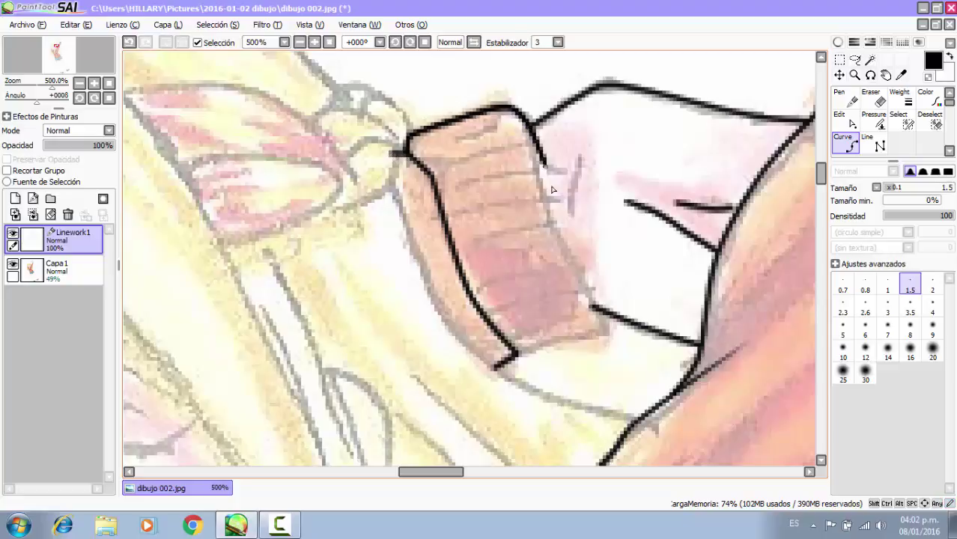
pyautogui.click(608, 332)
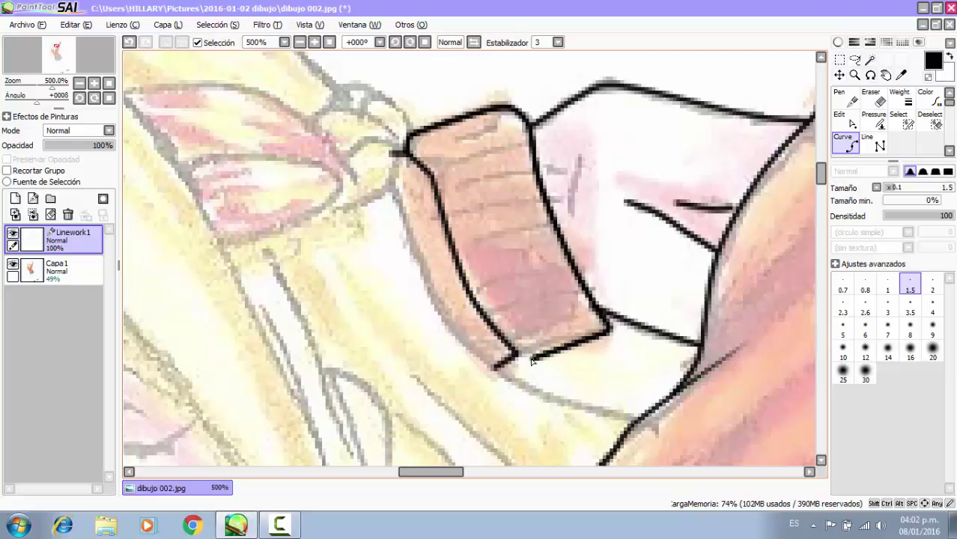
pyautogui.click(576, 162)
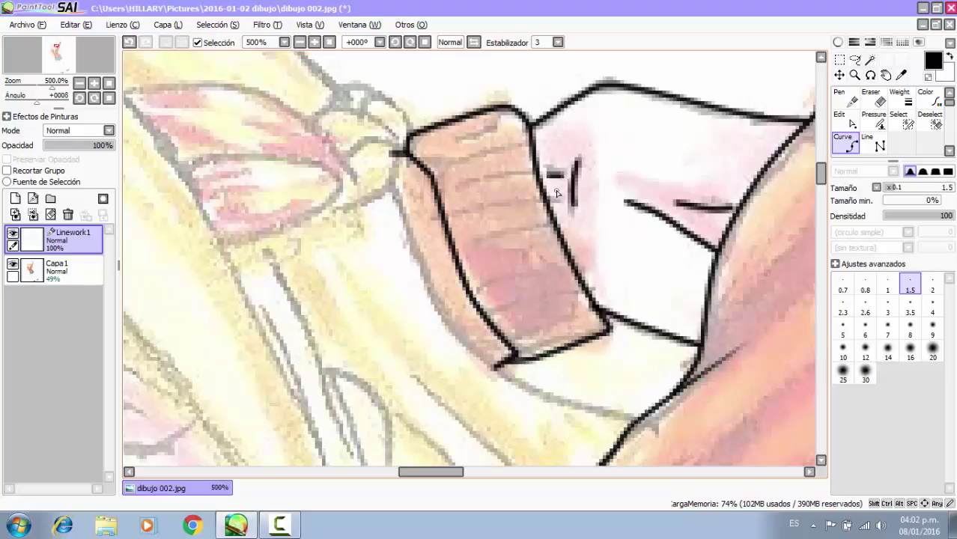
# Hide the sketch layer Capa1 to check the line art on its own, and show the sketch again.
pyautogui.scroll(-6, 562, 193)
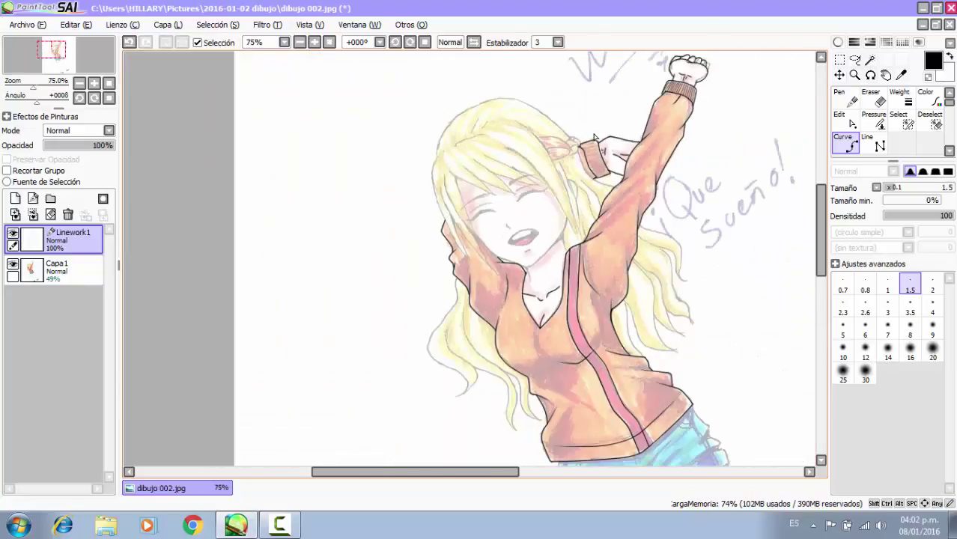
pyautogui.scroll(-2, 479, 127)
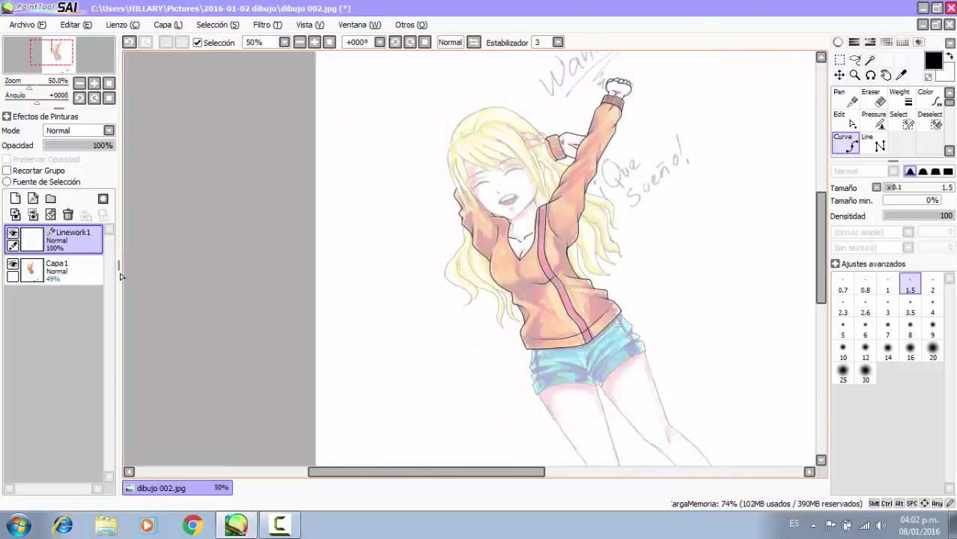
pyautogui.click(12, 271)
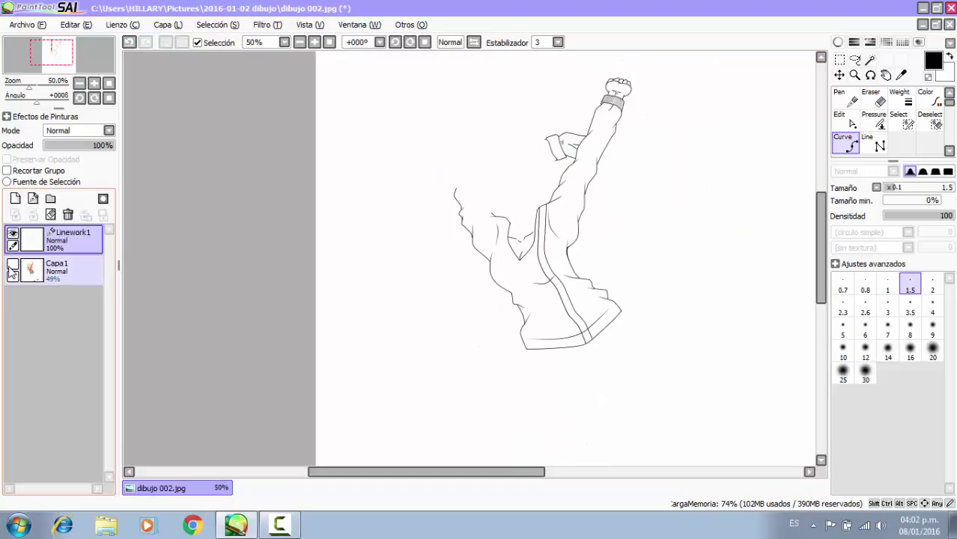
pyautogui.click(12, 268)
# Trace the lower edge of the shorts' left cuff, ending with a short upward stroke at the inner thigh.
pyautogui.scroll(6, 552, 407)
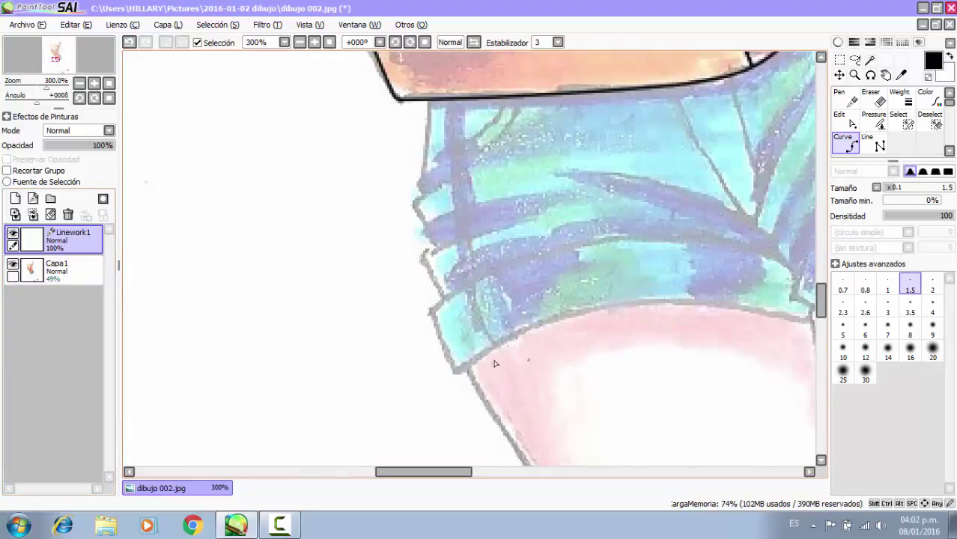
pyautogui.click(460, 375)
pyautogui.click(621, 310)
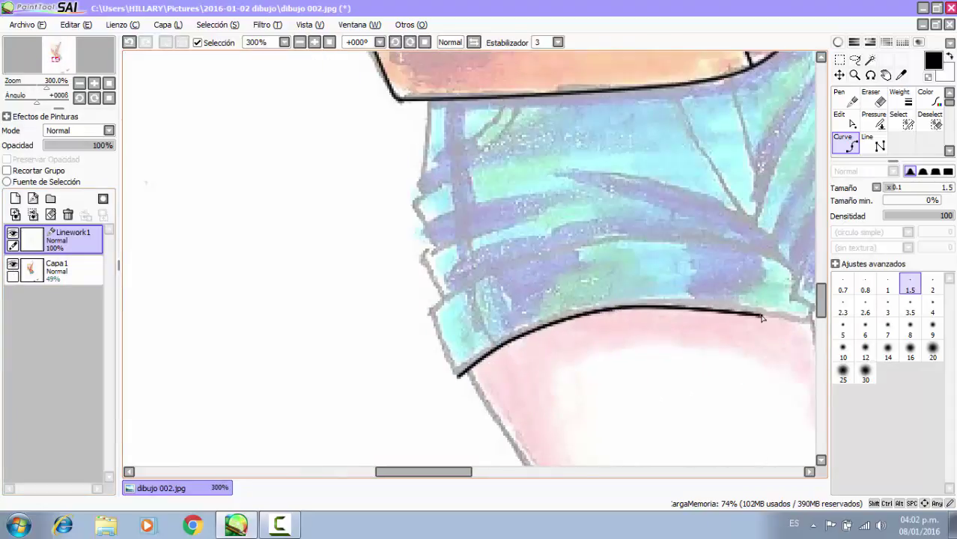
pyautogui.moveTo(764, 320); pyautogui.dragTo(569, 344)
pyautogui.click(616, 347)
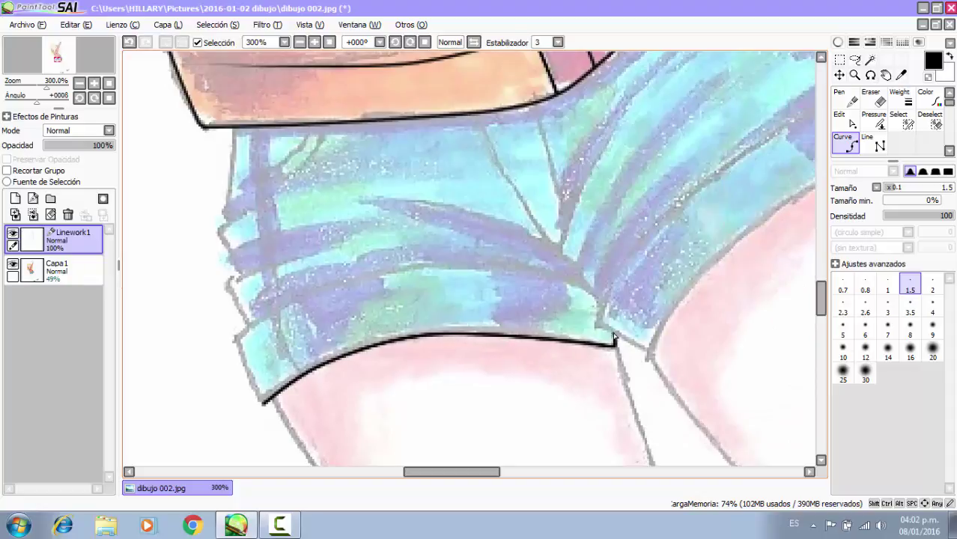
pyautogui.click(615, 334)
# Trace the inner end, long upper edge and outer end of the shorts' right cuff.
pyautogui.click(651, 346)
pyautogui.click(590, 324)
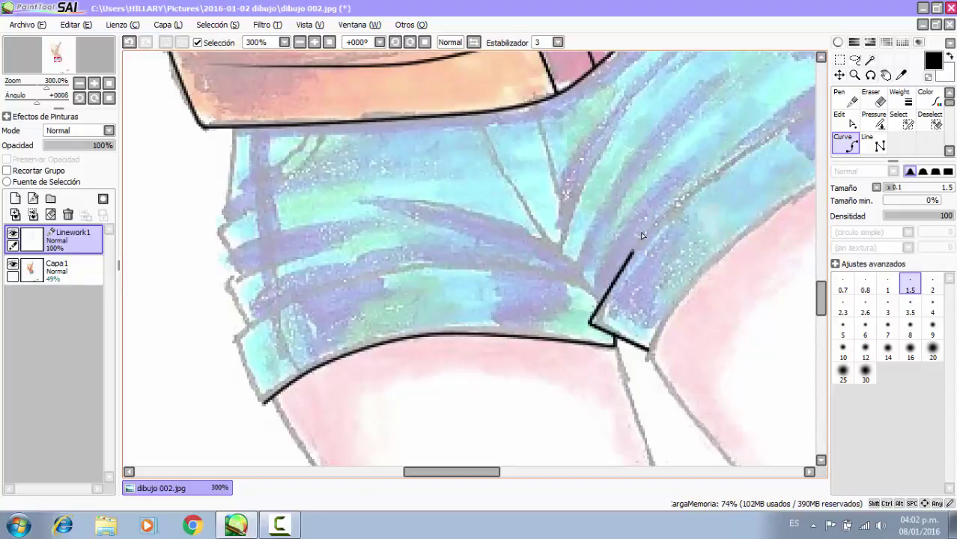
pyautogui.scroll(-3, 528, 275)
pyautogui.scroll(2, 576, 256)
pyautogui.click(543, 298)
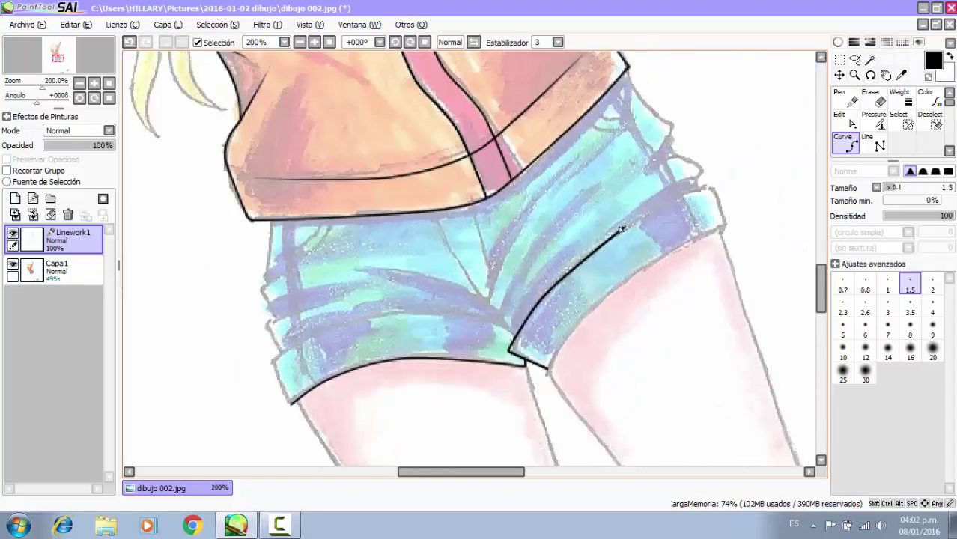
pyautogui.click(620, 226)
pyautogui.click(710, 191)
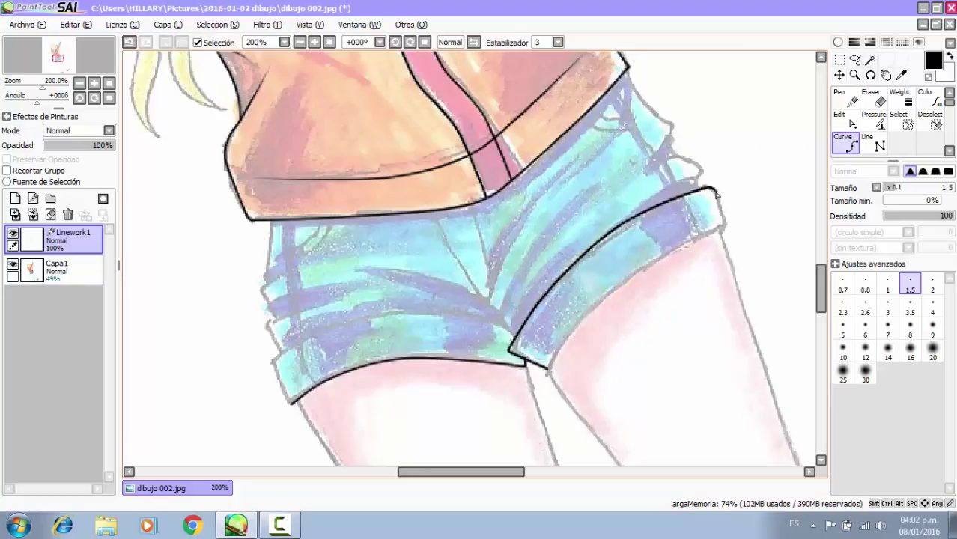
pyautogui.click(699, 239)
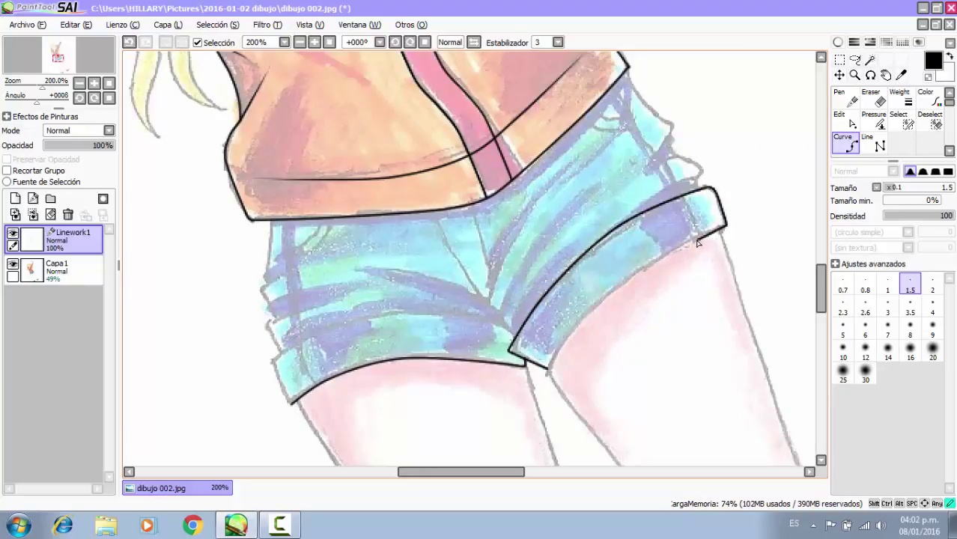
# Trace the lower edge of the right cuff back to its inner corner, closing the cuff outline.
pyautogui.press('Delete')
pyautogui.press('End')
pyautogui.press('End')
pyautogui.press('End')
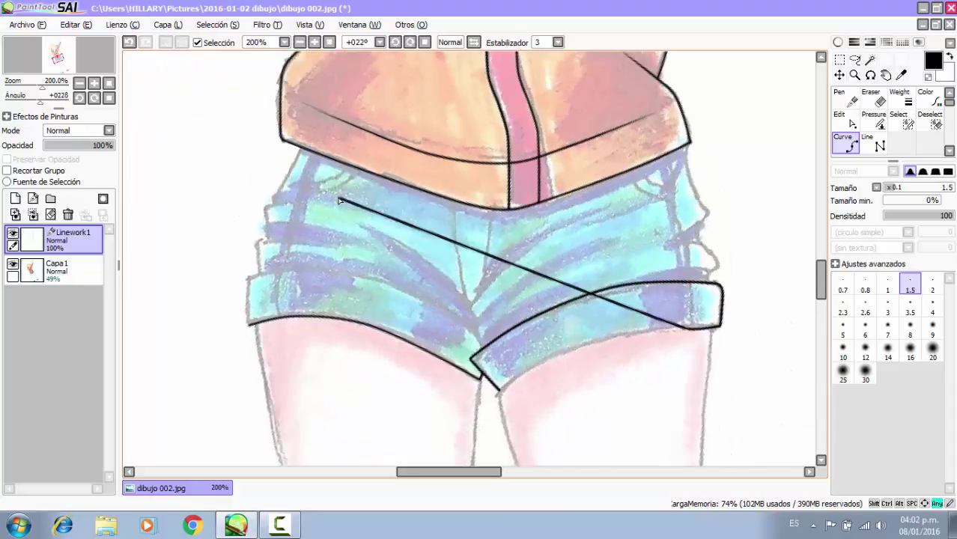
pyautogui.scroll(-1, 391, 211)
pyautogui.press('End')
pyautogui.scroll(3, 549, 324)
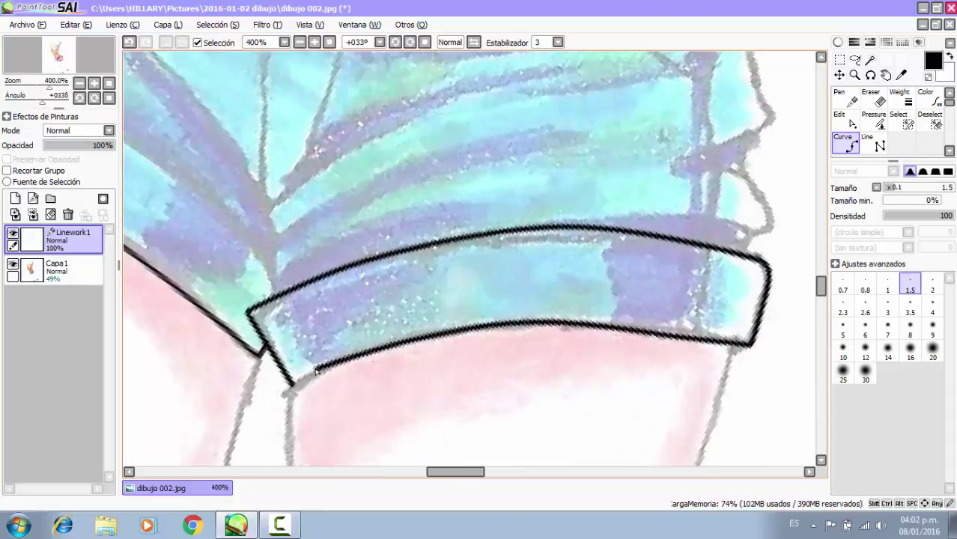
pyautogui.doubleClick(292, 383)
# Trace the outer end and upper edge of the shorts' left cuff, curving down to meet the right cuff.
pyautogui.scroll(-5, 516, 315)
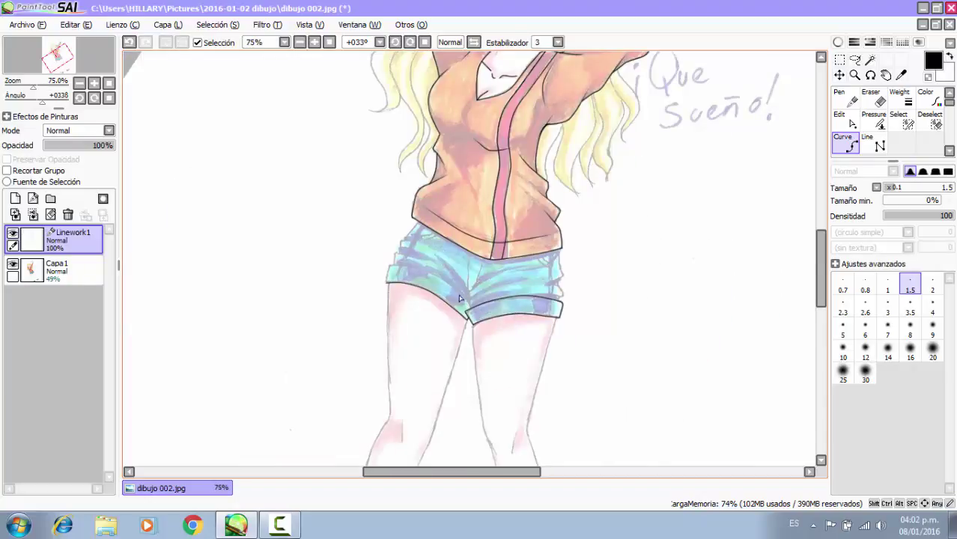
pyautogui.scroll(6, 388, 307)
pyautogui.click(423, 297)
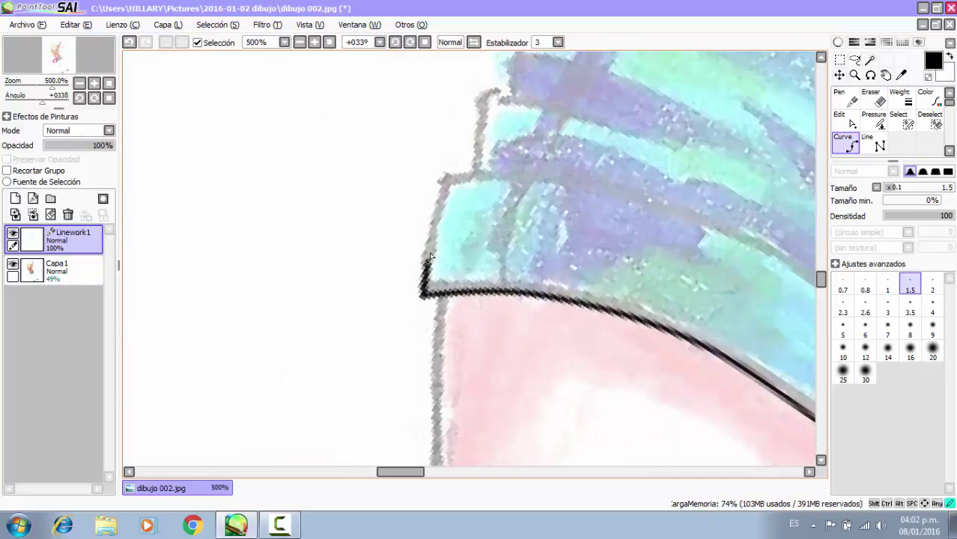
pyautogui.click(446, 179)
pyautogui.press('Delete')
pyautogui.press('Delete')
pyautogui.scroll(-3, 342, 164)
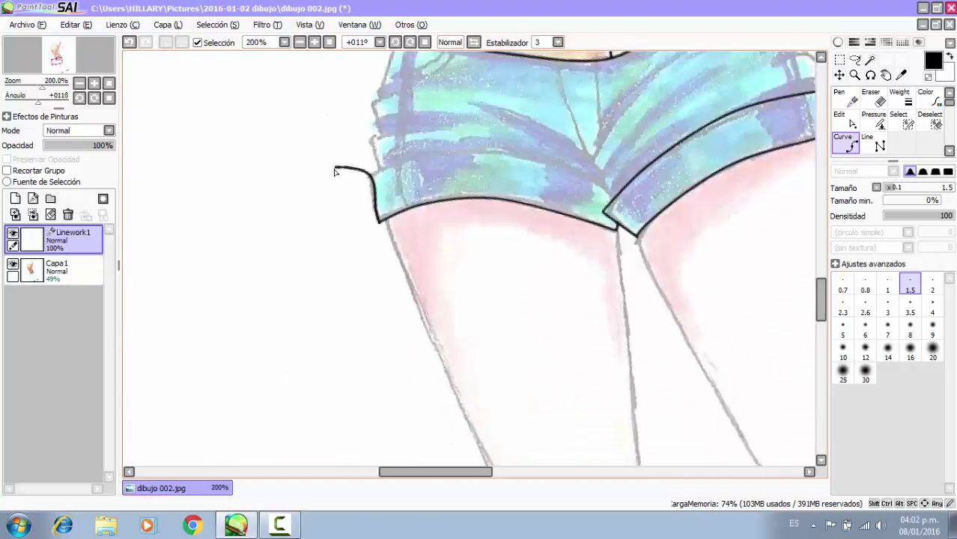
pyautogui.scroll(2, 442, 149)
pyautogui.press('Delete')
pyautogui.click(393, 167)
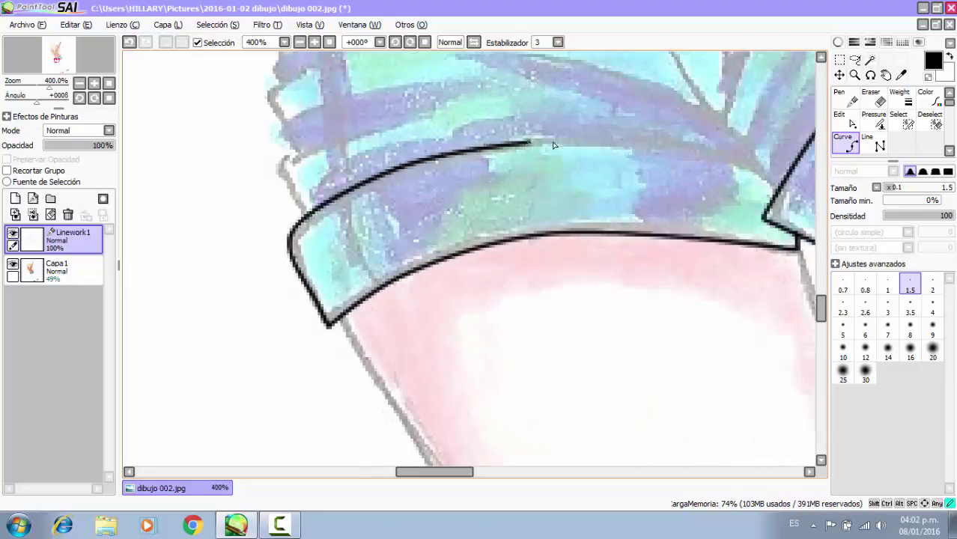
pyautogui.doubleClick(772, 190)
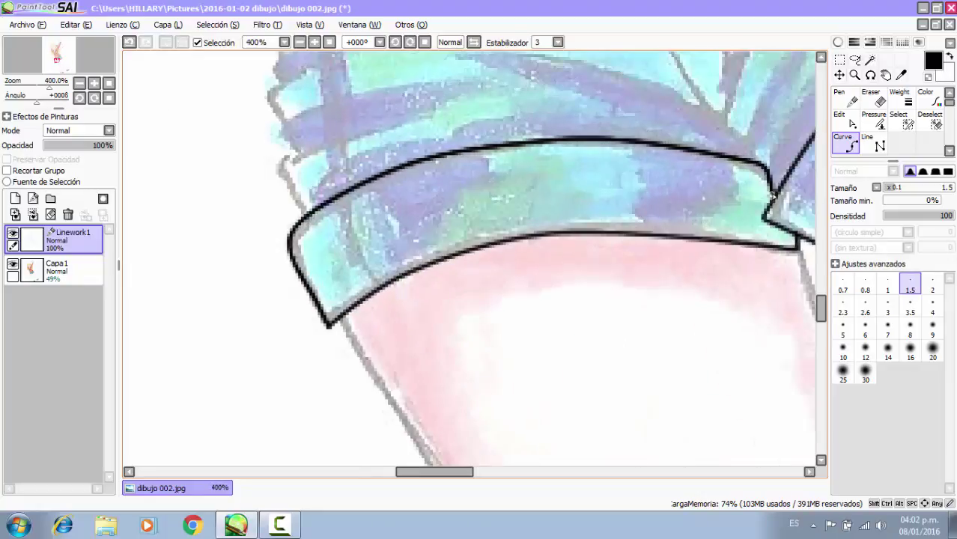
# Trace the first fabric bulge above the left cuff and extend its fold line into the shorts.
pyautogui.scroll(-4, 628, 221)
pyautogui.moveTo(579, 182); pyautogui.dragTo(487, 204)
pyautogui.scroll(5, 479, 225)
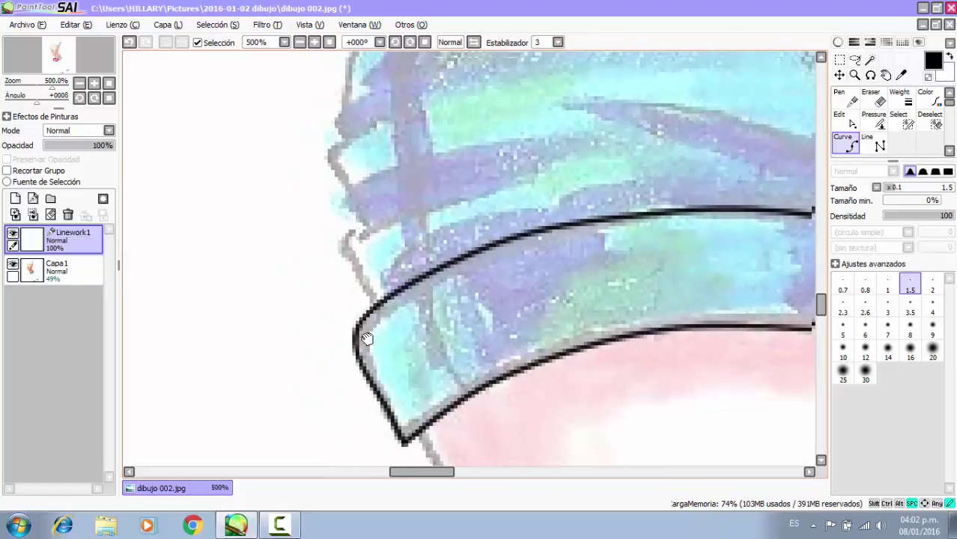
pyautogui.moveTo(367, 339)
pyautogui.mouseDown()
pyautogui.moveTo(343, 295)
pyautogui.moveTo(349, 283)
pyautogui.moveTo(410, 258)
pyautogui.mouseUp()
pyautogui.moveTo(484, 245)
pyautogui.mouseDown()
pyautogui.moveTo(638, 210)
pyautogui.moveTo(546, 224)
pyautogui.moveTo(648, 218)
pyautogui.mouseUp()
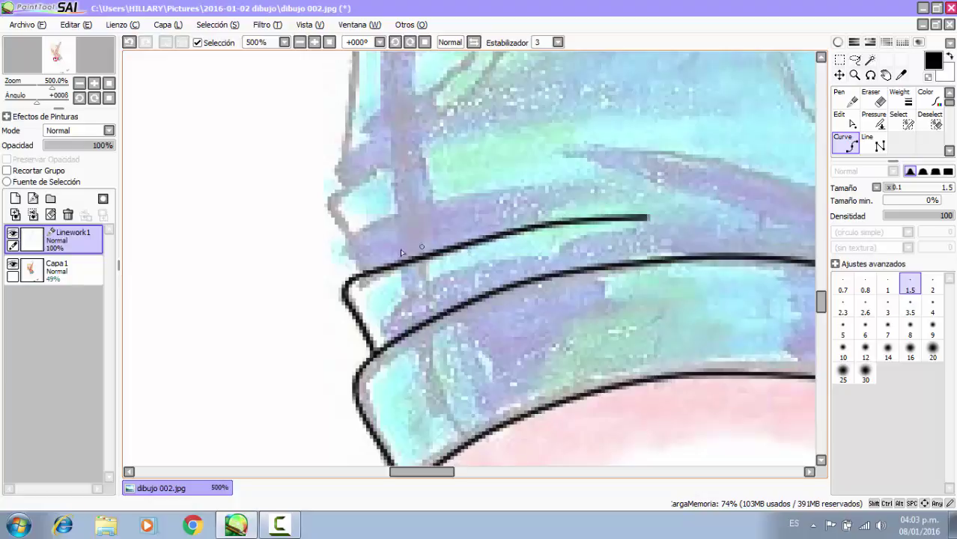
# Trace the second bulge with its fold line and the side of the shorts up to the jacket hem.
pyautogui.moveTo(361, 257)
pyautogui.mouseDown()
pyautogui.moveTo(328, 203)
pyautogui.moveTo(343, 185)
pyautogui.moveTo(471, 141)
pyautogui.moveTo(430, 156)
pyautogui.moveTo(558, 136)
pyautogui.mouseUp()
pyautogui.doubleClick(558, 136)
pyautogui.moveTo(357, 120); pyautogui.dragTo(426, 279)
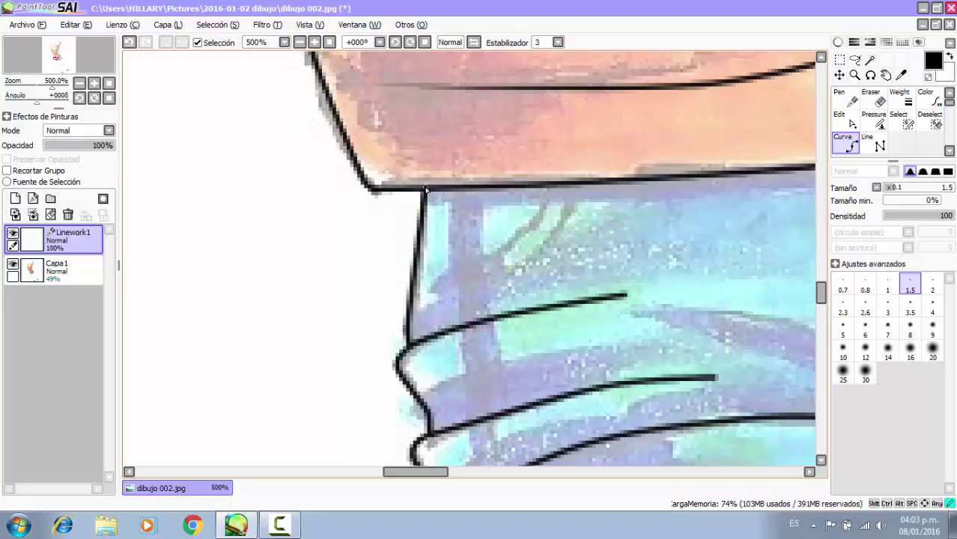
pyautogui.doubleClick(424, 190)
# Hide the sketch layer Capa1 and compare the line art in mirrored and normal view.
pyautogui.scroll(-7, 424, 193)
pyautogui.scroll(-1, 558, 312)
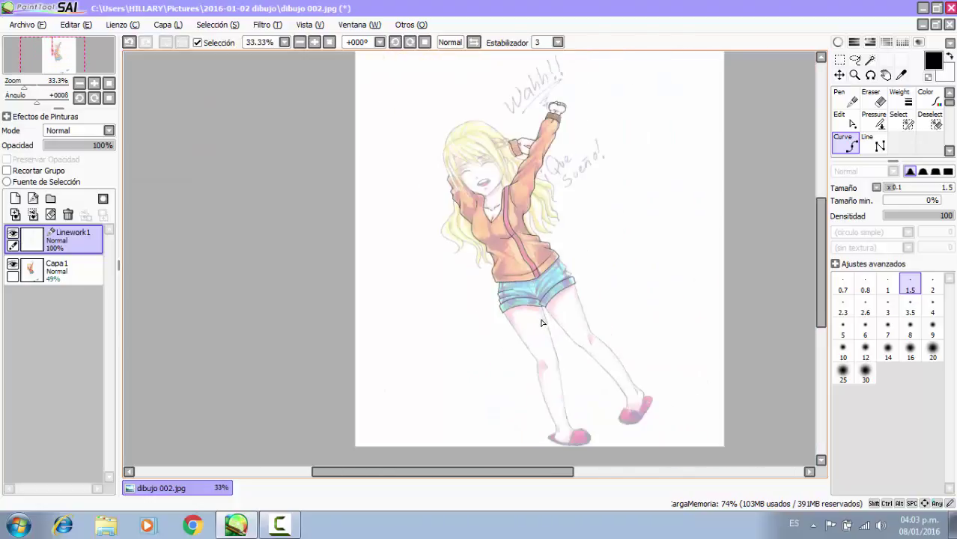
pyautogui.press('h')
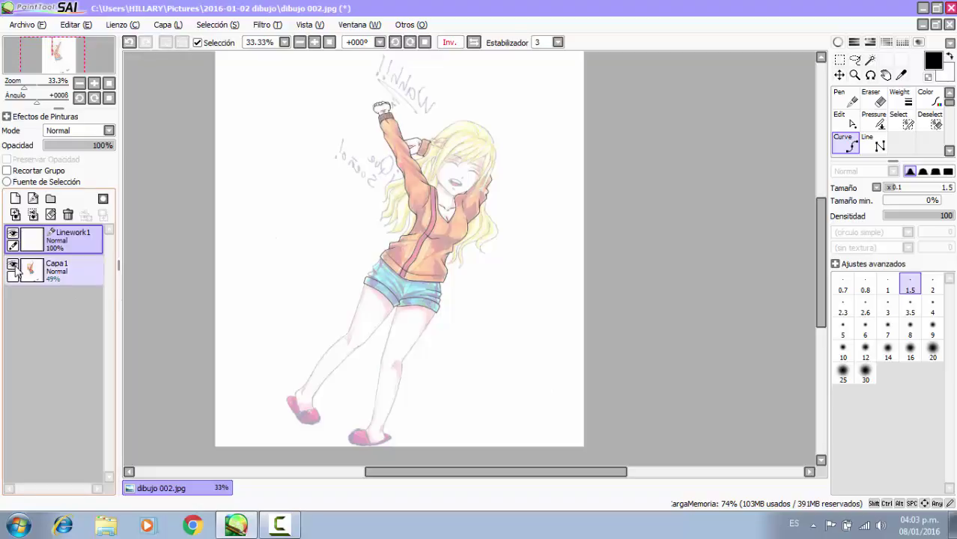
pyautogui.click(13, 267)
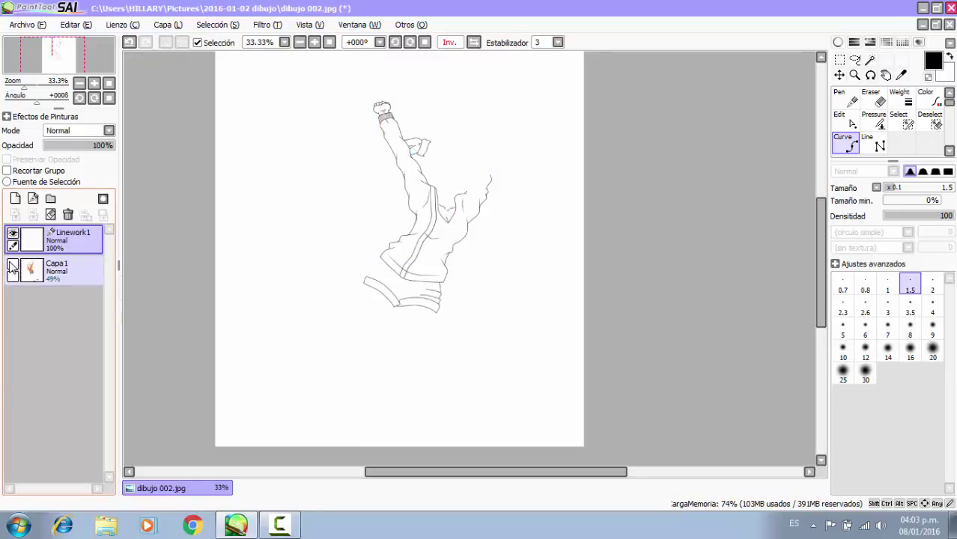
pyautogui.press('h')
pyautogui.press('h')
pyautogui.press('h')
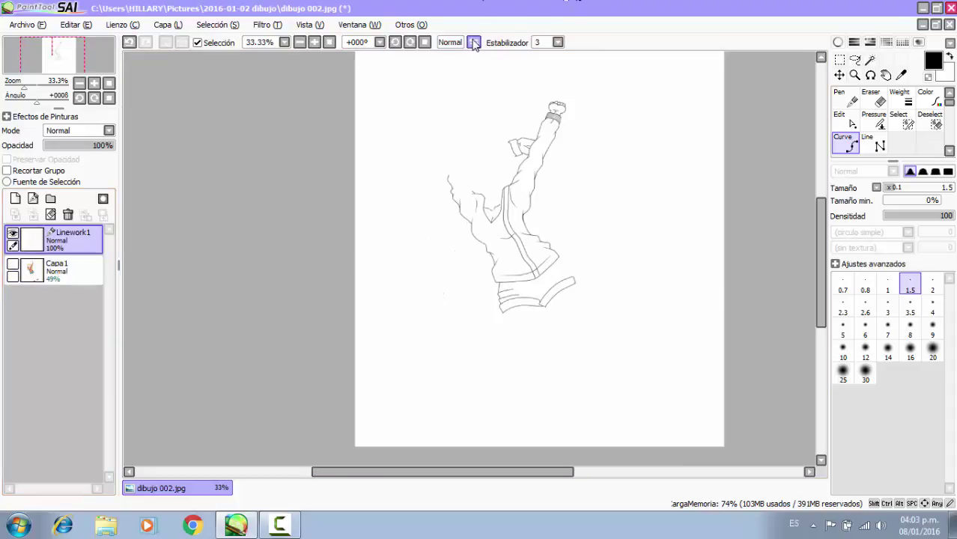
pyautogui.click(474, 43)
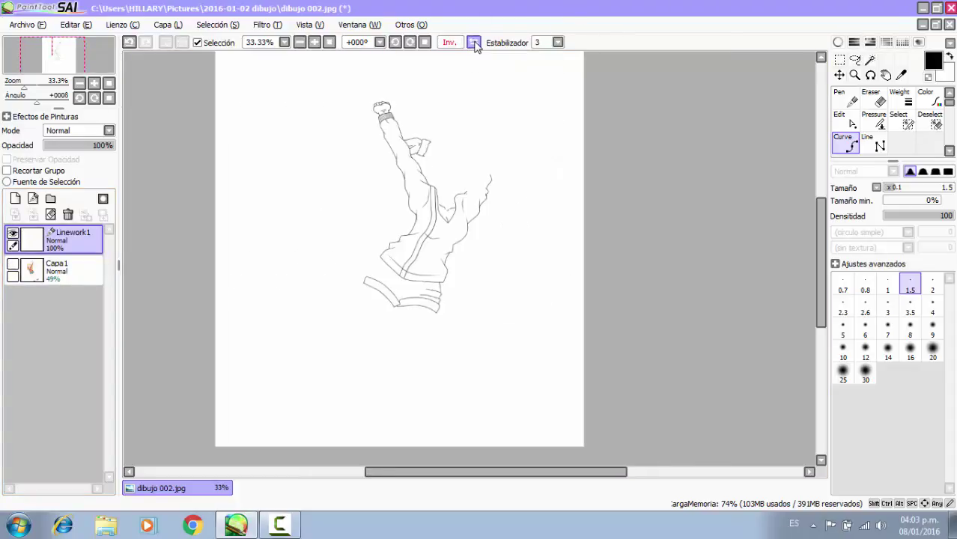
pyautogui.click(475, 43)
# Inspect the line art at different canvas rotations, return to an unrotated view and show the sketch layer Capa1 again.
pyautogui.click(411, 43)
pyautogui.click(410, 43)
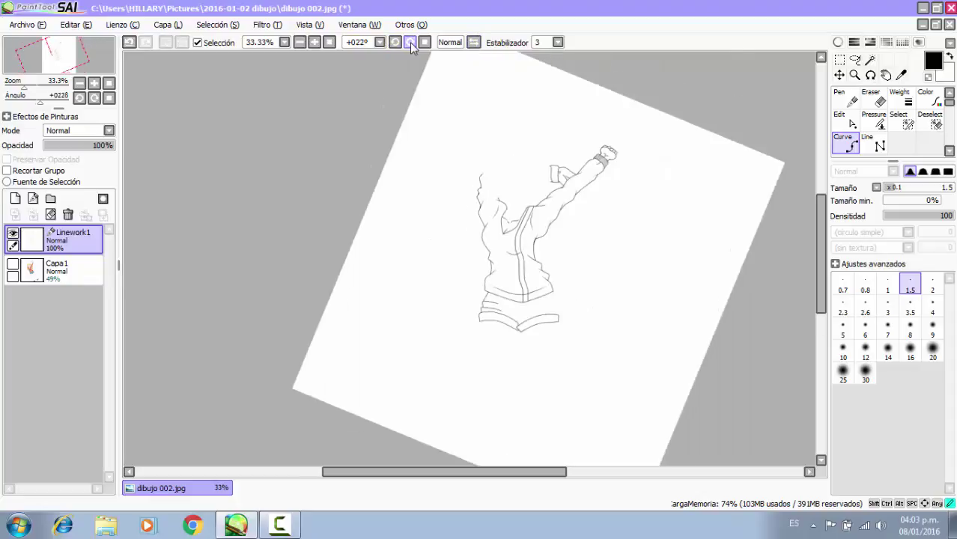
pyautogui.click(411, 43)
pyautogui.click(401, 42)
pyautogui.click(400, 42)
pyautogui.click(401, 42)
pyautogui.click(411, 44)
pyautogui.click(397, 44)
pyautogui.scroll(2, 499, 225)
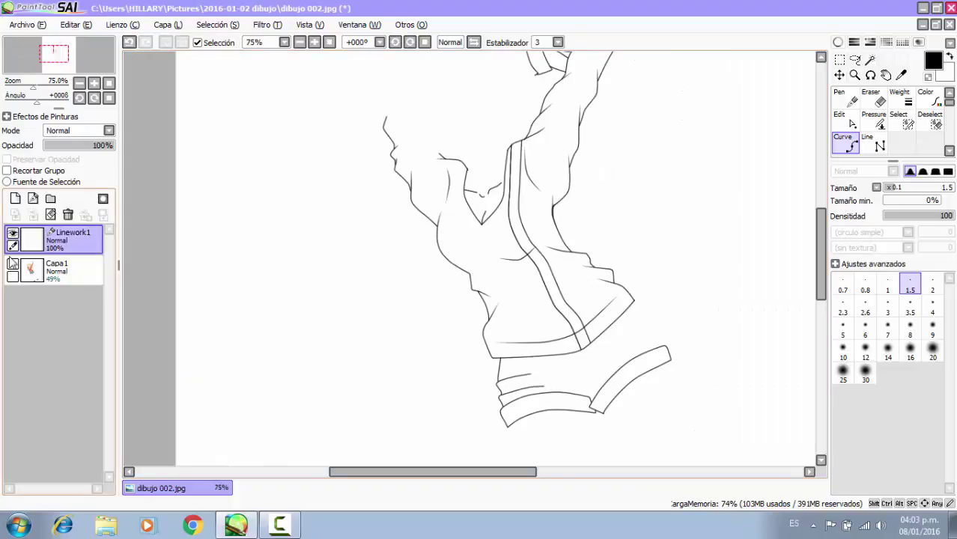
pyautogui.click(12, 265)
# Trace two curved fold lines on the right leg of the shorts, rising from the crotch above the cuff.
pyautogui.scroll(-1, 350, 159)
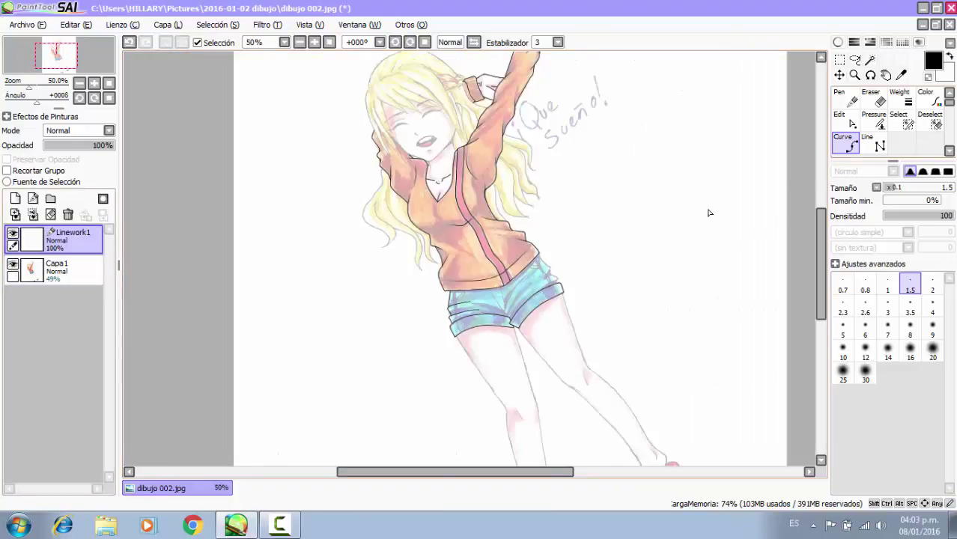
pyautogui.scroll(5, 524, 326)
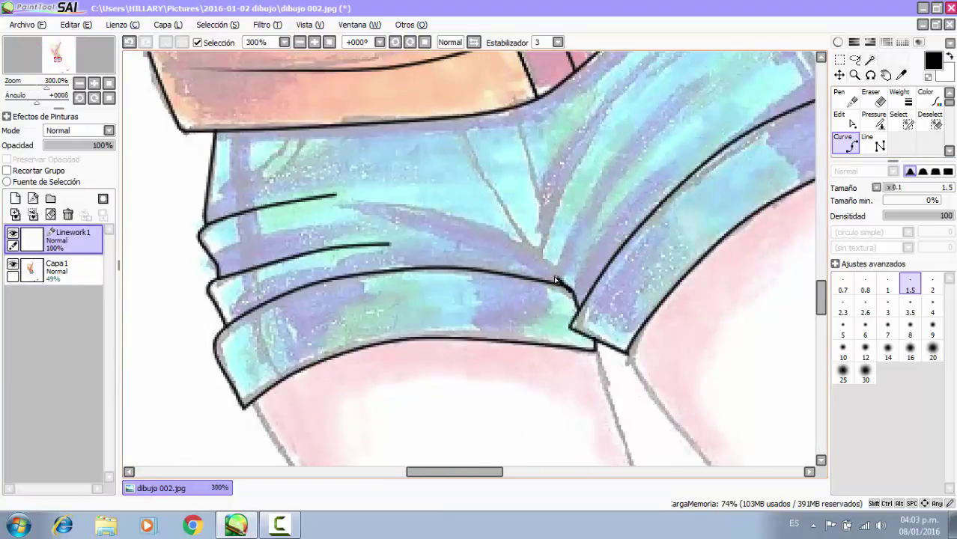
pyautogui.click(588, 192)
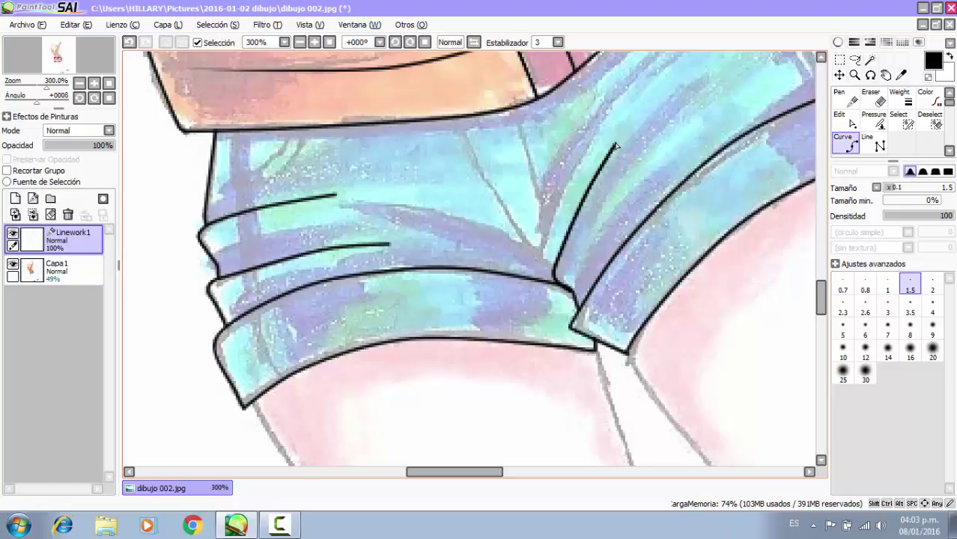
pyautogui.doubleClick(625, 140)
pyautogui.click(572, 258)
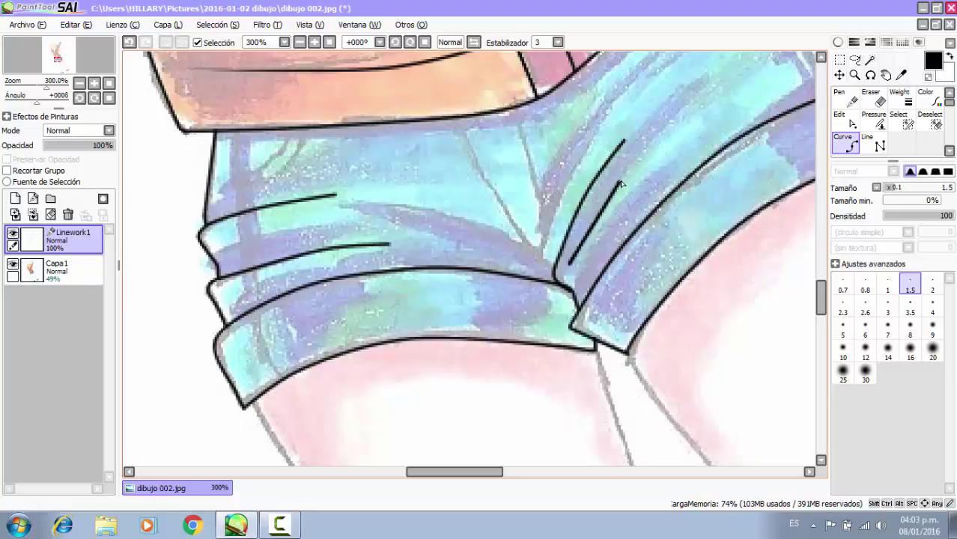
pyautogui.doubleClick(674, 133)
# Rotate the canvas to +011° and trace a third, longer fold curving from the crotch up the right leg towards the jacket hem.
pyautogui.press('Delete')
pyautogui.press('Delete')
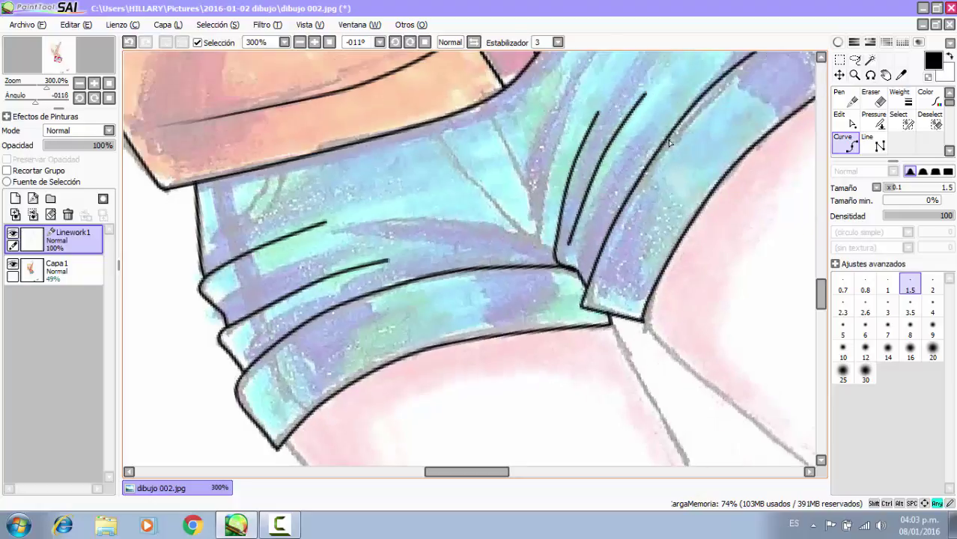
pyautogui.press('End')
pyautogui.press('End')
pyautogui.press('End')
pyautogui.scroll(3, 545, 277)
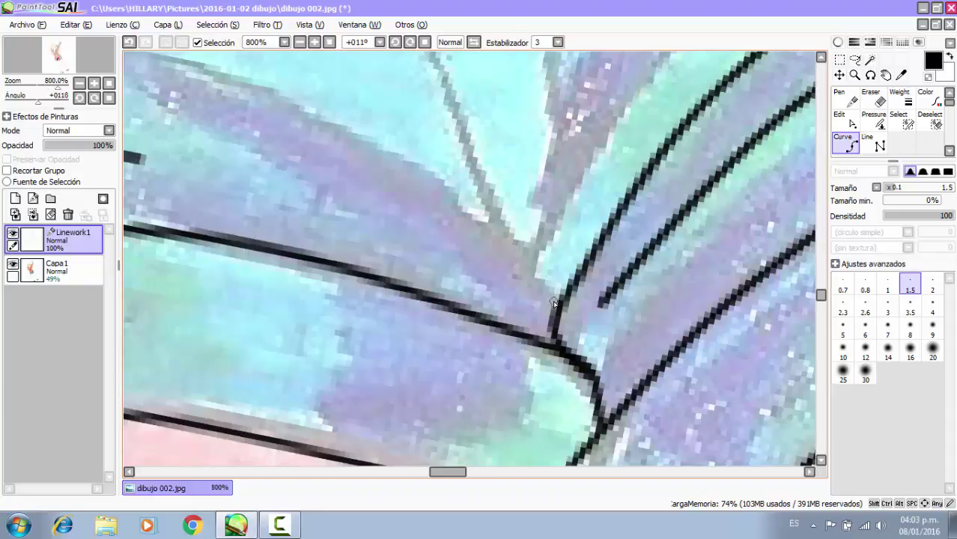
pyautogui.click(559, 302)
pyautogui.click(527, 277)
pyautogui.doubleClick(581, 155)
pyautogui.press('space')
pyautogui.moveTo(559, 185); pyautogui.dragTo(466, 379)
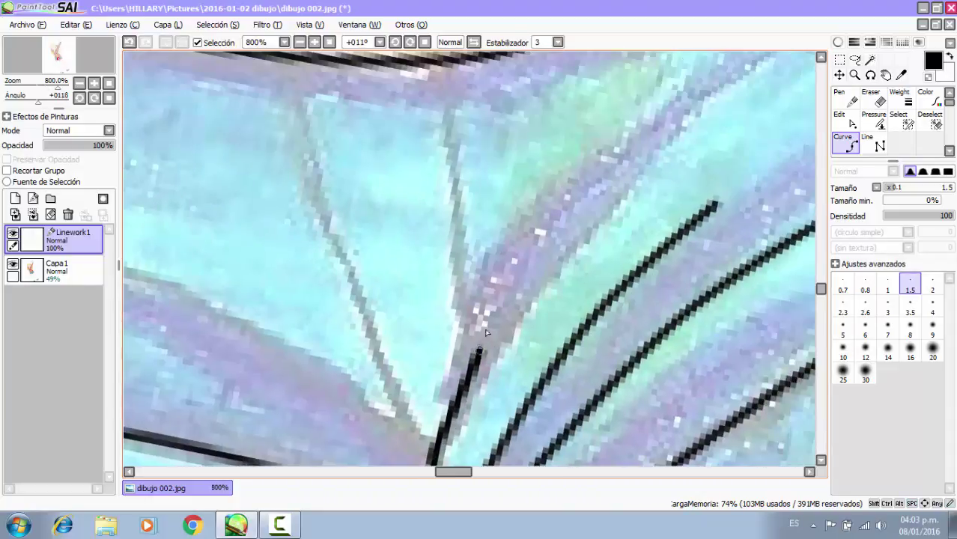
pyautogui.click(513, 305)
pyautogui.doubleClick(669, 138)
pyautogui.scroll(-3, 610, 164)
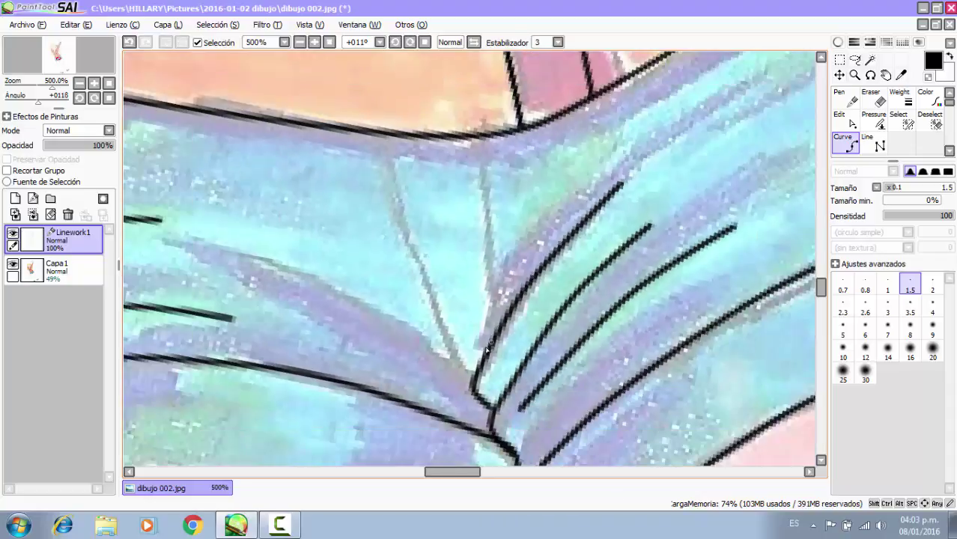
# Trace both lines of the shorts' fly from the crotch up to the jacket hem.
pyautogui.click(475, 372)
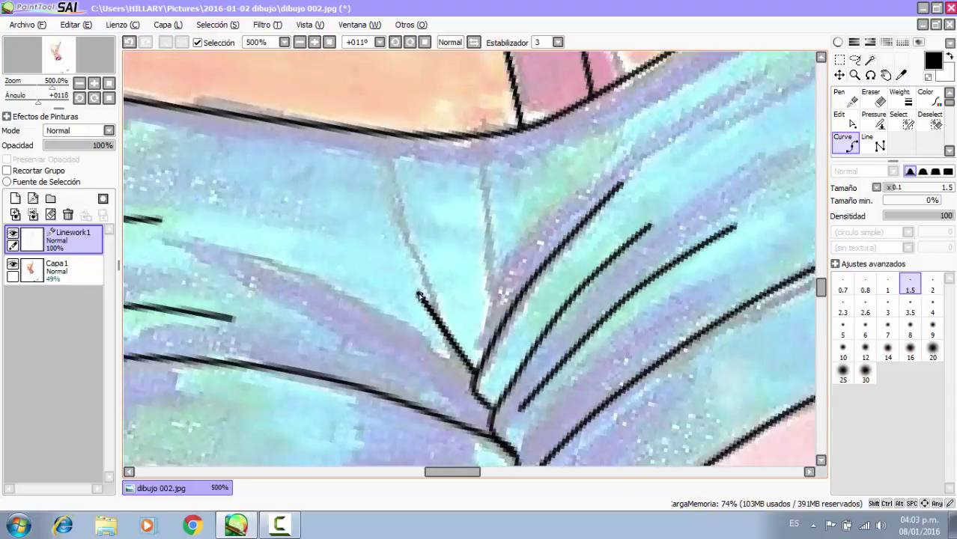
pyautogui.click(390, 138)
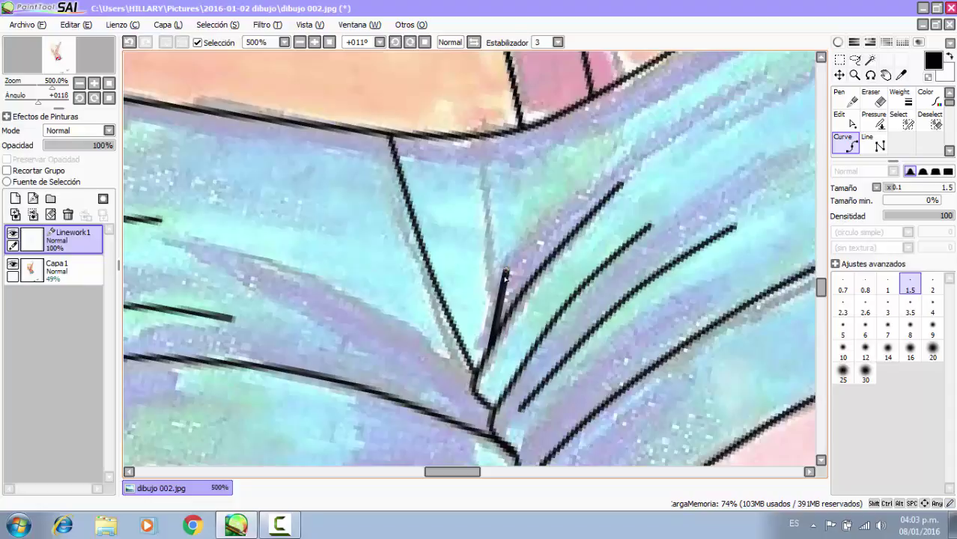
pyautogui.doubleClick(491, 135)
pyautogui.scroll(-3, 485, 262)
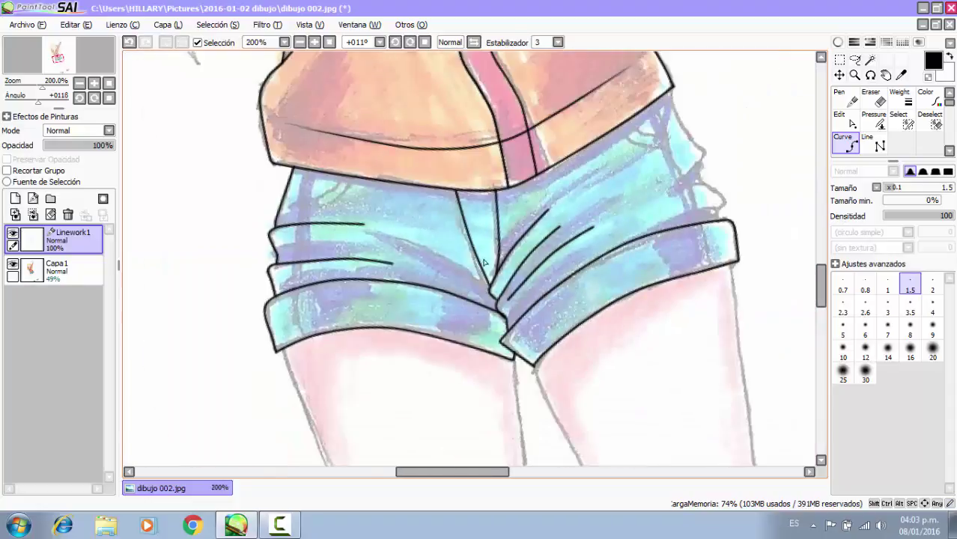
# Trace the narrow pointed fold on the left leg, from the crotch to its tip and back along its lower edge.
pyautogui.scroll(4, 482, 293)
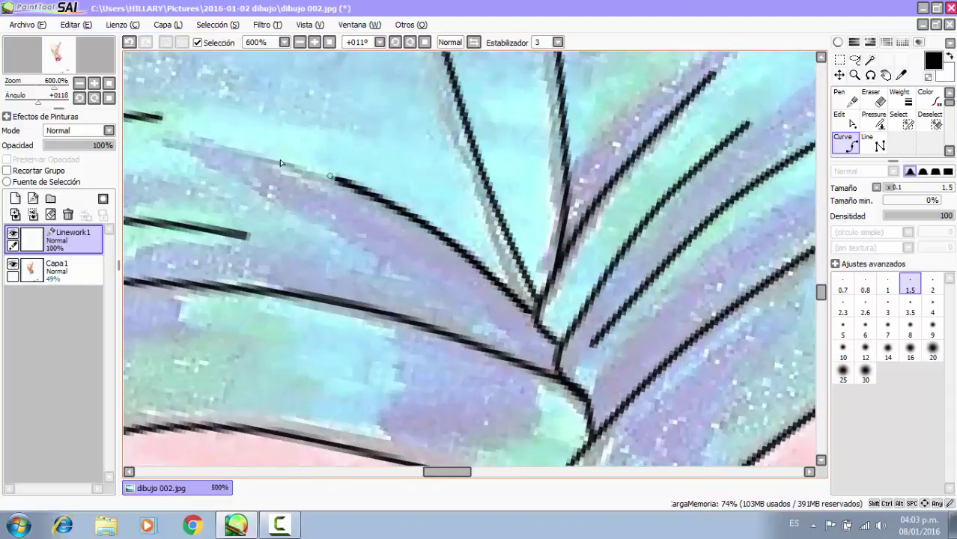
pyautogui.click(177, 143)
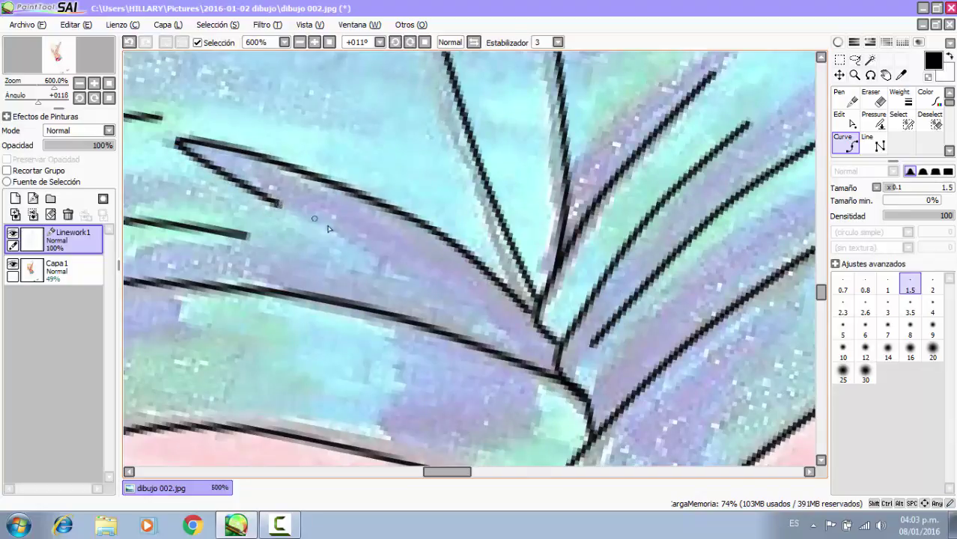
pyautogui.scroll(-4, 431, 287)
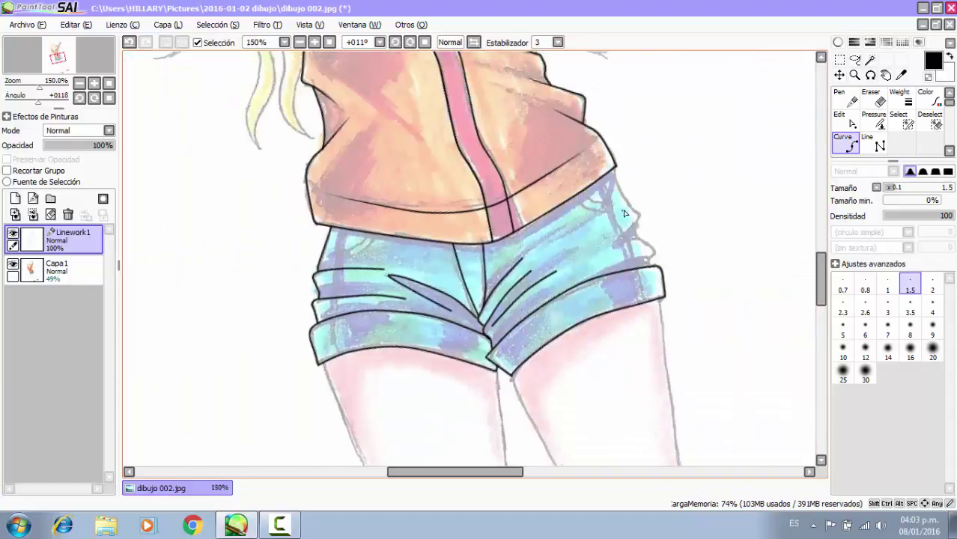
# Trace the outer right side of the shorts from the jacket hem to the cuff, including both fabric bulges and their fold lines.
pyautogui.scroll(3, 624, 214)
pyautogui.click(597, 107)
pyautogui.click(628, 179)
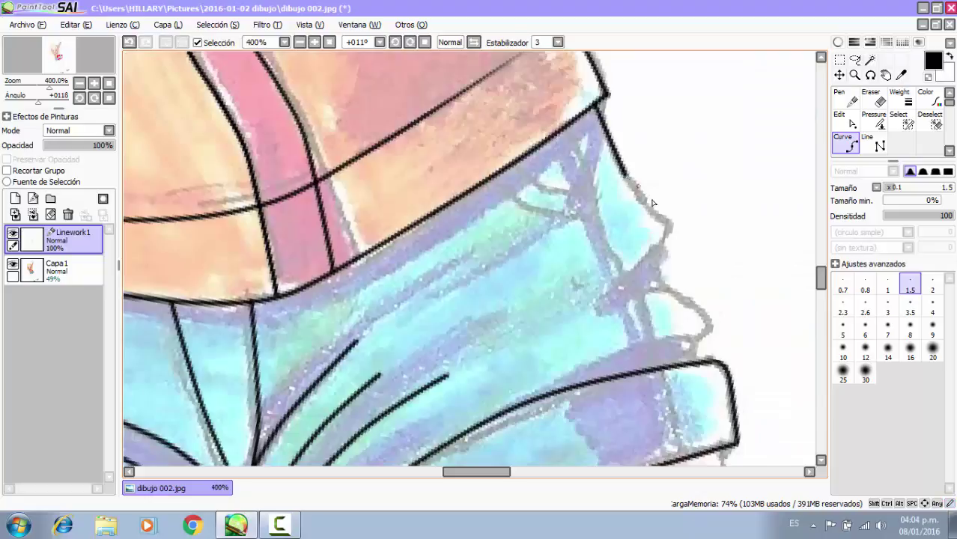
pyautogui.click(669, 222)
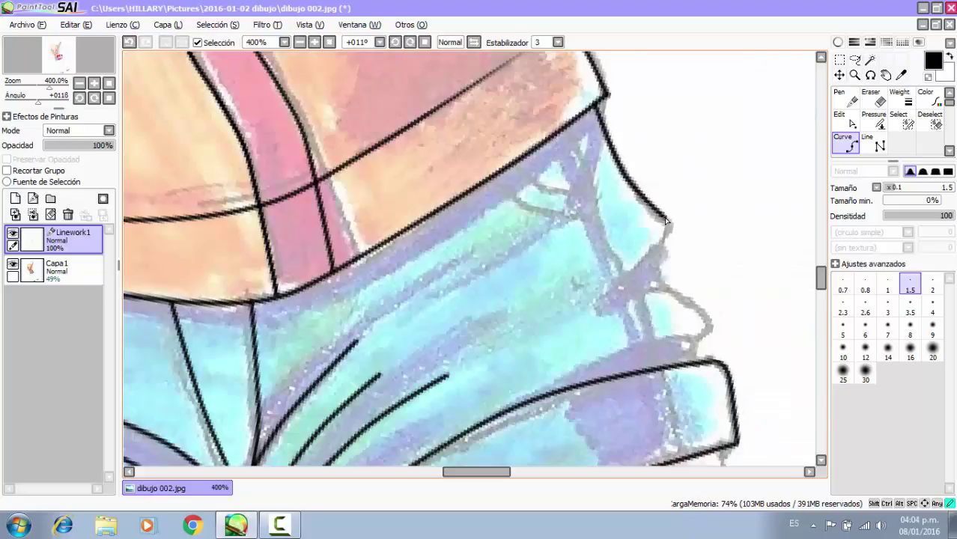
pyautogui.click(614, 287)
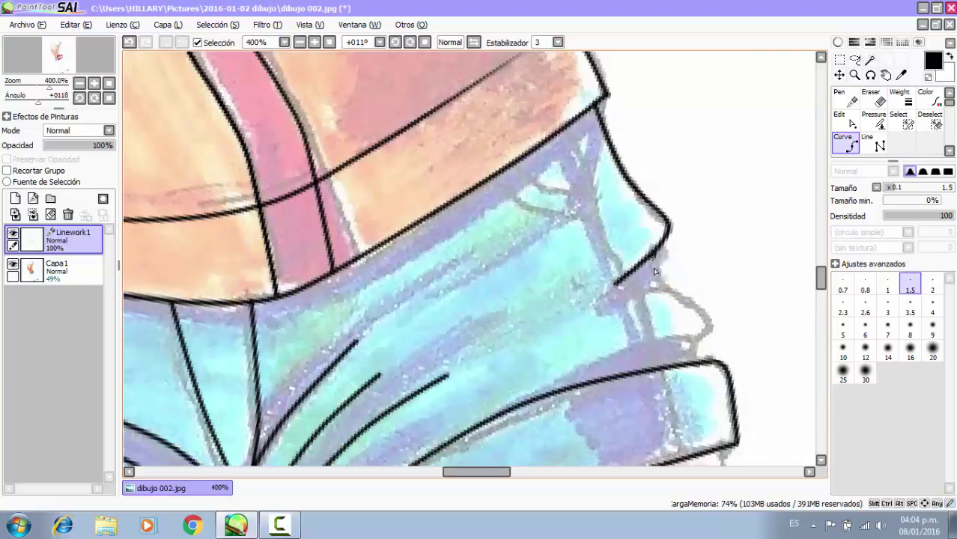
pyautogui.click(713, 326)
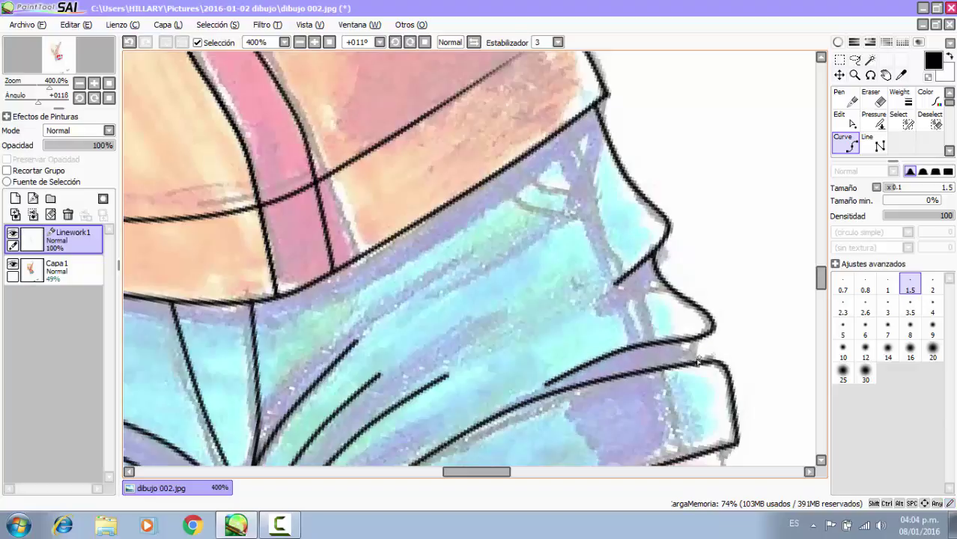
pyautogui.scroll(-3, 656, 253)
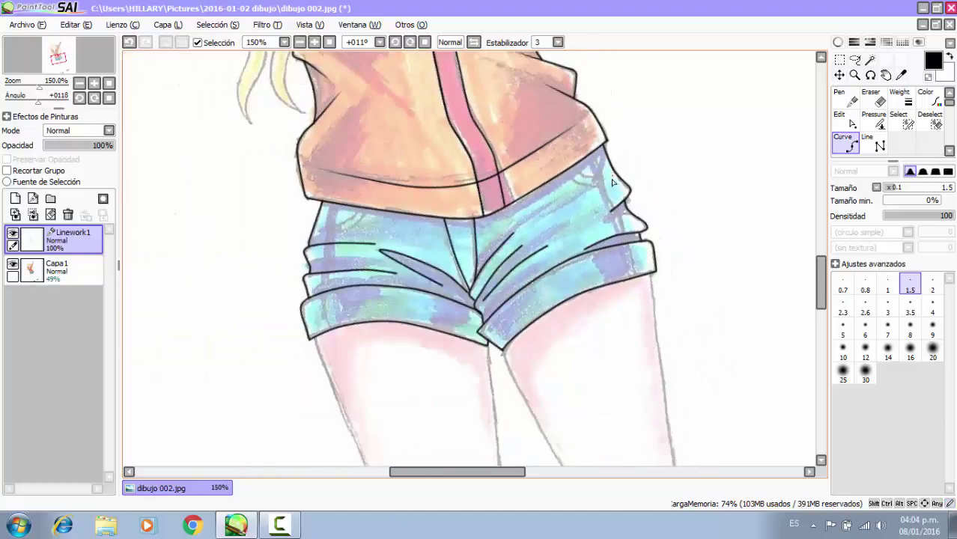
# Lower the pressure at the ends of the fly and right-leg fold lines so the strokes taper.
pyautogui.scroll(-4, 597, 240)
pyautogui.scroll(3, 597, 240)
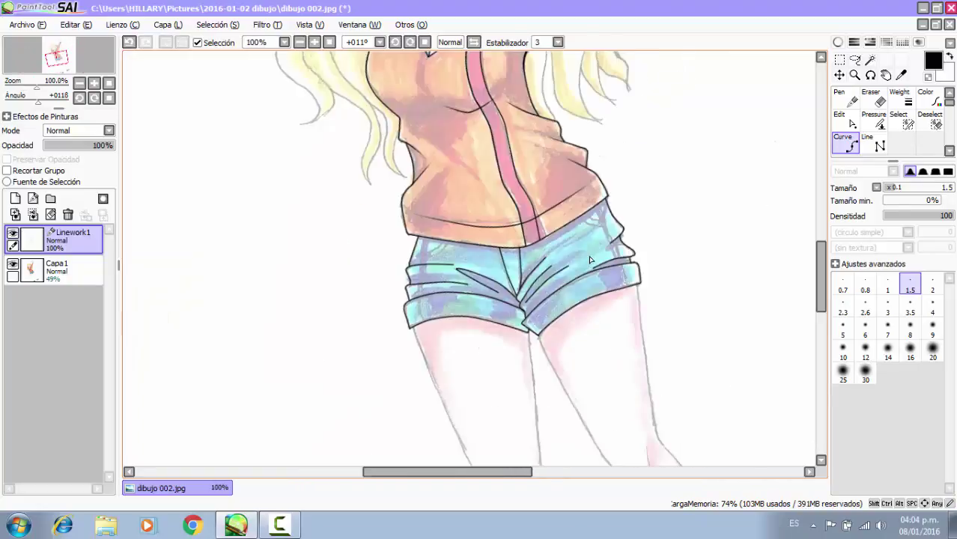
pyautogui.click(878, 123)
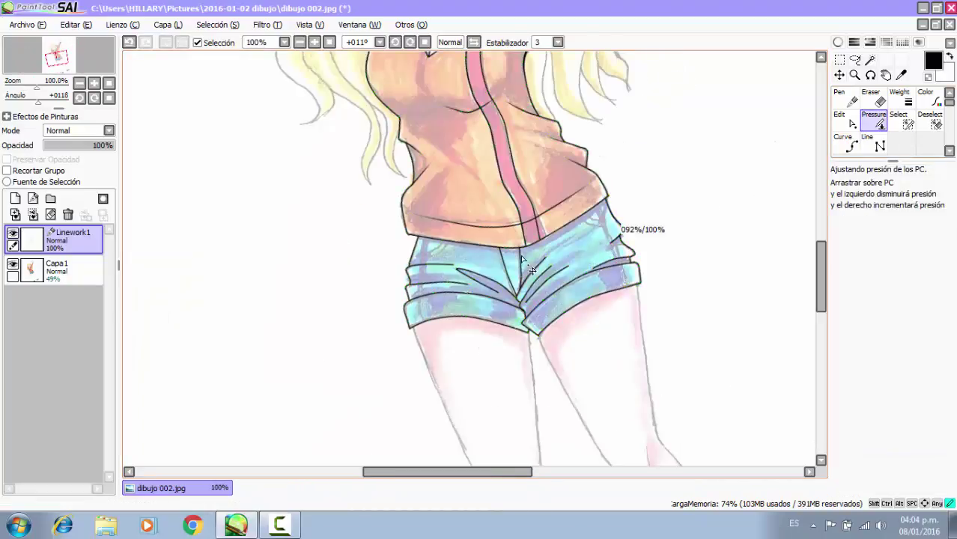
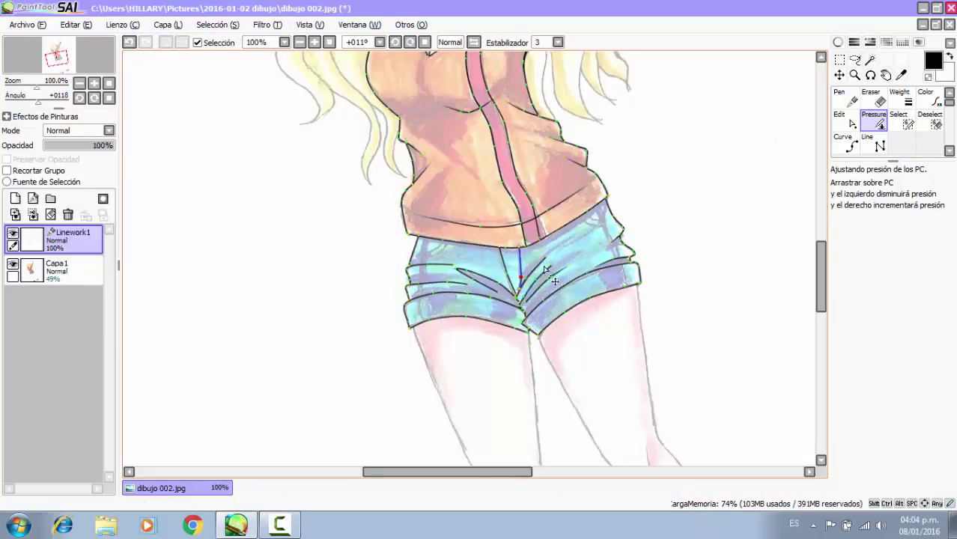
pyautogui.moveTo(527, 302); pyautogui.dragTo(358, 359)
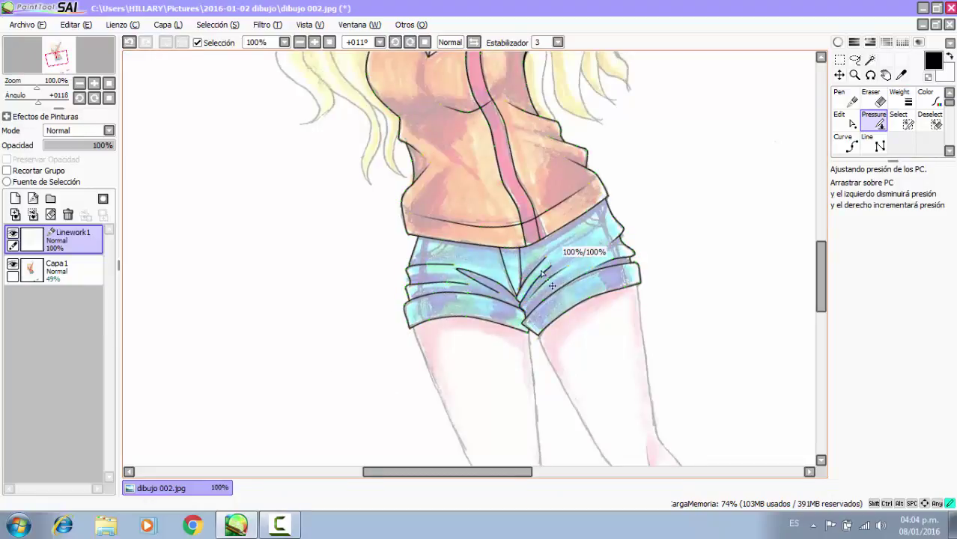
pyautogui.moveTo(541, 270); pyautogui.dragTo(435, 275)
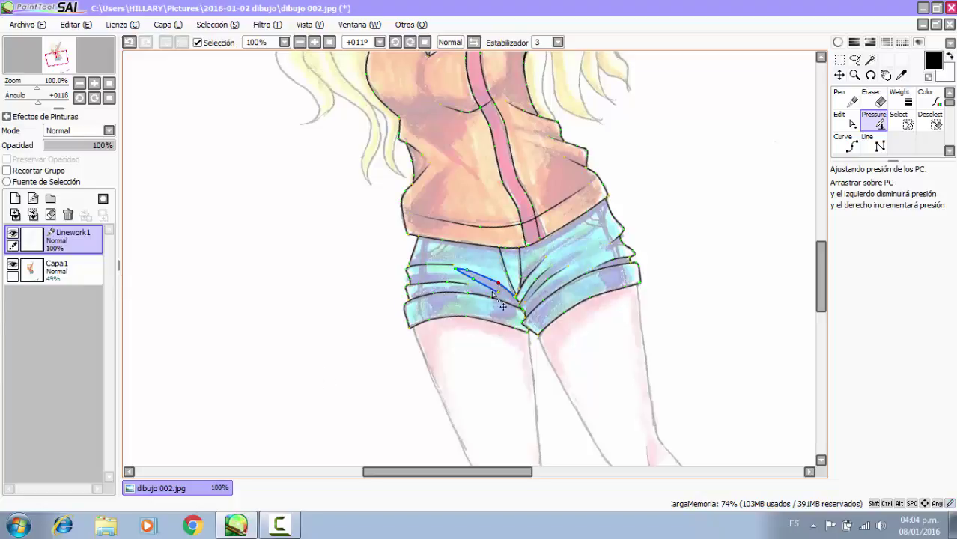
# Taper the left-leg fold lines by lowering their end-point pressure to 0%, and increase the pressure at the pointed fold's tip.
pyautogui.scroll(3, 496, 290)
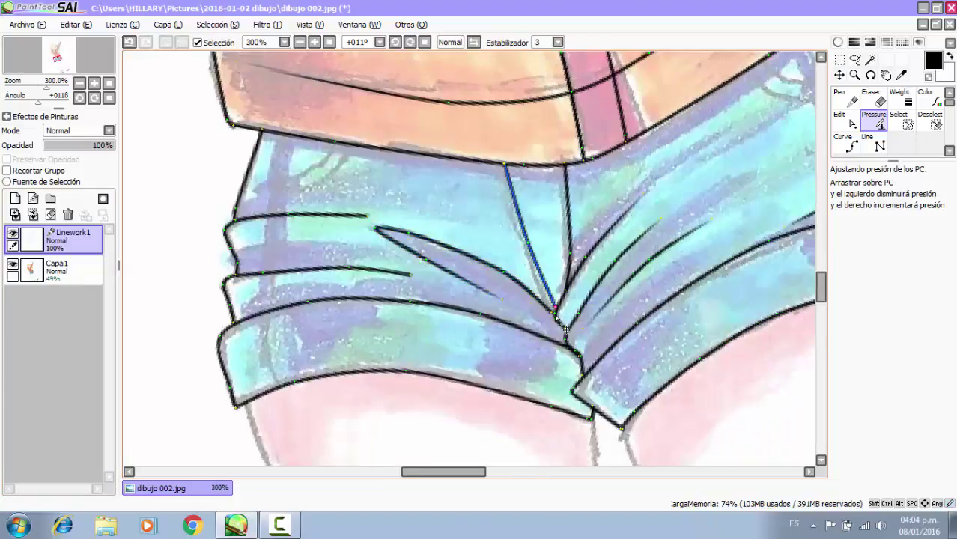
pyautogui.moveTo(556, 311); pyautogui.dragTo(3, 310)
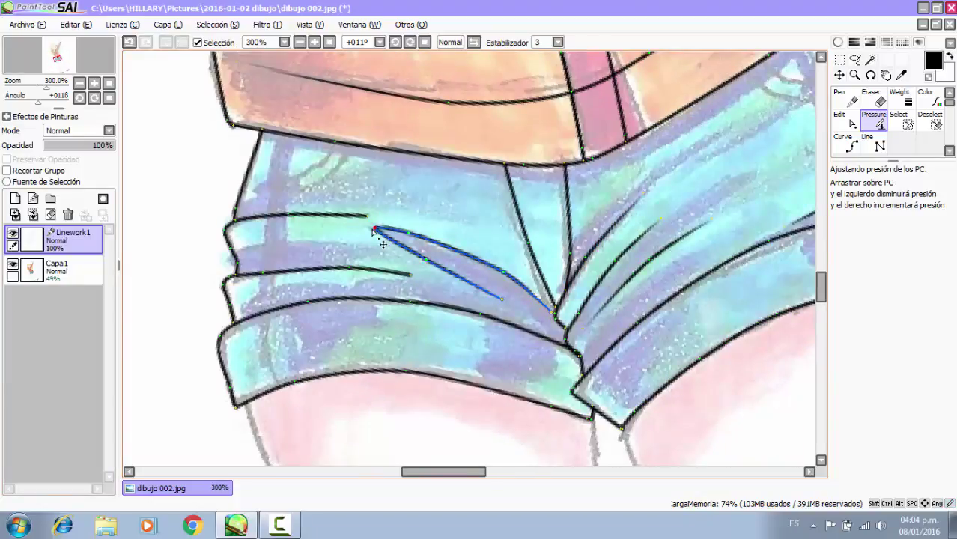
pyautogui.moveTo(374, 228); pyautogui.dragTo(802, 104)
pyautogui.moveTo(368, 216)
pyautogui.mouseDown()
pyautogui.moveTo(311, 227)
pyautogui.moveTo(3, 408)
pyautogui.mouseUp()
pyautogui.moveTo(409, 274); pyautogui.dragTo(3, 344)
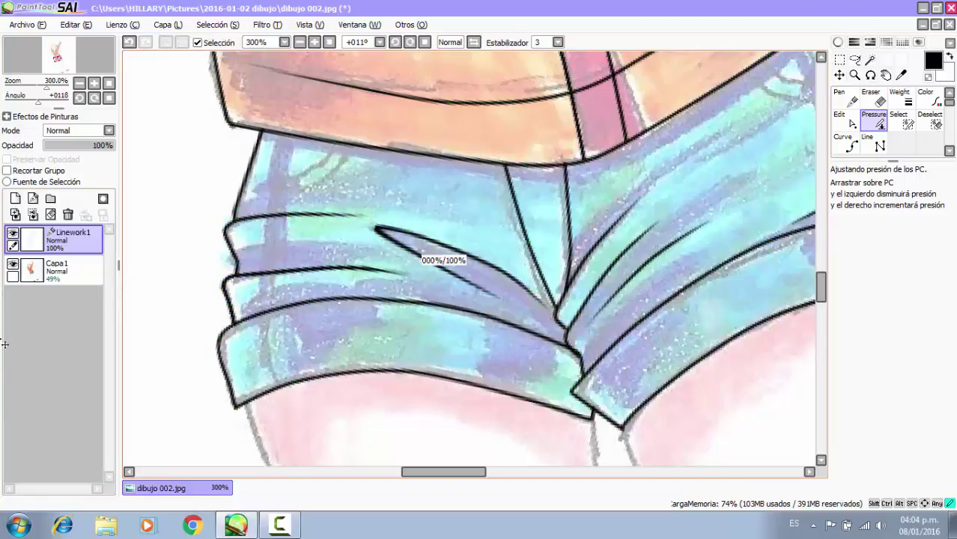
pyautogui.scroll(-2, 566, 302)
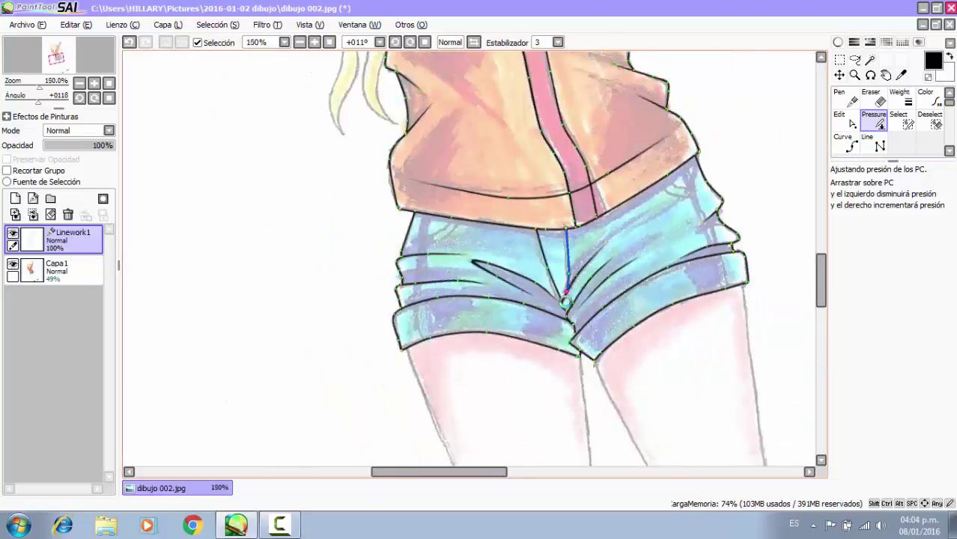
# Return to the Curve tool, hide the sketch layer Capa1 to examine the shorts' line art, and show the layer again.
pyautogui.click(847, 142)
pyautogui.scroll(1, 678, 270)
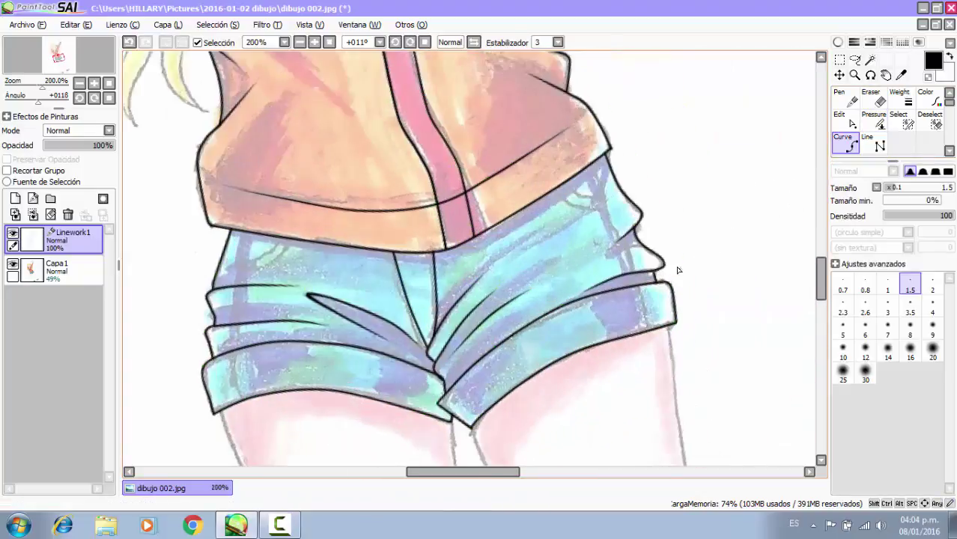
pyautogui.scroll(-2, 678, 270)
pyautogui.scroll(-2, 561, 276)
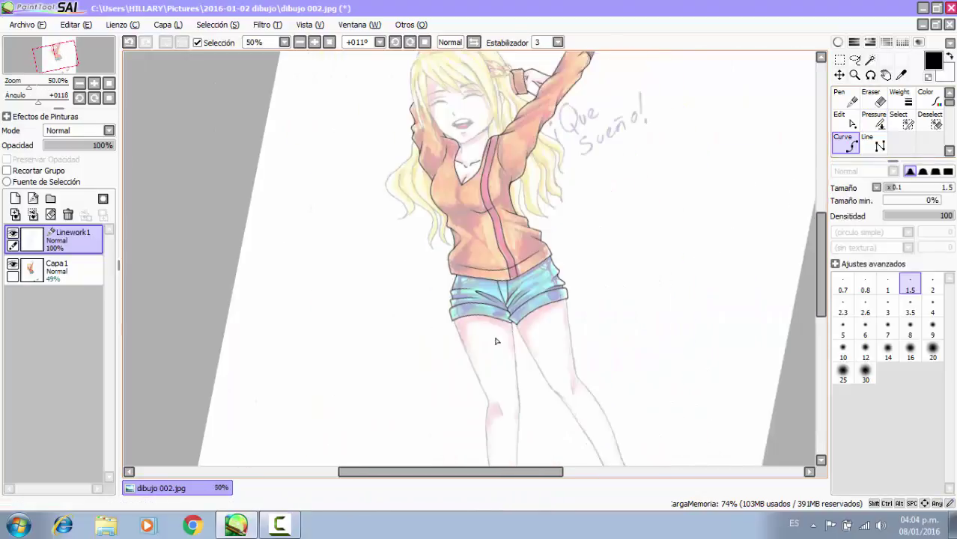
pyautogui.click(13, 265)
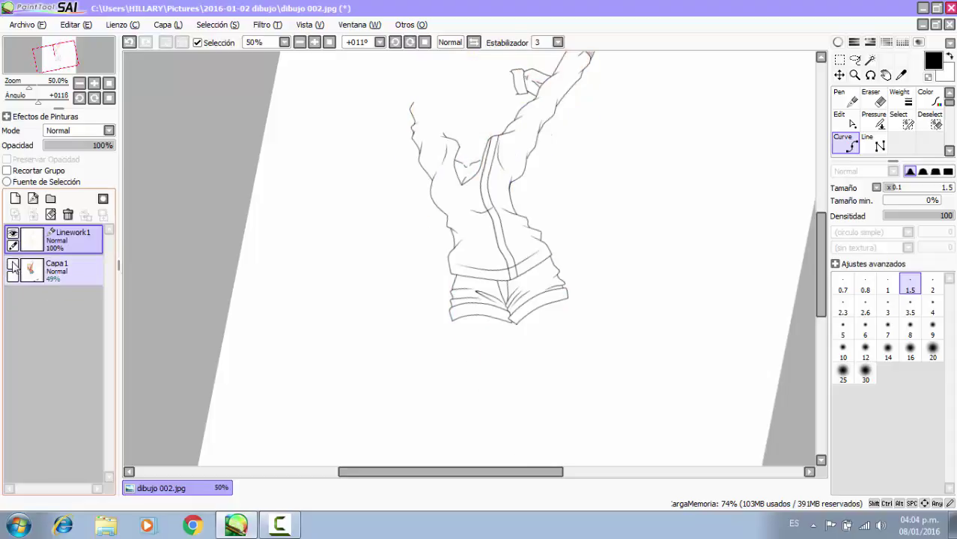
pyautogui.click(12, 265)
# Set the line size to 0.7 and trace the left-leg side seam of the shorts from the cuff up to the jacket hem.
pyautogui.scroll(5, 452, 376)
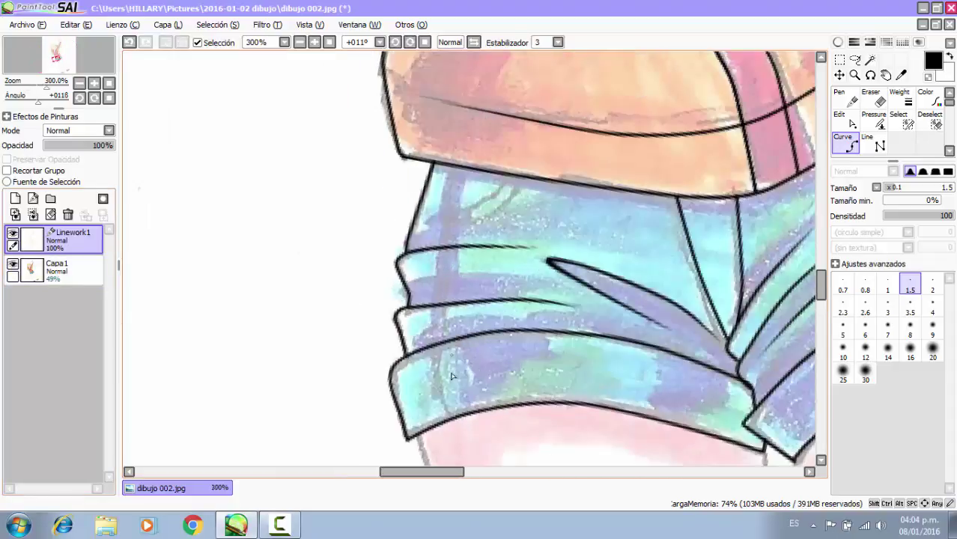
pyautogui.click(844, 288)
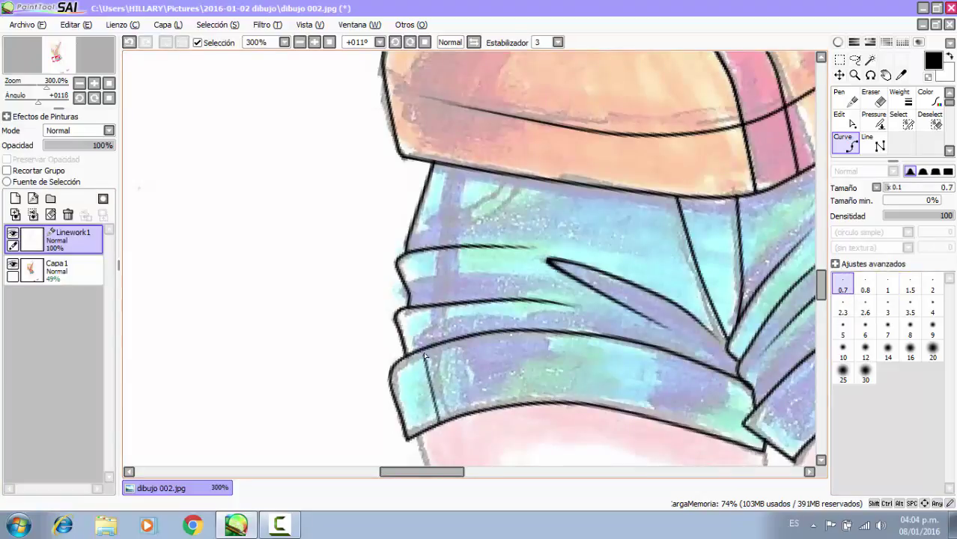
pyautogui.scroll(2, 429, 333)
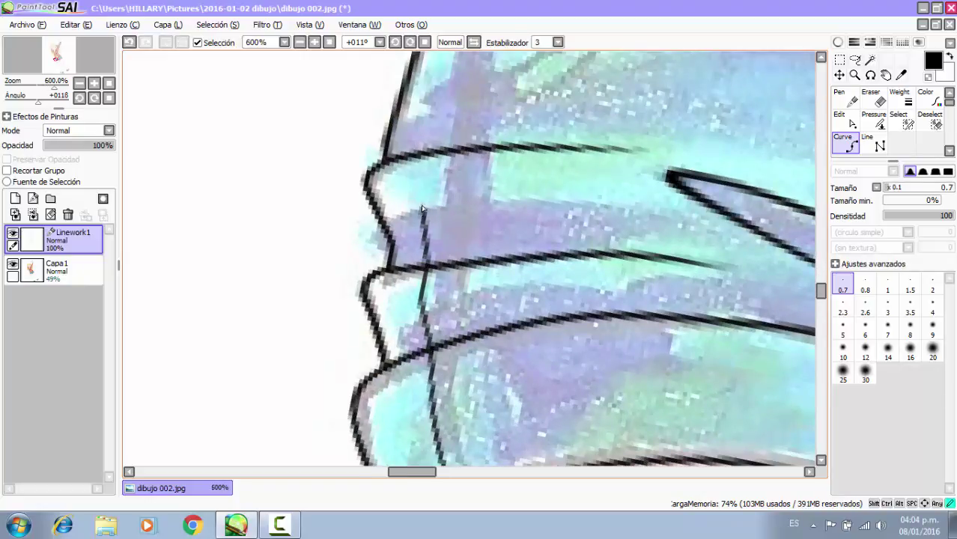
pyautogui.click(418, 182)
pyautogui.click(424, 154)
pyautogui.press('space')
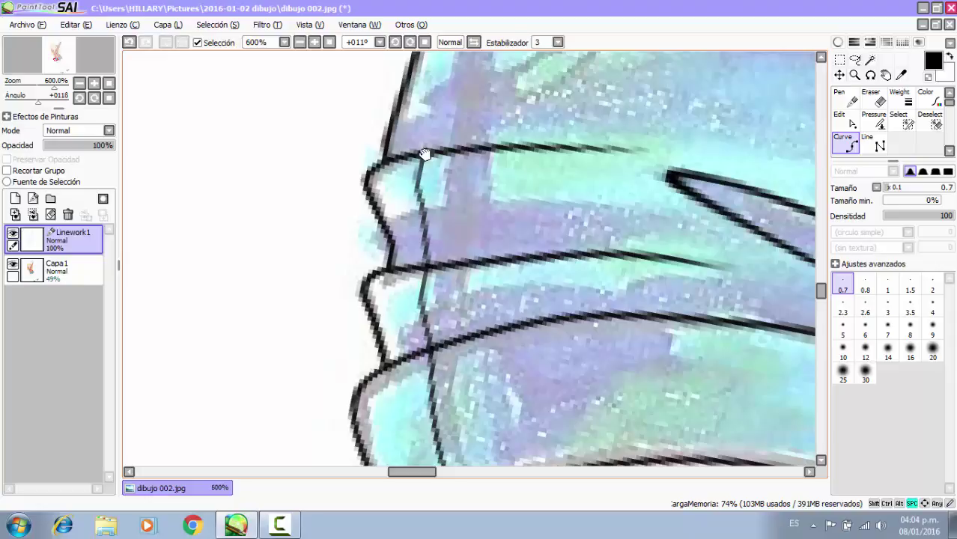
pyautogui.moveTo(424, 153); pyautogui.dragTo(417, 326)
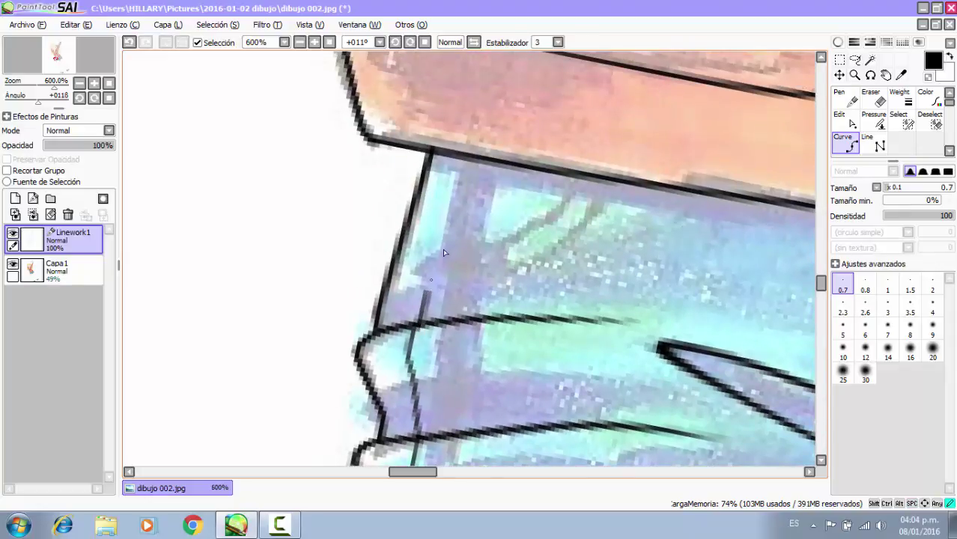
# Trace the right-leg side seam of the shorts from the jacket hem through the fabric bulges and across the cuff.
pyautogui.scroll(-4, 330, 177)
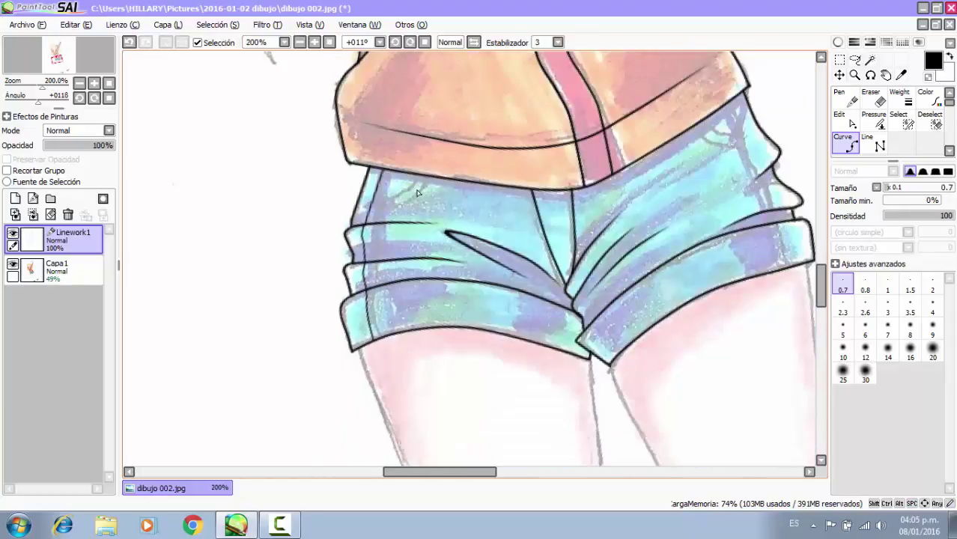
pyautogui.scroll(3, 758, 116)
pyautogui.click(690, 88)
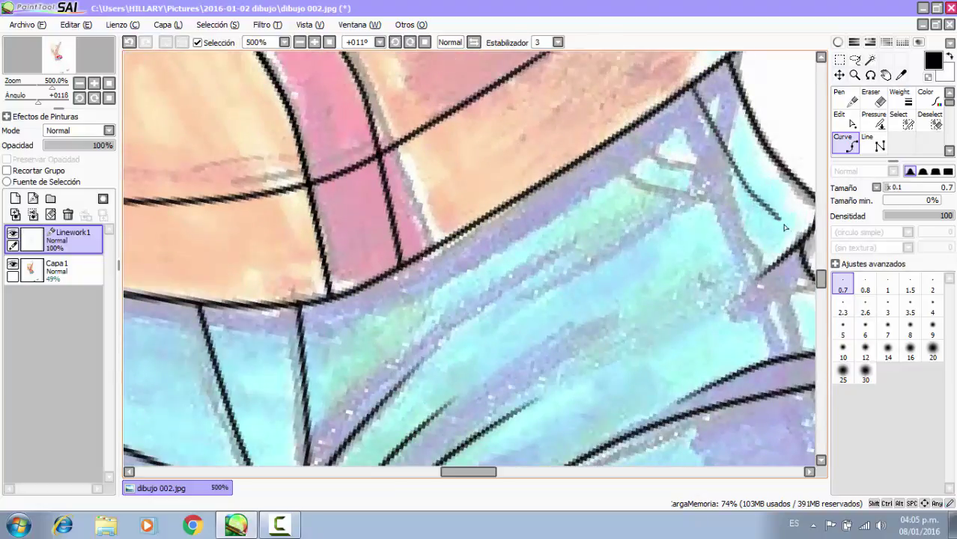
pyautogui.moveTo(788, 249); pyautogui.dragTo(626, 236)
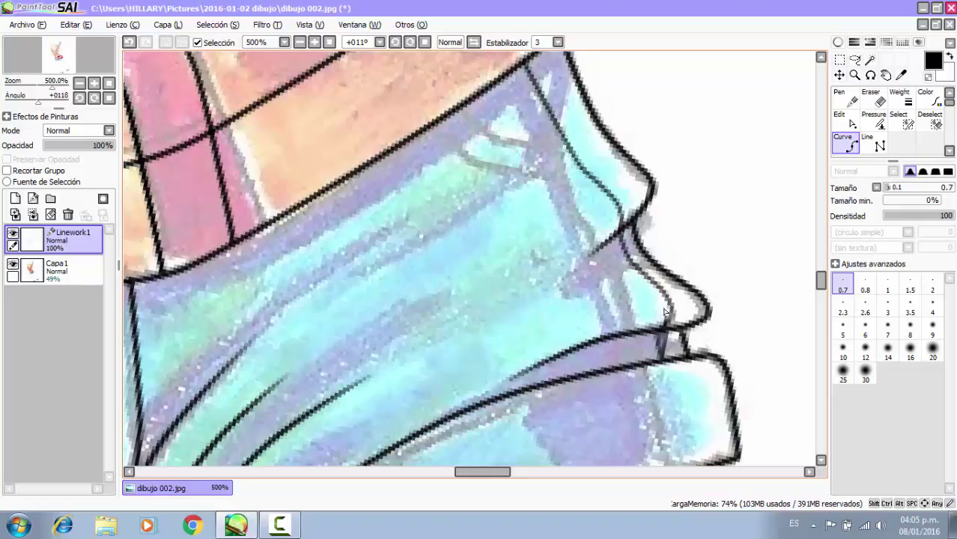
pyautogui.scroll(-2, 666, 312)
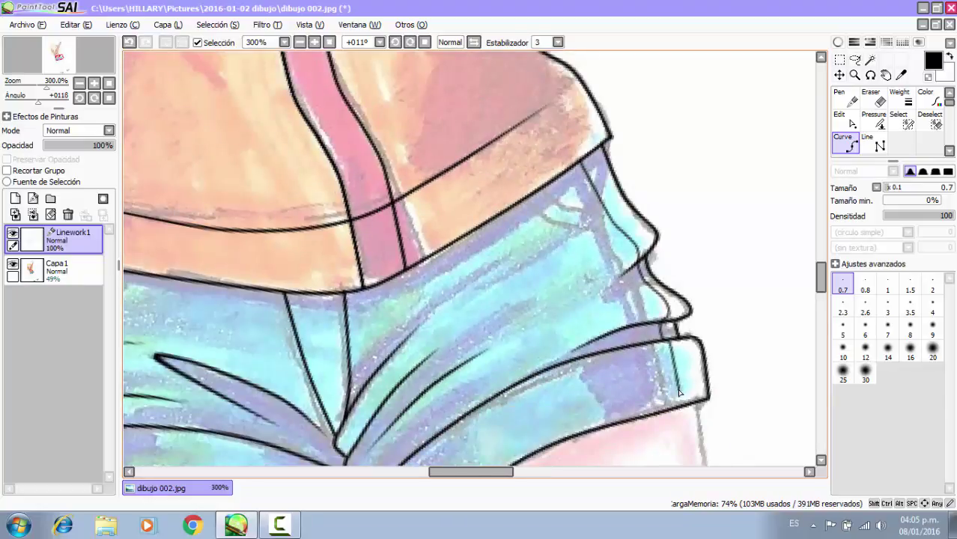
# Set the line size to 1.5 and trace the two curved lines of the left-side pocket from the seam to the jacket hem.
pyautogui.scroll(-2, 701, 307)
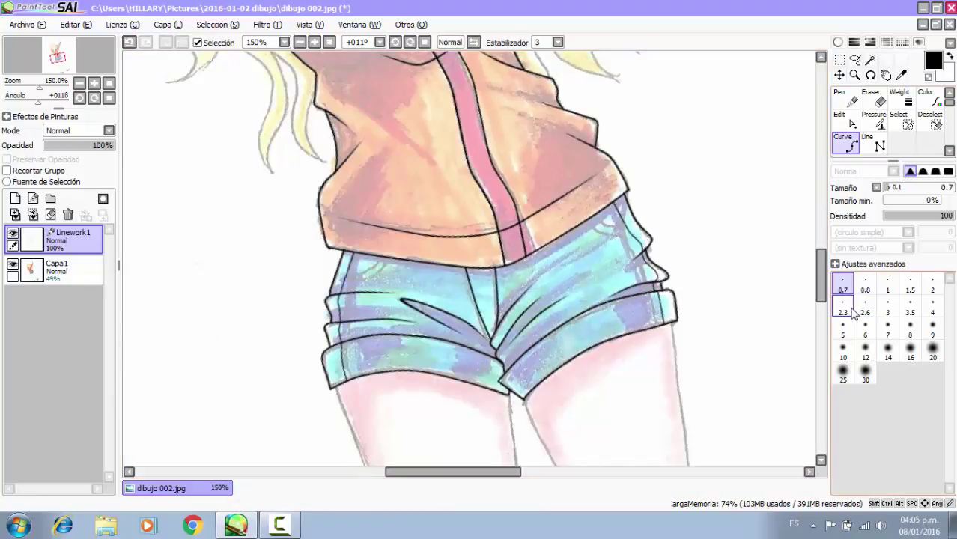
pyautogui.scroll(-3, 557, 305)
pyautogui.scroll(1, 604, 292)
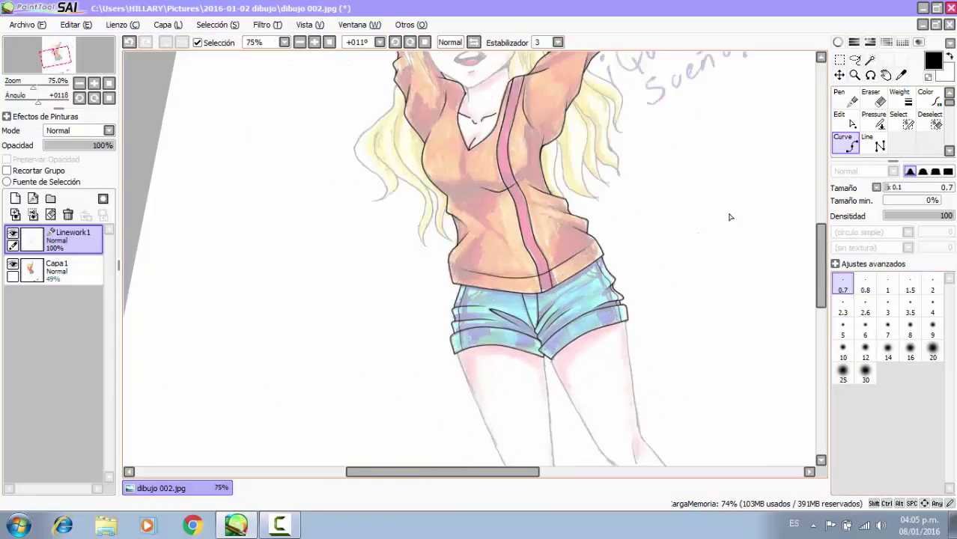
pyautogui.click(910, 284)
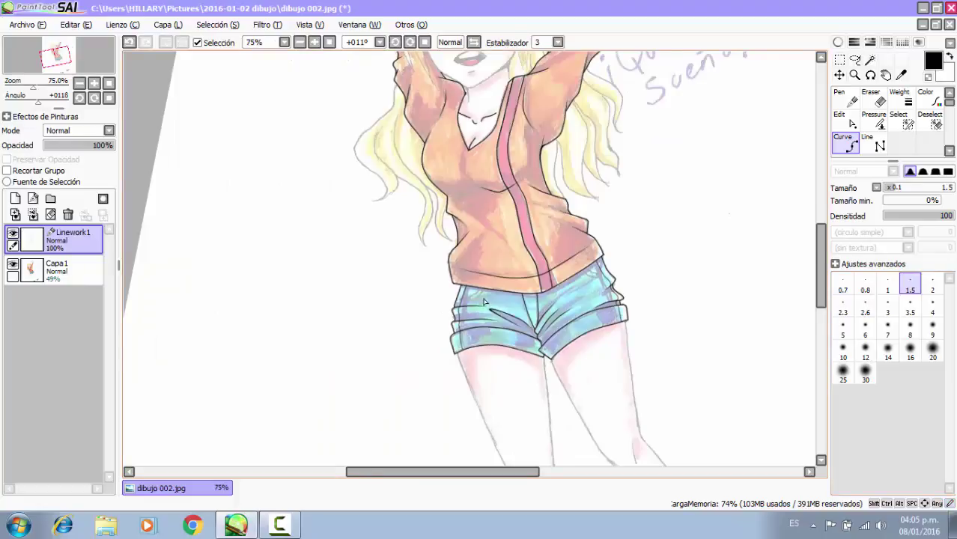
pyautogui.scroll(6, 453, 289)
pyautogui.click(466, 283)
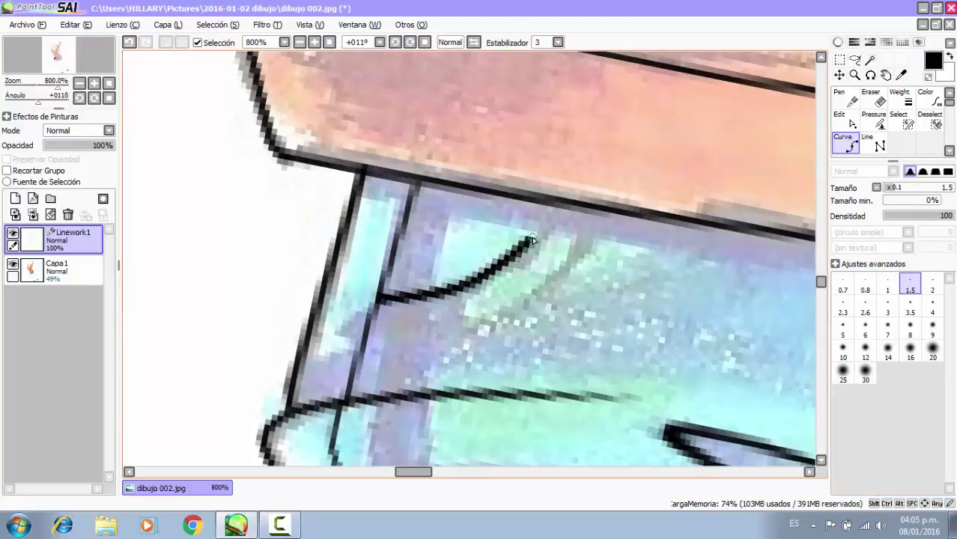
pyautogui.click(533, 239)
pyautogui.doubleClick(554, 203)
pyautogui.click(367, 338)
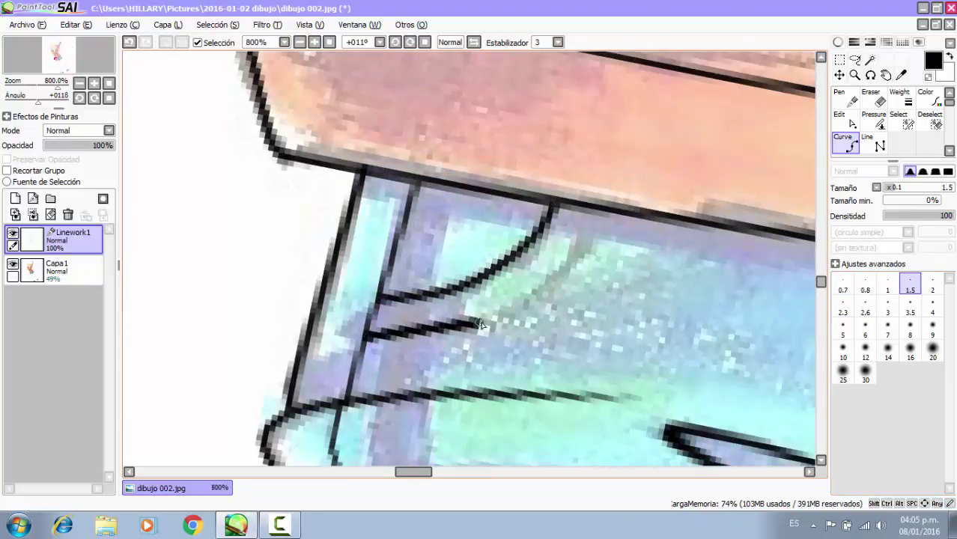
pyautogui.click(489, 318)
pyautogui.doubleClick(591, 209)
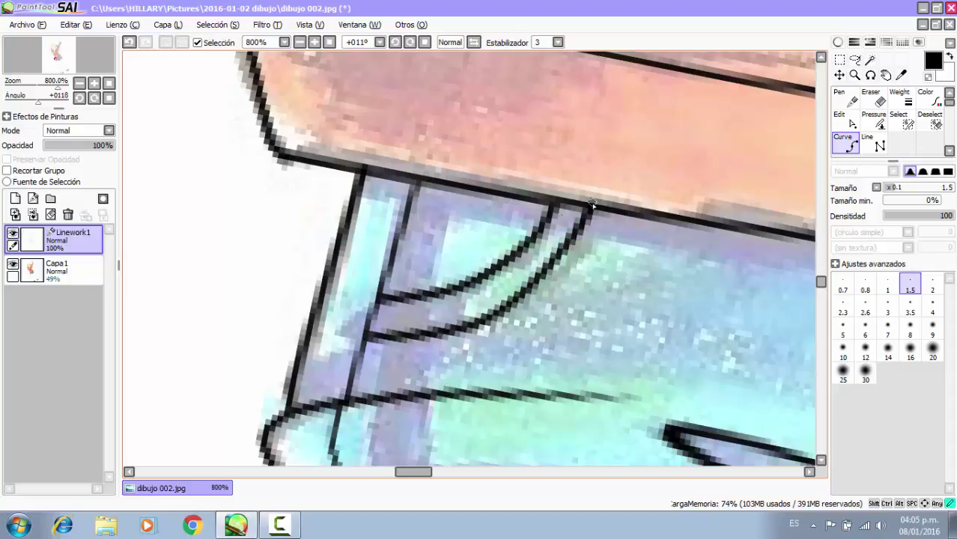
# Trace the two curved lines of the right-side pocket between the jacket hem and the side seam, aligning the upper line's end with the seam.
pyautogui.scroll(-5, 591, 209)
pyautogui.scroll(5, 503, 256)
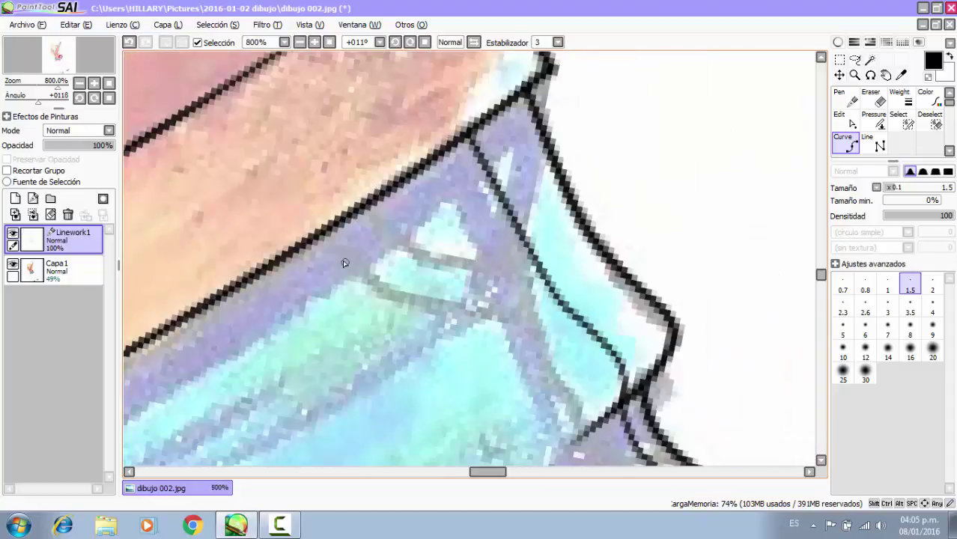
pyautogui.click(331, 234)
pyautogui.click(397, 302)
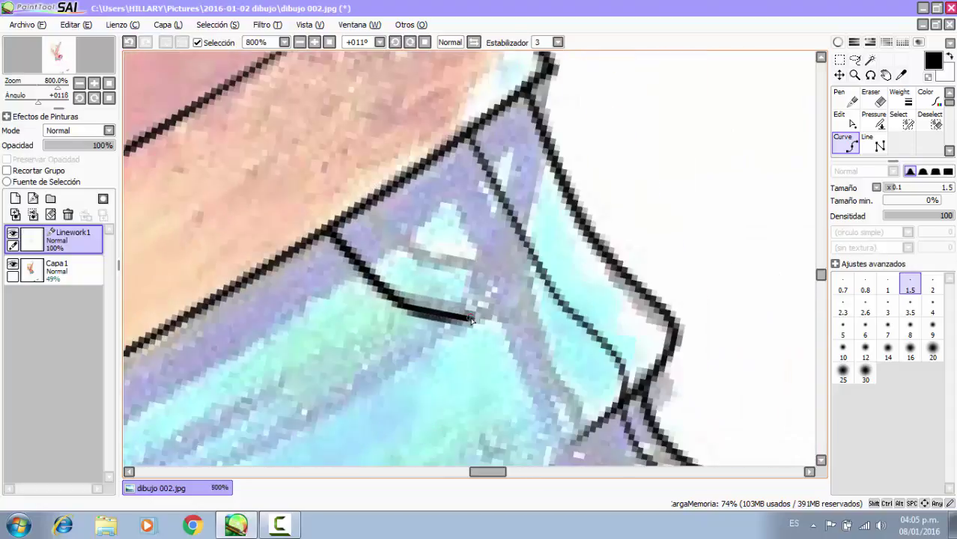
pyautogui.doubleClick(576, 321)
pyautogui.click(565, 291)
pyautogui.click(438, 264)
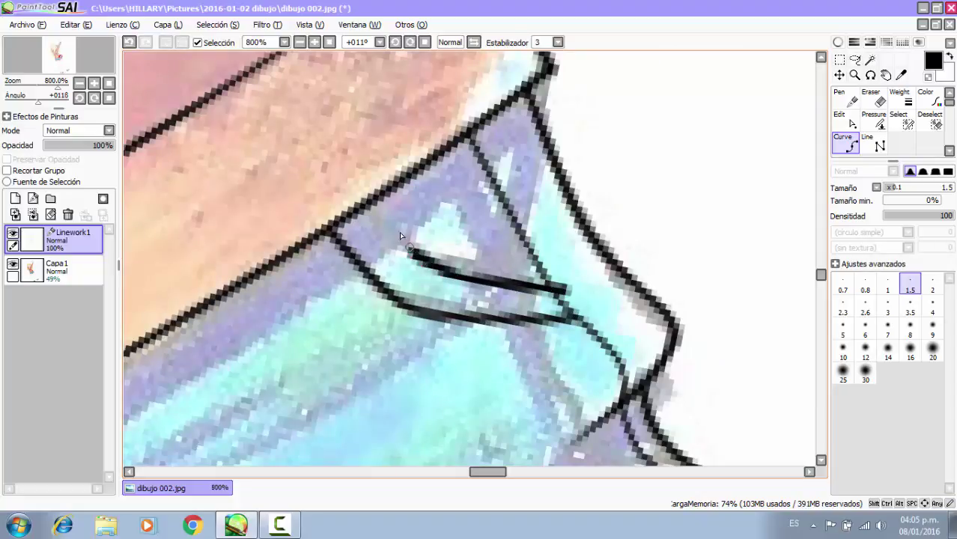
pyautogui.doubleClick(360, 207)
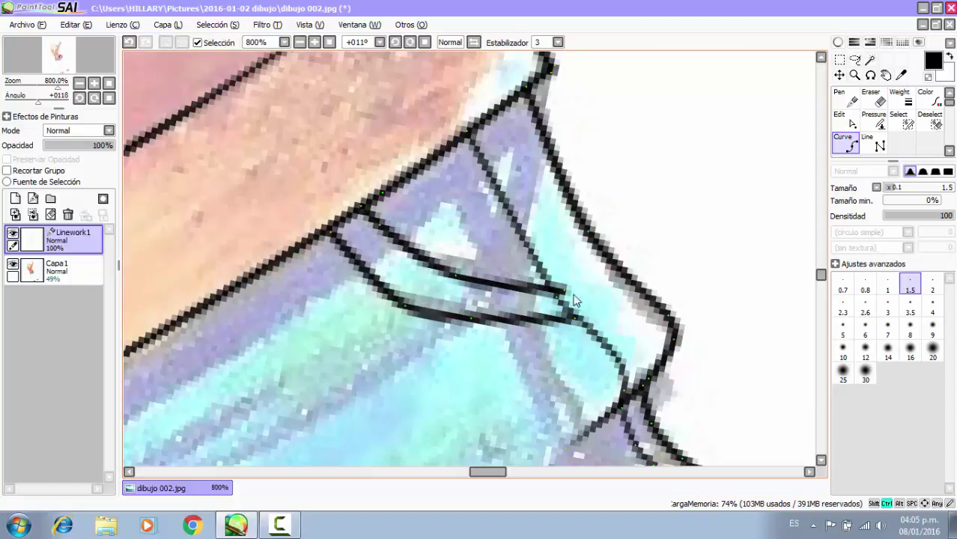
# Draw a test curve on the blank area beside the shorts and remove it again.
pyautogui.scroll(-2, 474, 227)
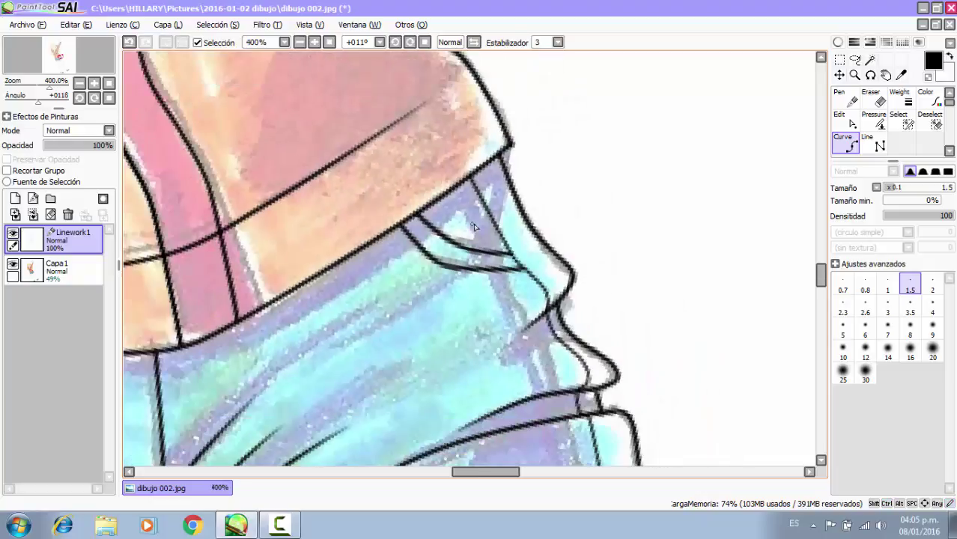
pyautogui.scroll(-3, 473, 227)
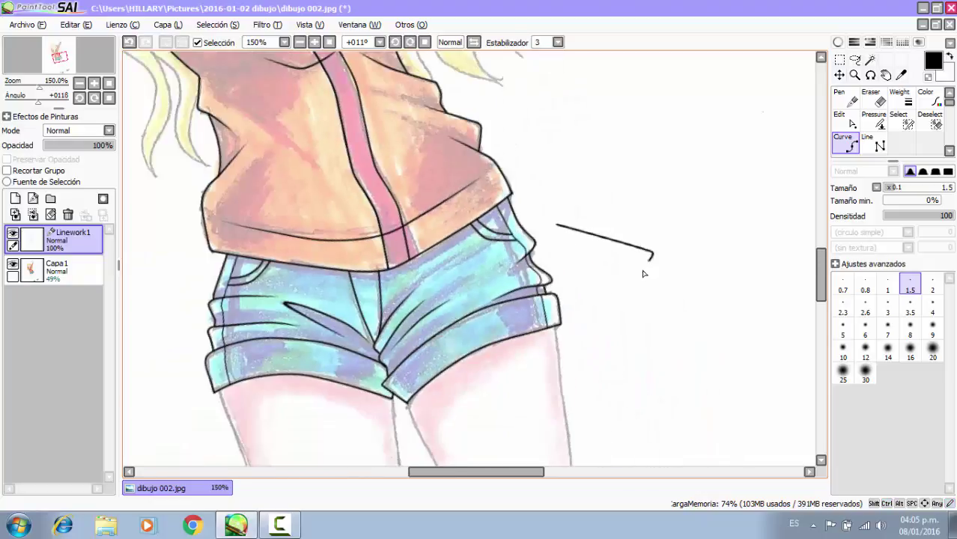
pyautogui.click(630, 290)
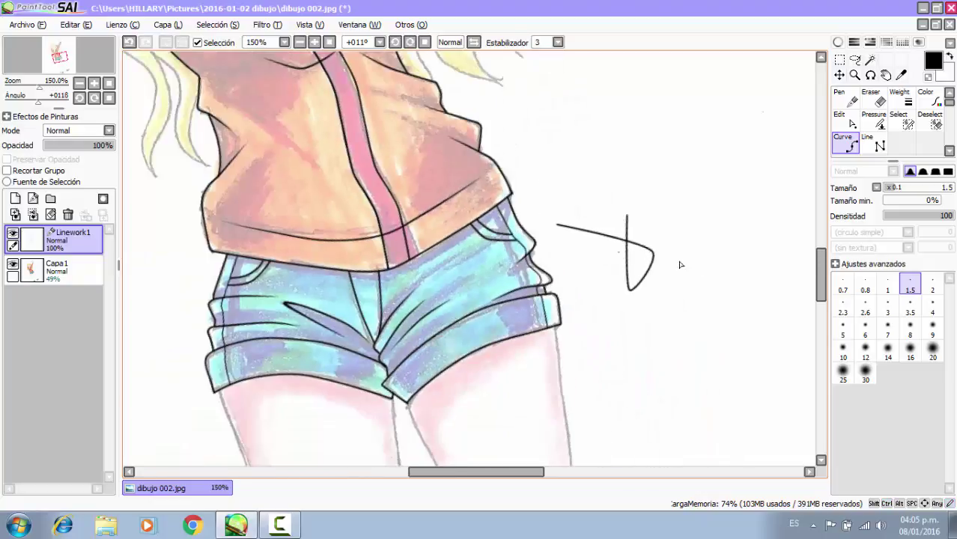
pyautogui.scroll(3, 693, 244)
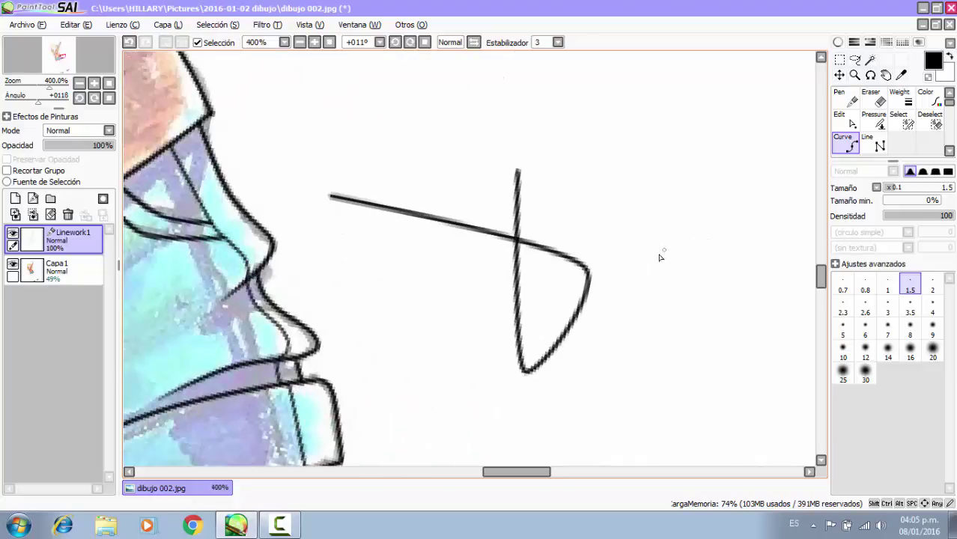
pyautogui.keyDown('alt'); pyautogui.click(517, 292); pyautogui.keyUp('alt')
pyautogui.hotkey('ctrl', 'z')
pyautogui.hotkey('ctrl', 'z')
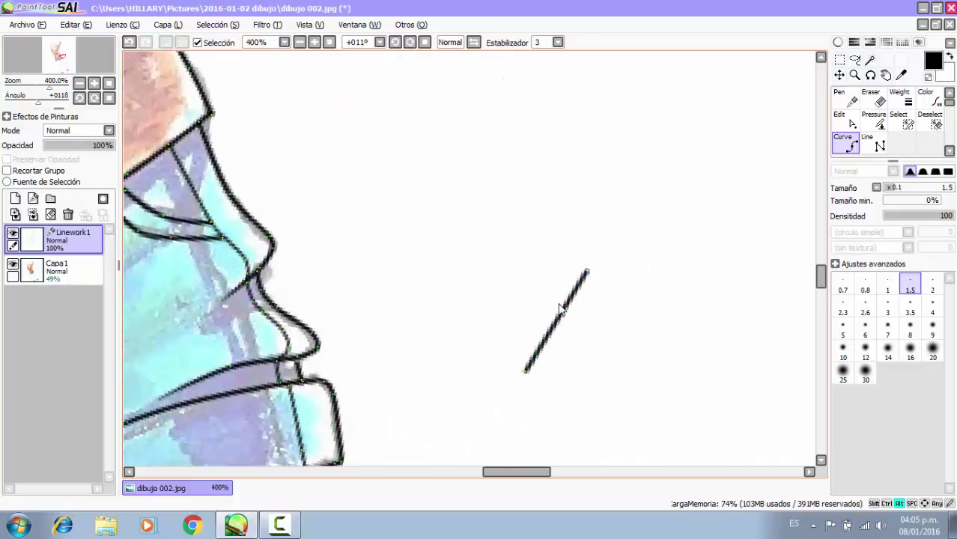
# Draw a looping test curve on the blank area beside the shorts and erase the whole stroke with the Edit tool's Borrar Trazo option.
pyautogui.click(497, 235)
pyautogui.click(639, 211)
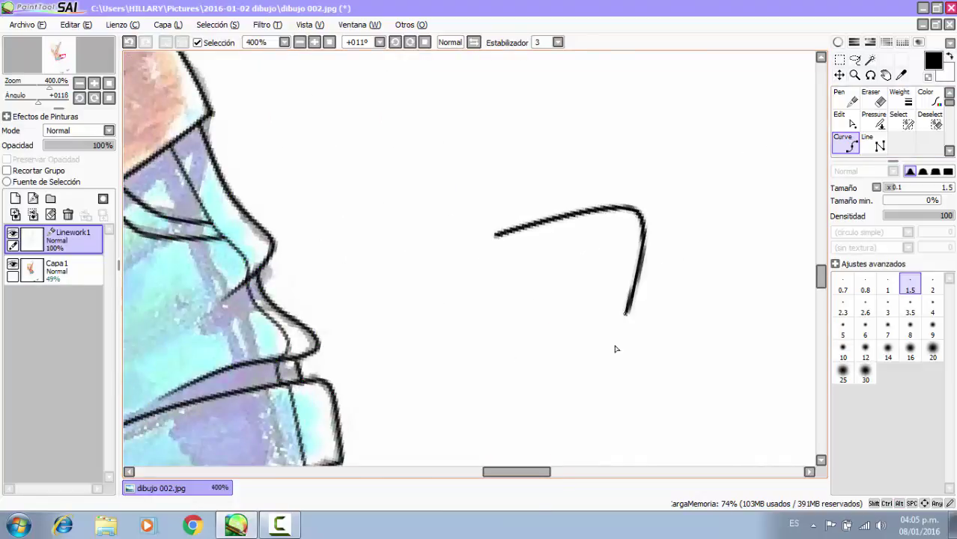
pyautogui.click(614, 351)
pyautogui.click(546, 120)
pyautogui.click(735, 213)
pyautogui.click(547, 319)
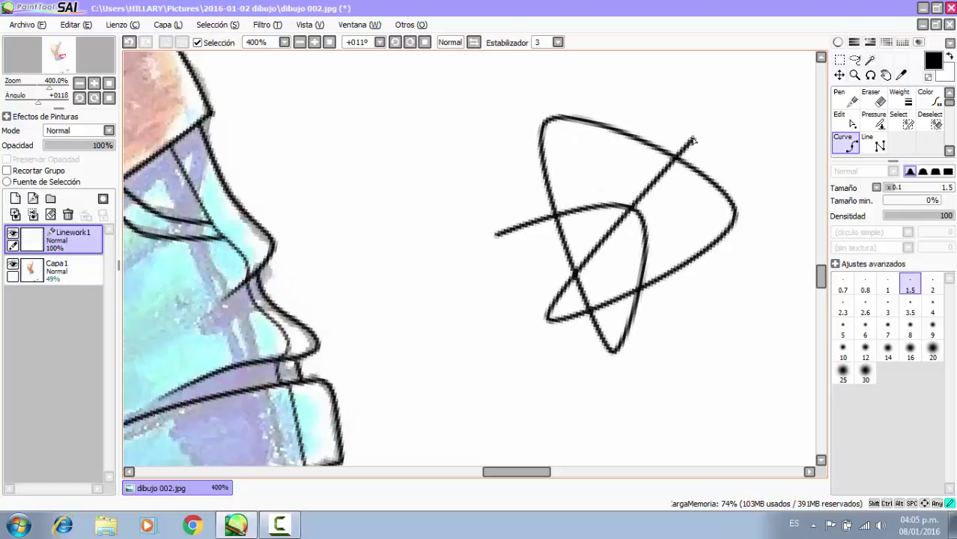
pyautogui.click(845, 120)
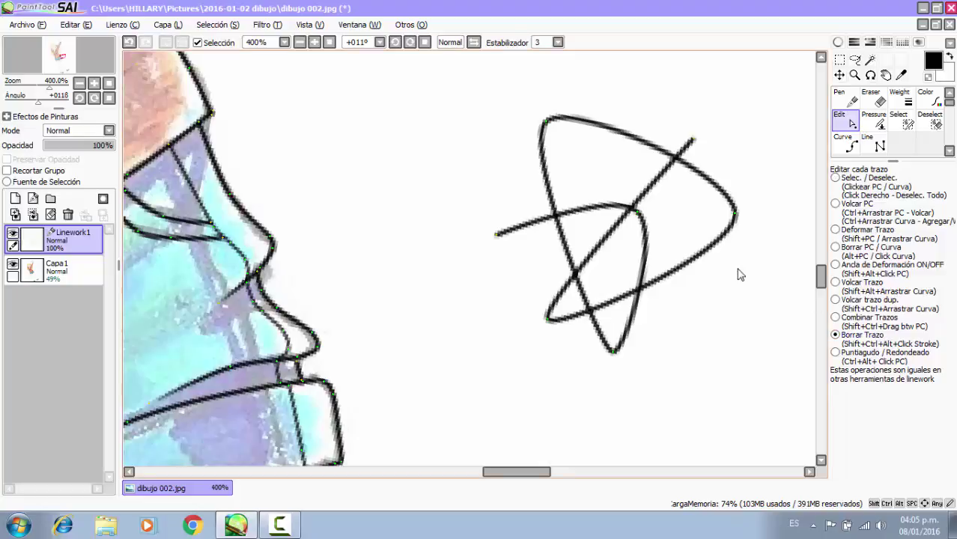
pyautogui.keyDown('ctrl'); pyautogui.keyDown('alt'); pyautogui.keyDown('shift'); pyautogui.click(691, 268); pyautogui.keyUp('shift'); pyautogui.keyUp('alt'); pyautogui.keyUp('ctrl')
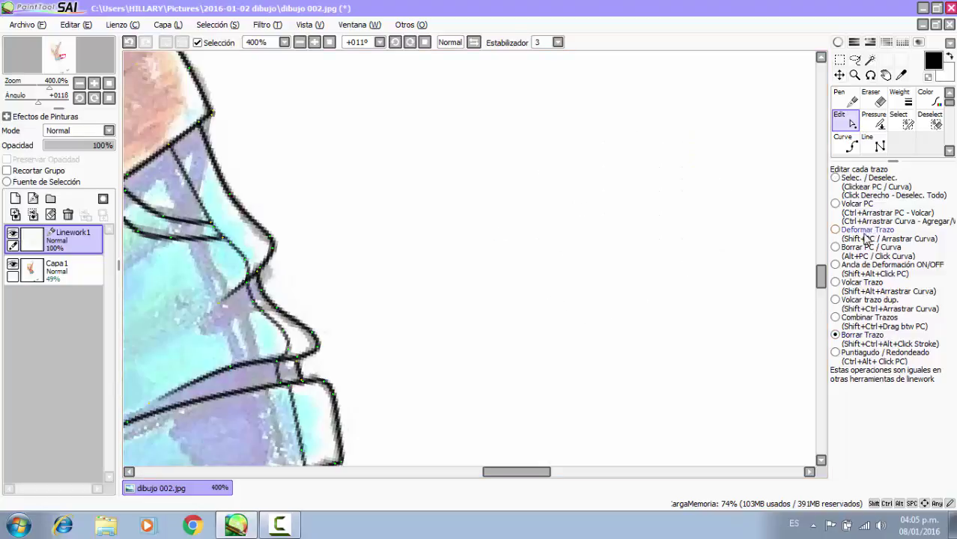
# Set the Edit tool to Deformar Trazo and try to deform the strokes where the jacket hem meets the shorts.
pyautogui.scroll(-5, 791, 216)
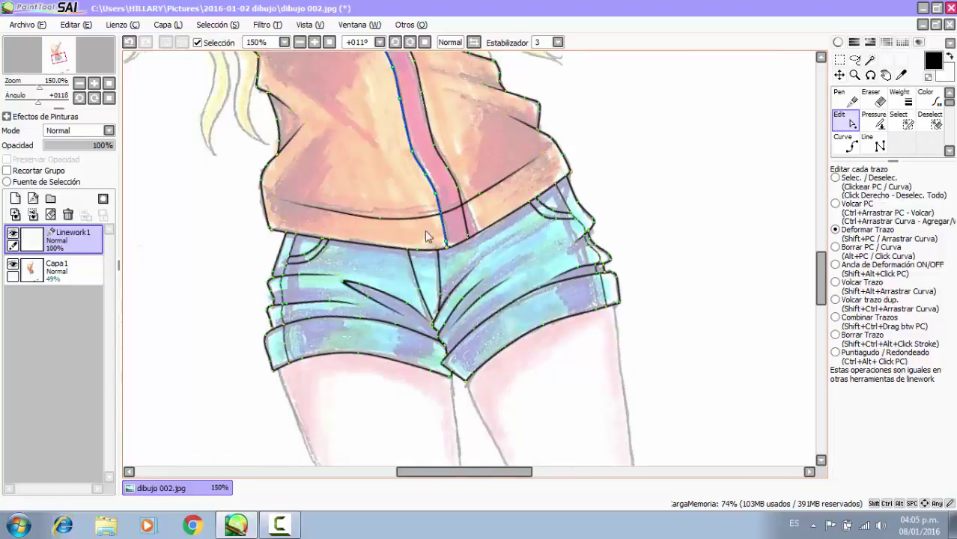
pyautogui.scroll(-3, 515, 251)
pyautogui.scroll(3, 510, 243)
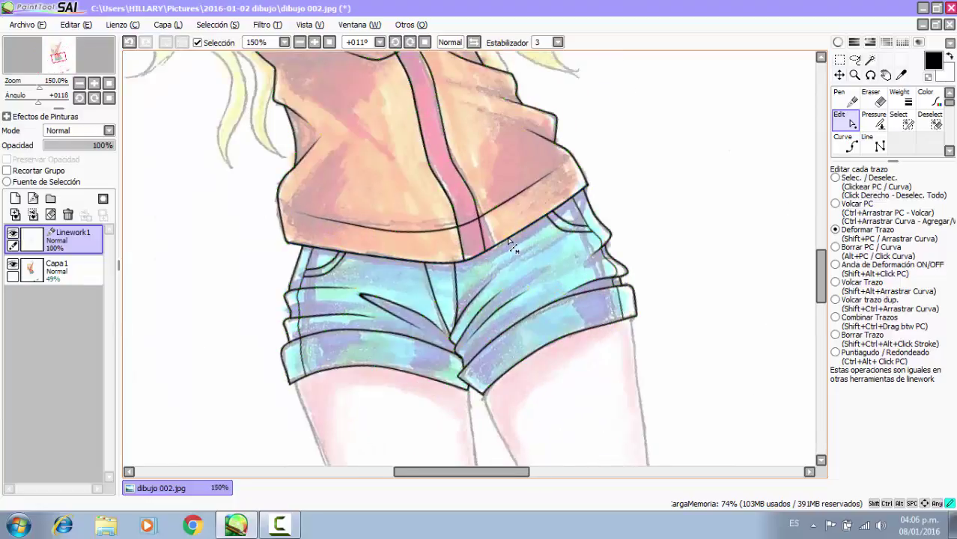
pyautogui.moveTo(509, 239)
pyautogui.mouseDown()
pyautogui.moveTo(510, 249)
pyautogui.moveTo(510, 208)
pyautogui.moveTo(515, 244)
pyautogui.mouseUp()
pyautogui.scroll(3, 444, 281)
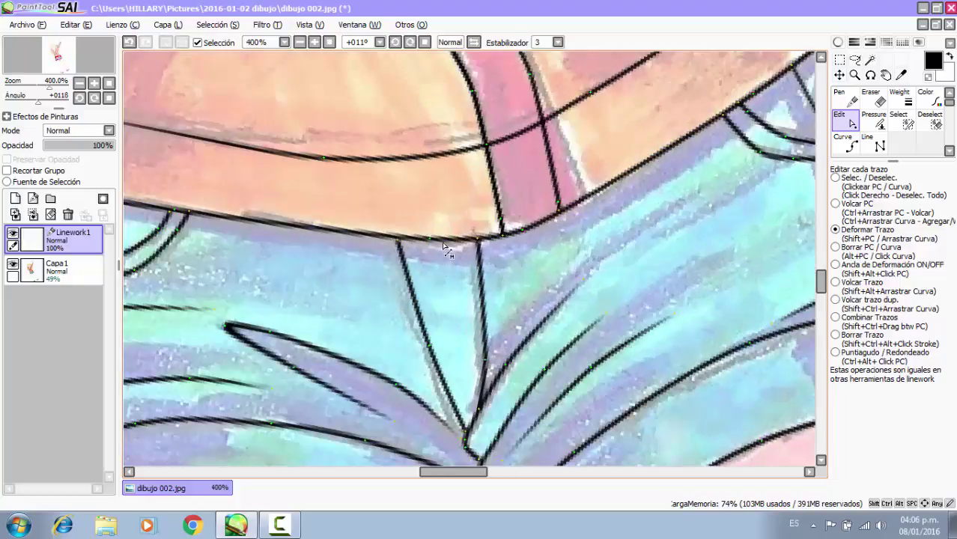
pyautogui.scroll(-4, 491, 278)
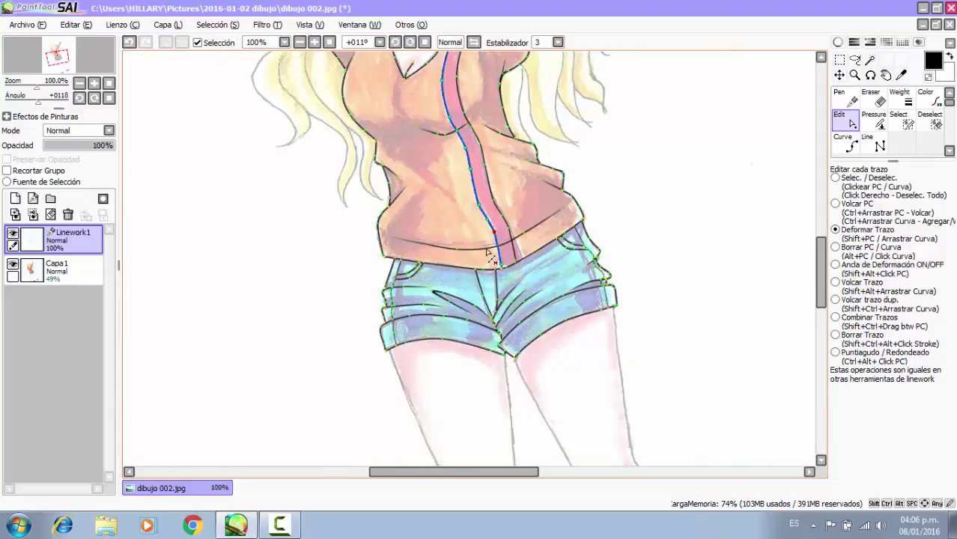
pyautogui.moveTo(482, 268)
pyautogui.mouseDown()
pyautogui.moveTo(474, 222)
pyautogui.moveTo(490, 285)
pyautogui.moveTo(491, 256)
pyautogui.moveTo(474, 296)
pyautogui.mouseUp()
pyautogui.scroll(3, 491, 257)
pyautogui.scroll(-3, 531, 322)
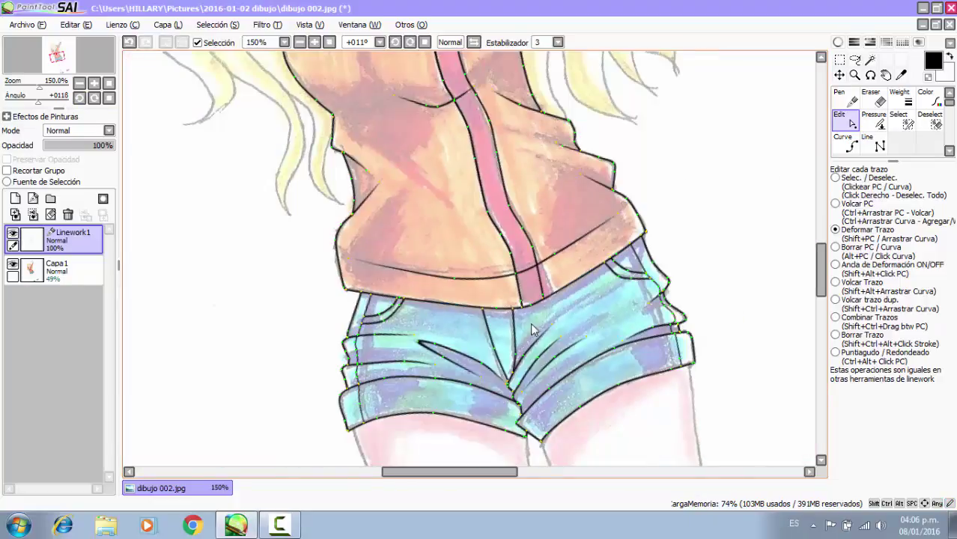
# Trace the inner thigh of the character's left leg from the shorts cuff to the knee with the 1.5 Curve tool.
pyautogui.click(847, 144)
pyautogui.scroll(-2, 605, 226)
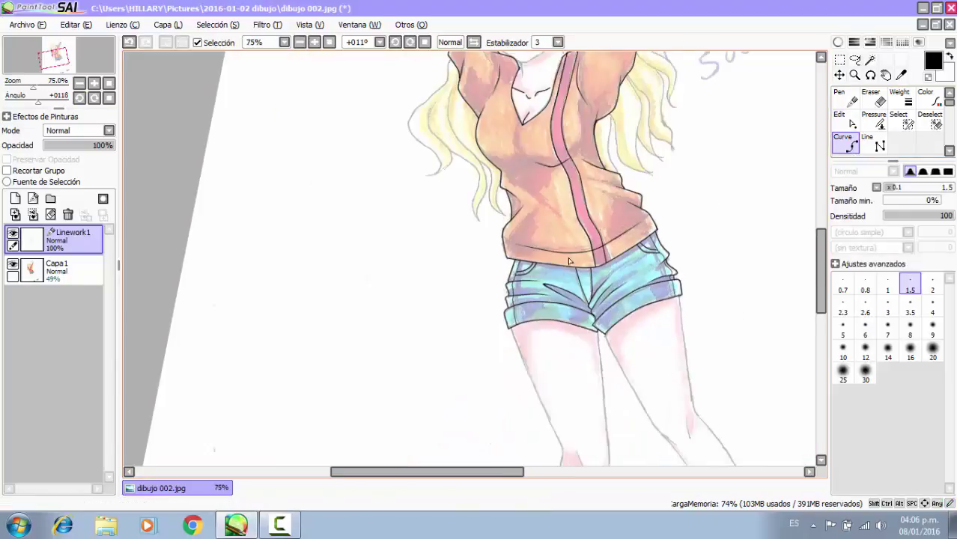
pyautogui.scroll(-3, 569, 260)
pyautogui.scroll(6, 566, 232)
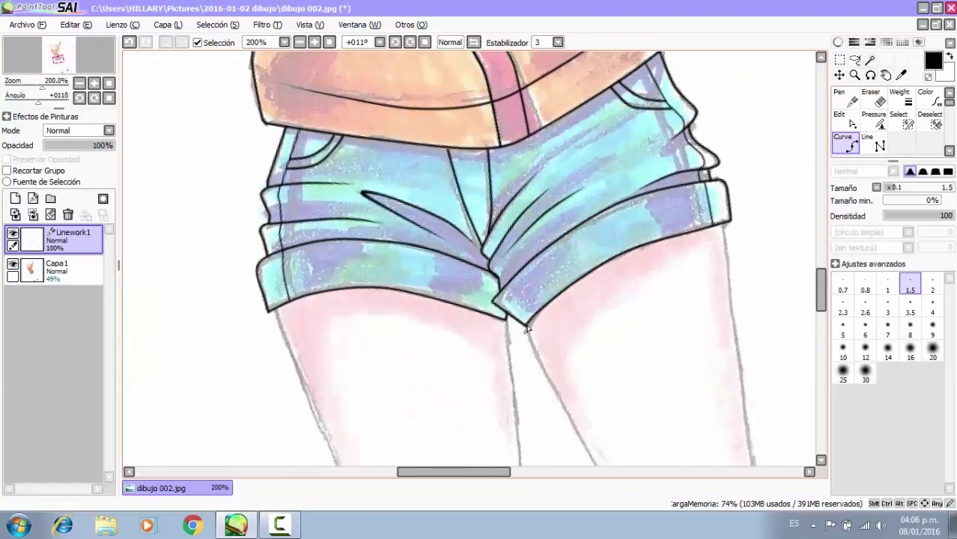
pyautogui.click(527, 326)
pyautogui.scroll(-3, 536, 329)
pyautogui.scroll(3, 554, 322)
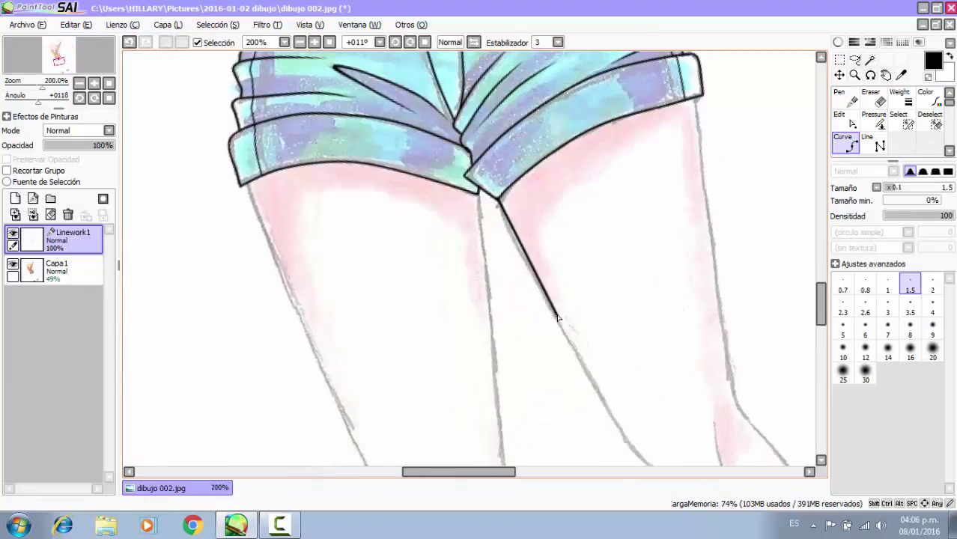
pyautogui.scroll(-3, 570, 345)
pyautogui.scroll(5, 581, 361)
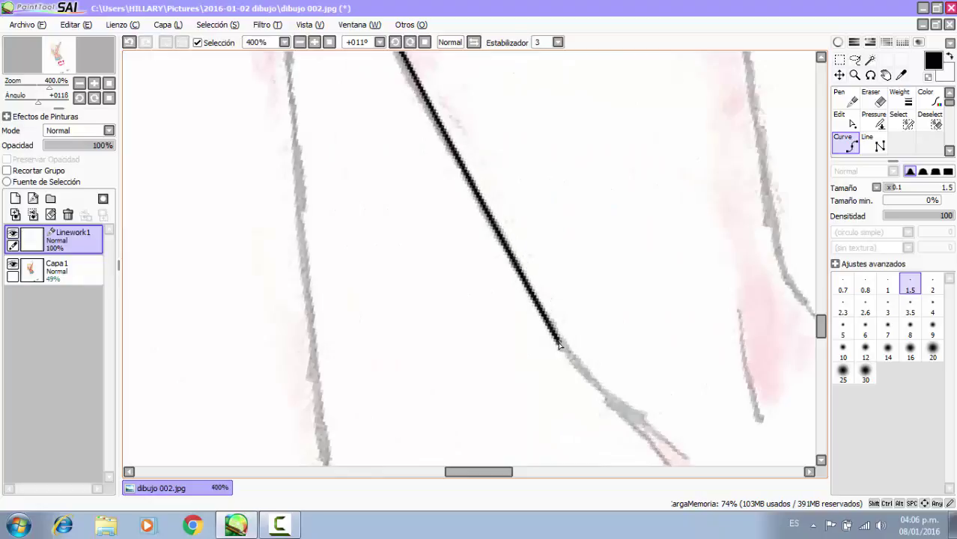
pyautogui.doubleClick(688, 458)
# Trace the short knee crease on the left leg as a separate curve.
pyautogui.click(761, 428)
pyautogui.click(744, 356)
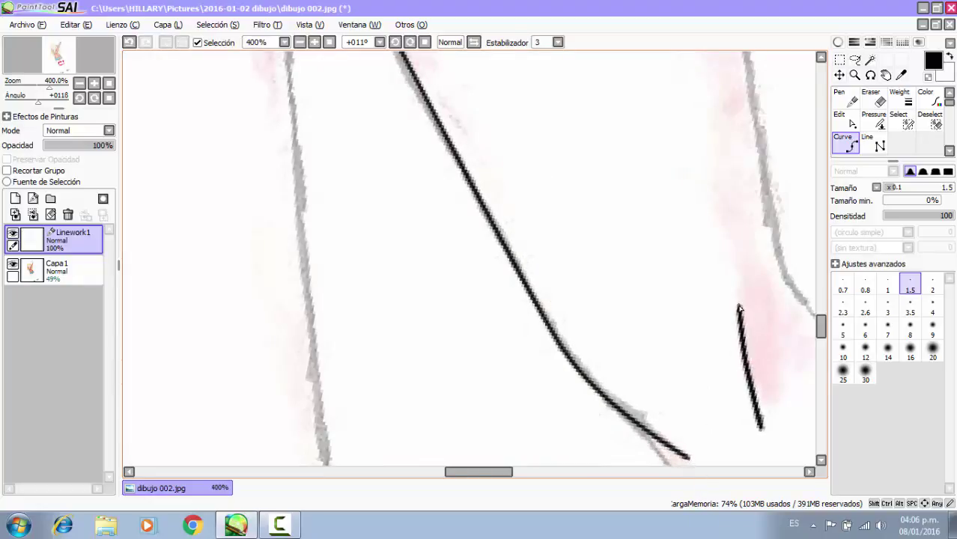
pyautogui.doubleClick(739, 306)
# Trace the outer contour of the left thigh from the outer corner of the shorts cuff down past the knee.
pyautogui.scroll(-3, 583, 367)
pyautogui.scroll(2, 626, 105)
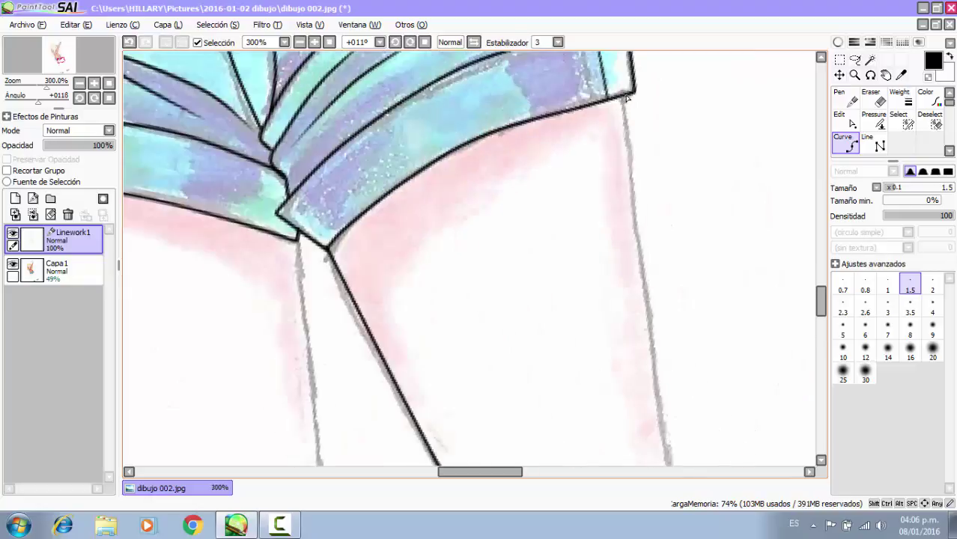
pyautogui.scroll(-3, 641, 178)
pyautogui.scroll(4, 641, 180)
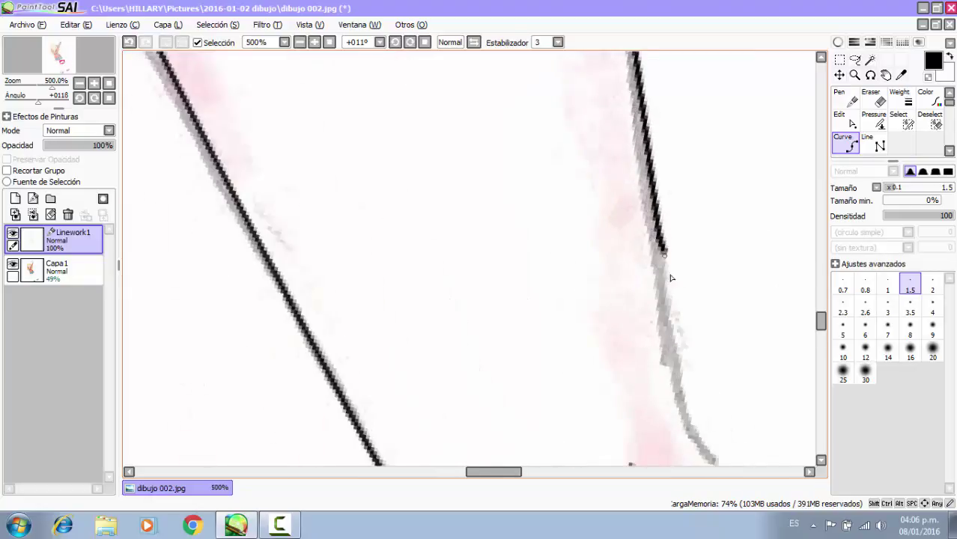
pyautogui.scroll(-3, 627, 334)
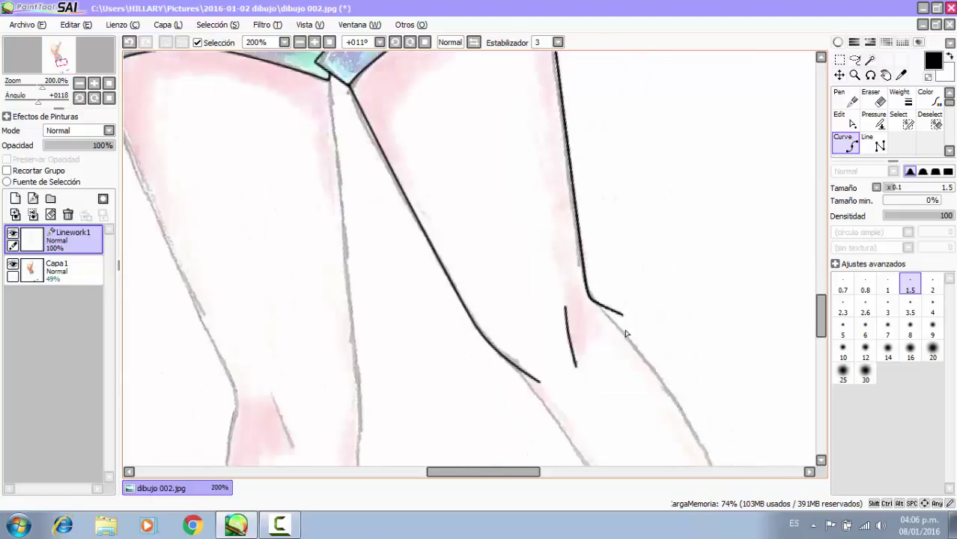
pyautogui.scroll(-3, 646, 284)
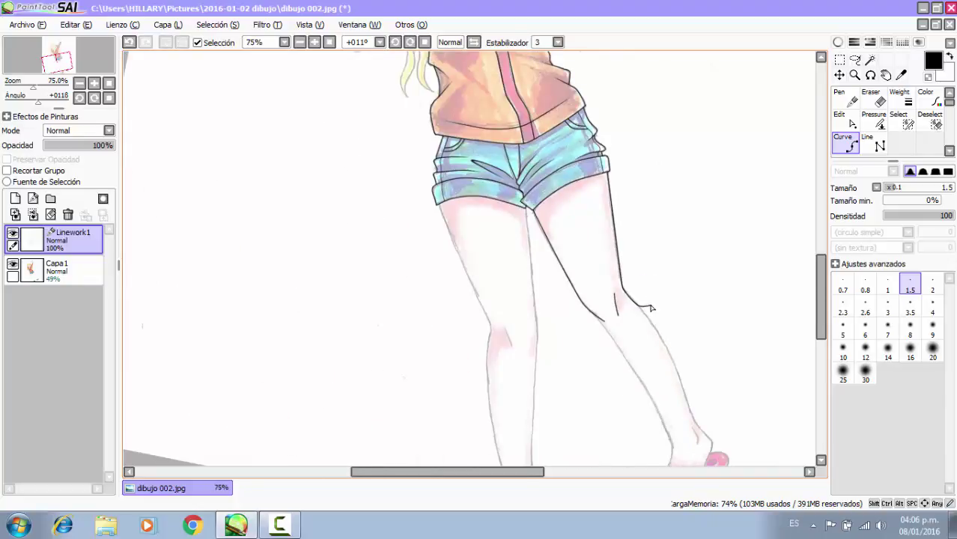
# Continue the left leg's outer curve from the knee along the upper calf.
pyautogui.press('Delete')
pyautogui.press('Delete')
pyautogui.press('Delete')
pyautogui.scroll(-2, 566, 213)
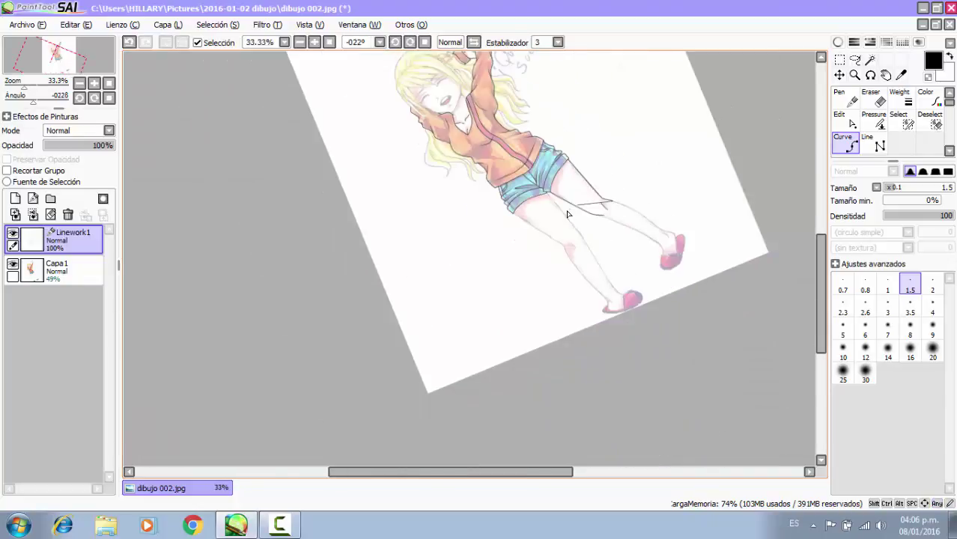
pyautogui.scroll(-1, 566, 213)
pyautogui.press('Delete')
pyautogui.scroll(6, 638, 216)
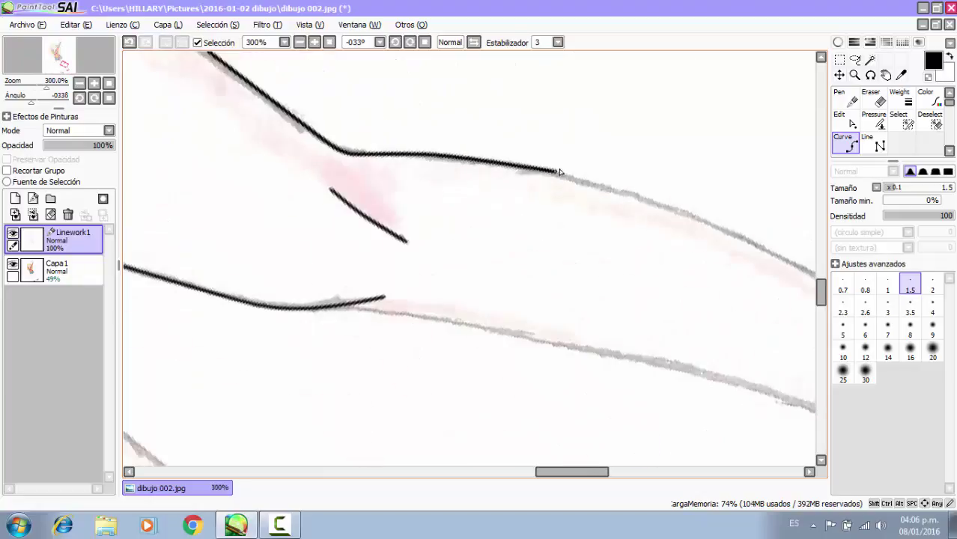
# Extend the outer curve down the rest of the calf and around the ankle to the slipper.
pyautogui.scroll(-4, 563, 171)
pyautogui.scroll(1, 598, 180)
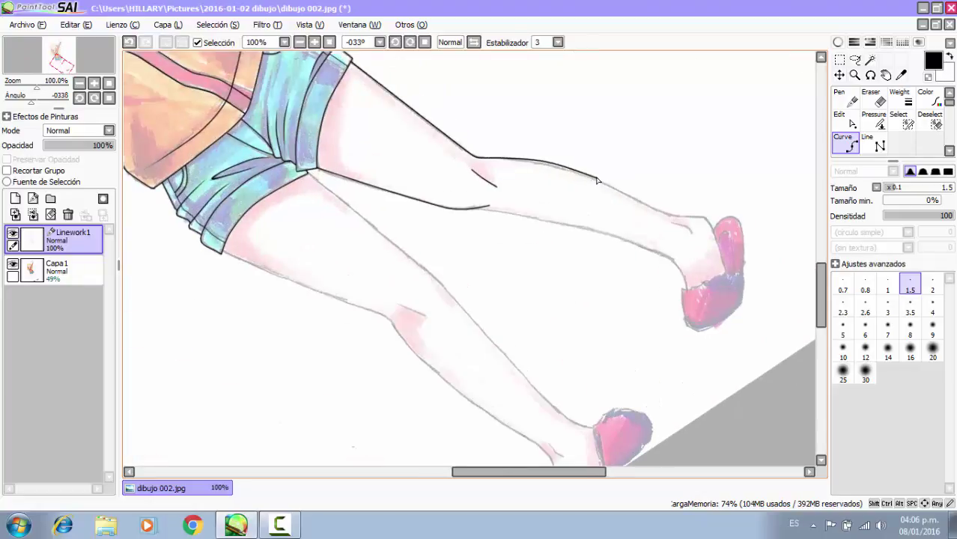
pyautogui.scroll(3, 629, 197)
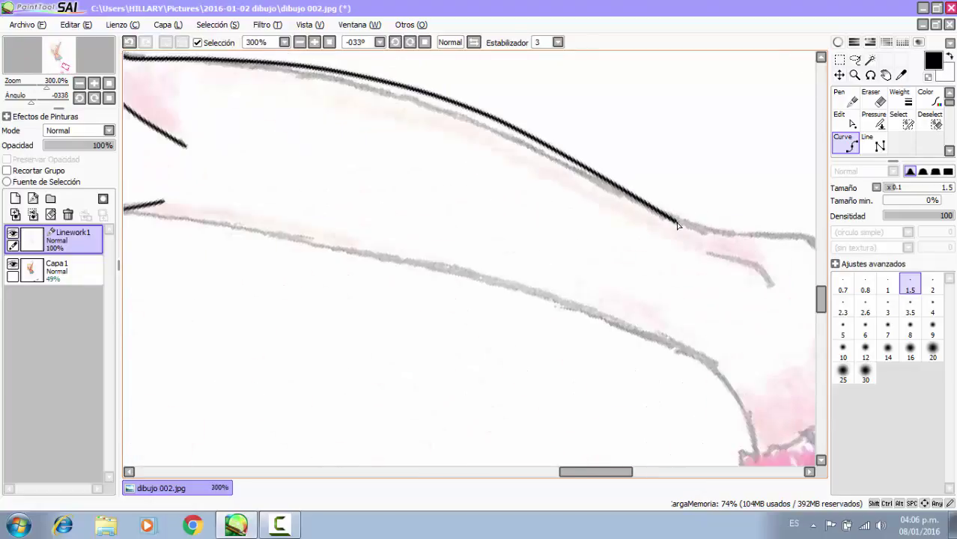
pyautogui.scroll(-4, 618, 226)
pyautogui.scroll(4, 619, 225)
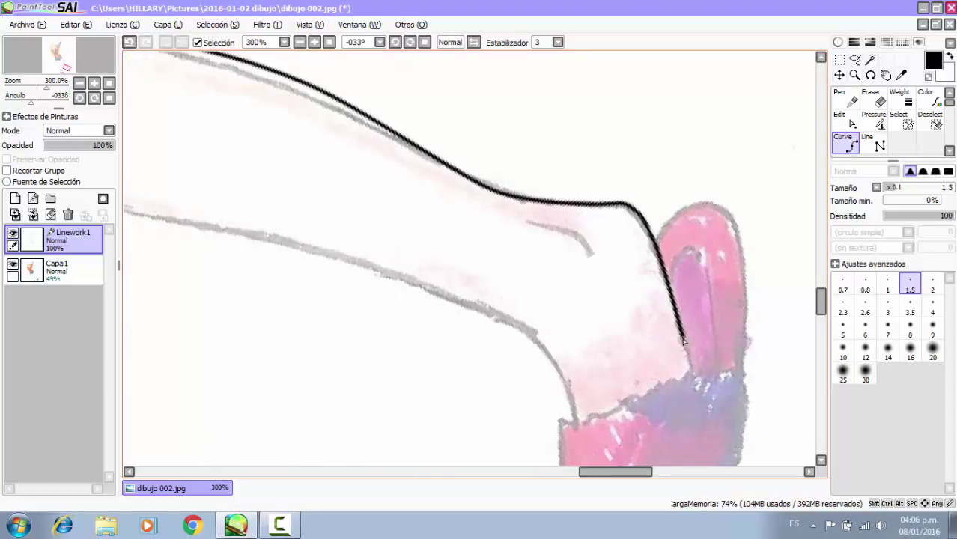
# Trace the opposite edge of the left lower leg from the slipper up to the knee, joining the thigh line.
pyautogui.scroll(1, 575, 420)
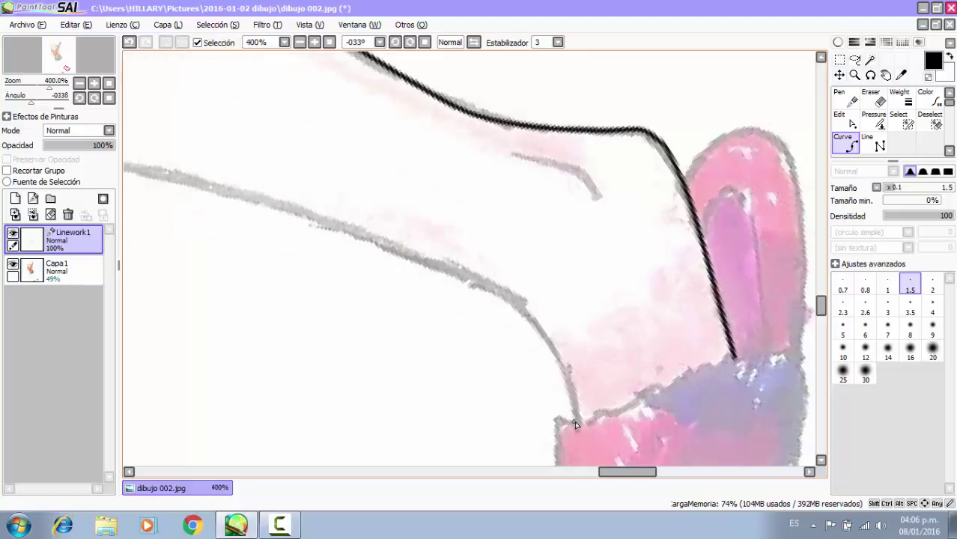
pyautogui.click(575, 421)
pyautogui.click(502, 293)
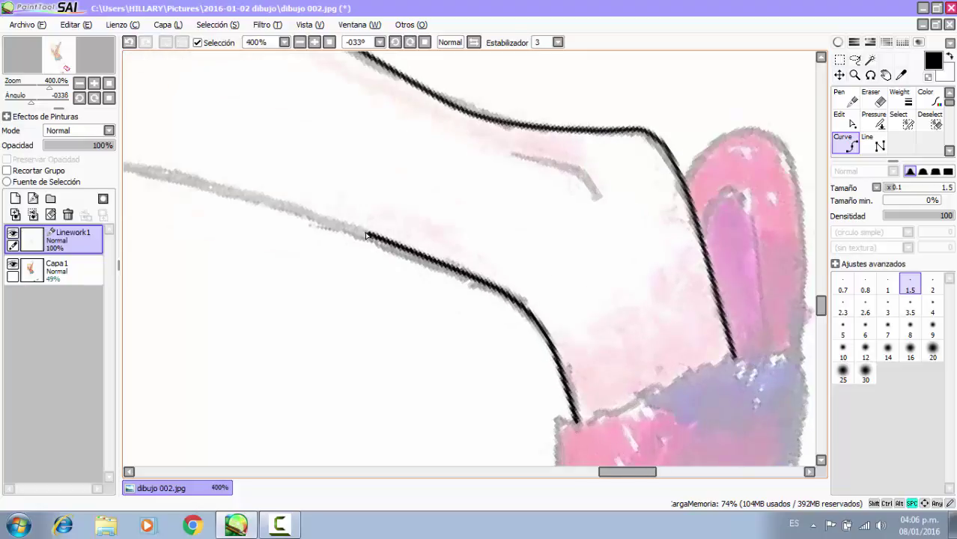
pyautogui.moveTo(367, 231); pyautogui.dragTo(666, 349)
pyautogui.click(613, 333)
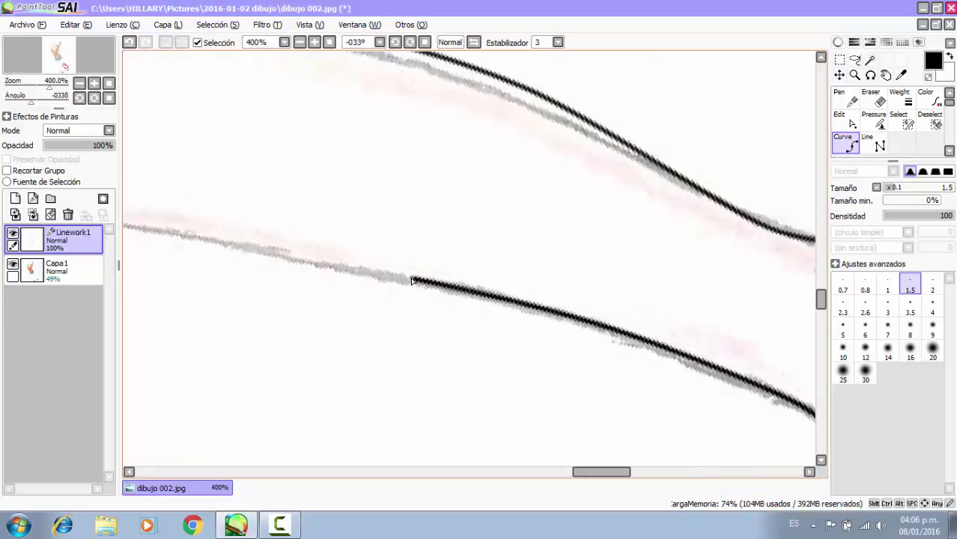
pyautogui.moveTo(399, 277); pyautogui.dragTo(826, 390)
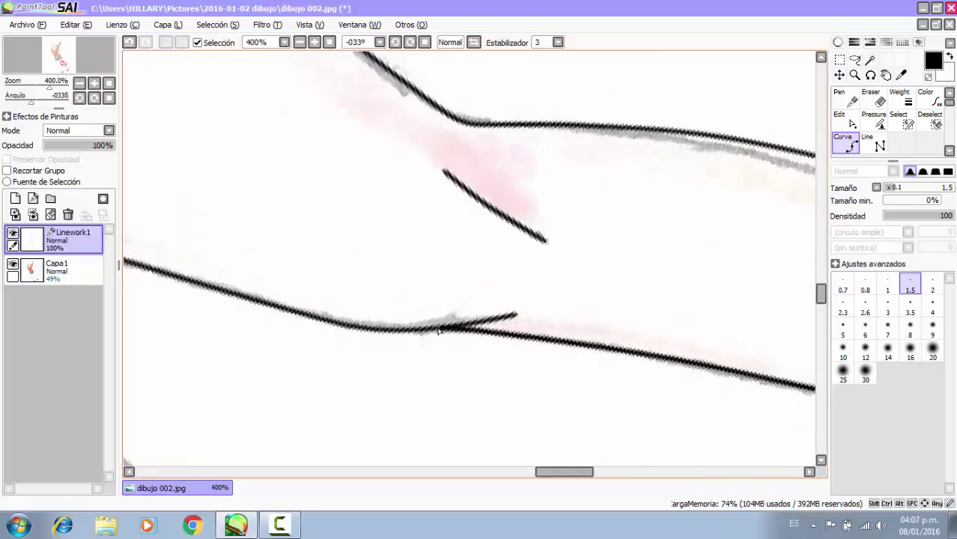
# Taper the knee crease and the end of the inner thigh line by lowering their control points' pressure.
pyautogui.scroll(-6, 441, 330)
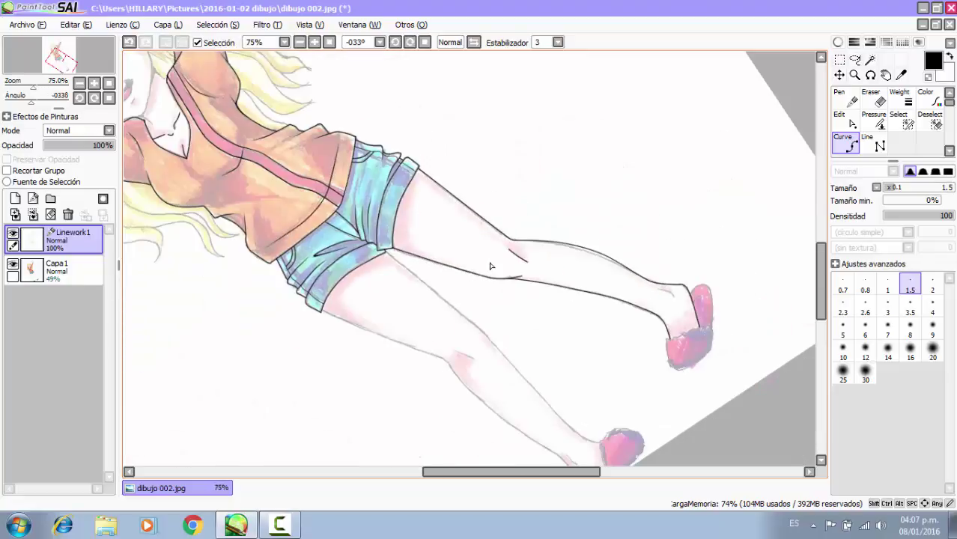
pyautogui.scroll(4, 490, 266)
pyautogui.click(873, 122)
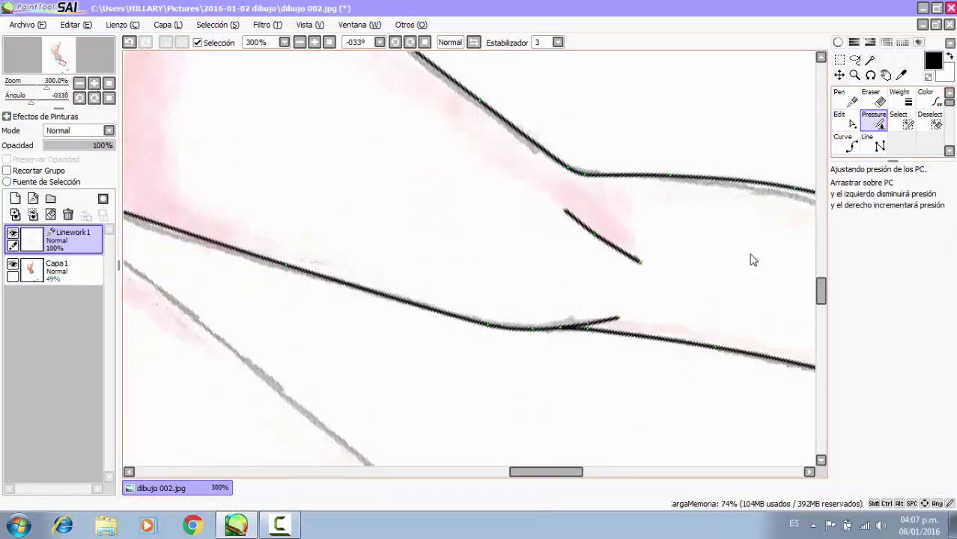
pyautogui.moveTo(639, 262)
pyautogui.mouseDown()
pyautogui.moveTo(586, 223)
pyautogui.moveTo(343, 291)
pyautogui.moveTo(494, 259)
pyautogui.mouseUp()
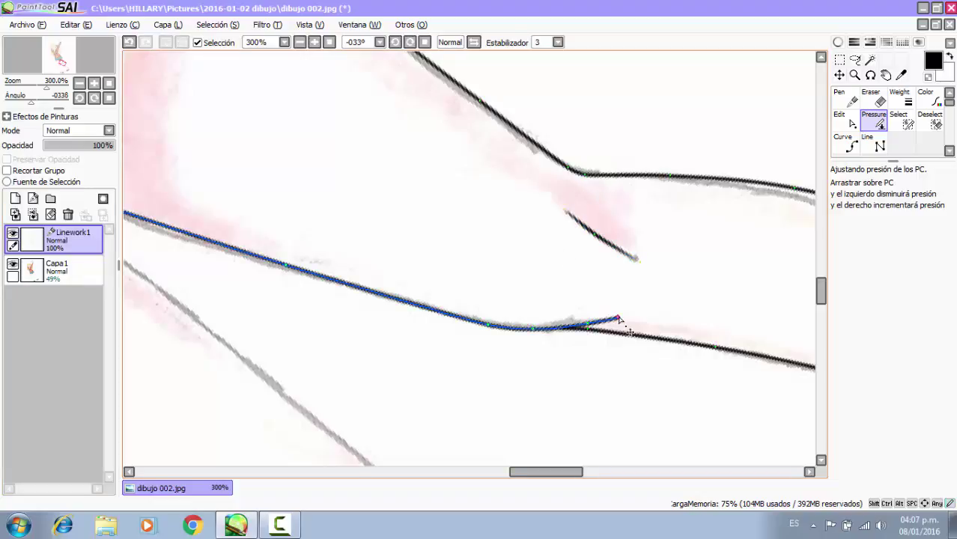
pyautogui.moveTo(619, 318); pyautogui.dragTo(31, 384)
pyautogui.scroll(-3, 488, 197)
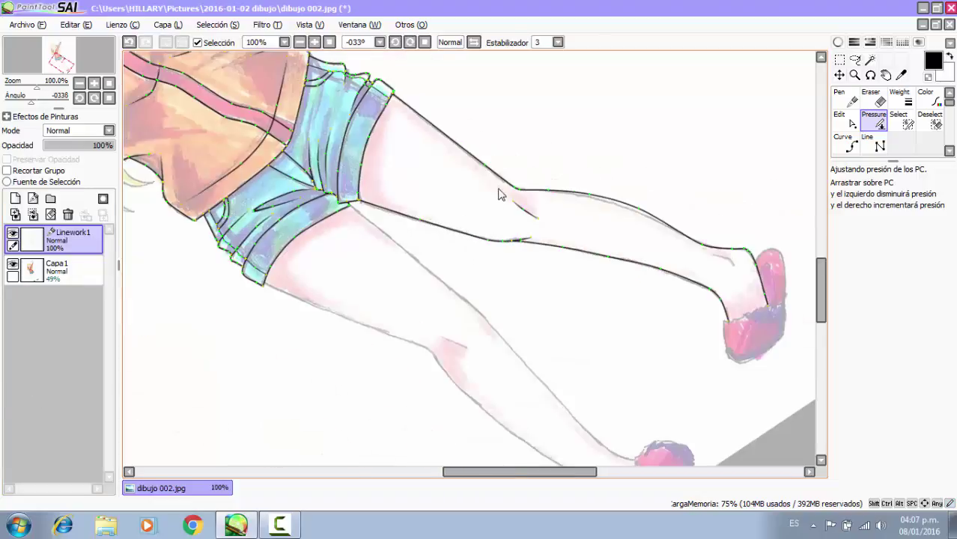
# Trace the small bent crease at the left ankle with the Curve tool.
pyautogui.click(849, 147)
pyautogui.scroll(4, 705, 265)
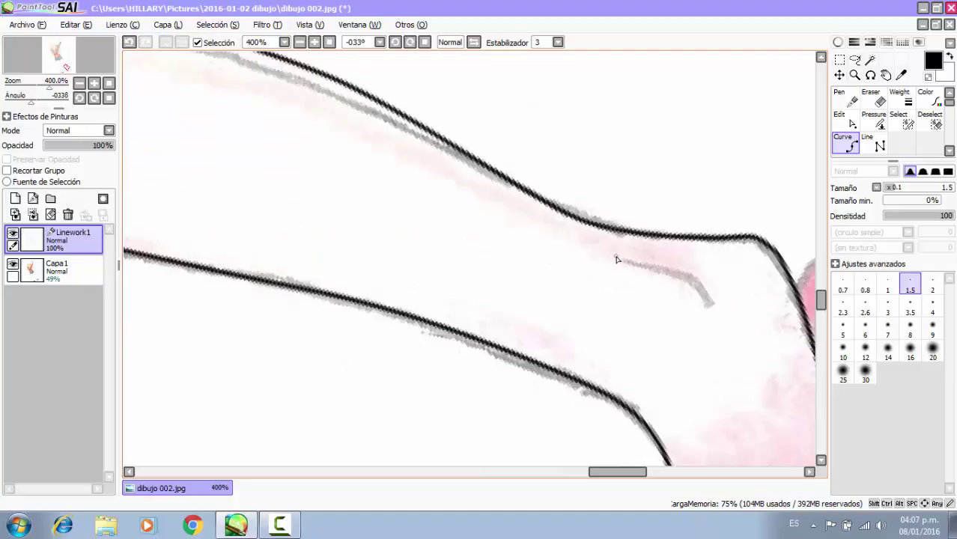
pyautogui.click(615, 259)
pyautogui.click(690, 280)
pyautogui.doubleClick(706, 296)
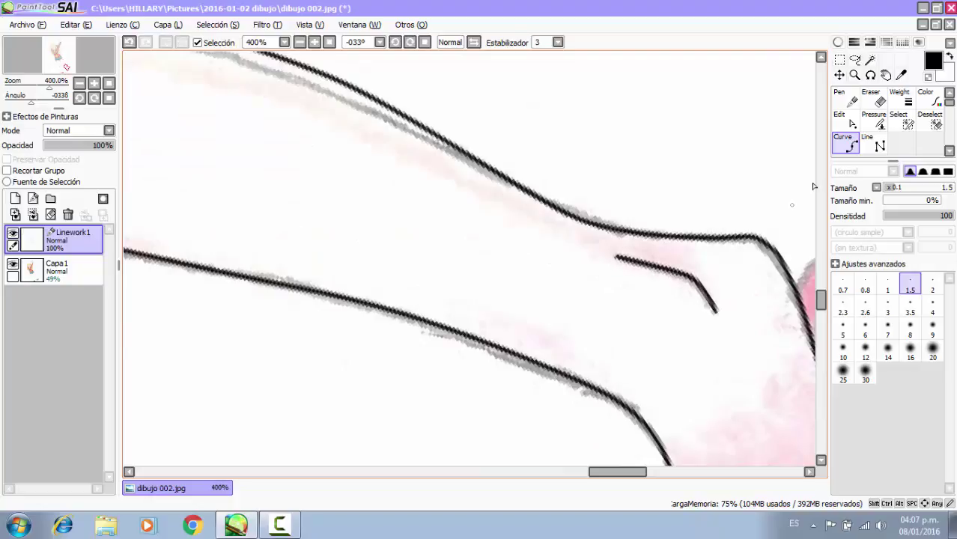
# Reduce the pressure on the ankle crease's control points to thin the line.
pyautogui.click(873, 120)
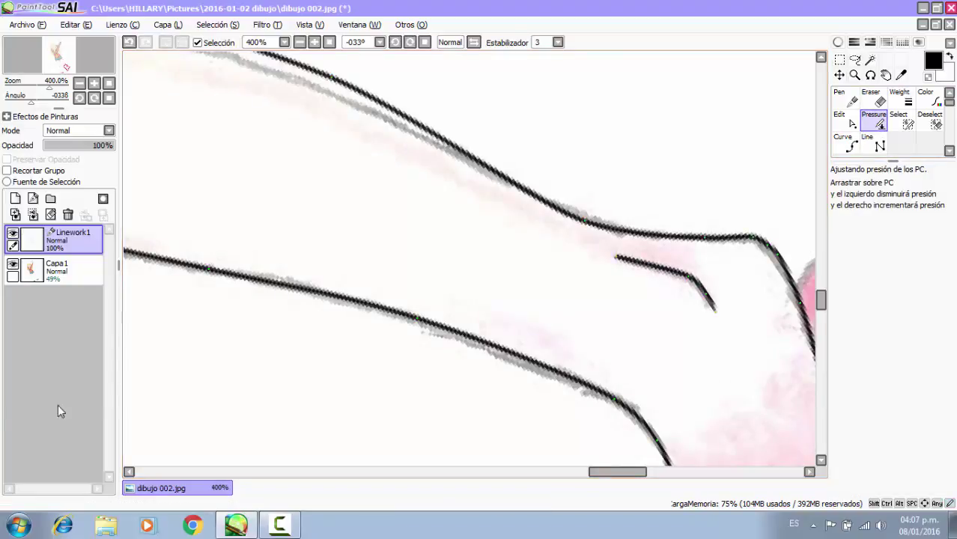
pyautogui.moveTo(616, 258)
pyautogui.mouseDown()
pyautogui.moveTo(498, 265)
pyautogui.moveTo(504, 324)
pyautogui.mouseUp()
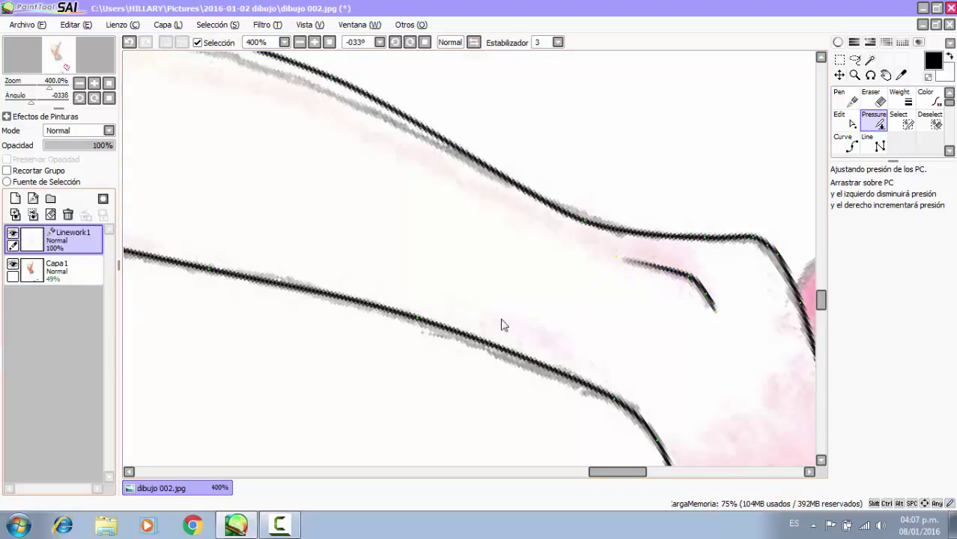
pyautogui.moveTo(687, 272); pyautogui.dragTo(706, 261)
pyautogui.scroll(-5, 658, 148)
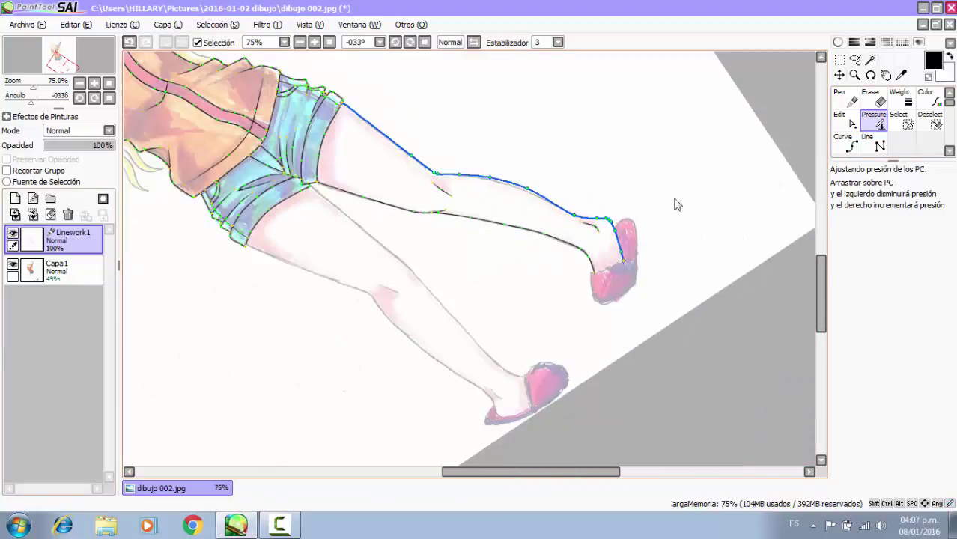
# Deform the outer ankle line slightly outward at the control point beside the slipper's top edge.
pyautogui.click(859, 150)
pyautogui.scroll(4, 620, 266)
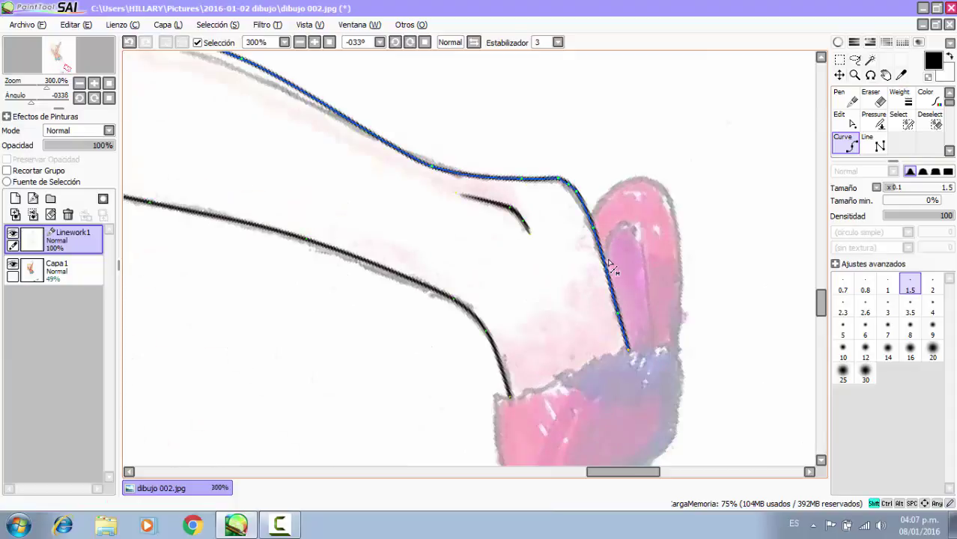
pyautogui.click(847, 122)
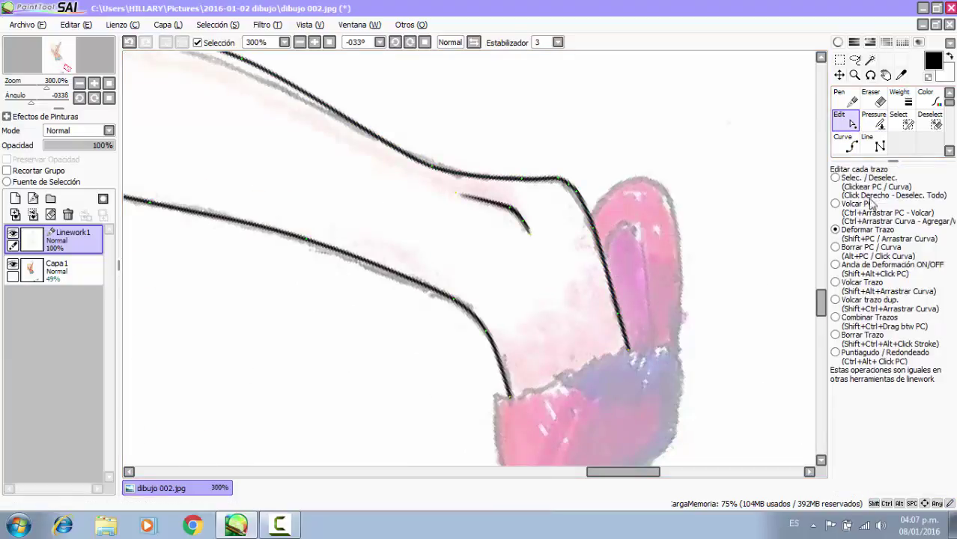
pyautogui.click(846, 142)
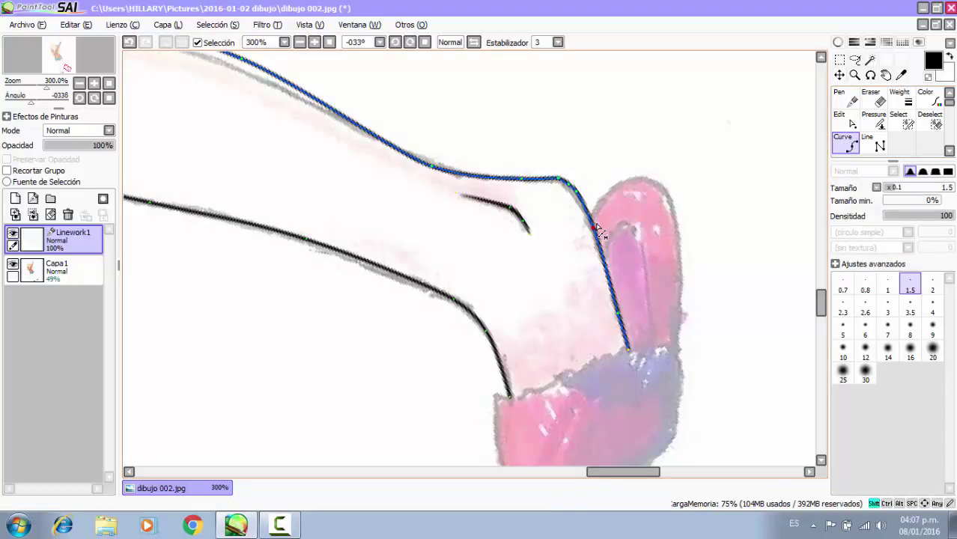
pyautogui.moveTo(594, 227); pyautogui.dragTo(598, 229)
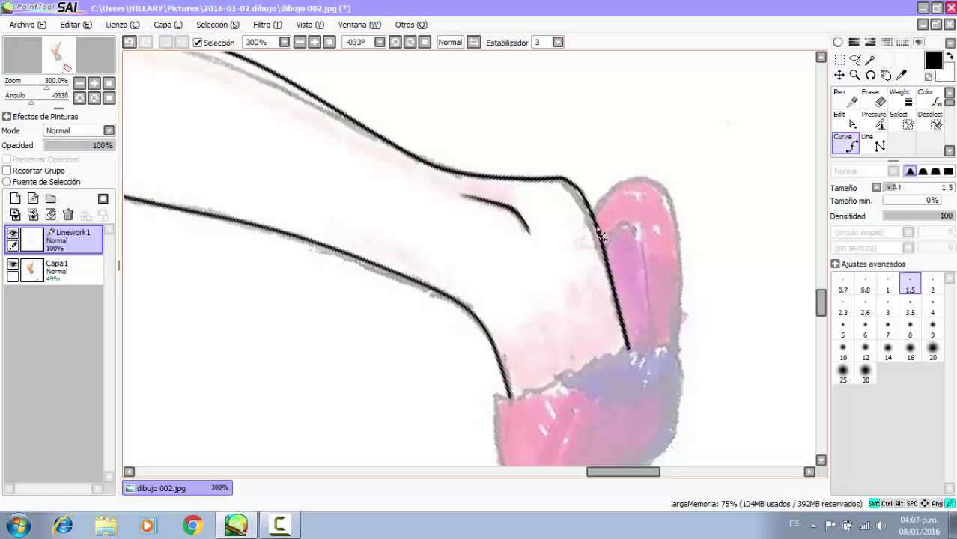
pyautogui.scroll(-3, 600, 228)
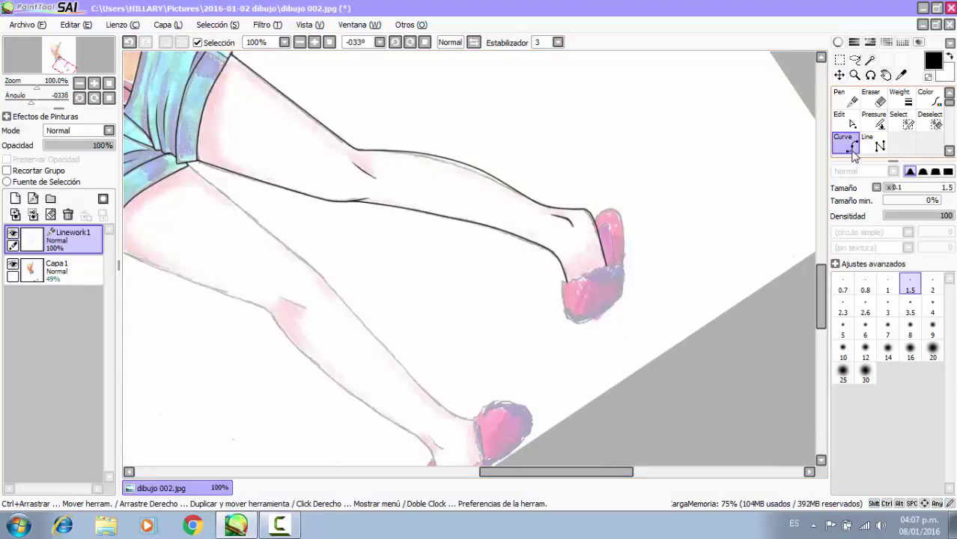
# Trace the inner contour of the untraced leg from the shorts' hem to the slipper's top edge with the Curve tool.
pyautogui.scroll(-2, 772, 168)
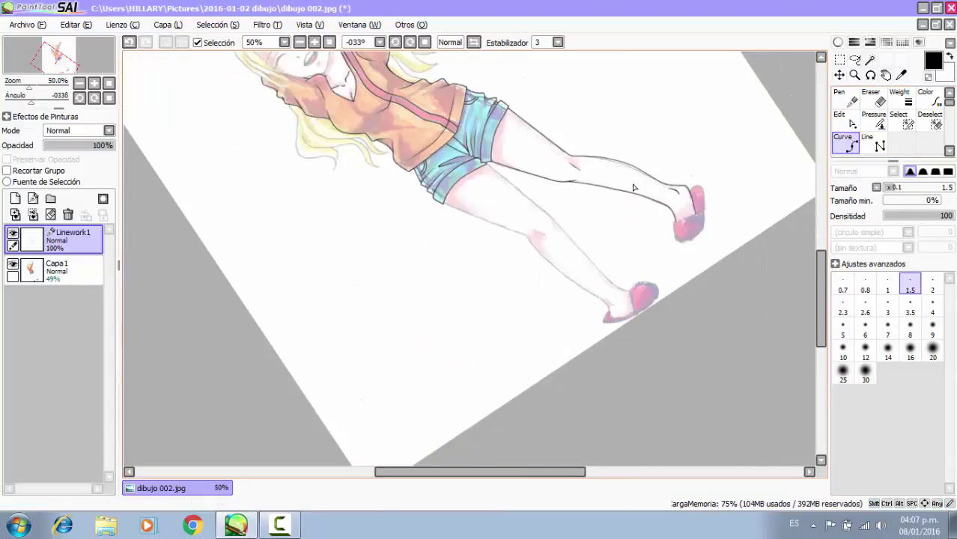
pyautogui.scroll(1, 449, 198)
pyautogui.scroll(2, 477, 185)
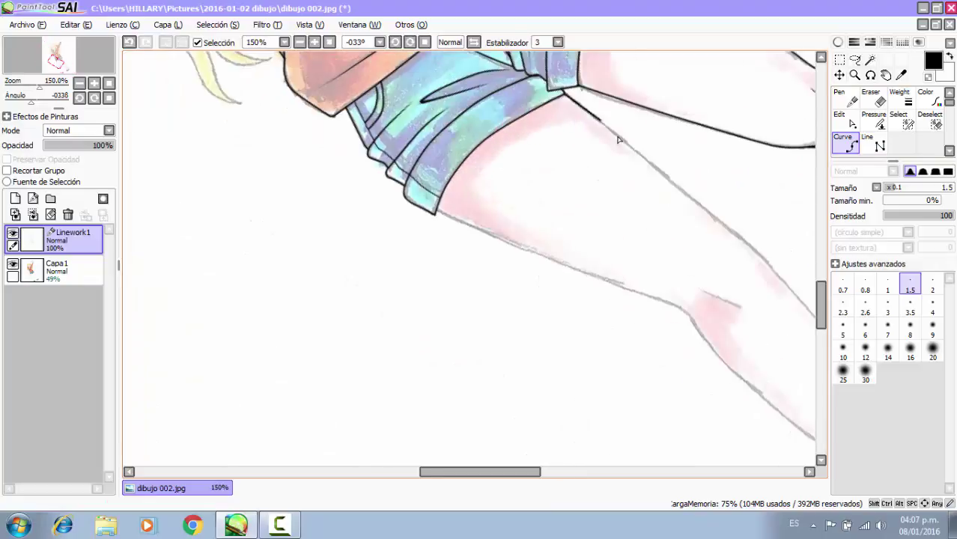
pyautogui.scroll(-2, 622, 146)
pyautogui.scroll(2, 647, 177)
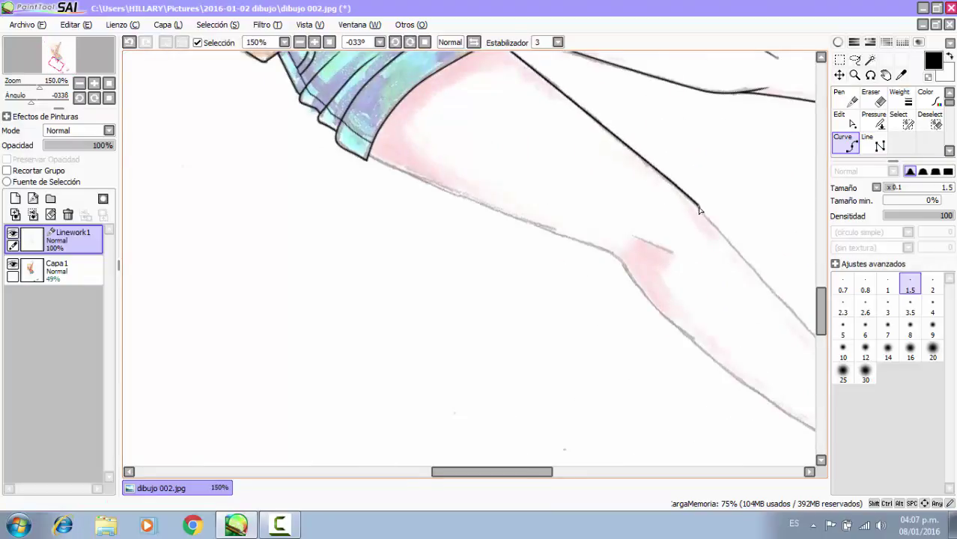
pyautogui.scroll(-2, 654, 192)
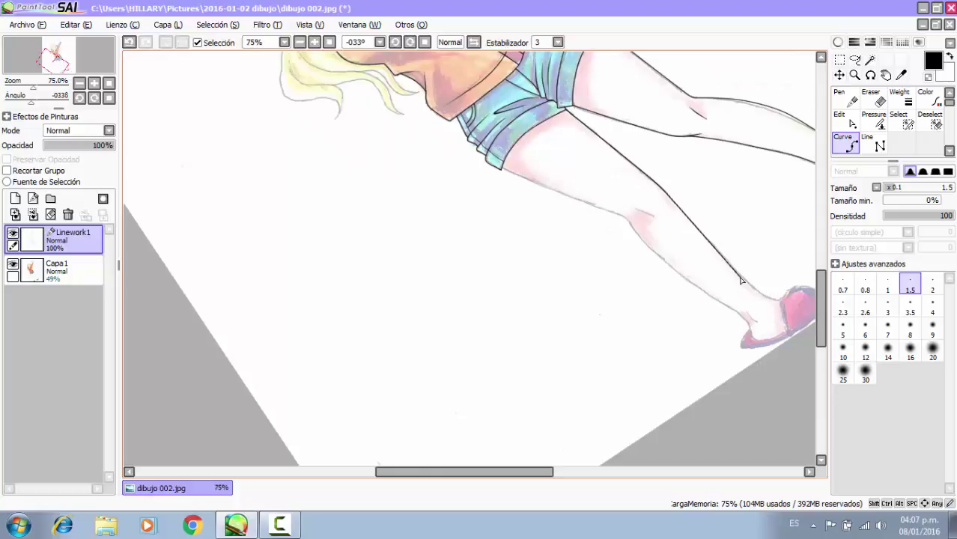
pyautogui.scroll(5, 769, 307)
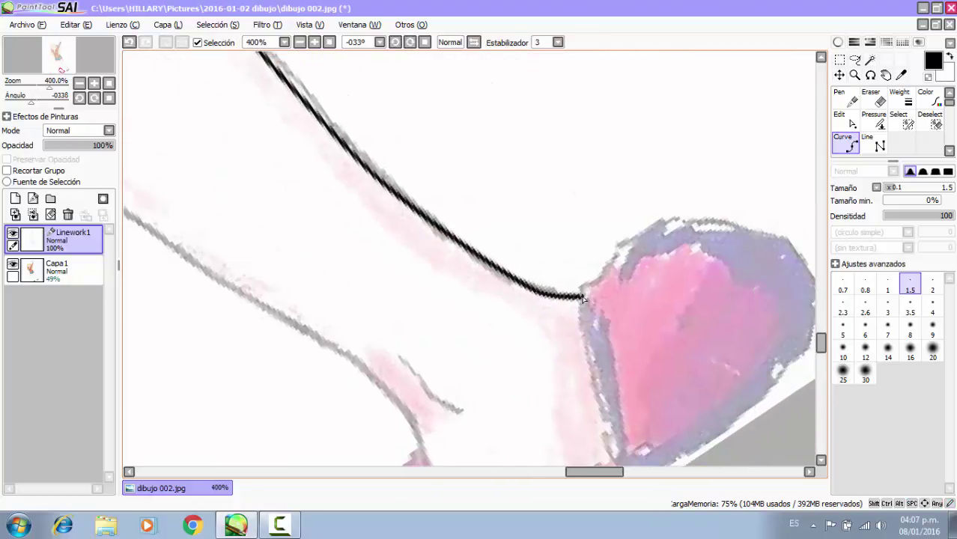
pyautogui.scroll(-2, 571, 357)
pyautogui.scroll(2, 572, 357)
# Trace the same foot's edge from the slipper opening, around the heel and up to the back of the ankle.
pyautogui.click(665, 353)
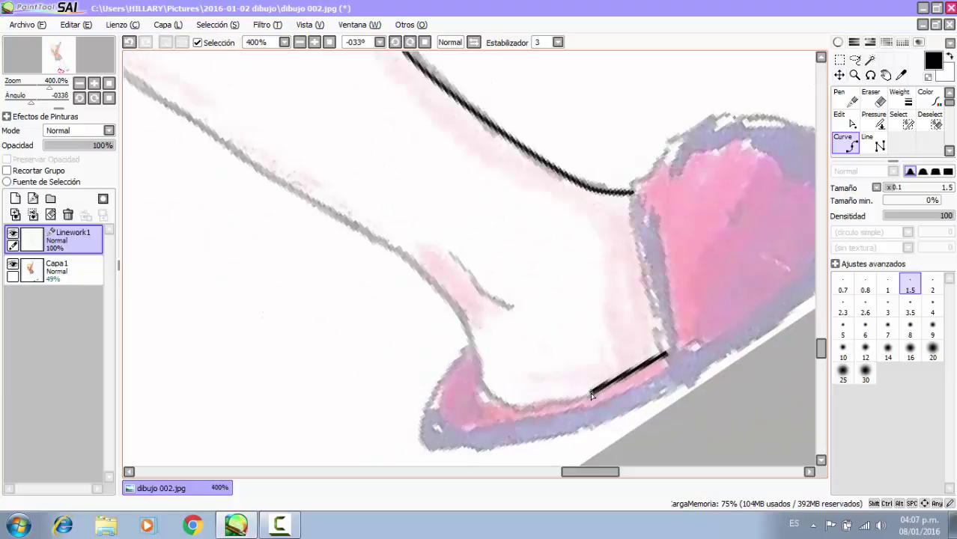
pyautogui.click(590, 395)
pyautogui.click(510, 412)
pyautogui.click(484, 391)
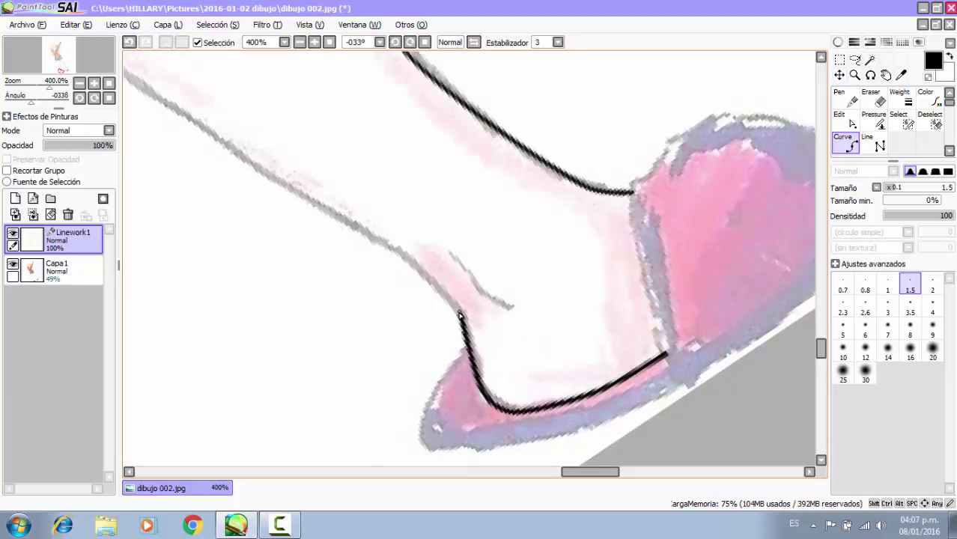
pyautogui.click(416, 274)
pyautogui.scroll(-3, 641, 349)
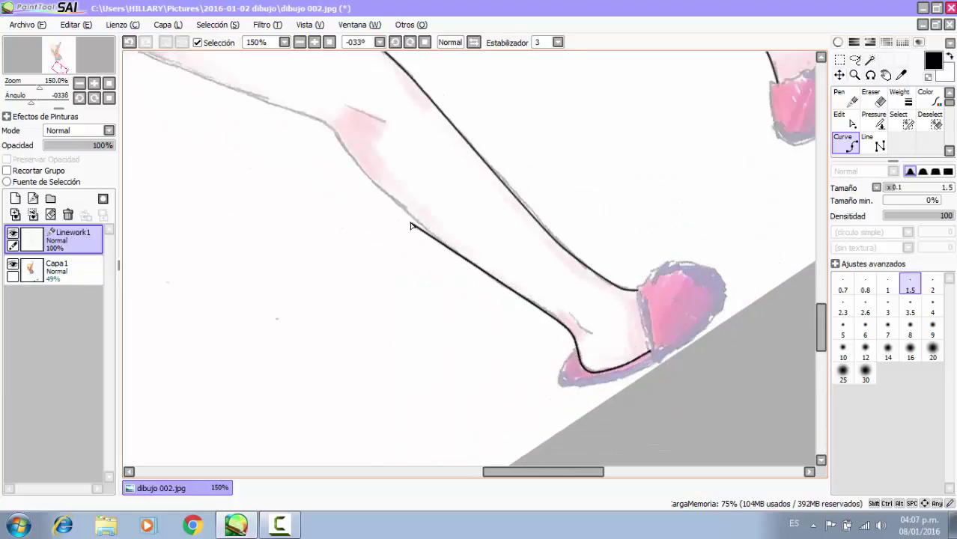
# Continue the leg's outer contour along the calf, past the knee and up the thigh to the shorts' hem.
pyautogui.click(412, 226)
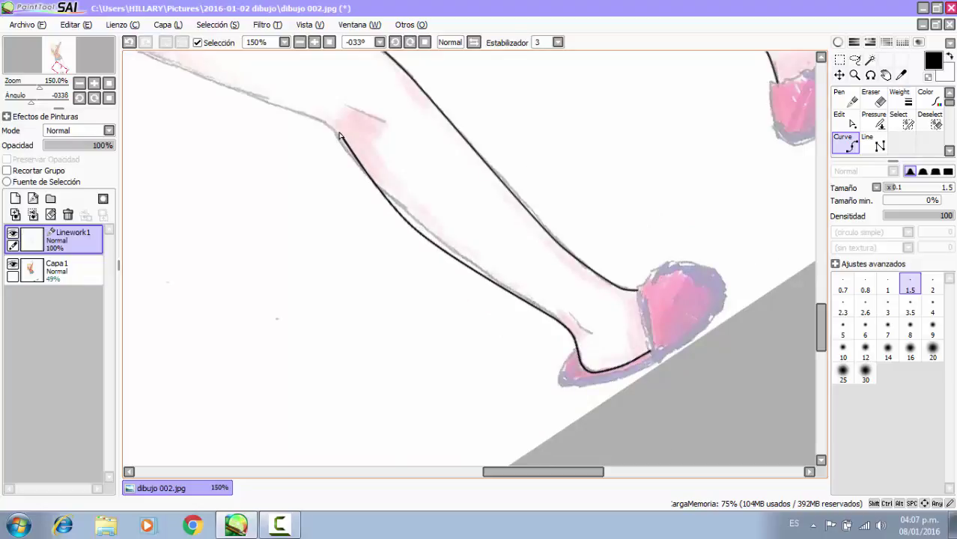
pyautogui.scroll(2, 444, 132)
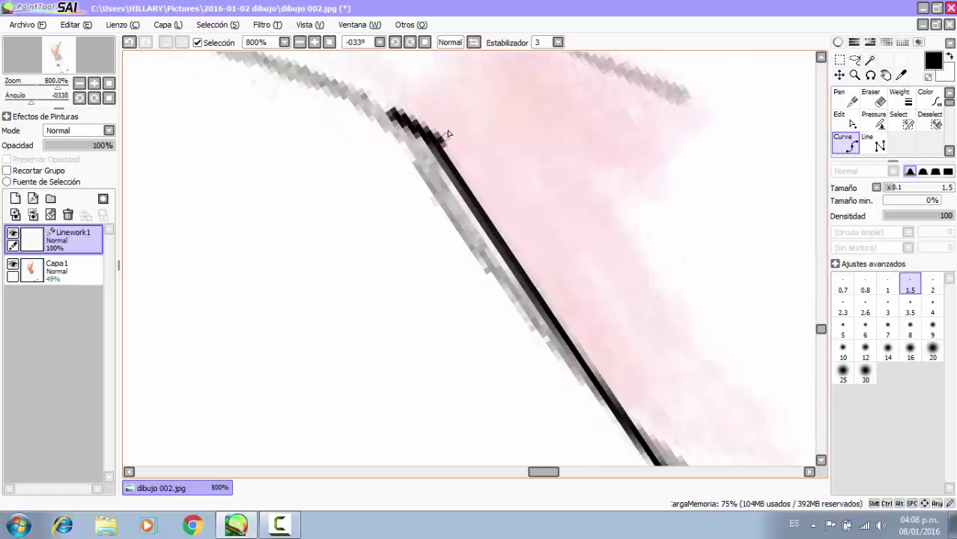
pyautogui.scroll(-6, 498, 240)
pyautogui.scroll(4, 472, 229)
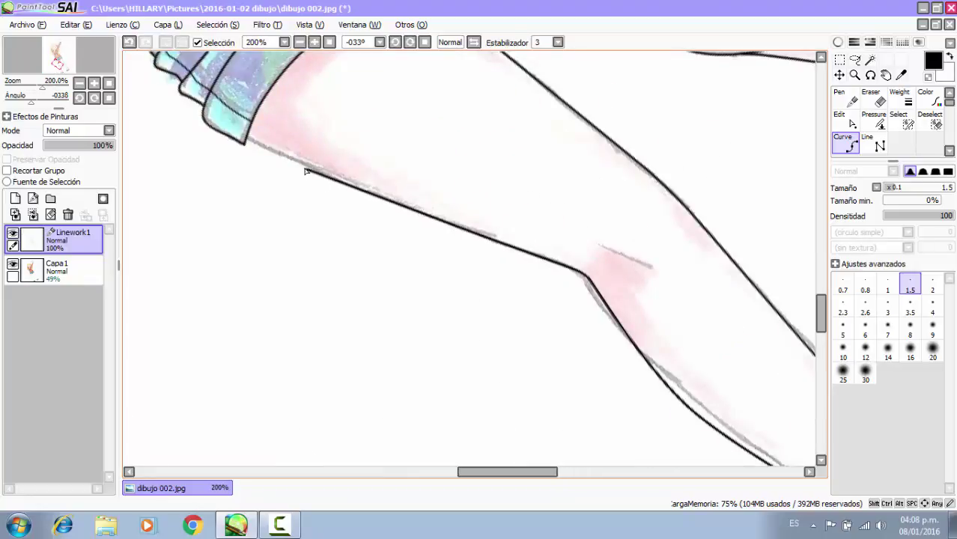
pyautogui.scroll(-2, 487, 199)
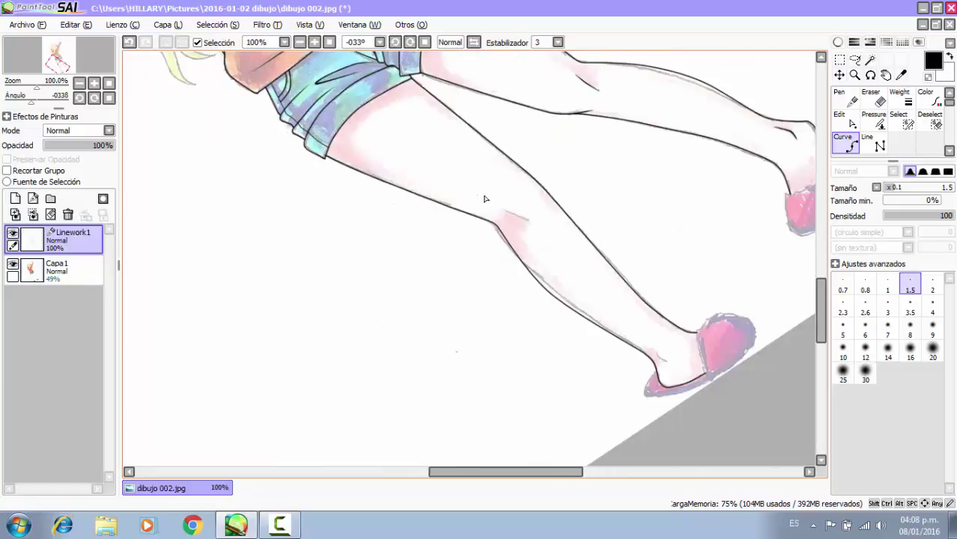
# Trace the short knee crease on this leg with the Curve tool.
pyautogui.scroll(4, 517, 218)
pyautogui.click(528, 221)
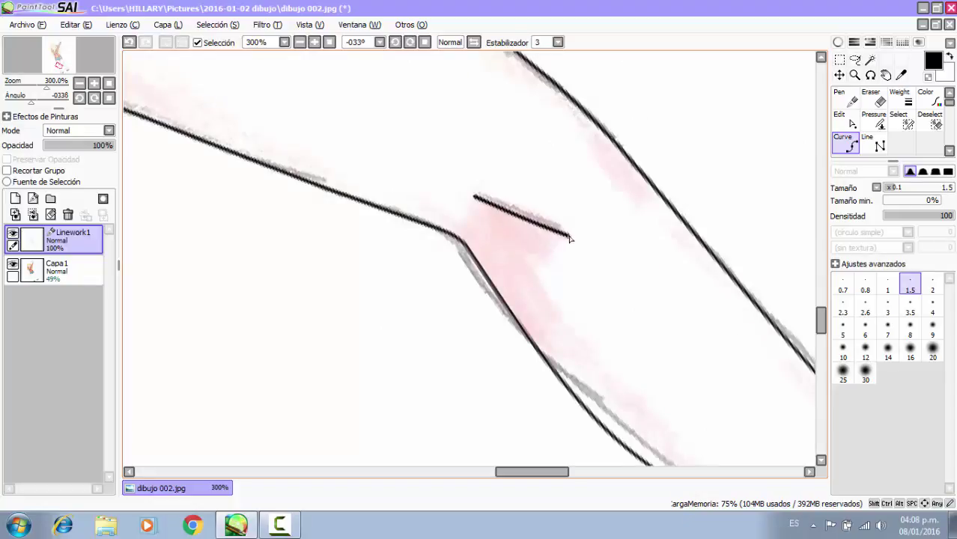
pyautogui.doubleClick(568, 244)
pyautogui.scroll(-2, 569, 244)
pyautogui.scroll(-1, 570, 249)
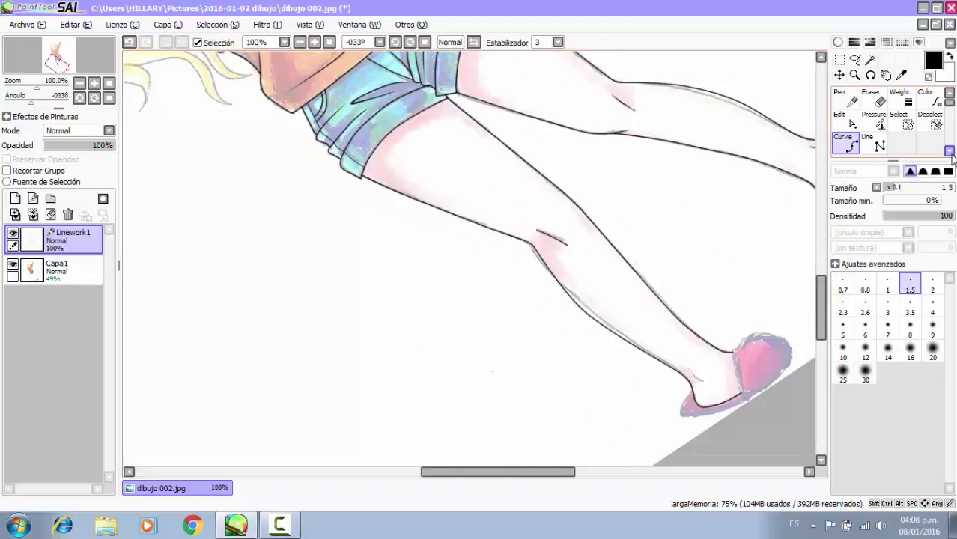
# Taper both ends of the knee crease by lowering their control points' pressure.
pyautogui.scroll(2, 589, 234)
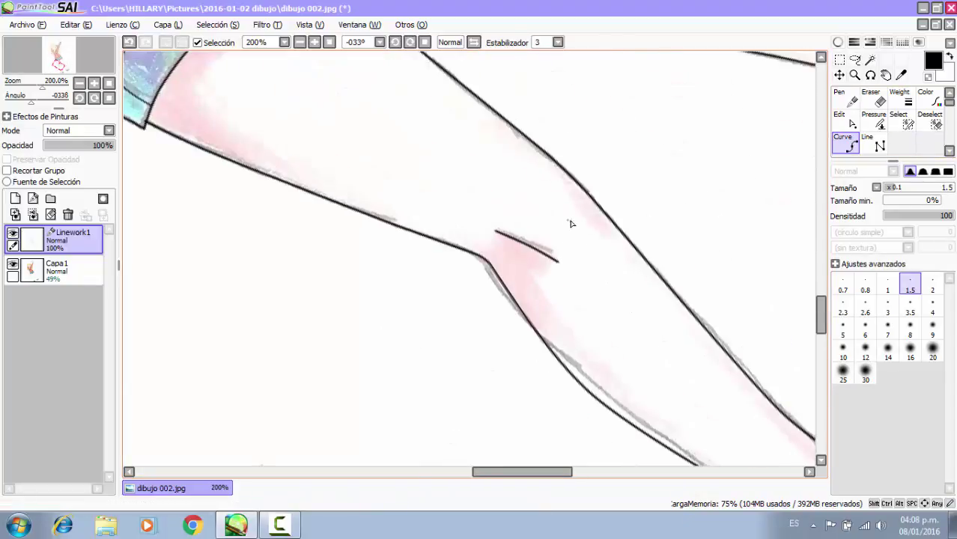
pyautogui.click(874, 121)
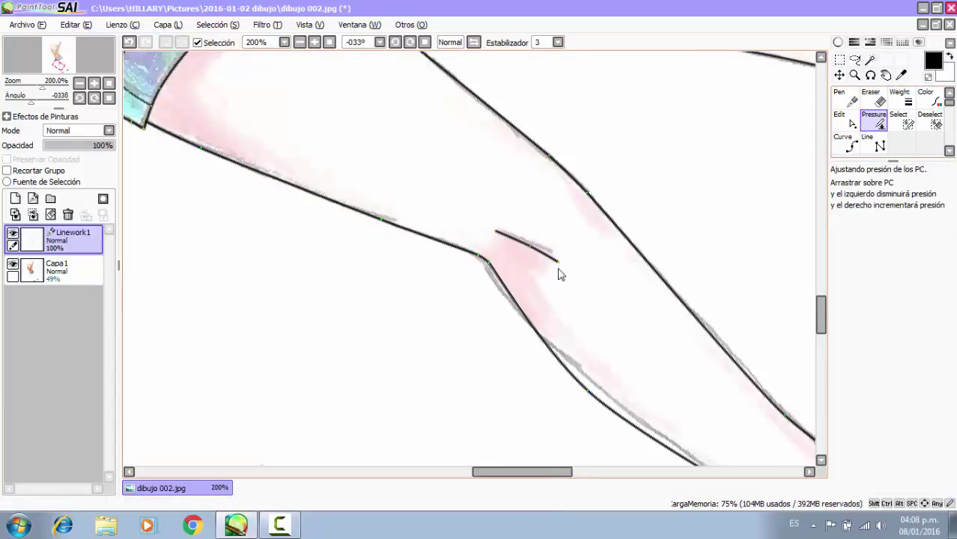
pyautogui.moveTo(557, 262); pyautogui.dragTo(431, 225)
pyautogui.moveTo(495, 230); pyautogui.dragTo(291, 244)
pyautogui.scroll(-2, 546, 210)
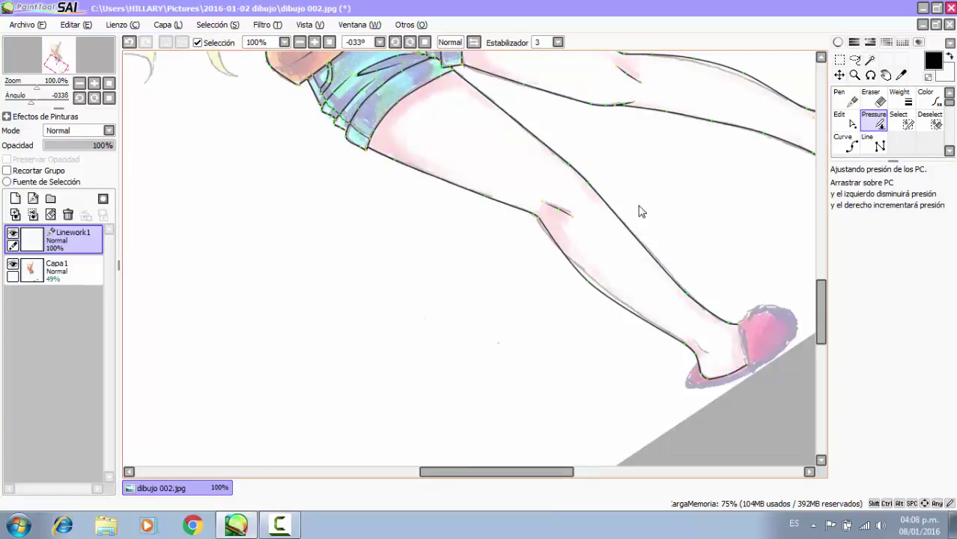
# Reset the canvas rotation, hide the Capa1 layer and inspect the traced linework on its own.
pyautogui.scroll(-1, 601, 210)
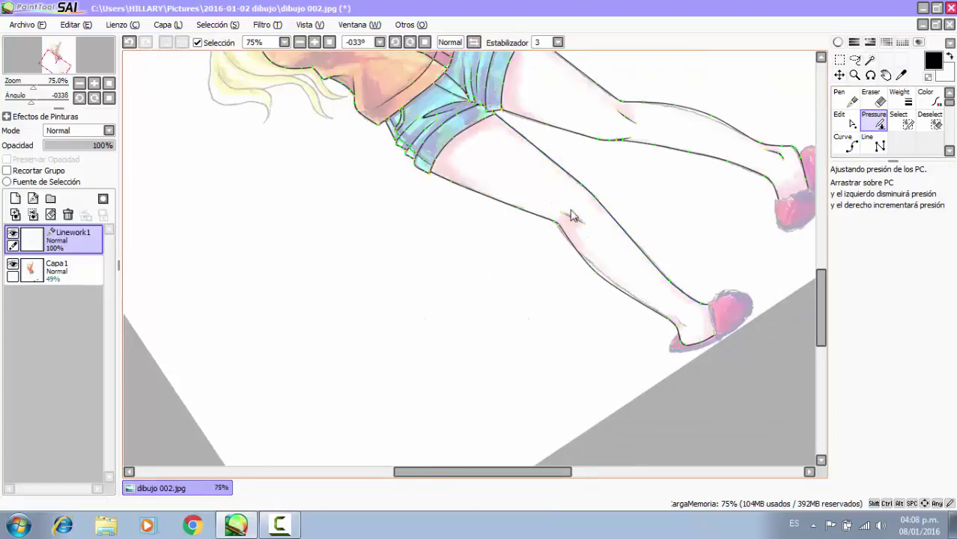
pyautogui.scroll(-2, 562, 212)
pyautogui.scroll(4, 547, 210)
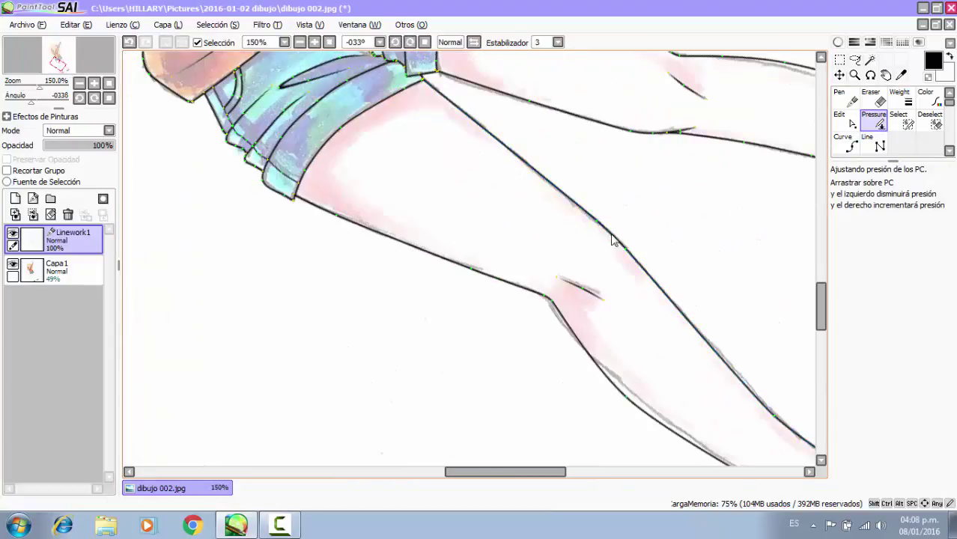
pyautogui.scroll(-3, 507, 268)
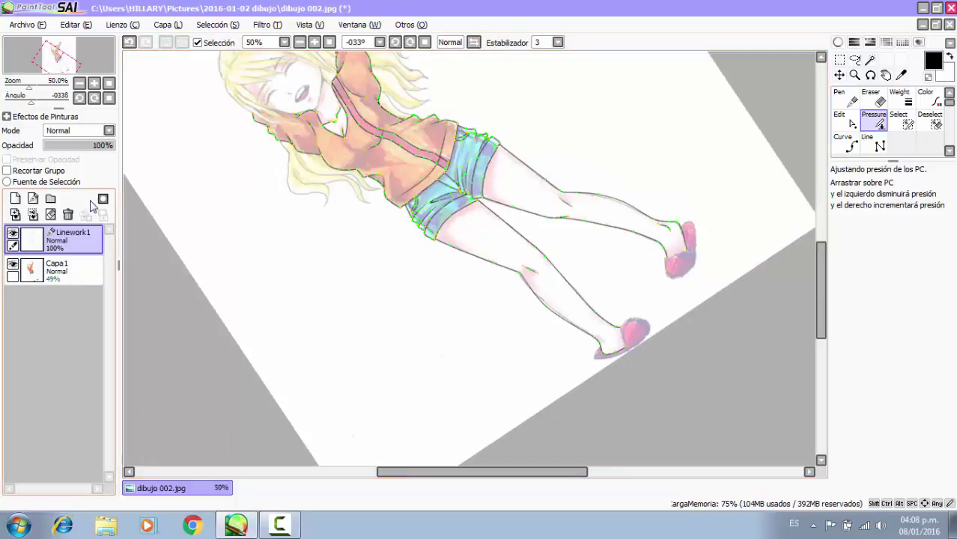
pyautogui.click(329, 43)
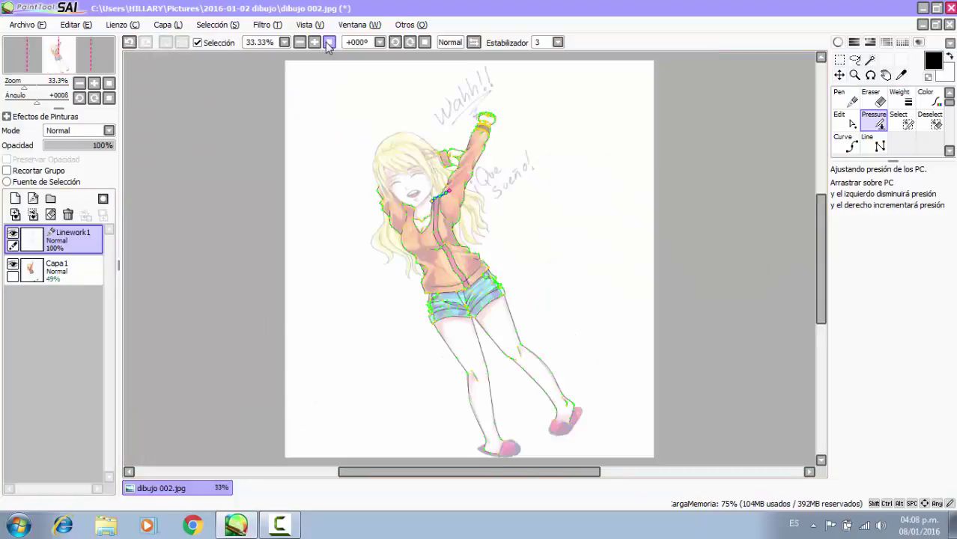
pyautogui.click(12, 264)
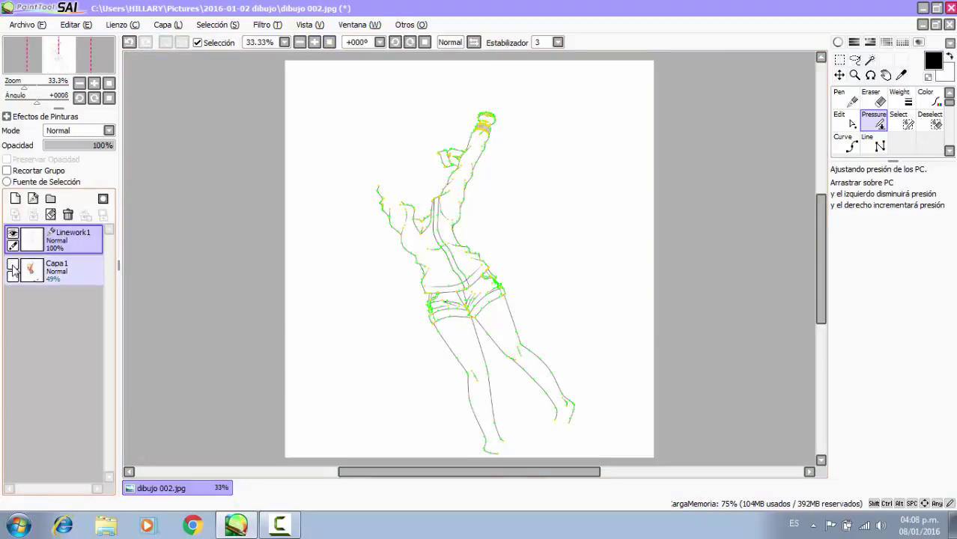
pyautogui.click(846, 142)
pyautogui.scroll(2, 459, 309)
pyautogui.scroll(-1, 478, 208)
pyautogui.scroll(3, 487, 229)
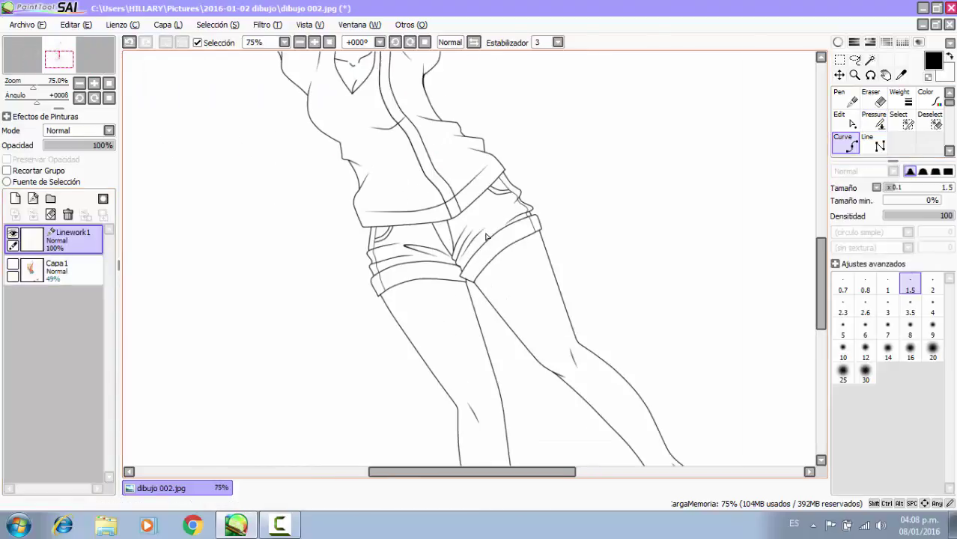
pyautogui.scroll(-3, 478, 260)
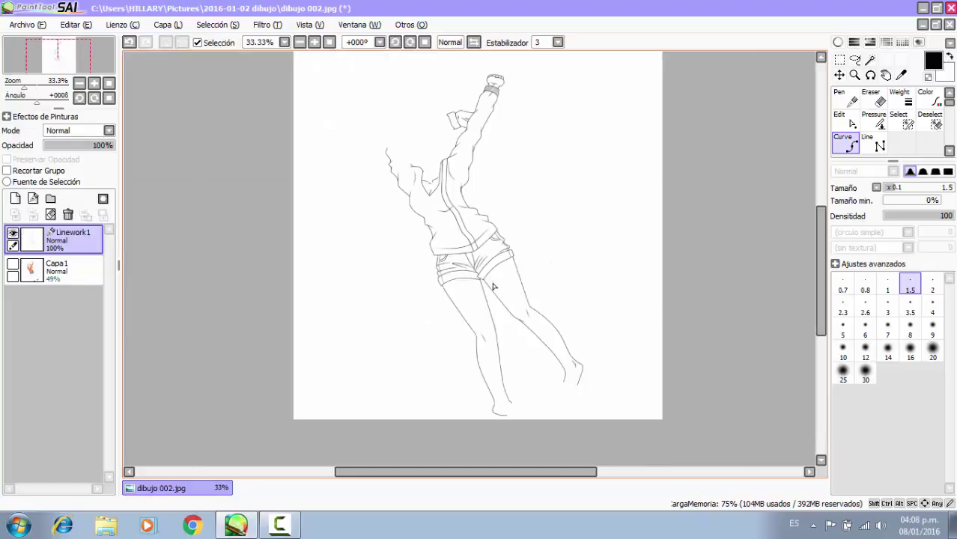
# Taper the two fold lines on the bent arm's sleeve by lowering the pressure at their free ends.
pyautogui.scroll(5, 483, 165)
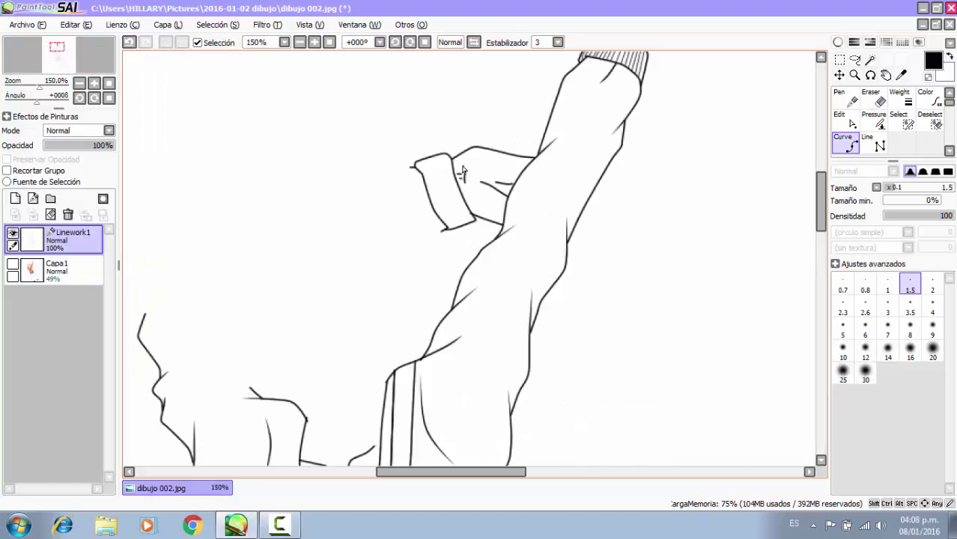
pyautogui.scroll(-3, 464, 225)
pyautogui.scroll(4, 460, 177)
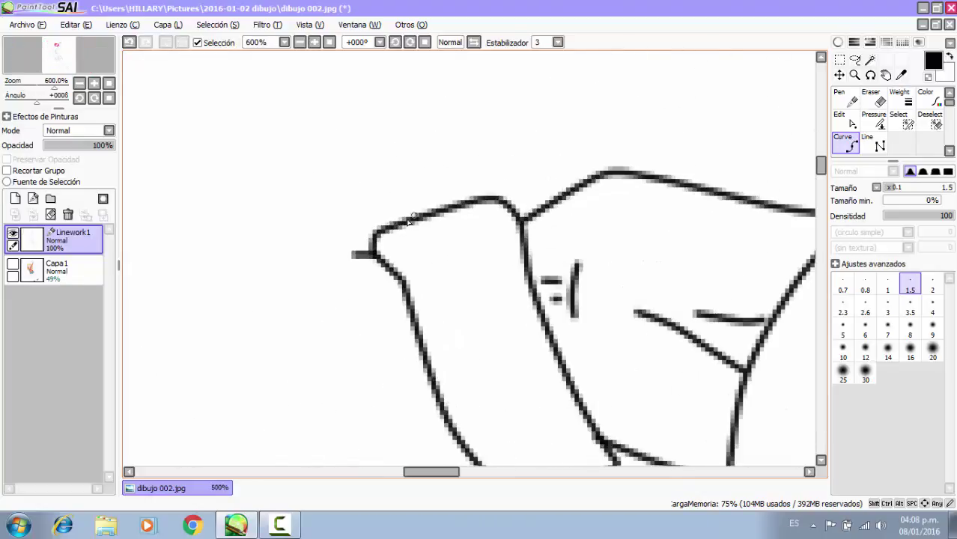
pyautogui.click(874, 126)
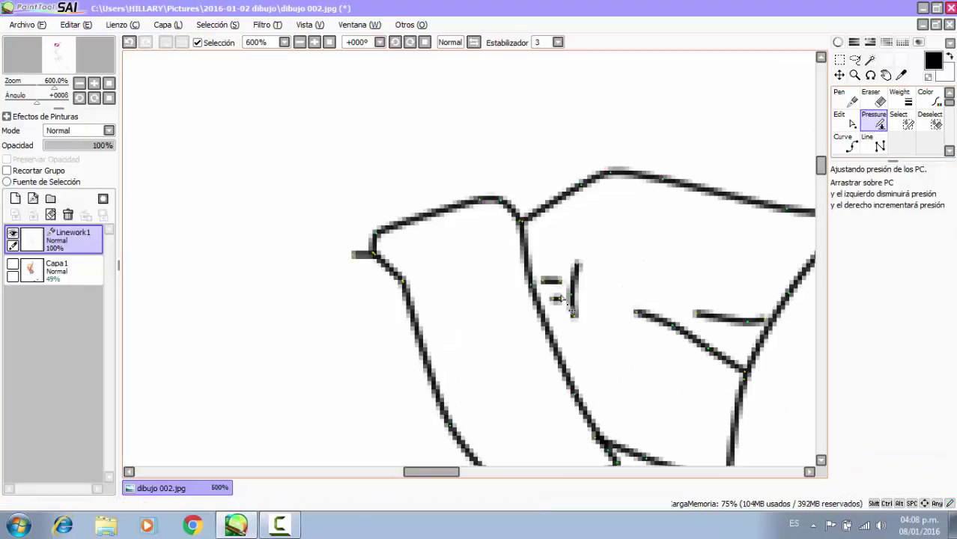
pyautogui.scroll(-2, 583, 287)
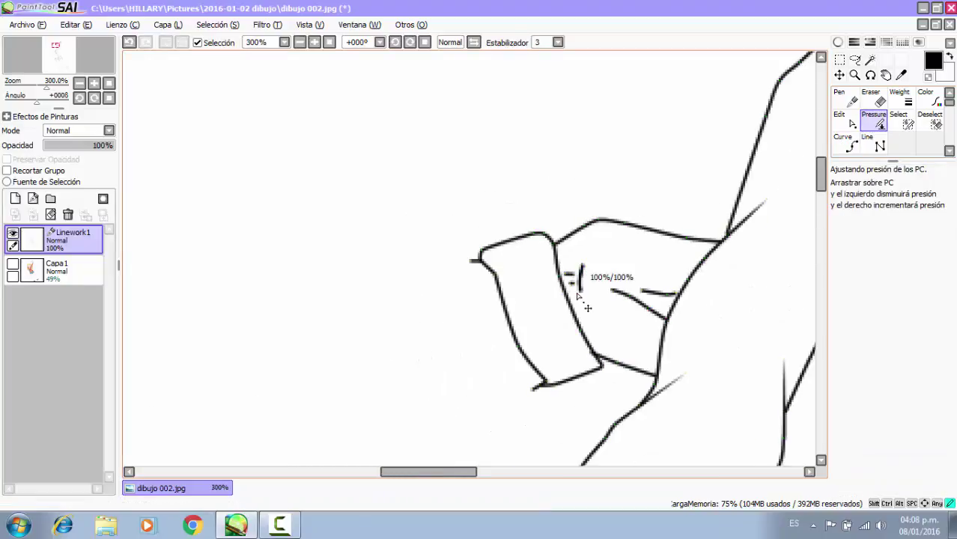
pyautogui.moveTo(612, 291); pyautogui.dragTo(3, 383)
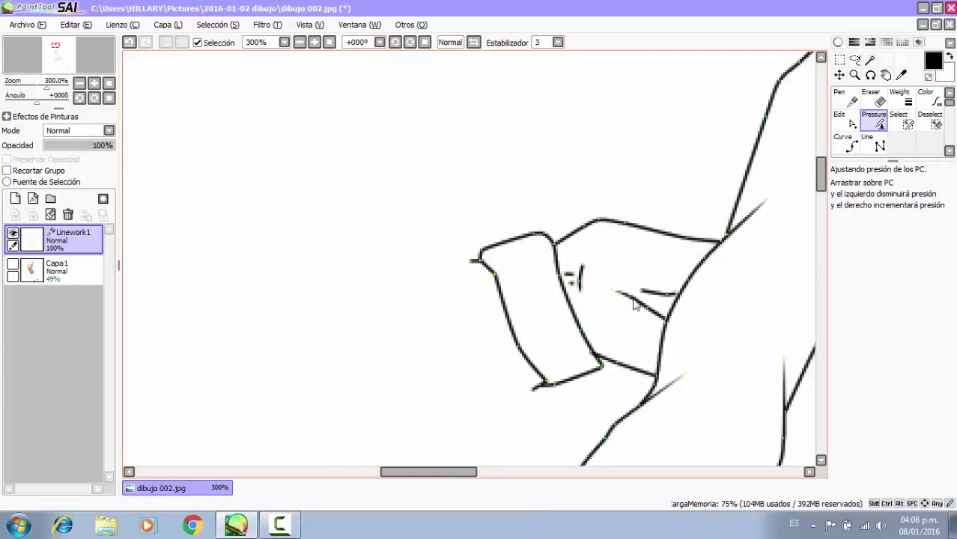
pyautogui.moveTo(642, 292); pyautogui.dragTo(368, 252)
pyautogui.scroll(-2, 498, 256)
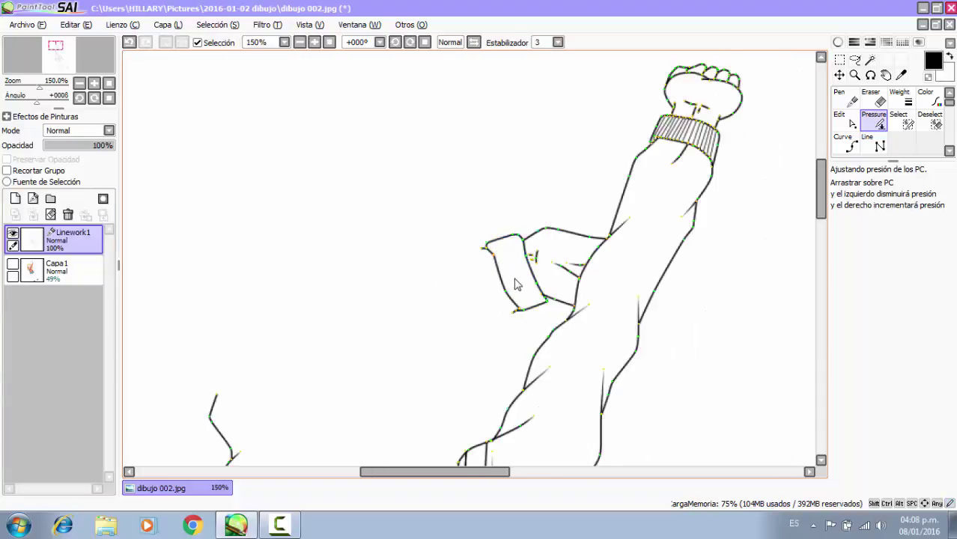
# Taper the raised fist's knuckle and wrist crease lines by lowering the pressure of their control points.
pyautogui.moveTo(711, 110)
pyautogui.mouseDown()
pyautogui.moveTo(690, 105)
pyautogui.moveTo(366, 156)
pyautogui.mouseUp()
pyautogui.moveTo(685, 102)
pyautogui.mouseDown()
pyautogui.moveTo(629, 117)
pyautogui.moveTo(575, 98)
pyautogui.mouseUp()
pyautogui.moveTo(700, 90); pyautogui.dragTo(555, 88)
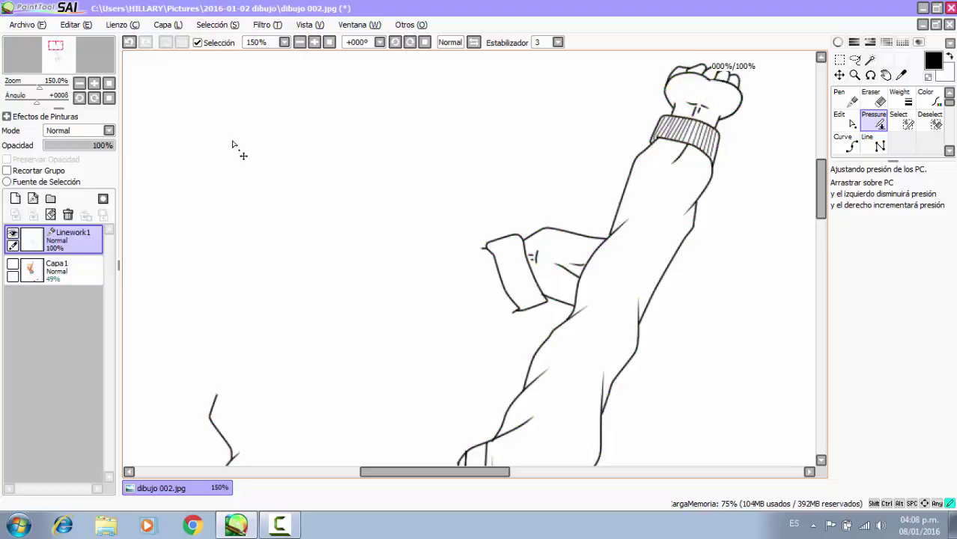
pyautogui.moveTo(233, 145); pyautogui.dragTo(528, 109)
pyautogui.moveTo(704, 92); pyautogui.dragTo(705, 88)
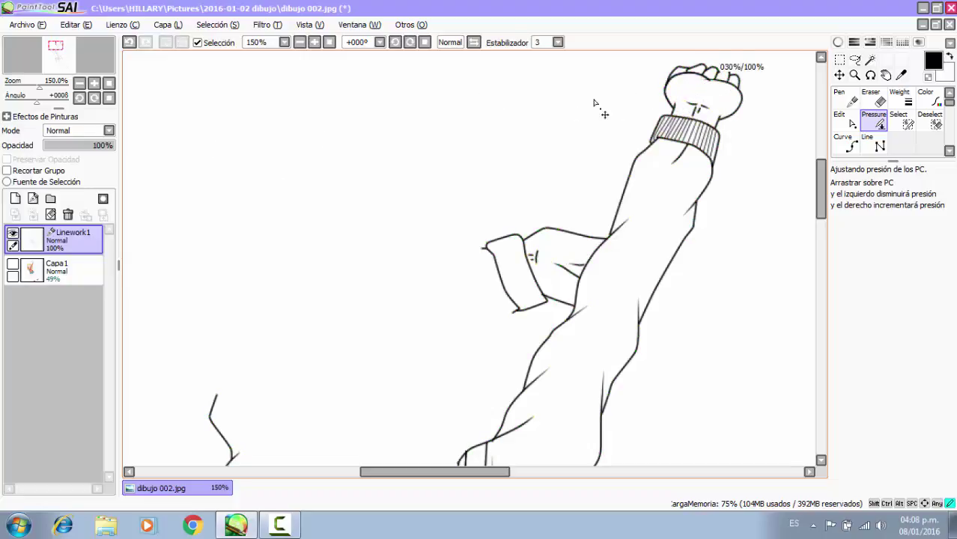
pyautogui.moveTo(417, 130); pyautogui.dragTo(420, 132)
pyautogui.moveTo(721, 115); pyautogui.dragTo(343, 241)
pyautogui.moveTo(702, 129)
pyautogui.mouseDown()
pyautogui.moveTo(213, 240)
pyautogui.moveTo(361, 241)
pyautogui.mouseUp()
pyautogui.moveTo(697, 111); pyautogui.dragTo(654, 125)
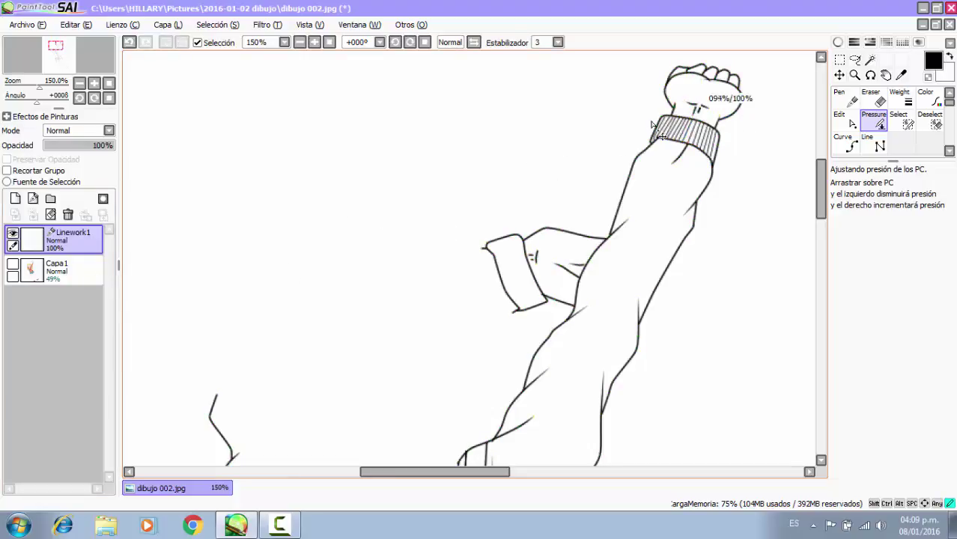
# Thin the raised fist's wrist crease lines with the Weight tool at size 0.5.
pyautogui.scroll(-1, 545, 168)
pyautogui.scroll(5, 636, 152)
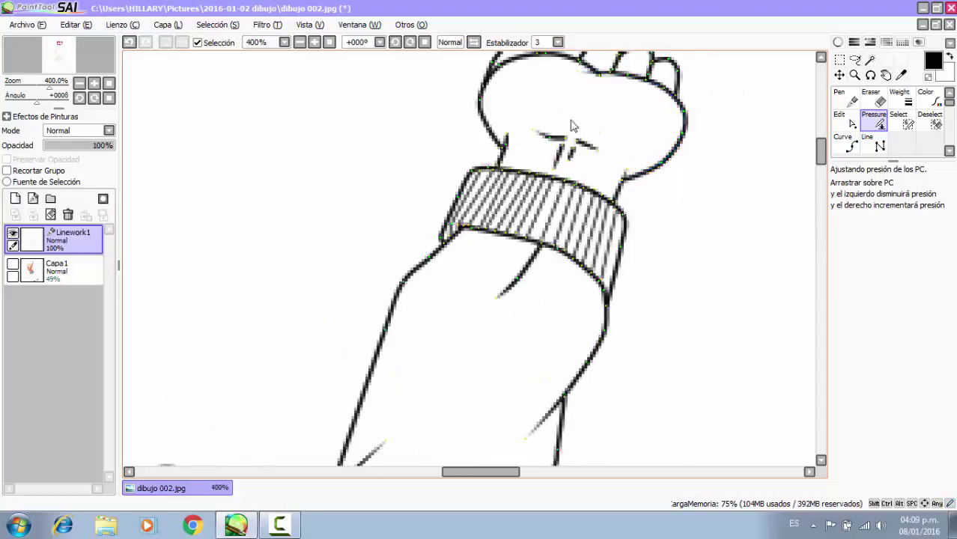
pyautogui.click(907, 101)
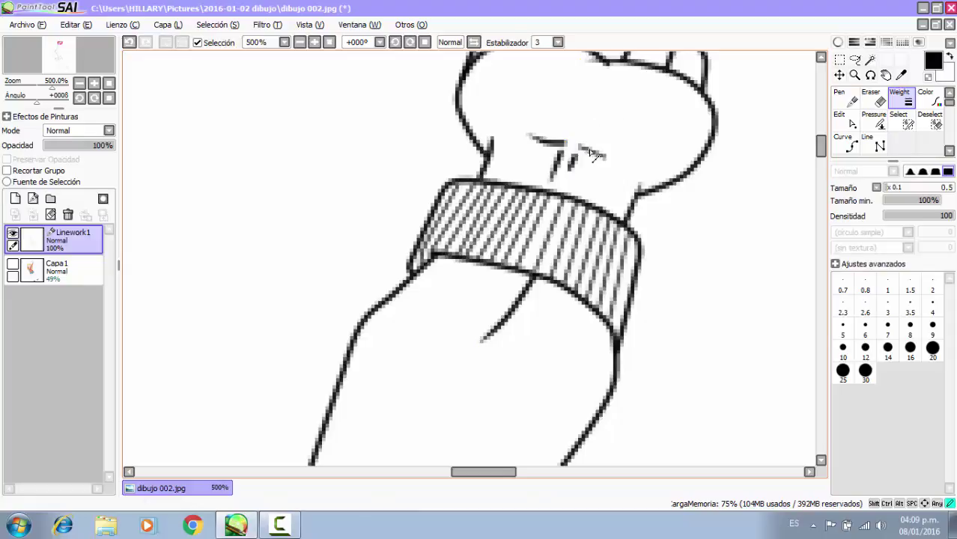
pyautogui.scroll(-6, 607, 177)
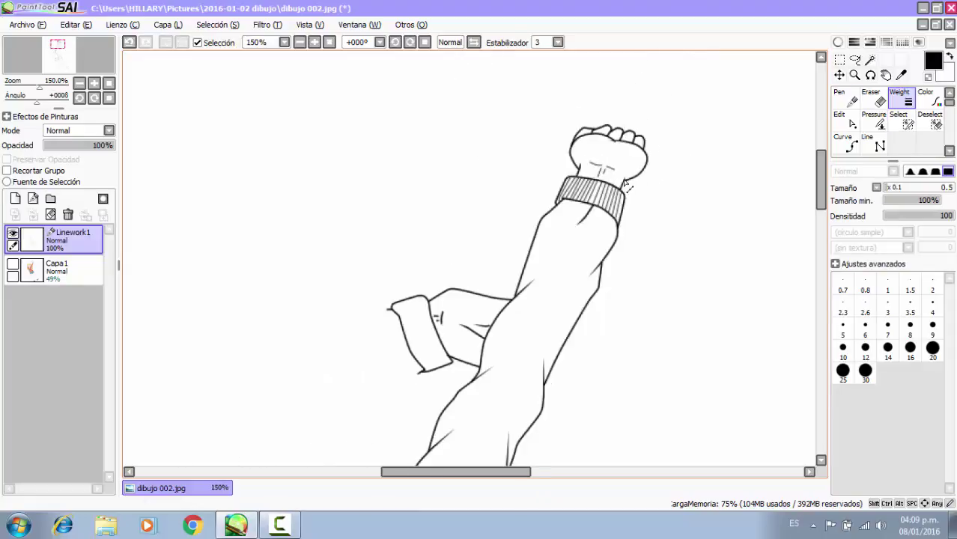
# Delete the small wrist crease lines between the raised fist's palm and the ribbed cuff.
pyautogui.scroll(6, 629, 148)
pyautogui.click(875, 121)
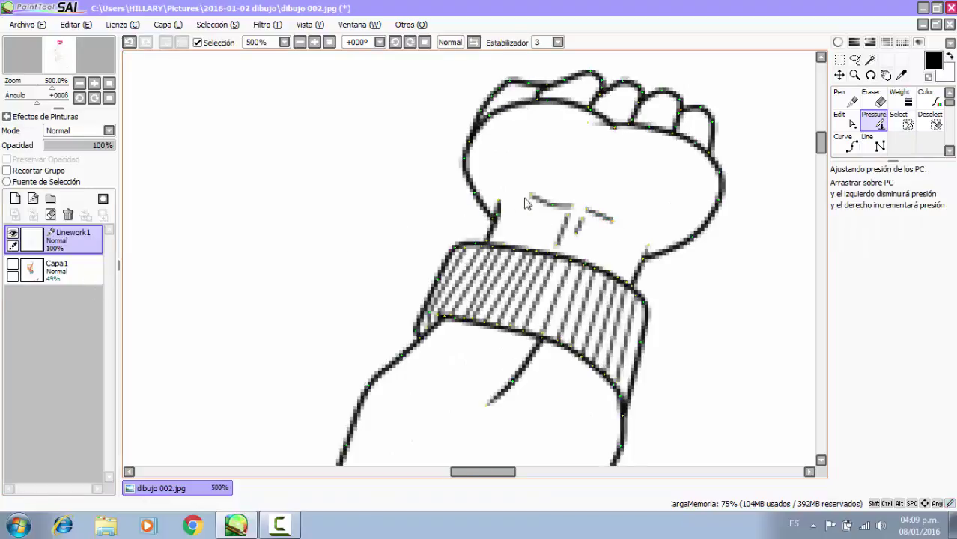
pyautogui.scroll(7, 576, 199)
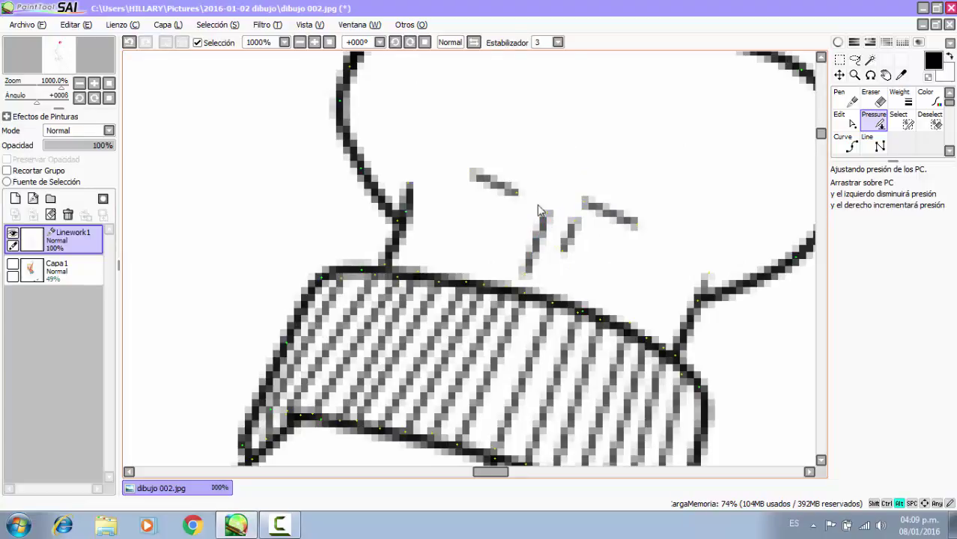
pyautogui.keyDown('alt'); pyautogui.click(519, 195); pyautogui.keyUp('alt')
pyautogui.keyDown('alt'); pyautogui.click(541, 237); pyautogui.keyUp('alt')
pyautogui.keyDown('alt'); pyautogui.click(567, 234); pyautogui.keyUp('alt')
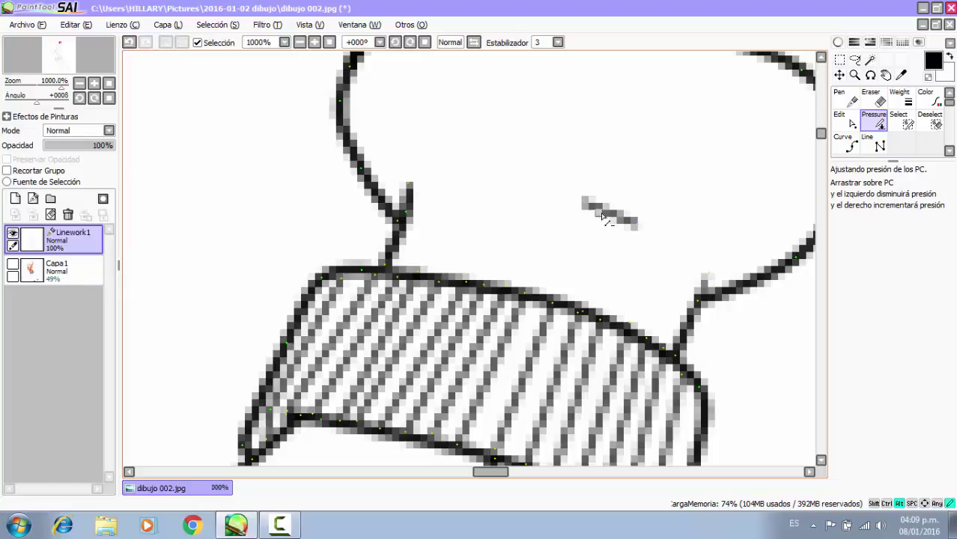
pyautogui.moveTo(603, 216); pyautogui.dragTo(588, 212)
# Show the Capa1 layer and redraw the raised fist's wrist creases with Curve lines at size 0.5.
pyautogui.click(12, 265)
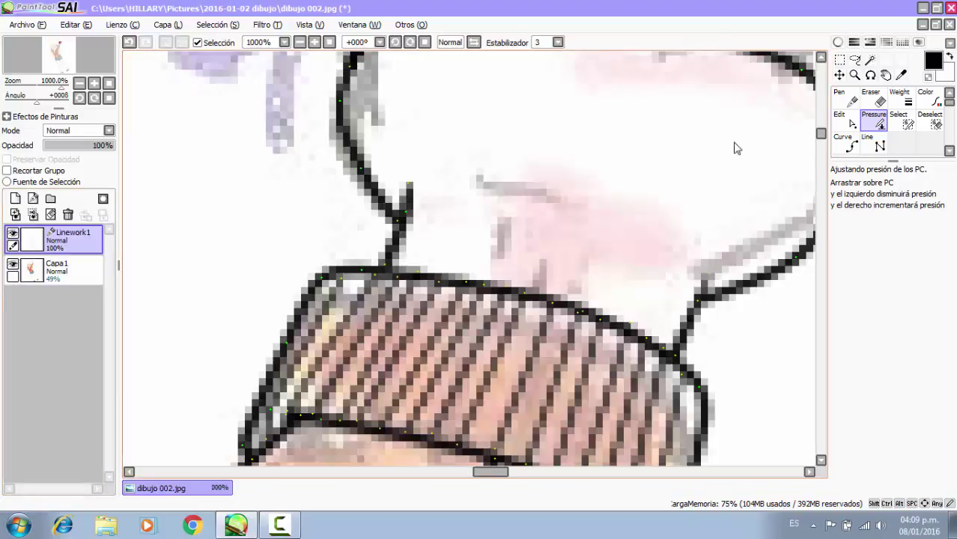
pyautogui.scroll(-6, 574, 205)
pyautogui.scroll(6, 576, 192)
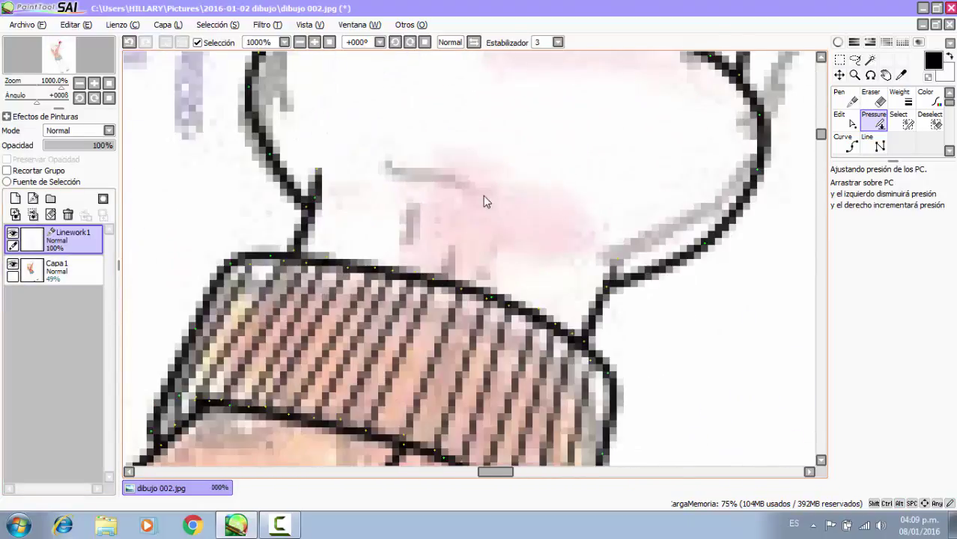
pyautogui.click(848, 144)
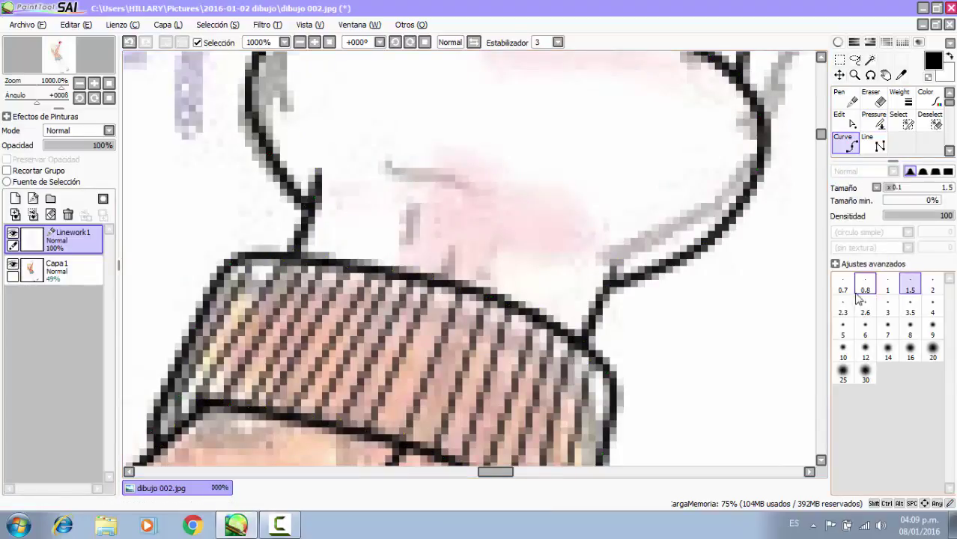
pyautogui.moveTo(906, 190); pyautogui.dragTo(648, 214)
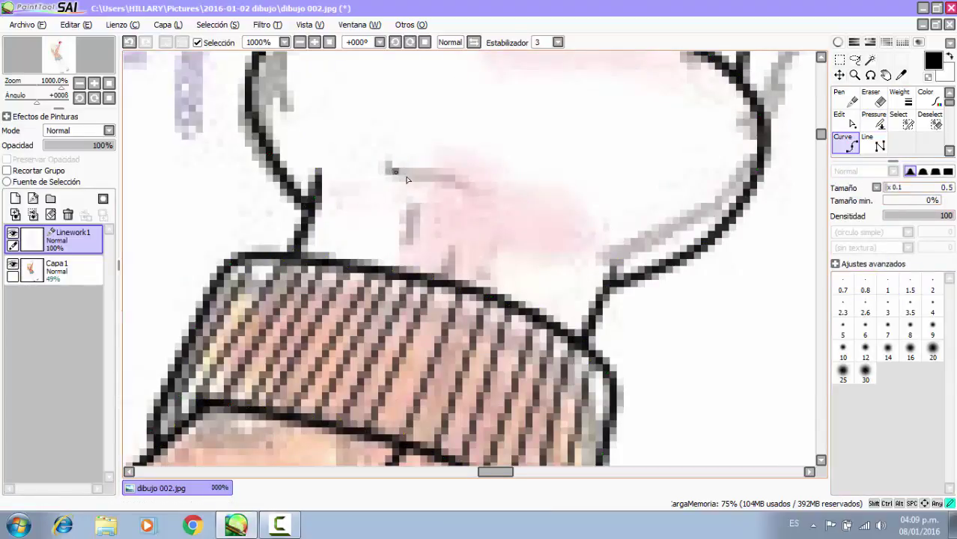
pyautogui.doubleClick(459, 179)
pyautogui.click(486, 193)
pyautogui.click(517, 217)
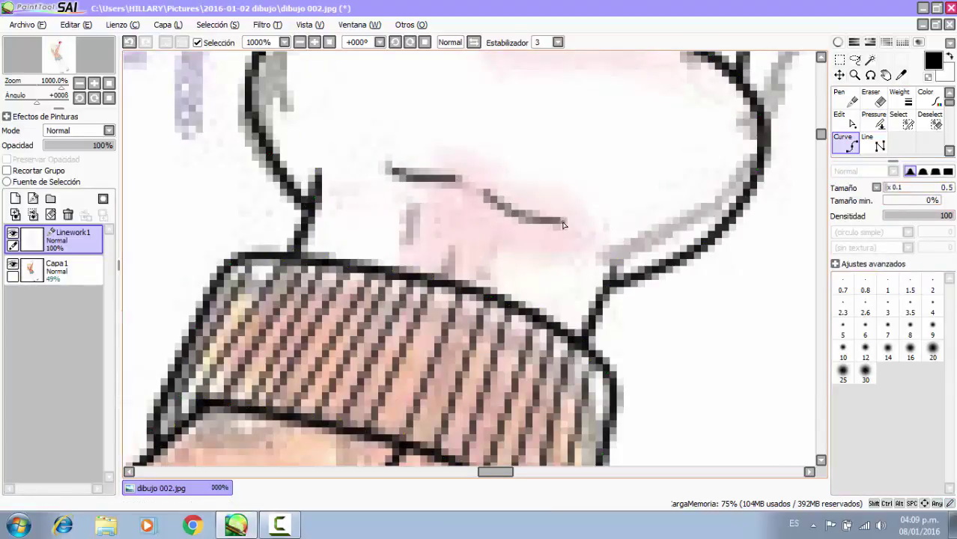
pyautogui.doubleClick(564, 221)
pyautogui.click(431, 260)
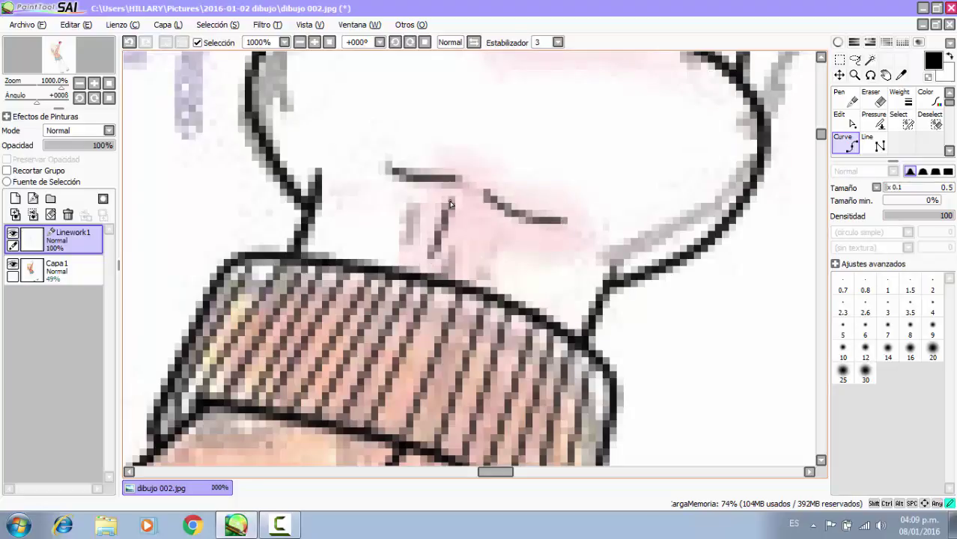
# Delete the three short crease lines beside the cuff on the bent arm's hand.
pyautogui.scroll(-10, 477, 217)
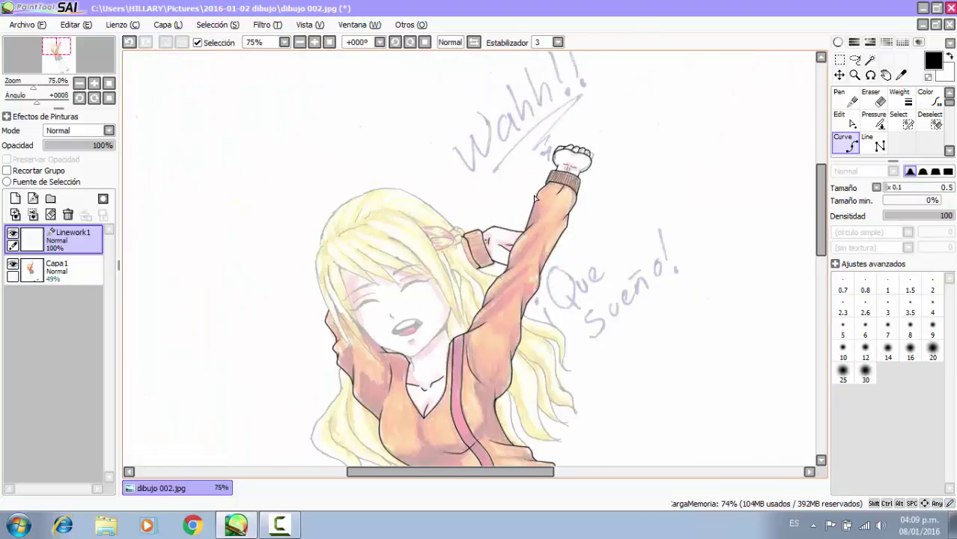
pyautogui.scroll(6, 501, 248)
pyautogui.scroll(2, 427, 229)
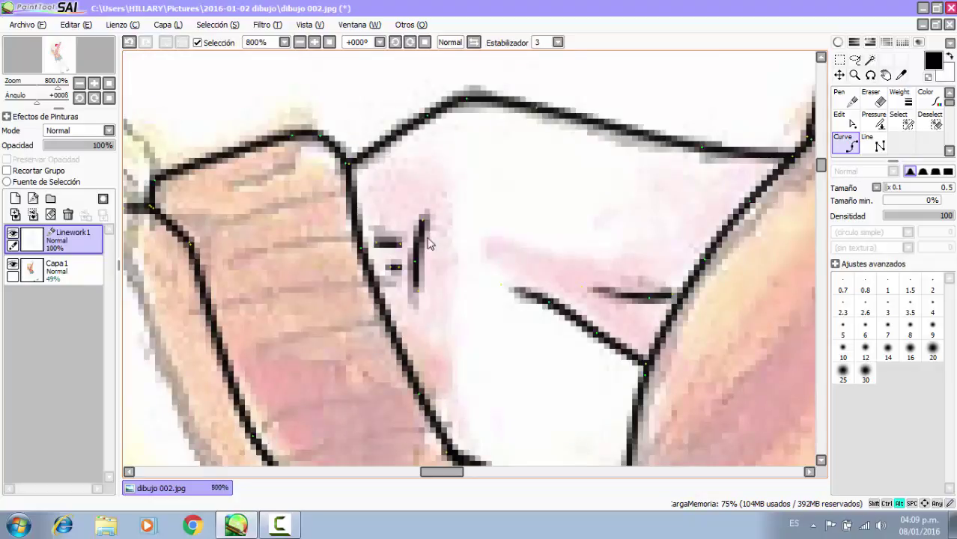
pyautogui.hotkey('ctrl', 'z')
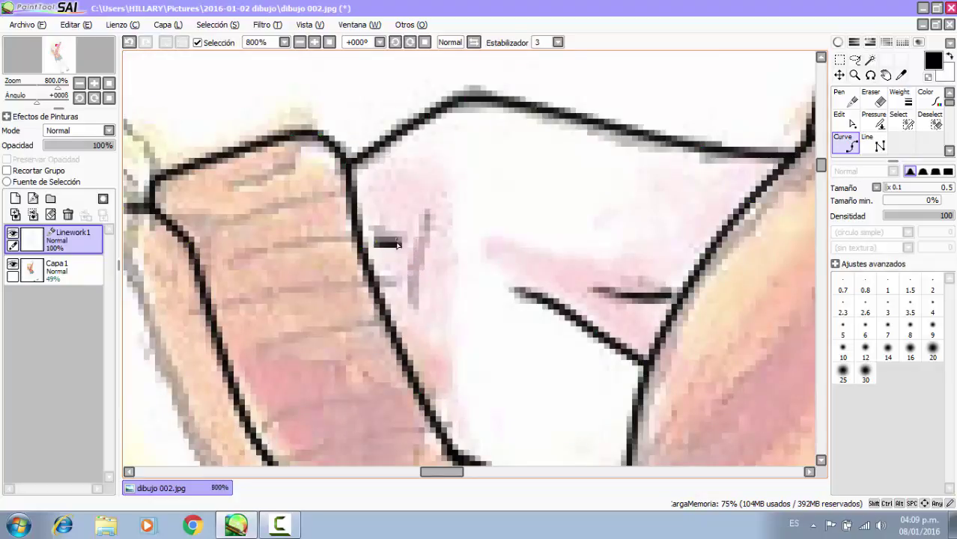
pyautogui.hotkey('ctrl', 'z')
# Redraw the creases beside the bent arm's cuff over the sketch with Curve lines at size 0.5.
pyautogui.press('Return')
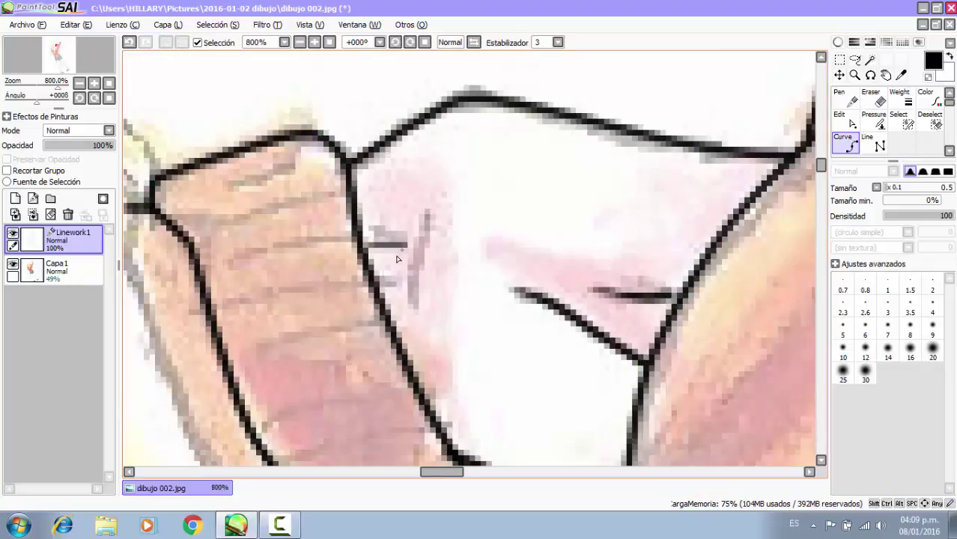
pyautogui.click(408, 277)
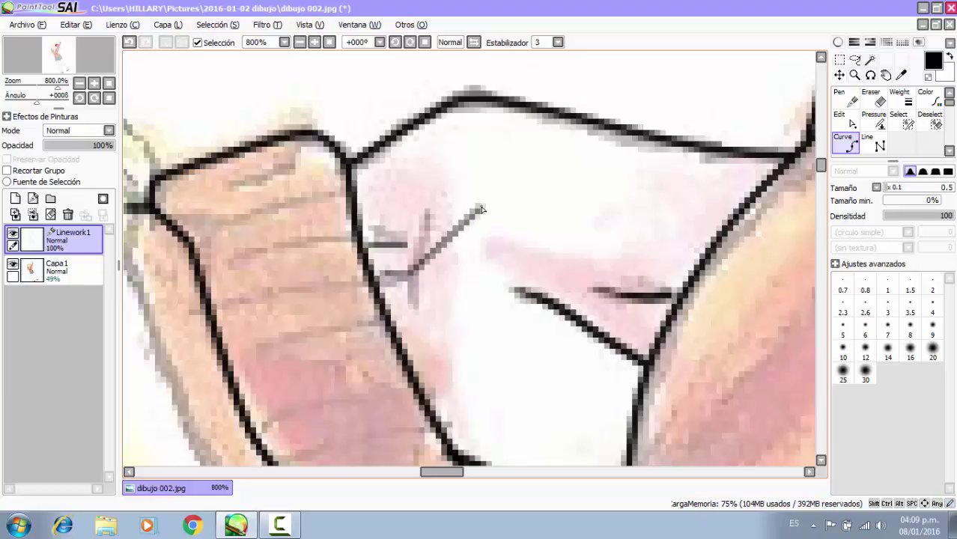
pyautogui.press('Return')
pyautogui.click(432, 322)
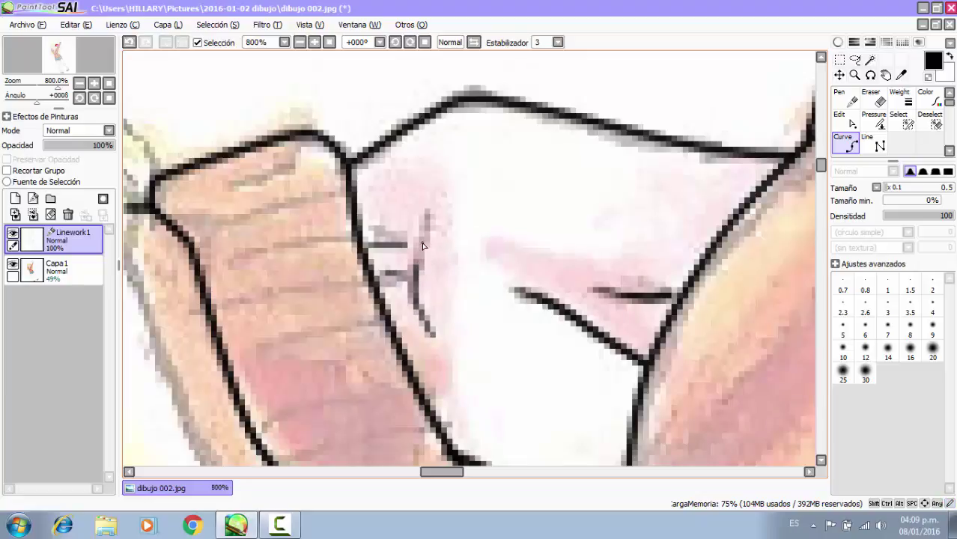
# Taper the redrawn creases beside the bent arm's cuff by lowering the pressure at their end points.
pyautogui.scroll(-2, 444, 186)
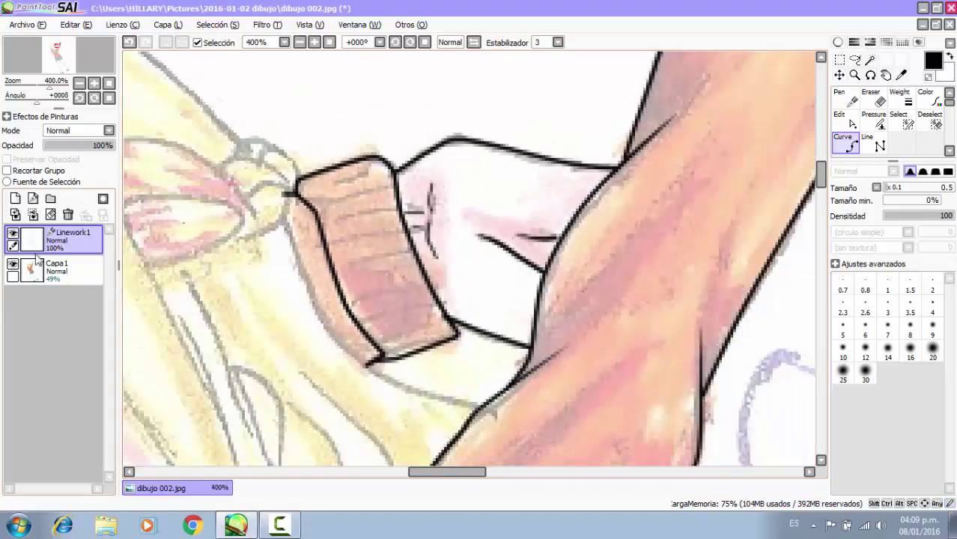
pyautogui.scroll(-1, 806, 71)
pyautogui.click(875, 122)
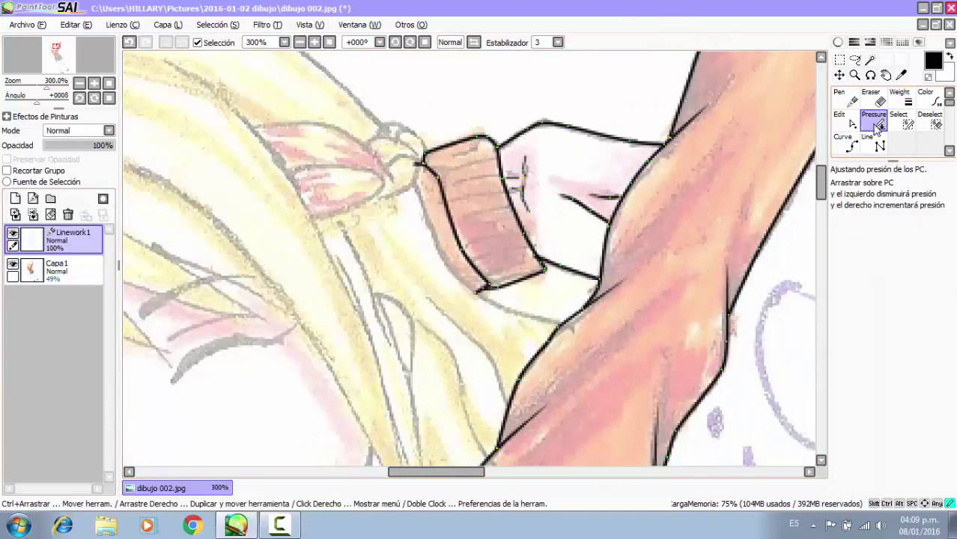
pyautogui.moveTo(519, 202); pyautogui.dragTo(5, 246)
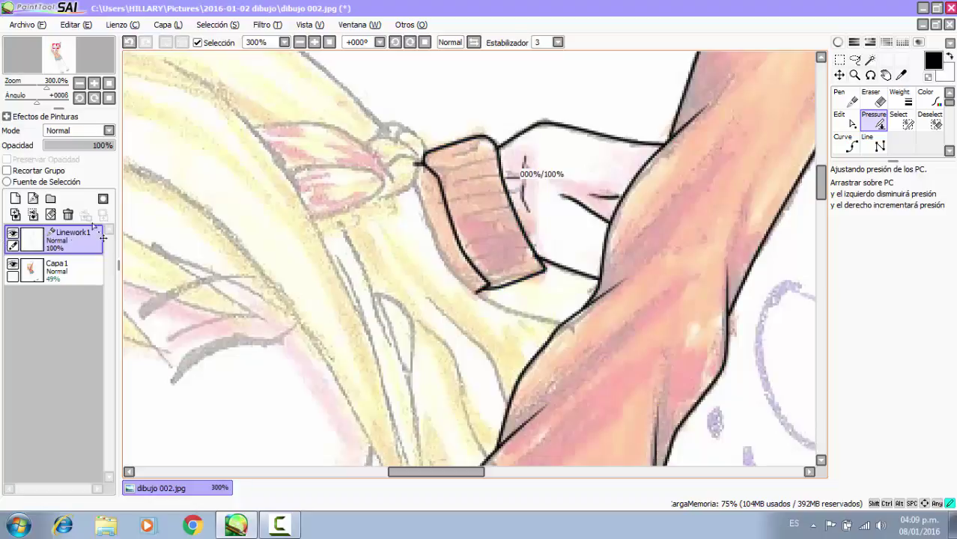
pyautogui.moveTo(343, 192); pyautogui.dragTo(344, 192)
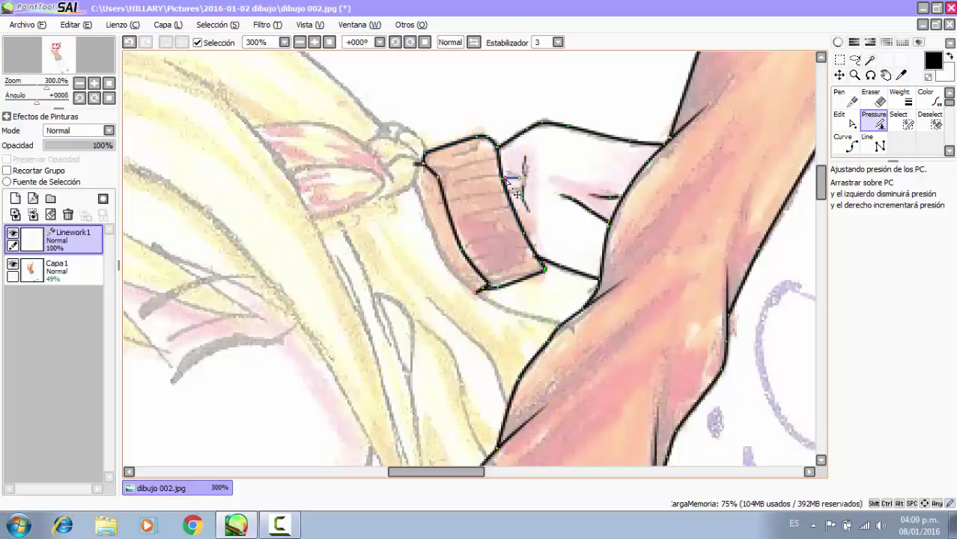
pyautogui.moveTo(515, 180); pyautogui.dragTo(428, 188)
pyautogui.moveTo(330, 198); pyautogui.dragTo(308, 202)
pyautogui.moveTo(525, 158); pyautogui.dragTo(67, 240)
pyautogui.moveTo(529, 213); pyautogui.dragTo(507, 216)
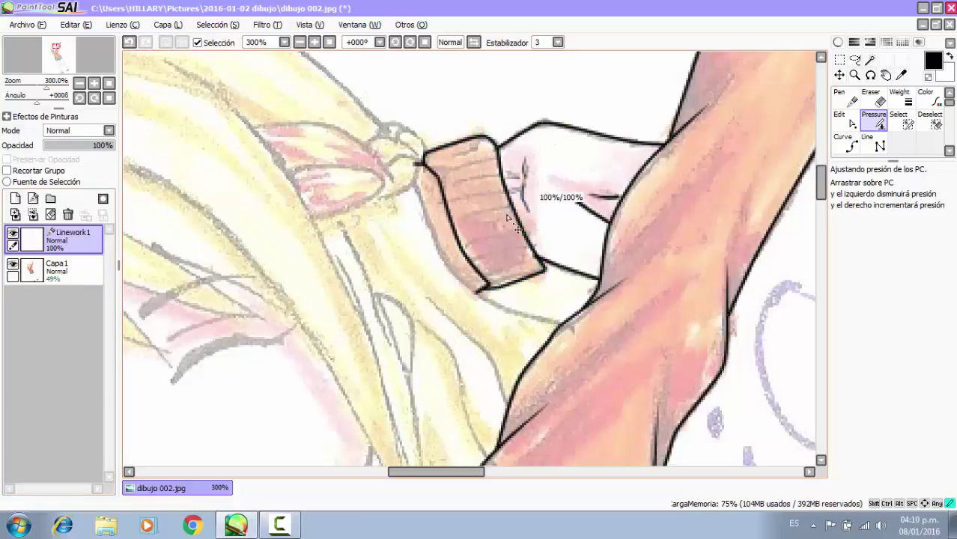
# Taper the raised fist's short vertical wrist crease by lowering the pressure at its lower end.
pyautogui.scroll(-4, 508, 218)
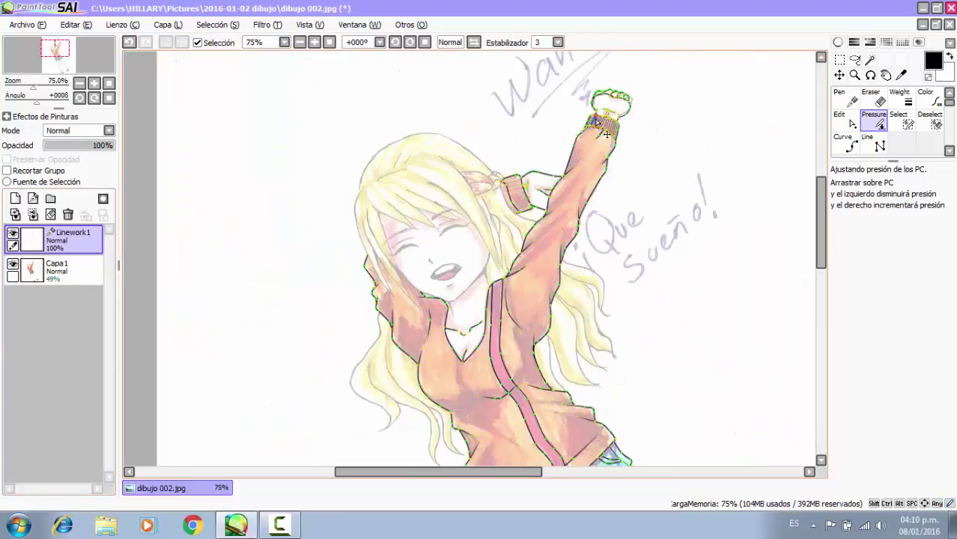
pyautogui.scroll(5, 607, 134)
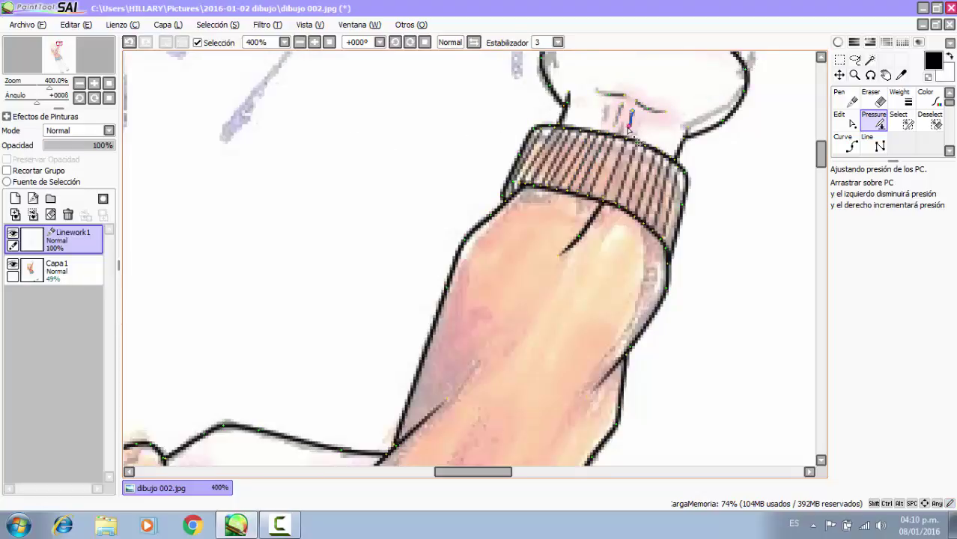
pyautogui.moveTo(630, 129); pyautogui.dragTo(416, 156)
# Hide the Capa1 layer and check the redrawn hand creases and the whole figure's linework.
pyautogui.scroll(-4, 578, 143)
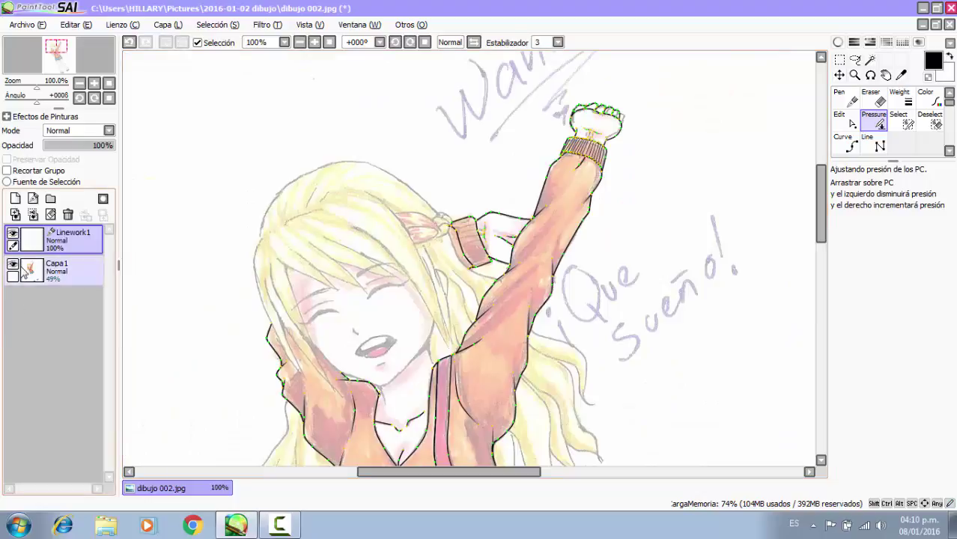
pyautogui.click(13, 264)
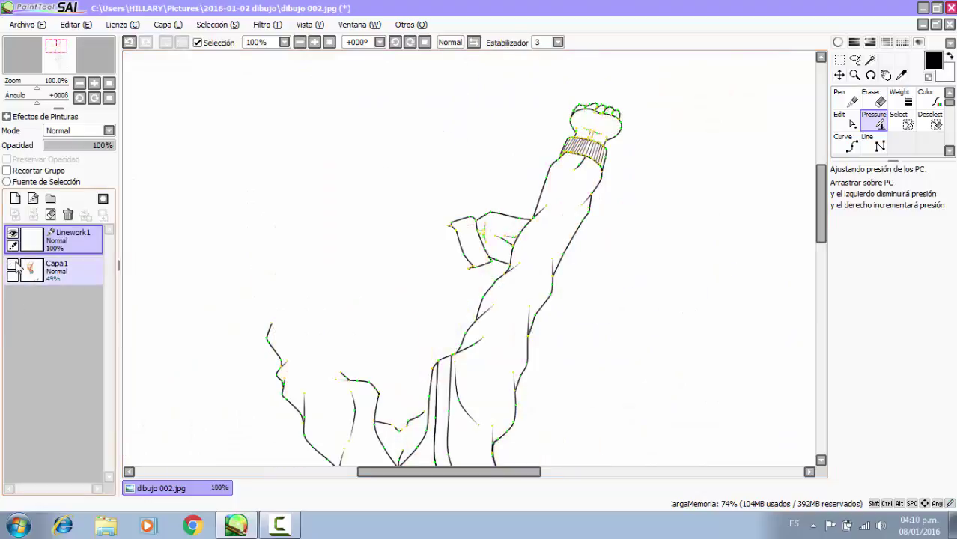
pyautogui.click(857, 143)
pyautogui.scroll(2, 638, 150)
pyautogui.scroll(-2, 664, 151)
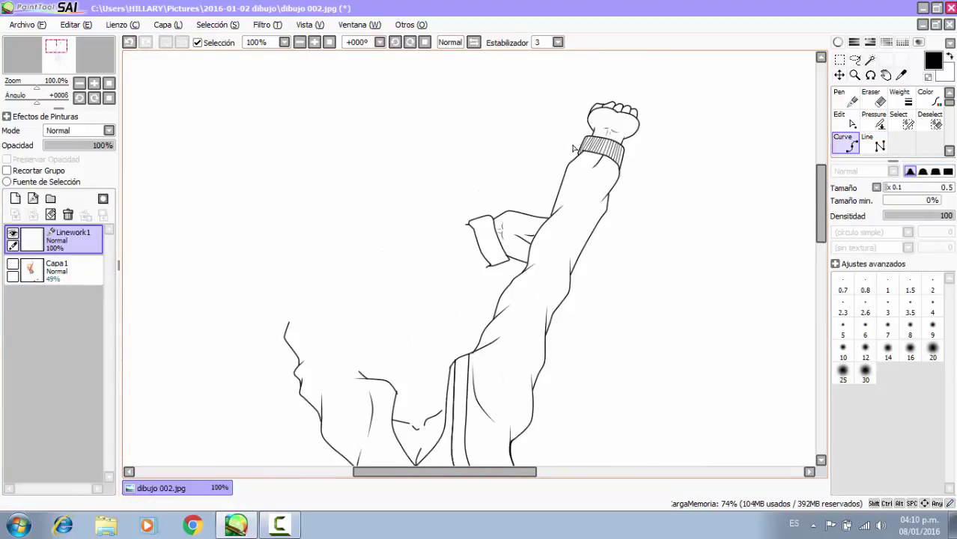
pyautogui.scroll(1, 575, 149)
pyautogui.scroll(-2, 573, 128)
pyautogui.scroll(-2, 549, 106)
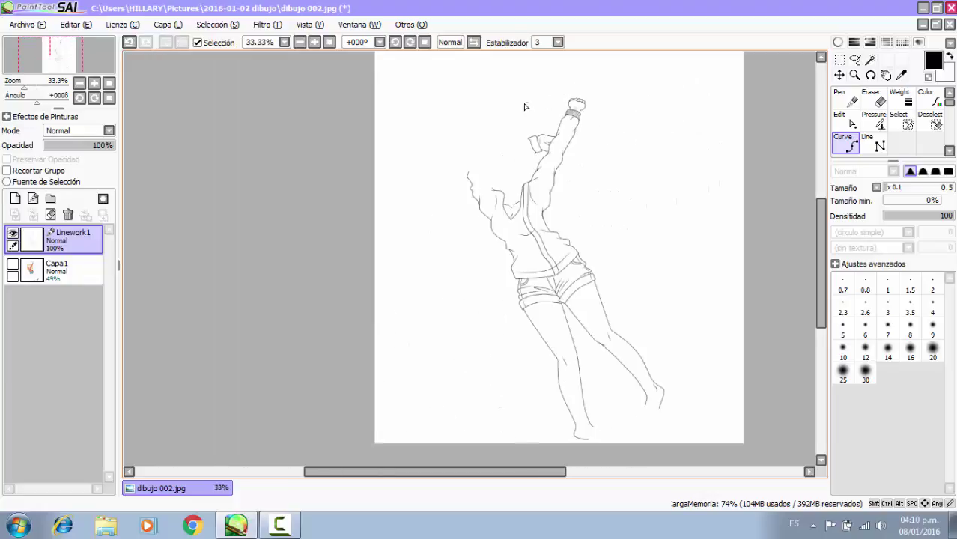
# Show the Capa1 layer and trace the ankle crease above the slipper at the page's lower edge with a size 1.5 Curve line.
pyautogui.click(12, 263)
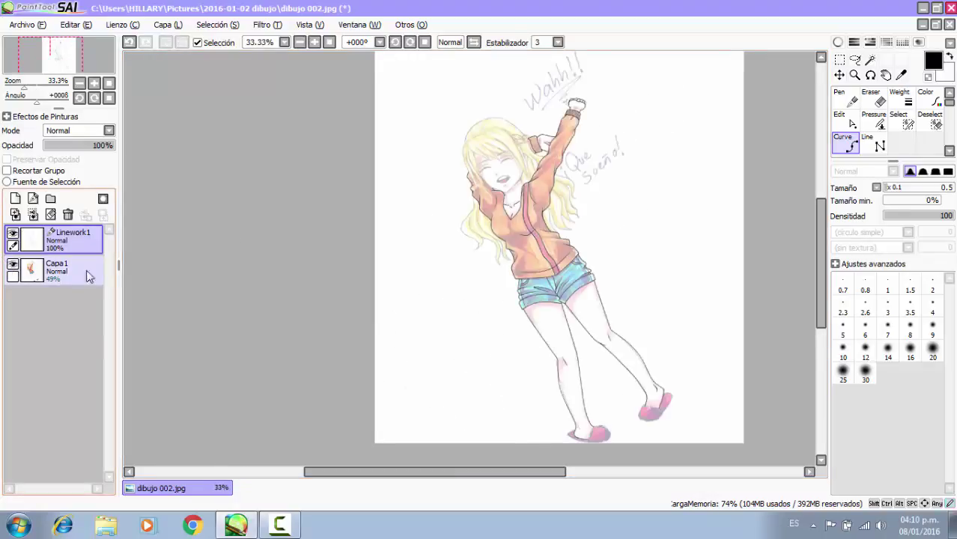
pyautogui.scroll(3, 594, 427)
pyautogui.scroll(-2, 596, 427)
pyautogui.scroll(4, 407, 359)
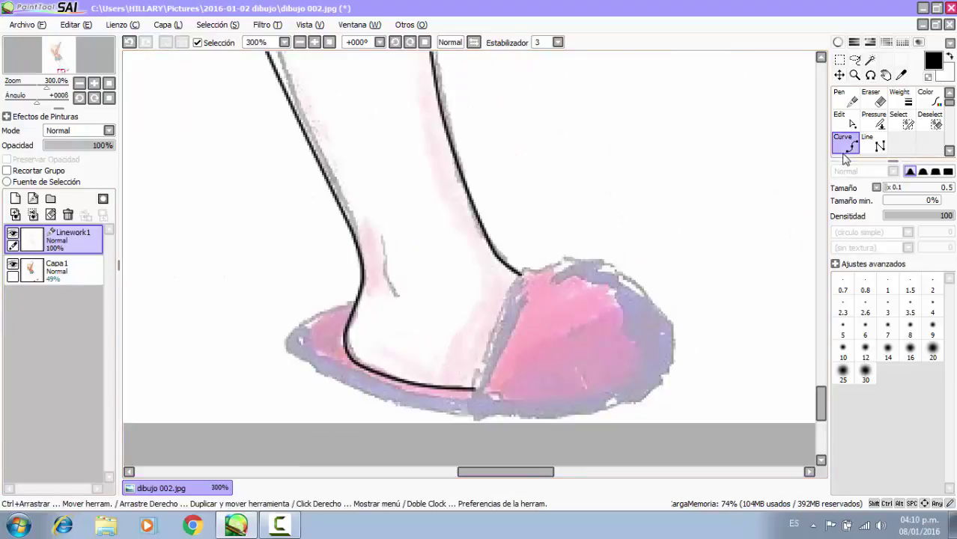
pyautogui.click(908, 285)
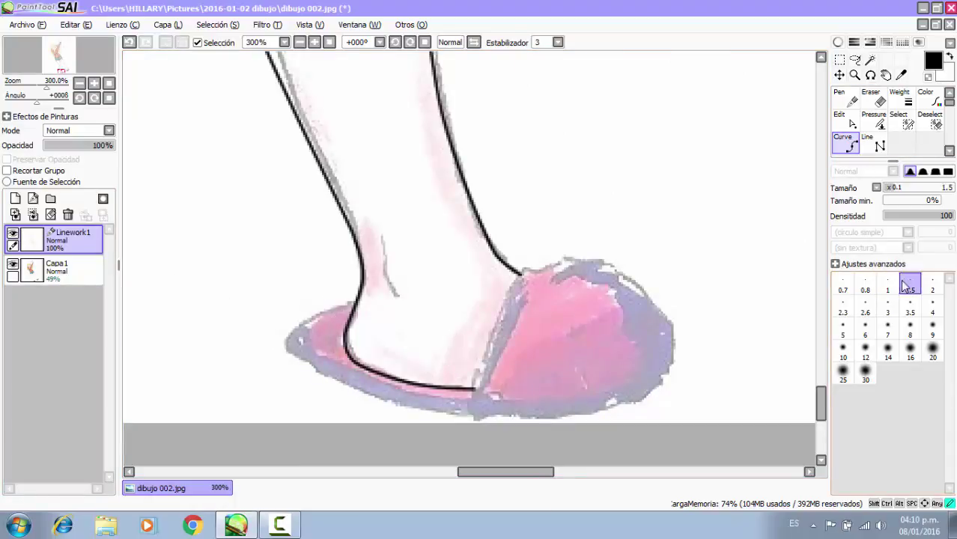
pyautogui.scroll(3, 358, 308)
pyautogui.click(448, 314)
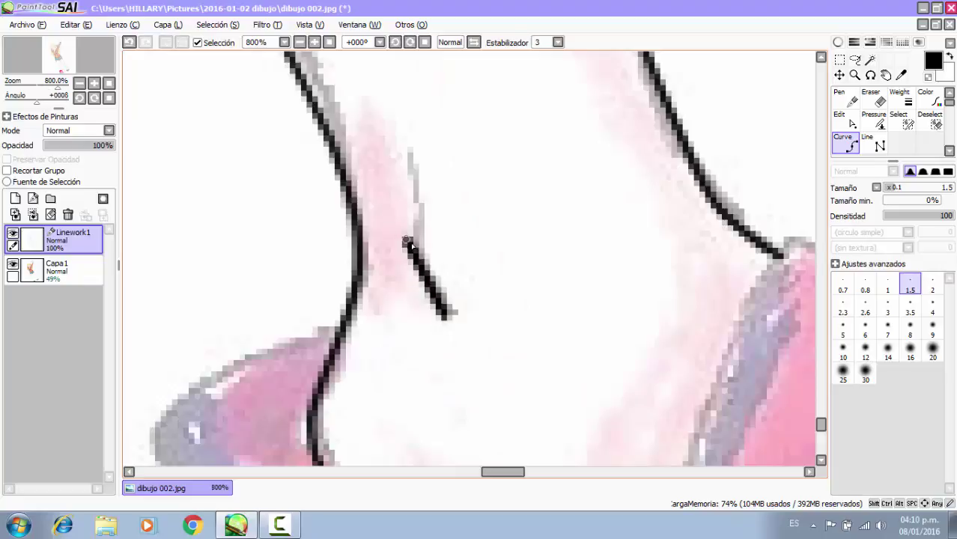
pyautogui.click(407, 231)
pyautogui.doubleClick(410, 160)
# Taper the upper end of the ankle crease by lowering its control point's pressure.
pyautogui.scroll(-2, 503, 135)
pyautogui.click(872, 126)
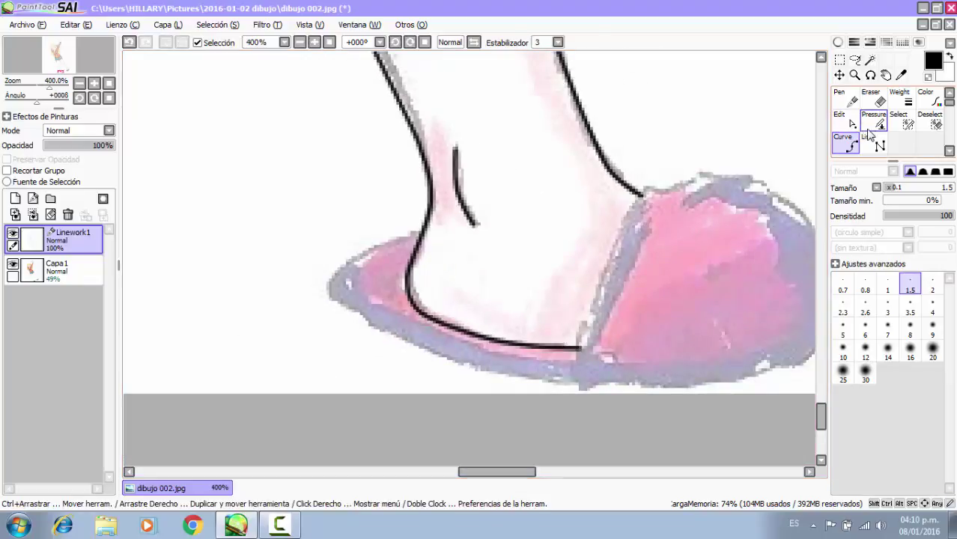
pyautogui.moveTo(460, 151); pyautogui.dragTo(68, 356)
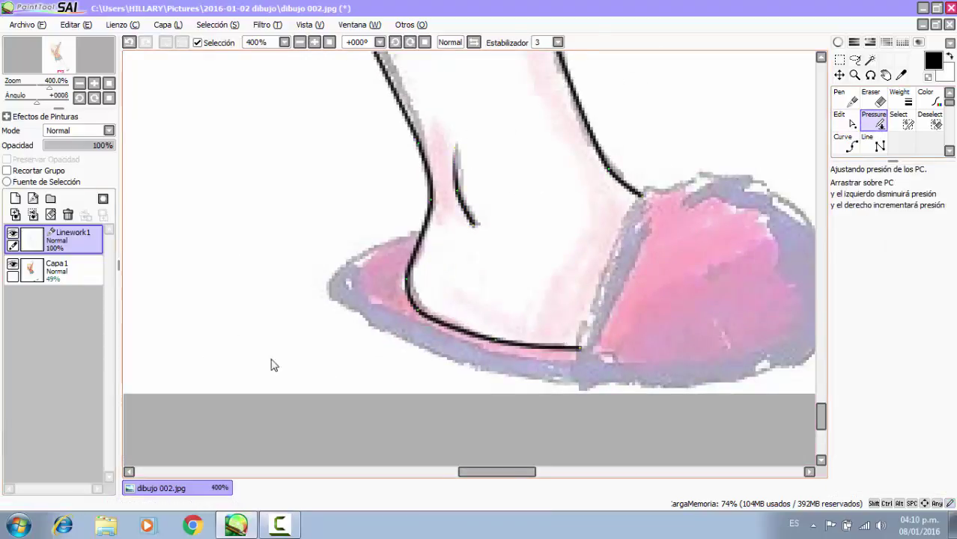
# Trace the planted foot's slipper outline around heel, sole and toe, add its opening edge below the instep, and bow that edge slightly toward the ankle.
pyautogui.click(848, 148)
pyautogui.click(420, 243)
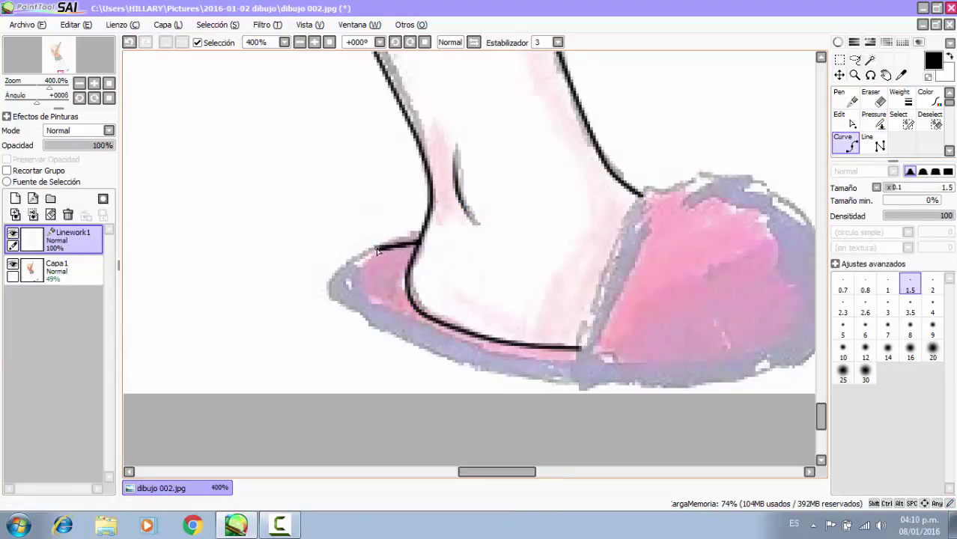
pyautogui.click(374, 249)
pyautogui.click(342, 290)
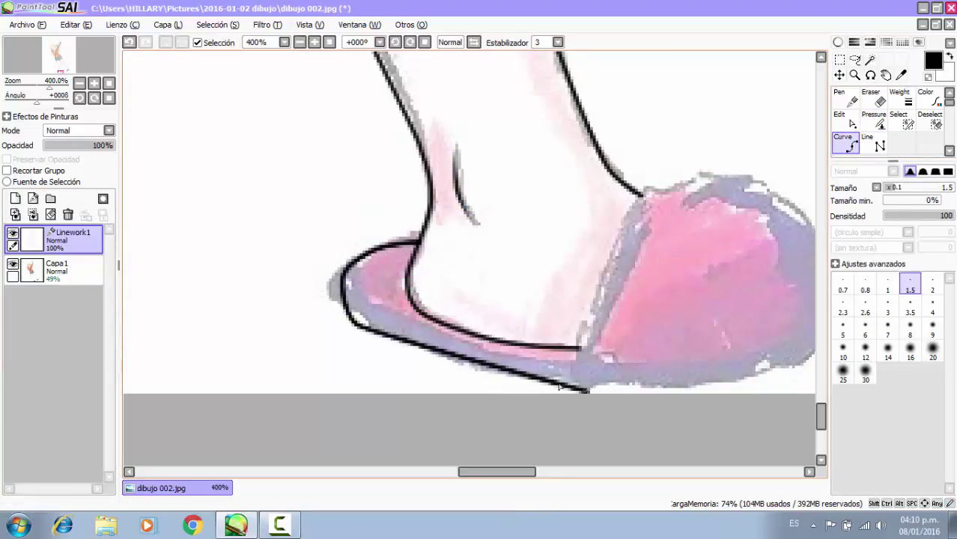
pyautogui.scroll(-1, 411, 361)
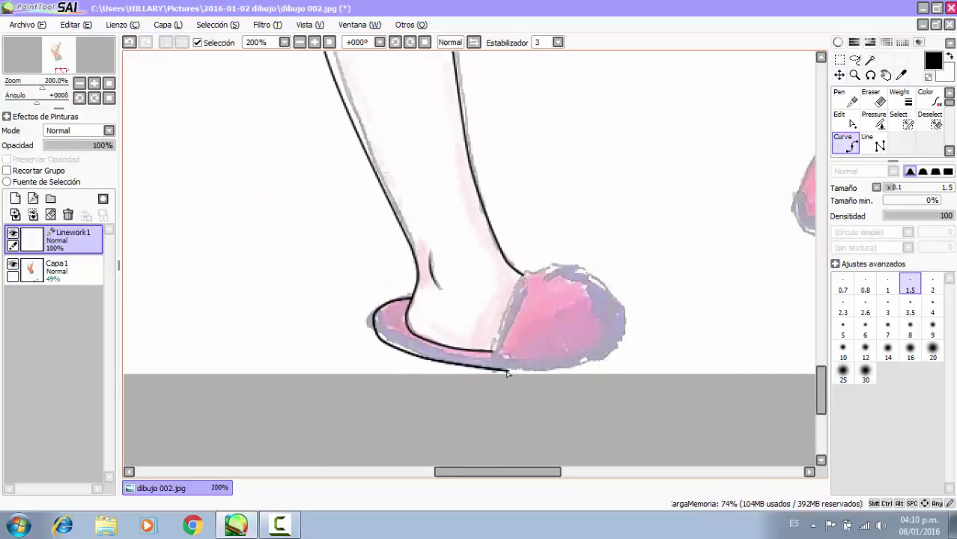
pyautogui.scroll(1, 514, 373)
pyautogui.click(660, 359)
pyautogui.click(731, 323)
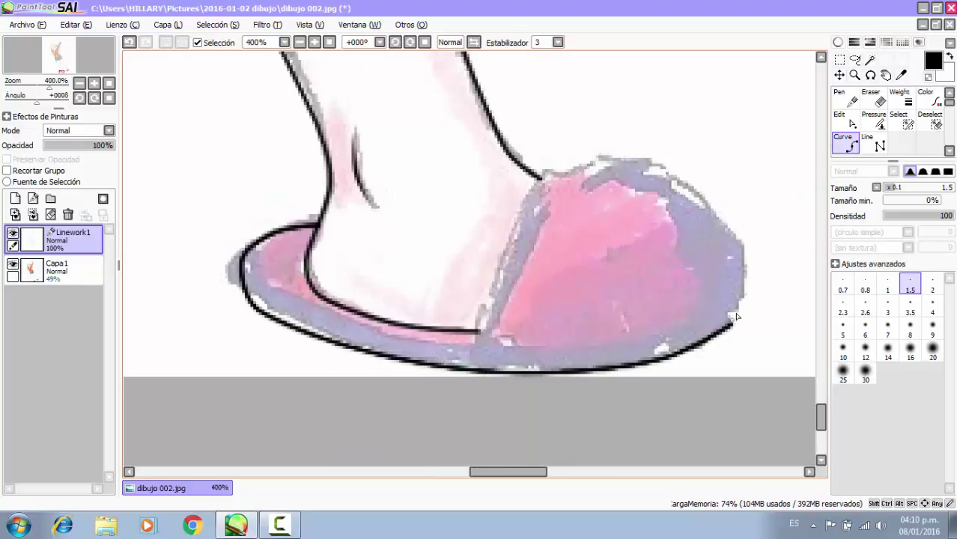
pyautogui.click(738, 241)
pyautogui.click(738, 242)
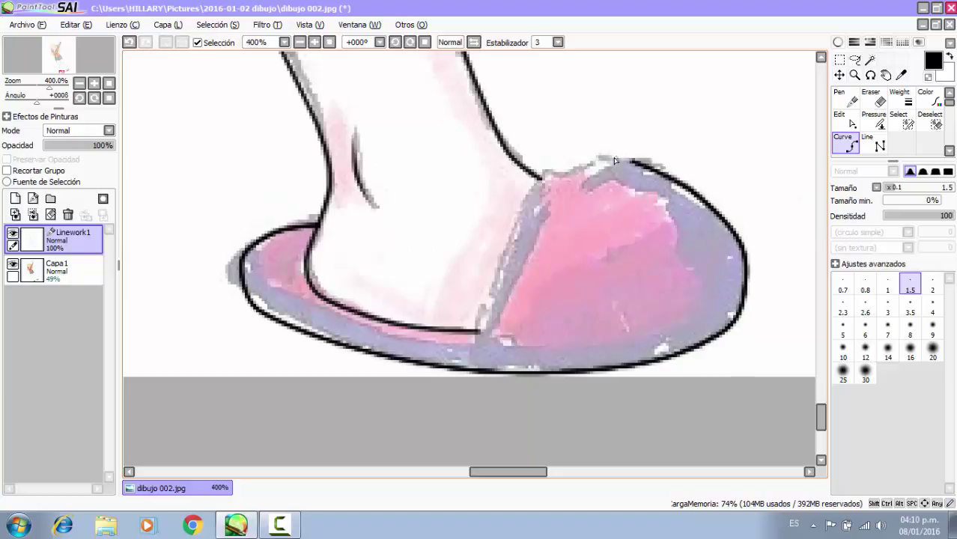
pyautogui.click(545, 182)
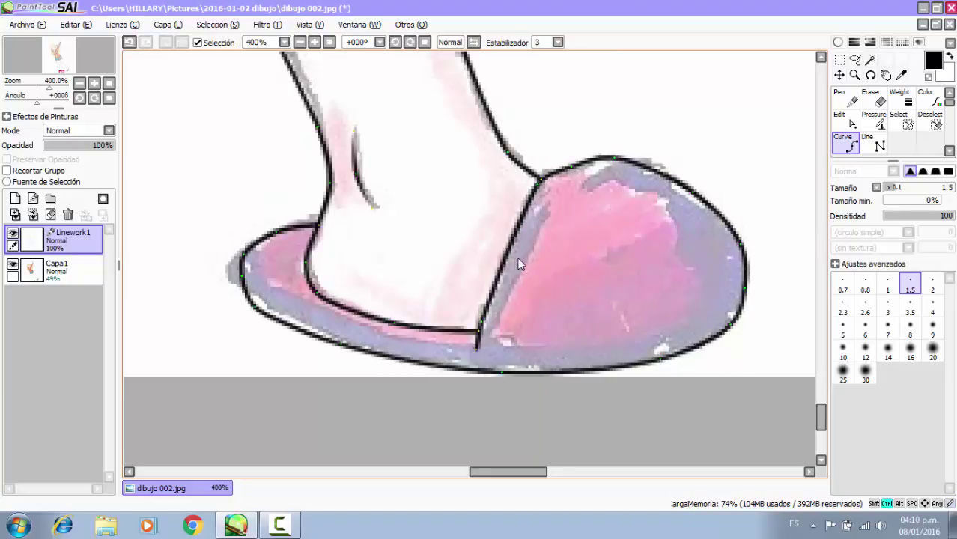
pyautogui.moveTo(507, 260); pyautogui.dragTo(497, 267)
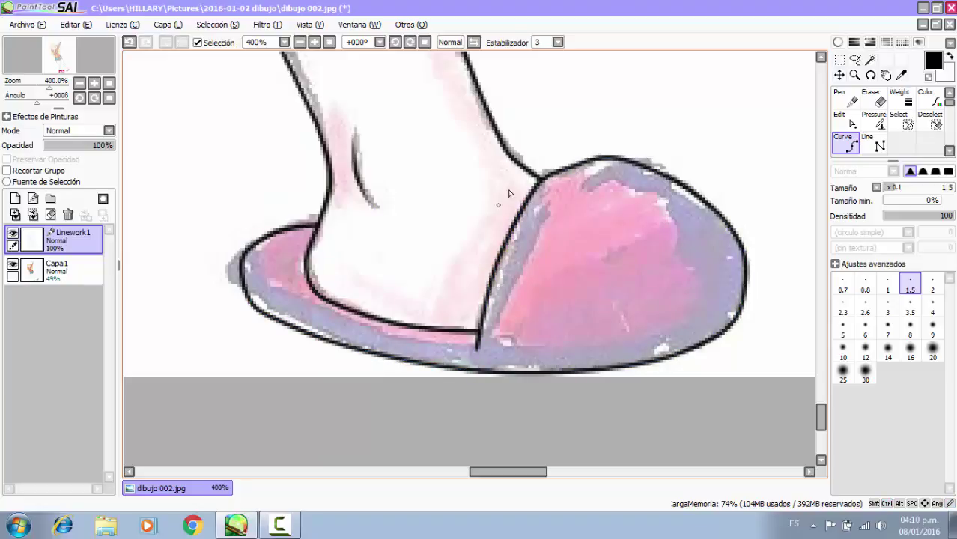
# Trace the line marking the sole's thickness on the planted foot's slipper, from the heel along the underside to the toe.
pyautogui.scroll(-1, 401, 332)
pyautogui.scroll(2, 250, 279)
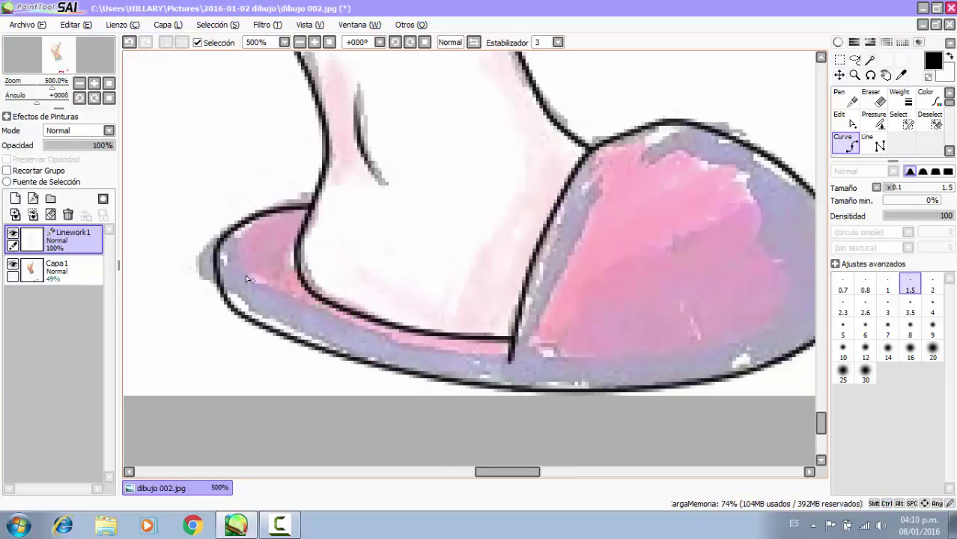
pyautogui.click(219, 247)
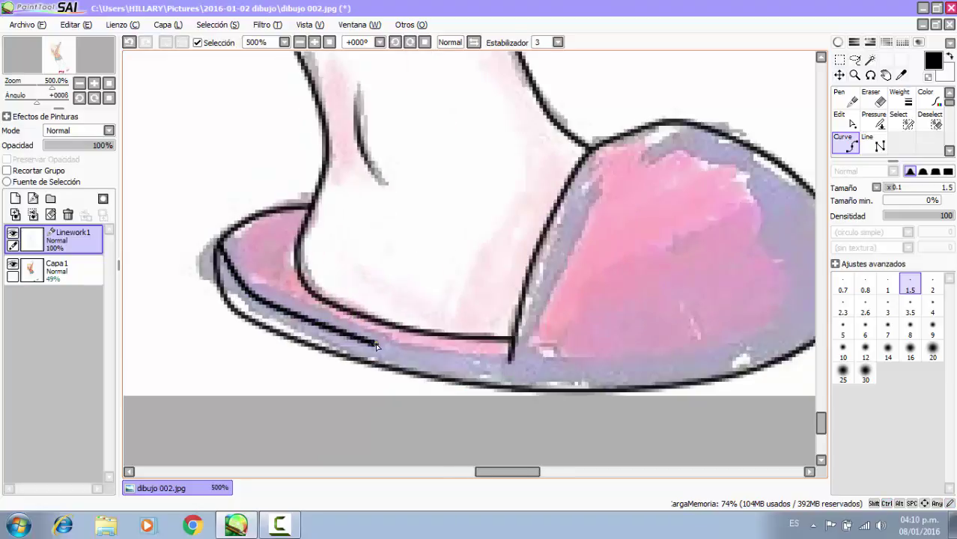
pyautogui.scroll(-2, 497, 344)
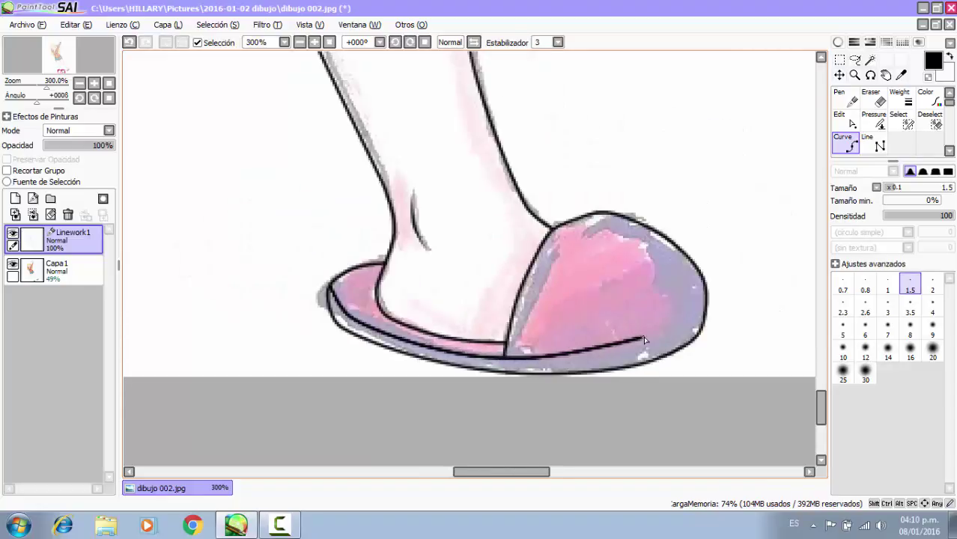
pyautogui.doubleClick(706, 321)
# Trace the wavy opening edge of the raised foot's slipper across the foot to the side of the sole.
pyautogui.scroll(-2, 325, 317)
pyautogui.scroll(3, 567, 225)
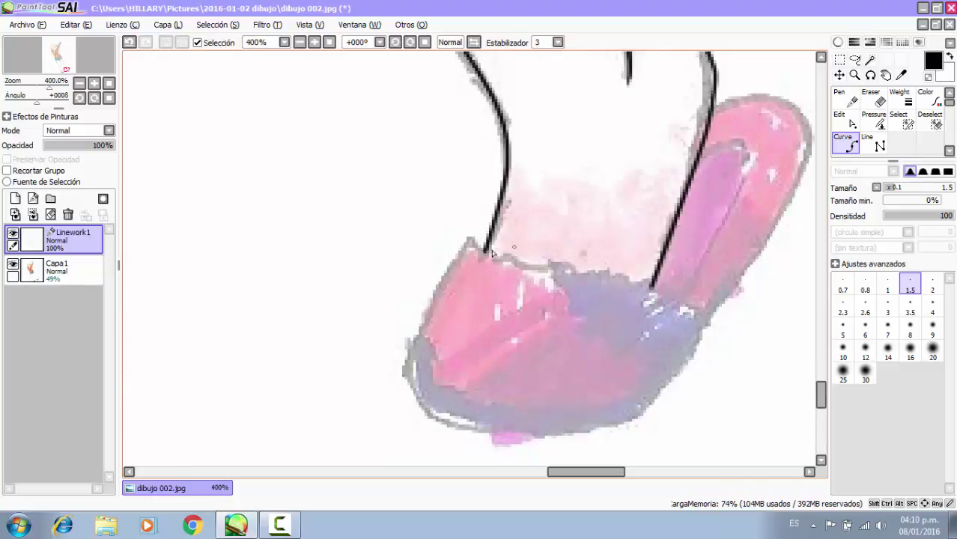
pyautogui.click(486, 248)
pyautogui.click(503, 260)
pyautogui.click(543, 263)
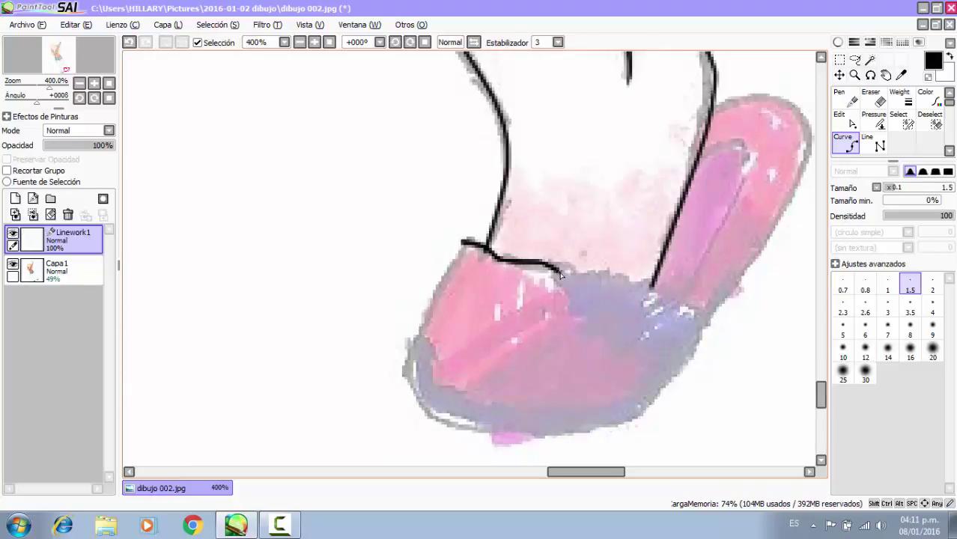
pyautogui.click(558, 272)
pyautogui.click(652, 286)
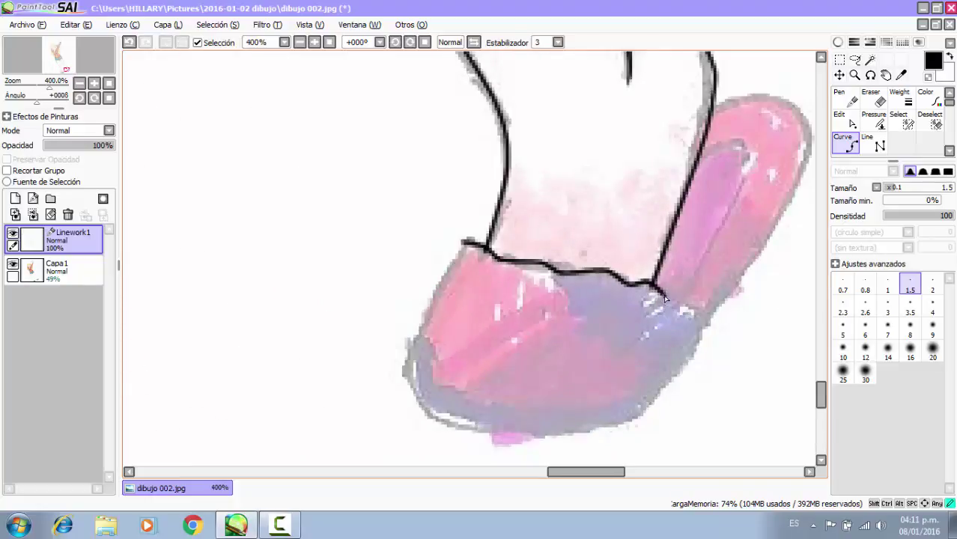
pyautogui.doubleClick(698, 317)
# Trace the raised foot's slipper outline from the opening edge's corner around the toe and sole up to the back of the ankle.
pyautogui.click(465, 244)
pyautogui.click(422, 327)
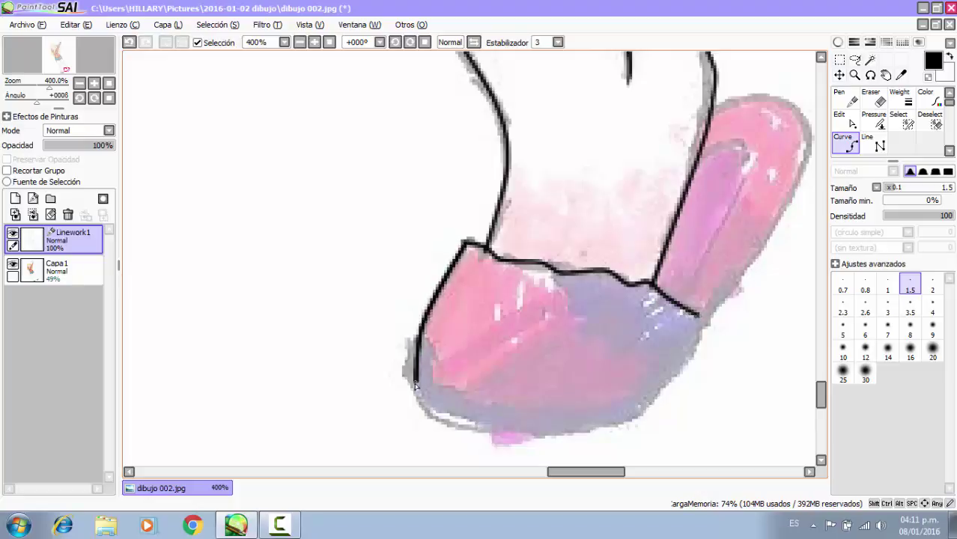
pyautogui.click(413, 385)
pyautogui.click(451, 425)
pyautogui.click(542, 436)
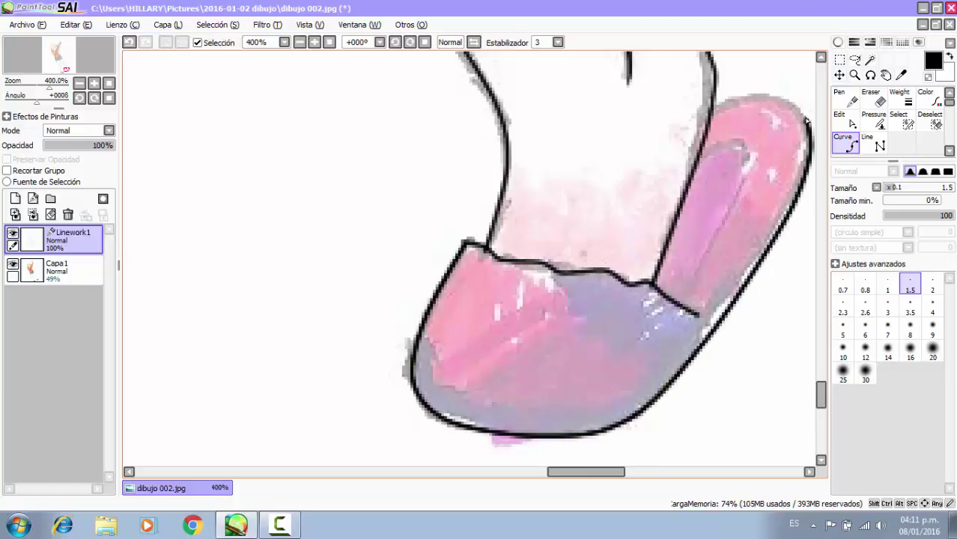
pyautogui.click(765, 92)
pyautogui.doubleClick(709, 116)
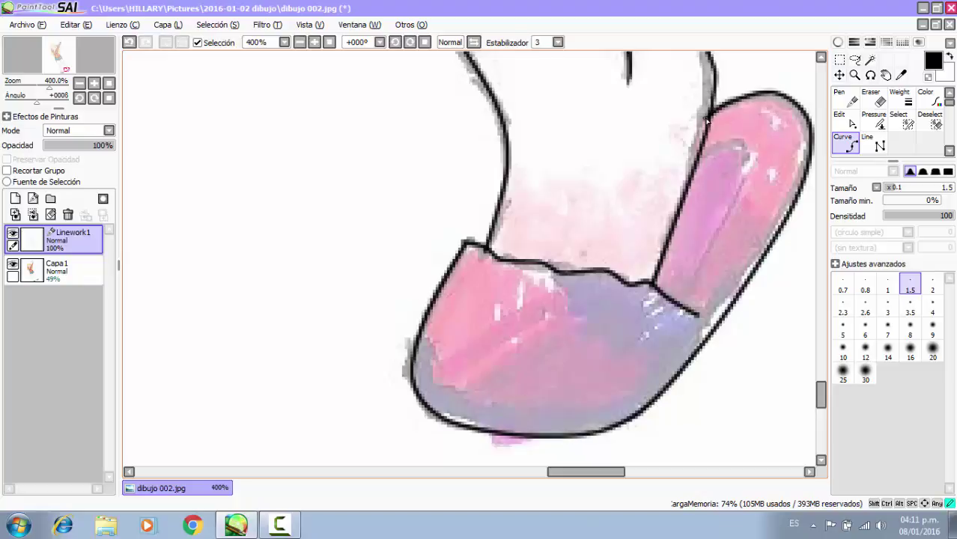
# Trace the inner sole line of the raised foot's slipper from toe to heel and adjust the curves along its underside.
pyautogui.click(476, 419)
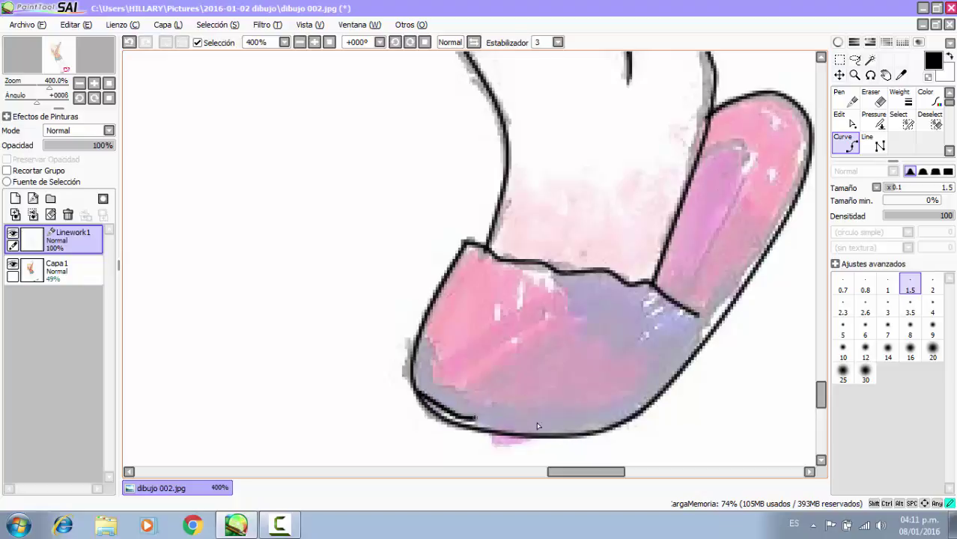
pyautogui.click(577, 427)
pyautogui.click(658, 381)
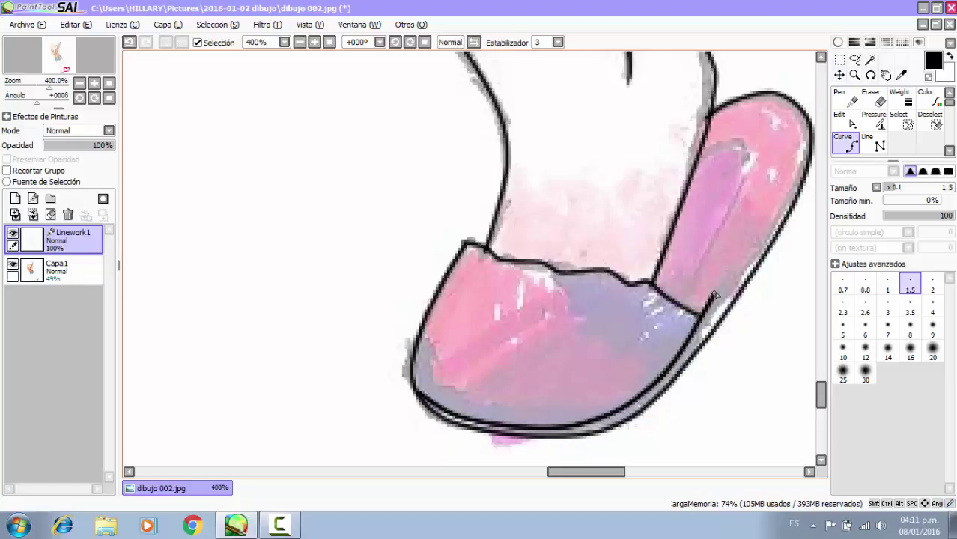
pyautogui.click(714, 303)
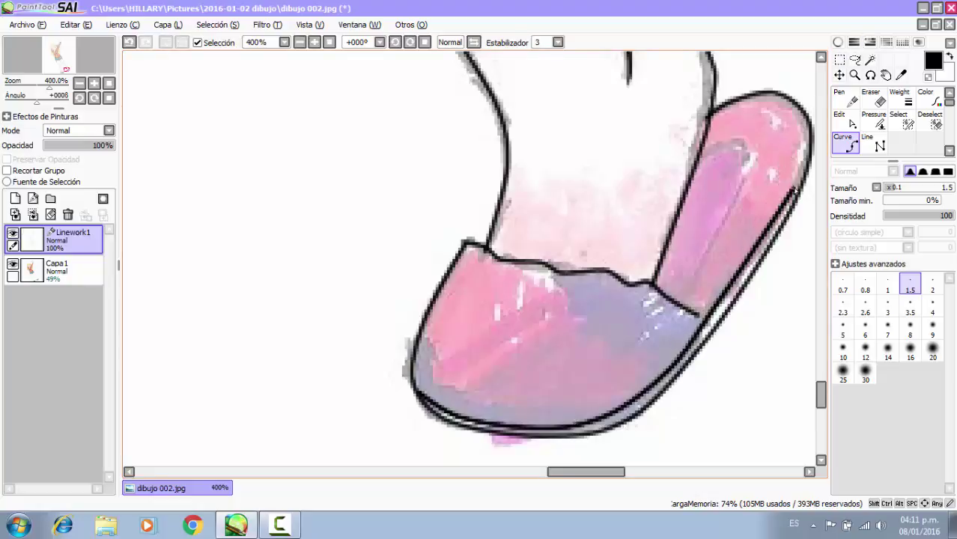
pyautogui.click(796, 173)
pyautogui.doubleClick(807, 119)
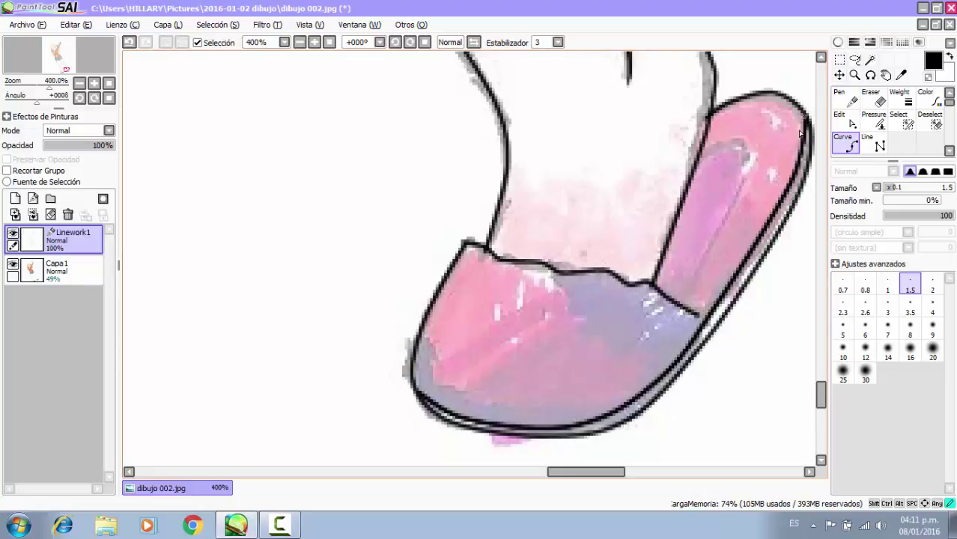
pyautogui.moveTo(699, 315); pyautogui.dragTo(706, 341)
pyautogui.moveTo(542, 437); pyautogui.dragTo(542, 441)
# Trace the curved insole line inside the heel part of the raised foot's slipper.
pyautogui.scroll(-3, 510, 329)
pyautogui.scroll(5, 578, 278)
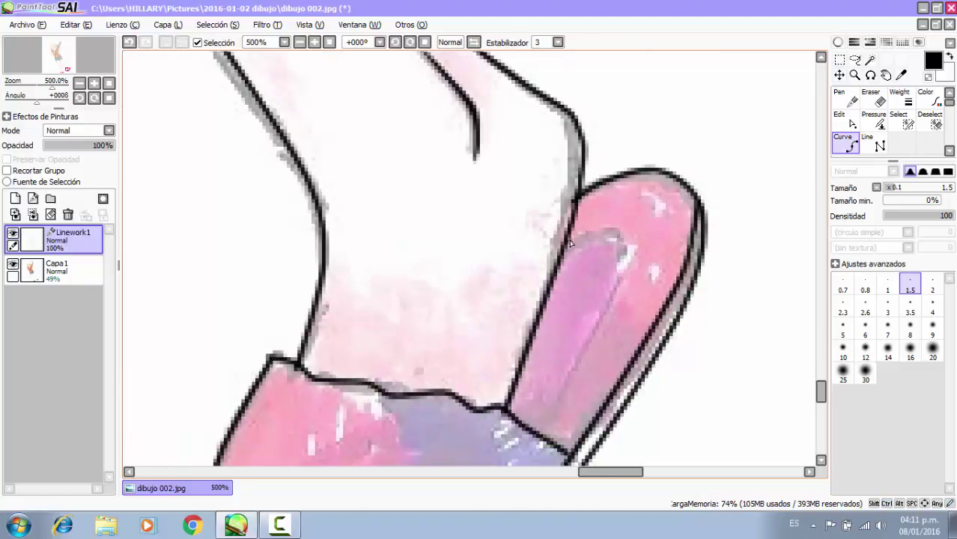
pyautogui.click(616, 229)
pyautogui.click(625, 265)
pyautogui.doubleClick(565, 390)
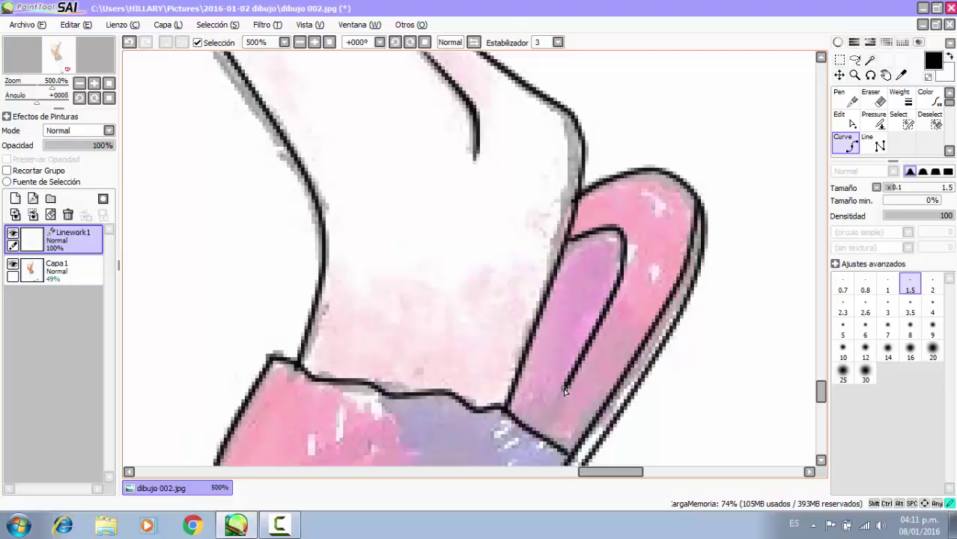
# Taper the lower end of the insole line by lowering its control point's pressure.
pyautogui.scroll(-4, 584, 241)
pyautogui.click(873, 120)
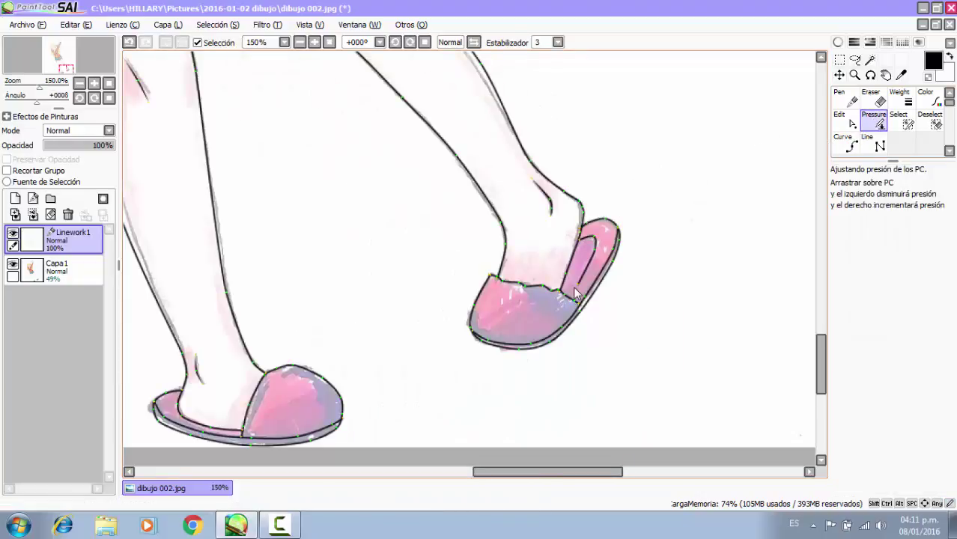
pyautogui.moveTo(575, 288); pyautogui.dragTo(538, 294)
# Hide the Capa1 layer and check the linework of both slippers and the legs.
pyautogui.moveTo(1, 389); pyautogui.dragTo(2, 389)
pyautogui.scroll(-1, 348, 332)
pyautogui.scroll(2, 210, 425)
pyautogui.scroll(-1, 334, 321)
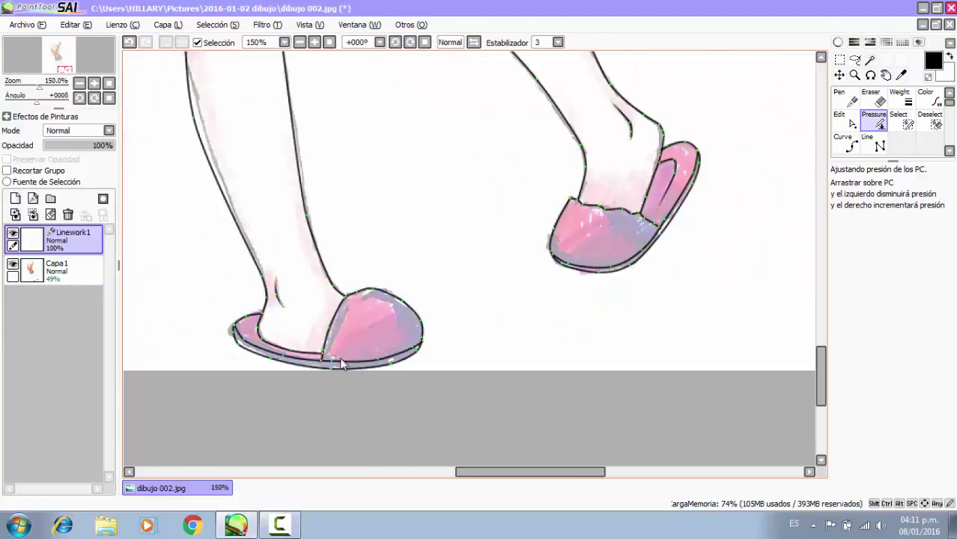
pyautogui.click(13, 266)
pyautogui.scroll(-2, 525, 403)
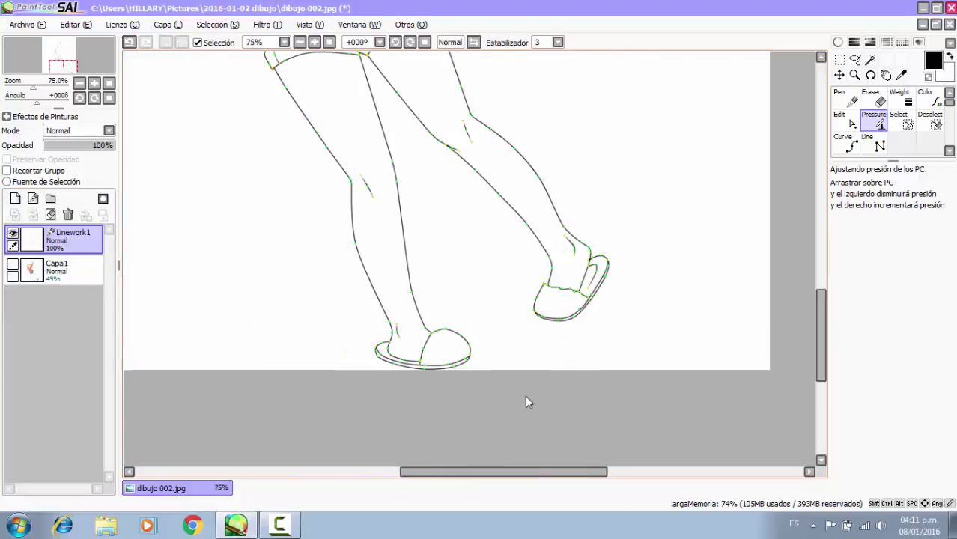
pyautogui.click(847, 145)
pyautogui.scroll(-2, 689, 292)
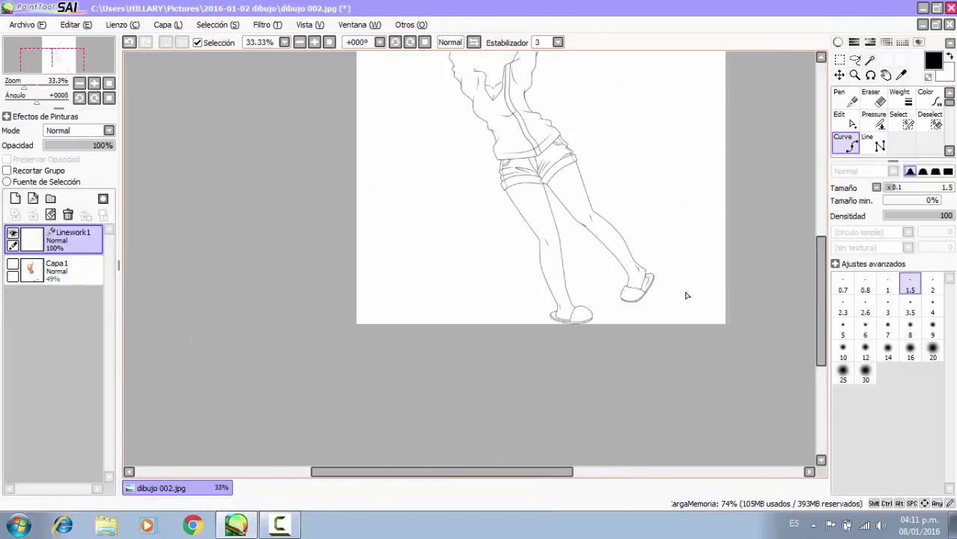
pyautogui.scroll(5, 686, 296)
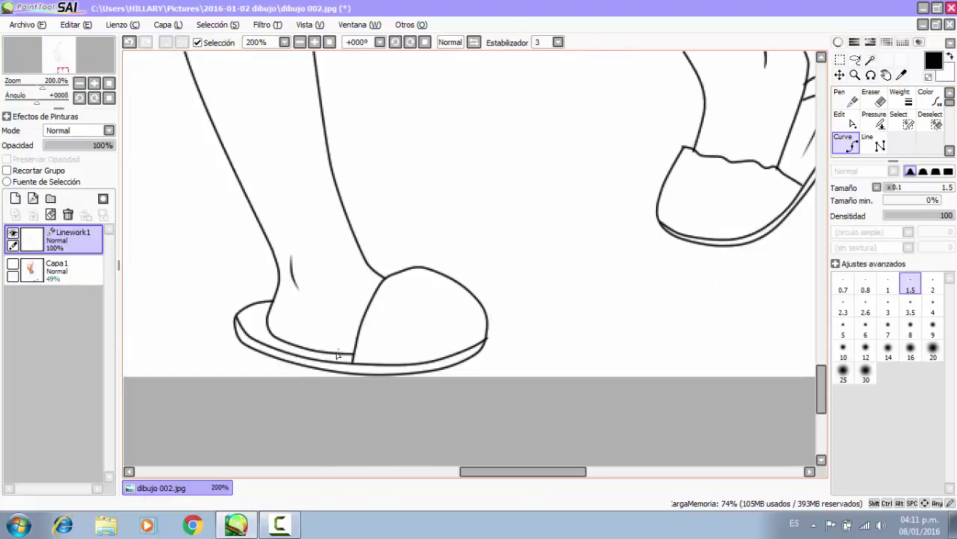
pyautogui.scroll(2, 341, 356)
pyautogui.scroll(-2, 225, 350)
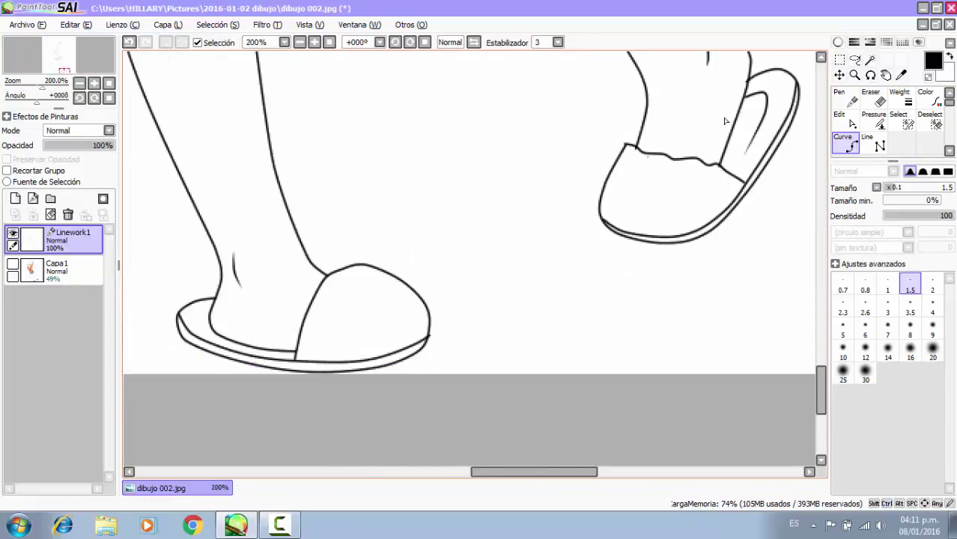
pyautogui.scroll(2, 725, 122)
pyautogui.scroll(-2, 502, 213)
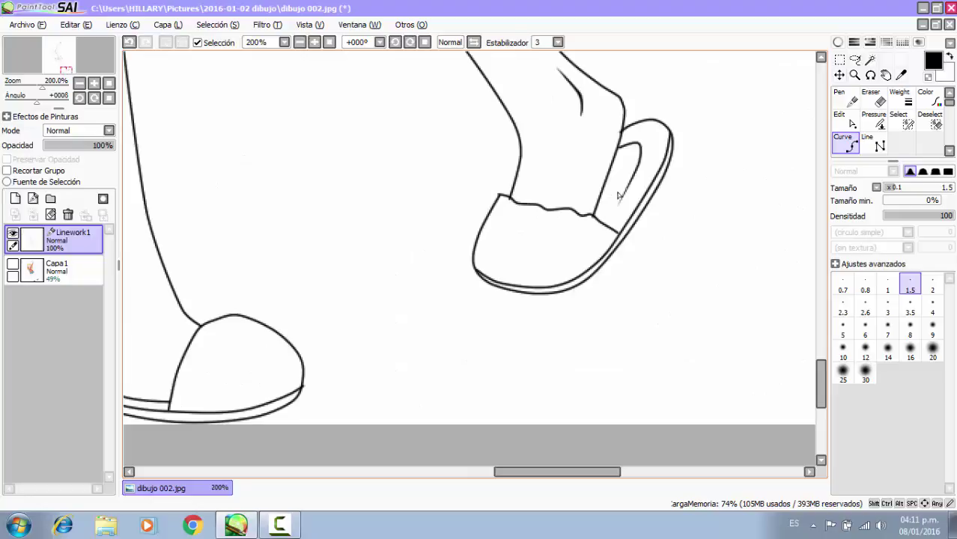
# Delete the intermediate control points that make the opening edge of the raised foot's slipper wavy.
pyautogui.scroll(2, 584, 198)
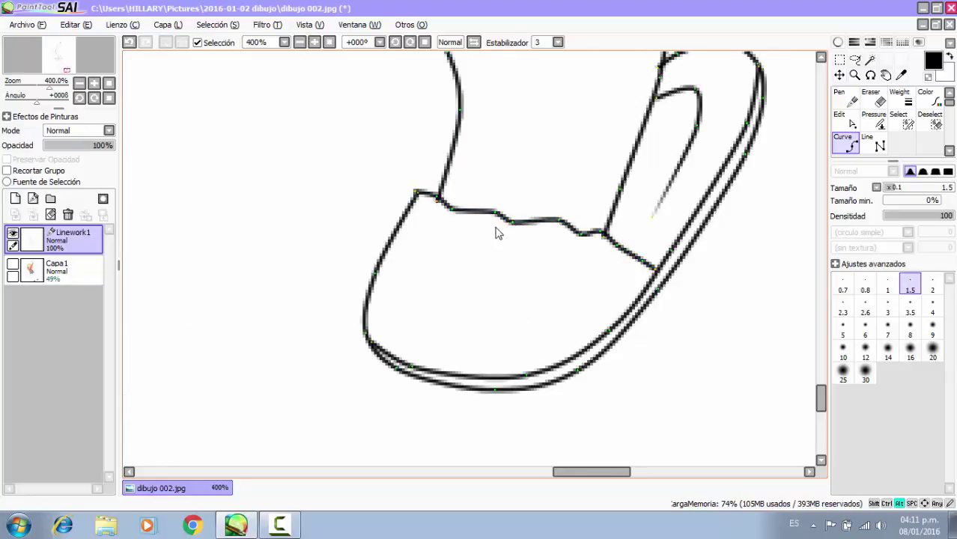
pyautogui.click(439, 199)
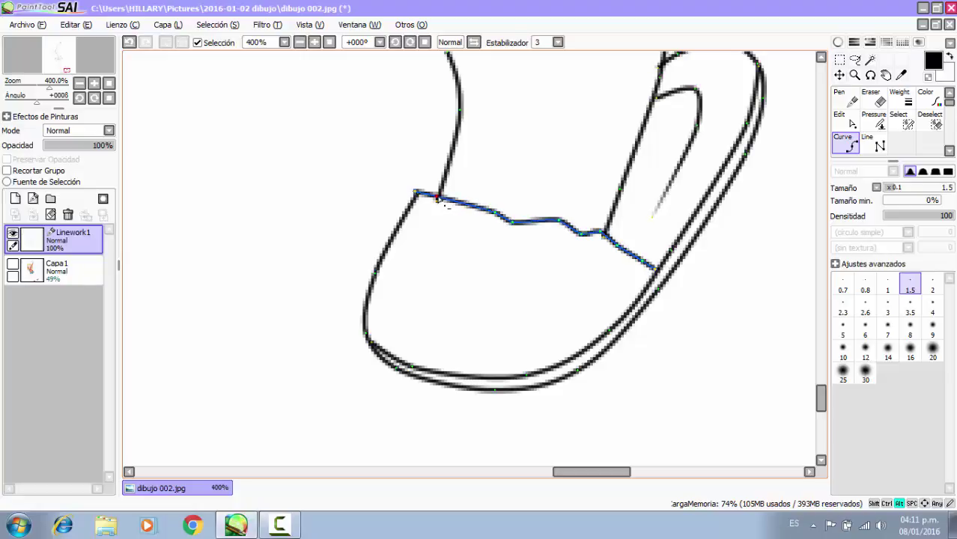
pyautogui.keyDown('alt'); pyautogui.click(496, 214); pyautogui.keyUp('alt')
pyautogui.keyDown('alt'); pyautogui.click(512, 222); pyautogui.keyUp('alt')
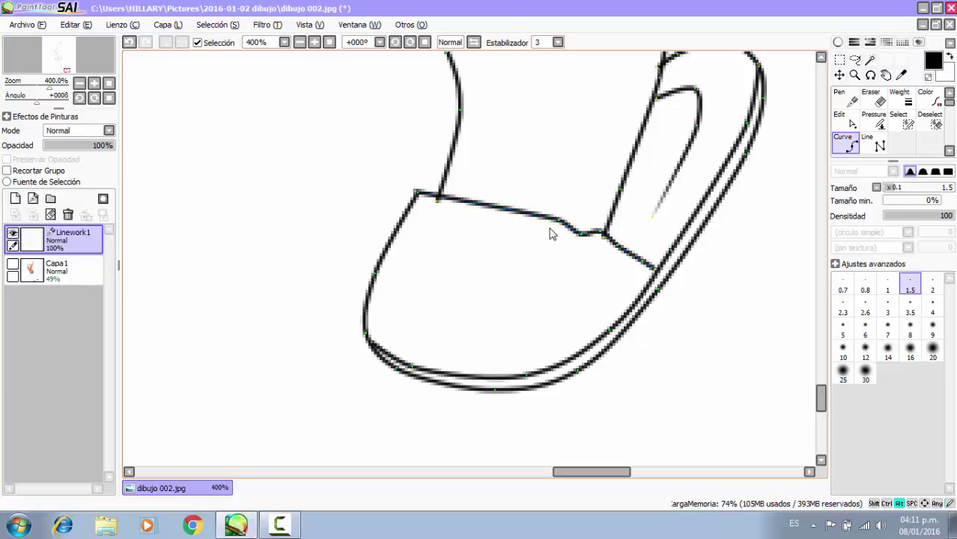
pyautogui.keyDown('alt'); pyautogui.click(561, 222); pyautogui.keyUp('alt')
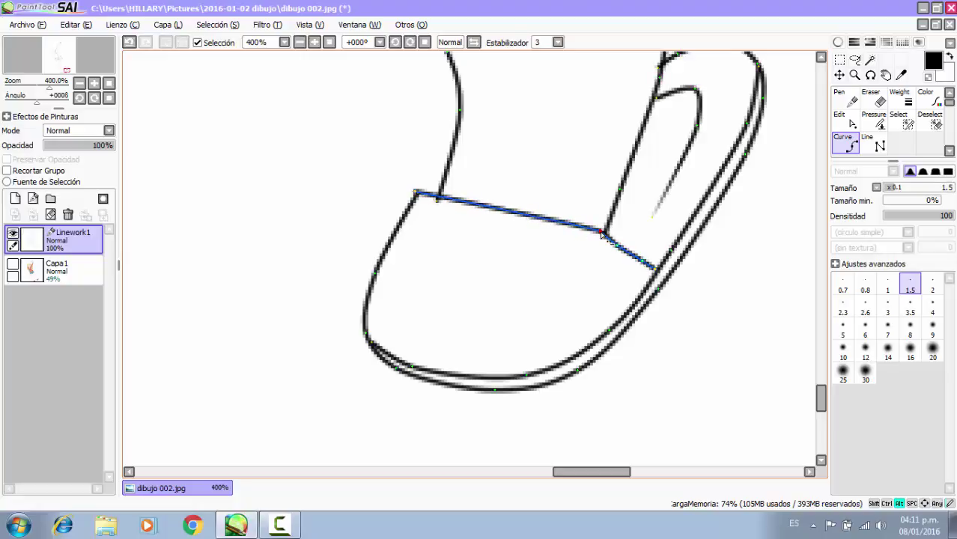
# Reshape the opening edge of the raised foot's slipper into a smooth upward arc across the foot.
pyautogui.moveTo(603, 234); pyautogui.dragTo(619, 252)
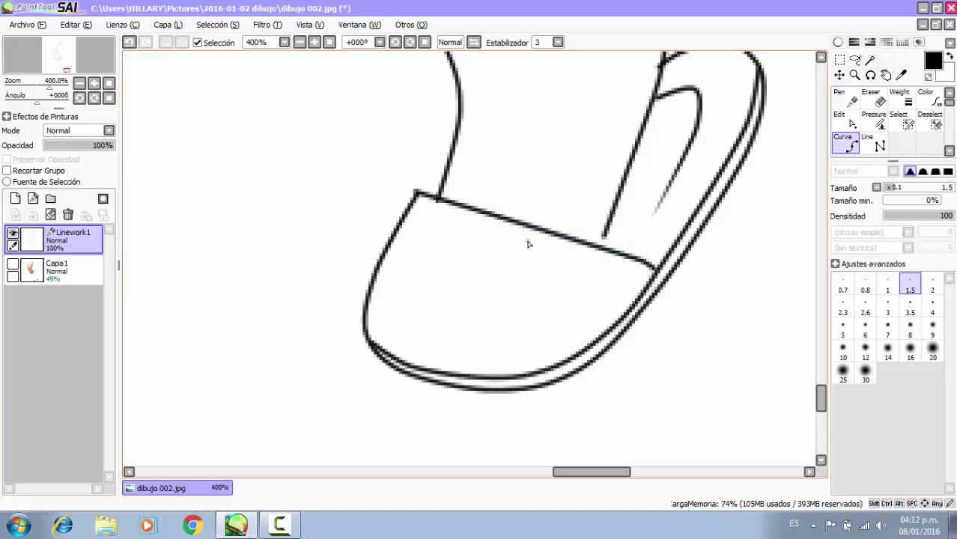
pyautogui.moveTo(528, 228); pyautogui.dragTo(537, 202)
pyautogui.moveTo(616, 243); pyautogui.dragTo(616, 235)
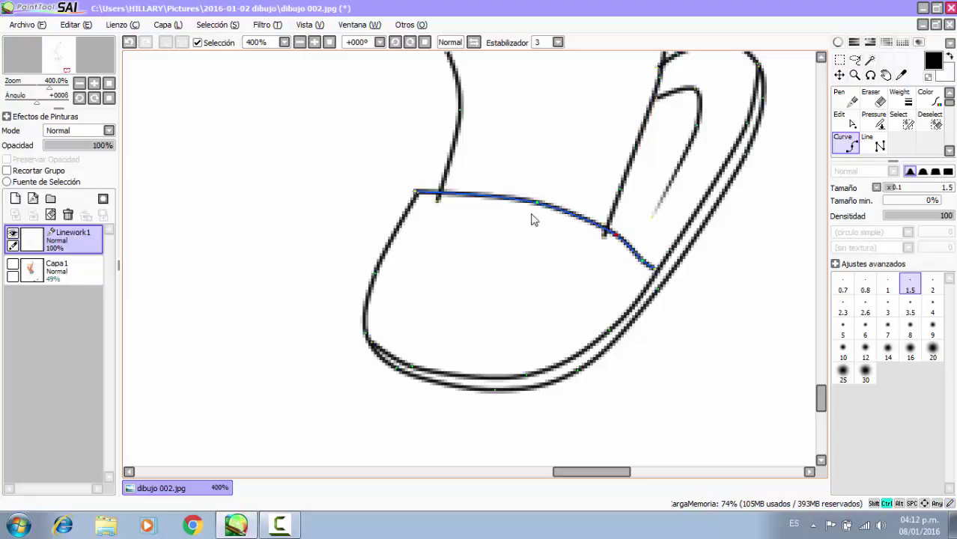
# Refine the curve of the raised foot's slipper opening edge and bring the ends of both ankle lines onto it.
pyautogui.moveTo(477, 198); pyautogui.dragTo(465, 188)
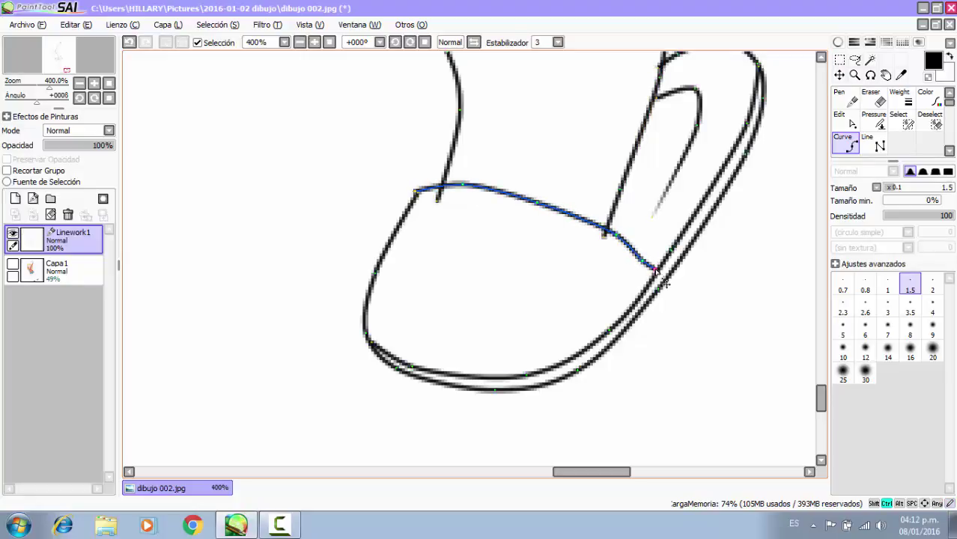
pyautogui.moveTo(617, 236); pyautogui.dragTo(622, 236)
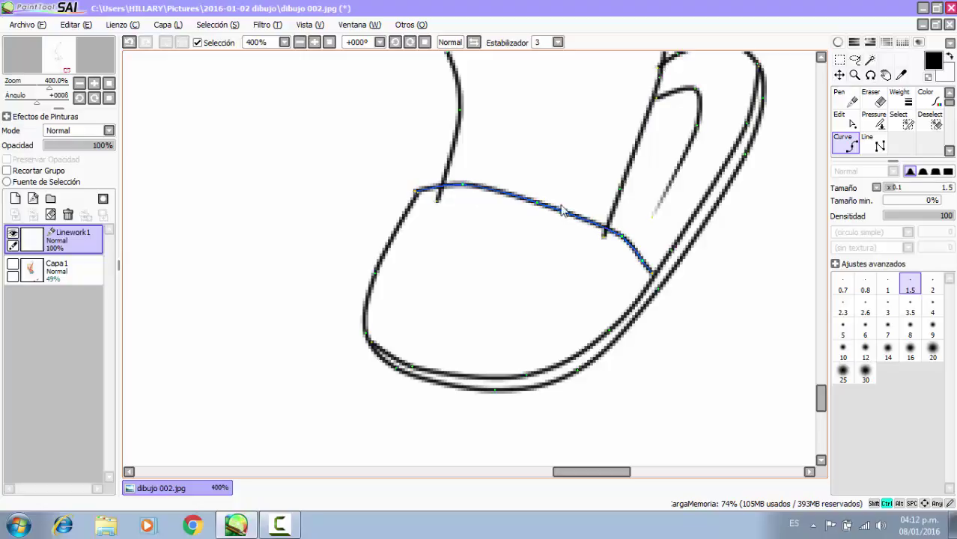
pyautogui.moveTo(538, 203); pyautogui.dragTo(539, 195)
pyautogui.moveTo(605, 236); pyautogui.dragTo(609, 228)
pyautogui.moveTo(438, 201); pyautogui.dragTo(444, 188)
pyautogui.scroll(-4, 497, 247)
pyautogui.scroll(-3, 540, 278)
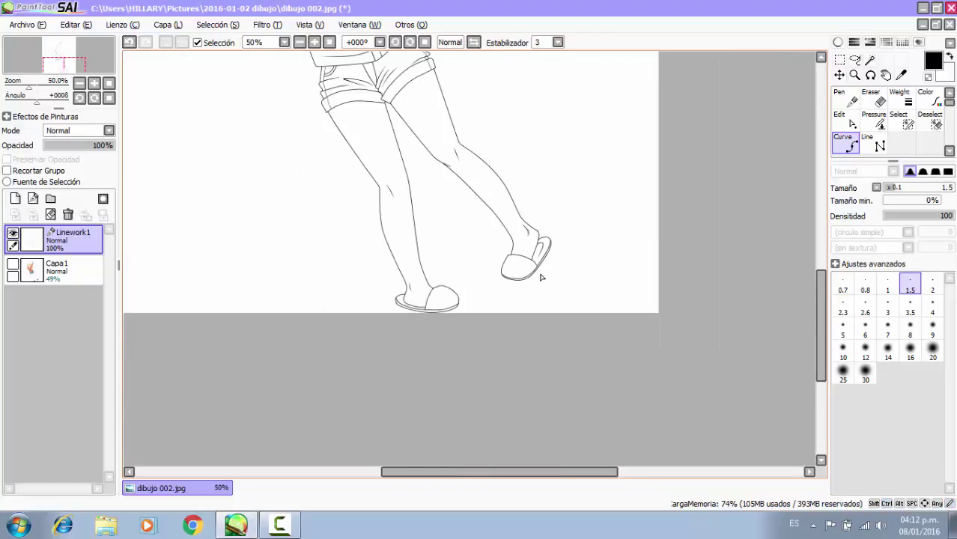
# Show the Capa1 layer again and trace the short neck line running from the chin down beside the jacket collar.
pyautogui.click(12, 264)
pyautogui.scroll(-2, 421, 323)
pyautogui.scroll(3, 453, 171)
pyautogui.scroll(1, 454, 171)
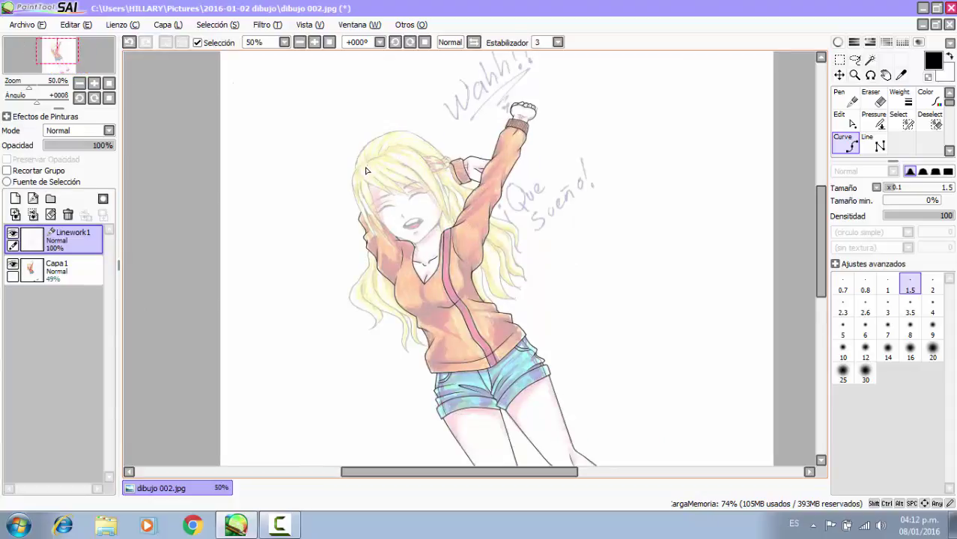
pyautogui.scroll(5, 457, 164)
pyautogui.scroll(-2, 538, 193)
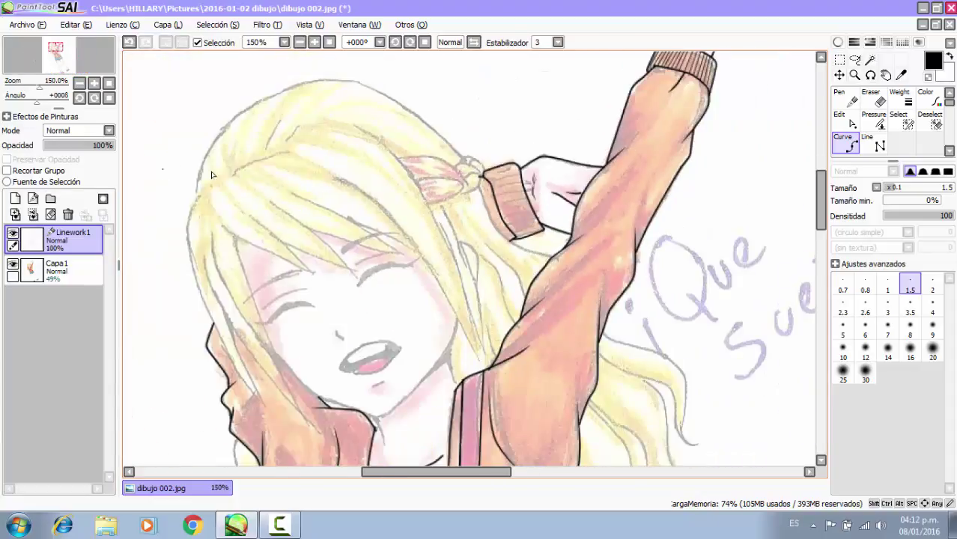
pyautogui.scroll(-1, 508, 226)
pyautogui.scroll(-1, 508, 227)
pyautogui.scroll(3, 535, 223)
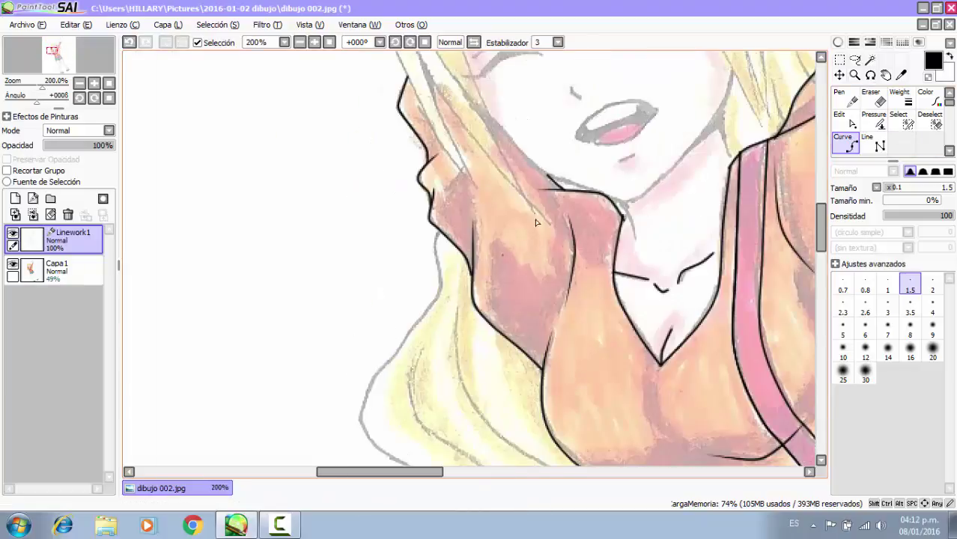
pyautogui.scroll(-1, 536, 223)
pyautogui.scroll(5, 554, 247)
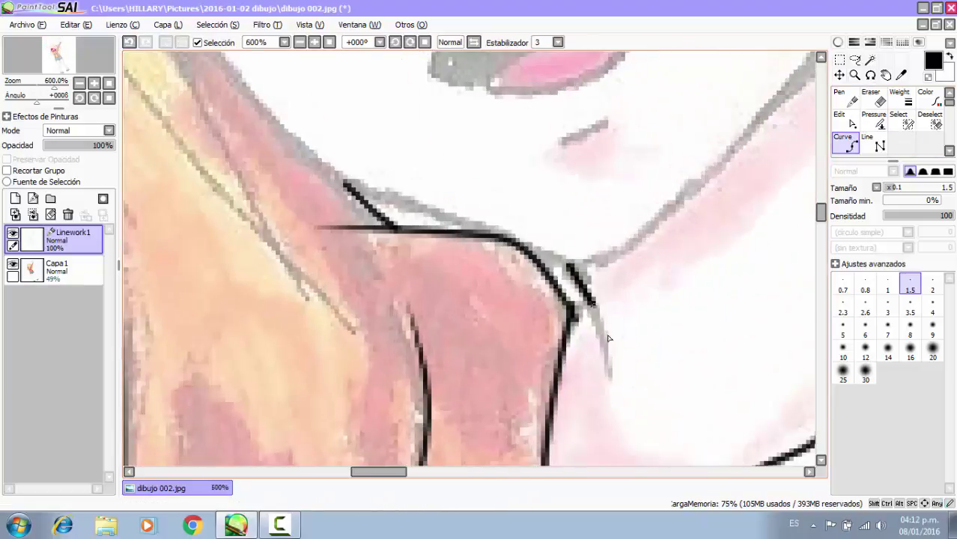
pyautogui.doubleClick(614, 377)
pyautogui.click(576, 315)
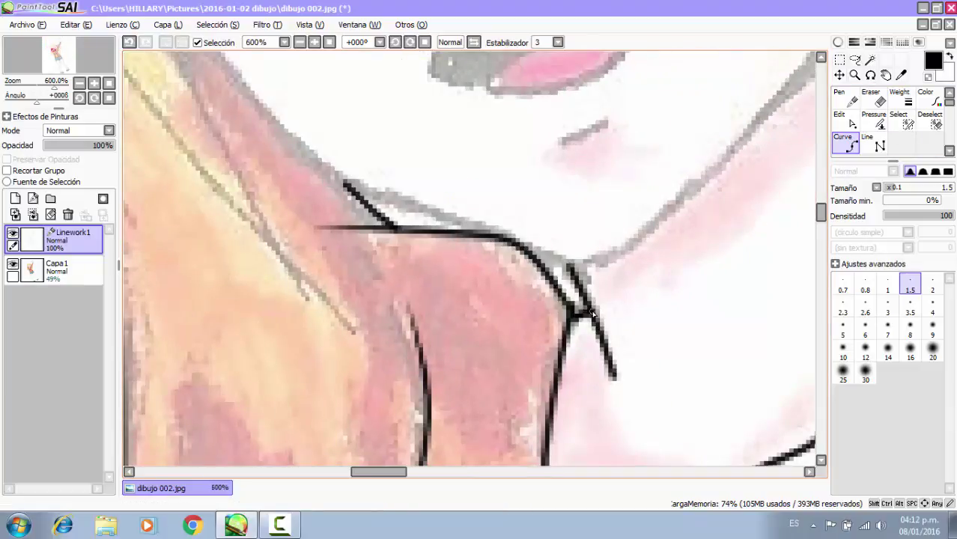
# Trace the opposite side of the neck with a curve from the jaw down to the jacket collar beside the pink stripe.
pyautogui.scroll(-2, 394, 339)
pyautogui.scroll(2, 619, 168)
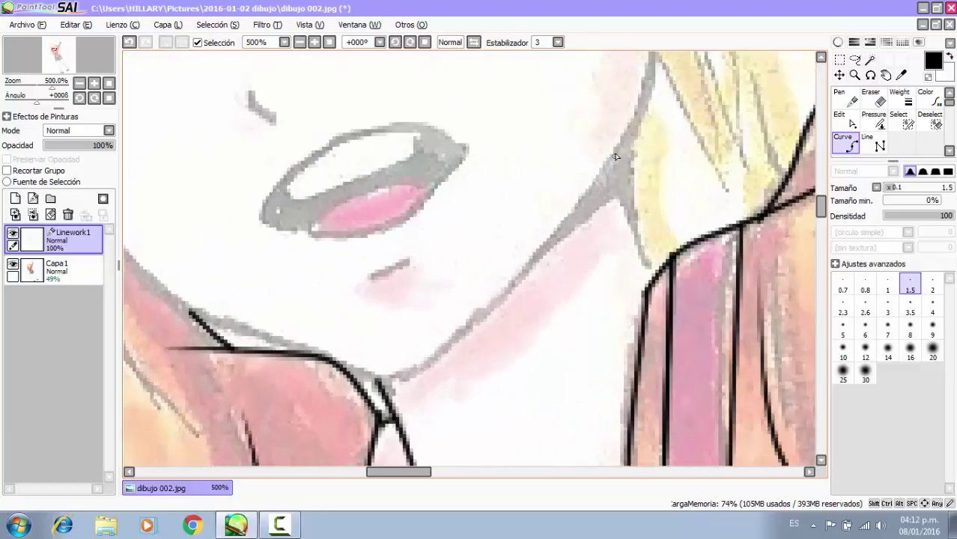
pyautogui.click(617, 154)
pyautogui.click(633, 234)
pyautogui.doubleClick(654, 278)
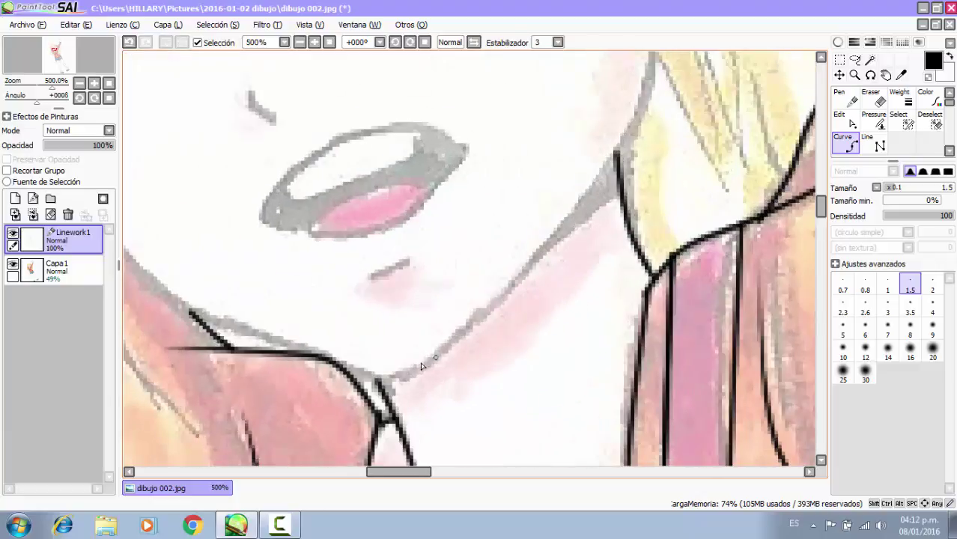
# Trace the face contour as one curve from the hair on one side, around the chin, to the closed eye's outer corner.
pyautogui.scroll(-3, 555, 335)
pyautogui.scroll(2, 586, 224)
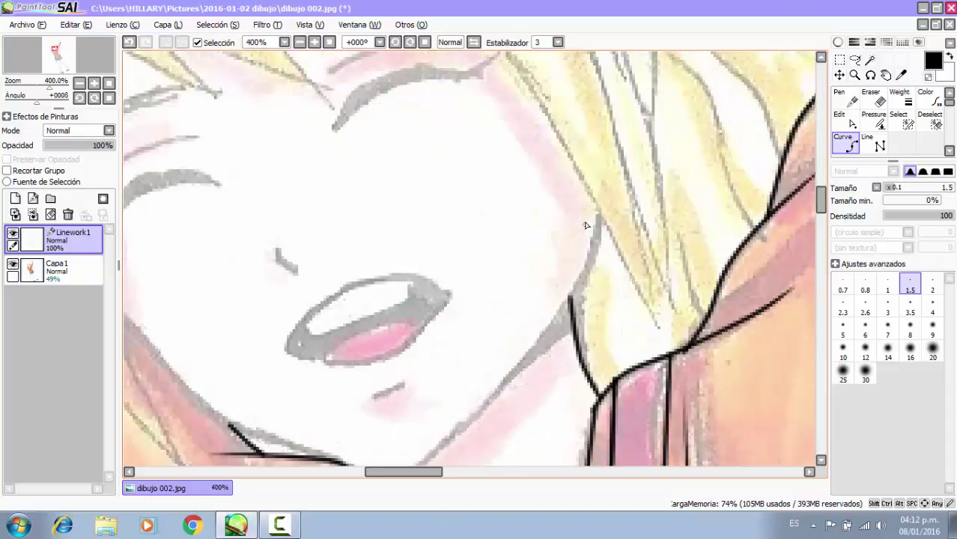
pyautogui.click(595, 204)
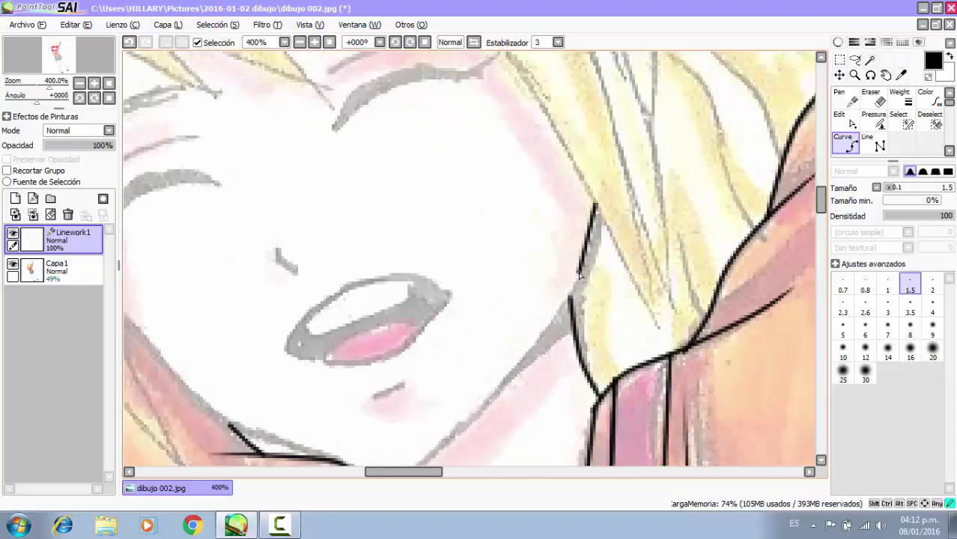
pyautogui.scroll(-4, 561, 318)
pyautogui.scroll(5, 569, 311)
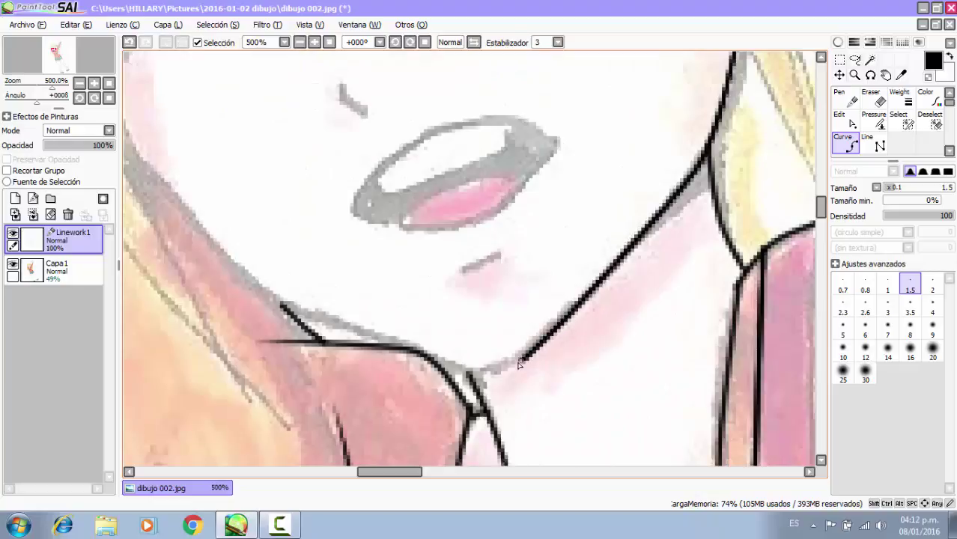
pyautogui.click(478, 374)
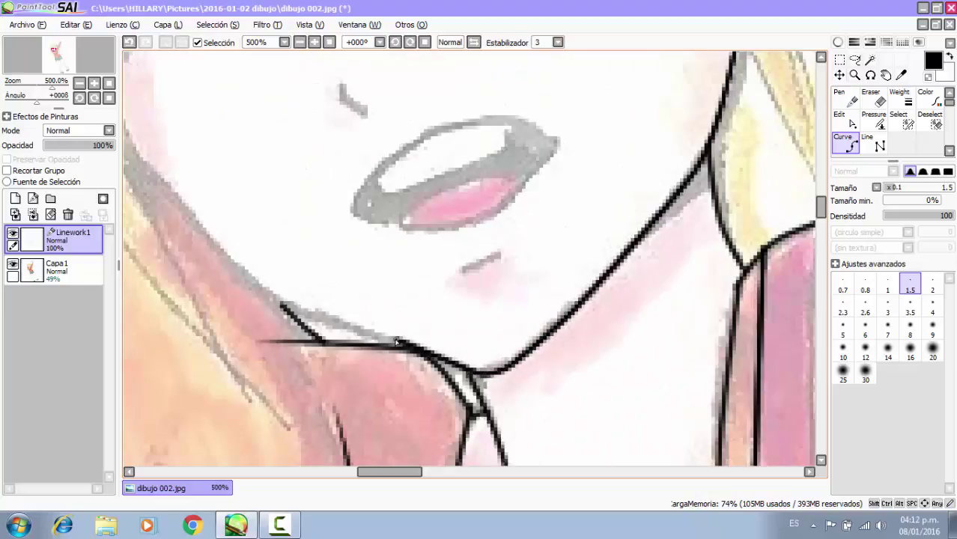
pyautogui.scroll(-3, 352, 314)
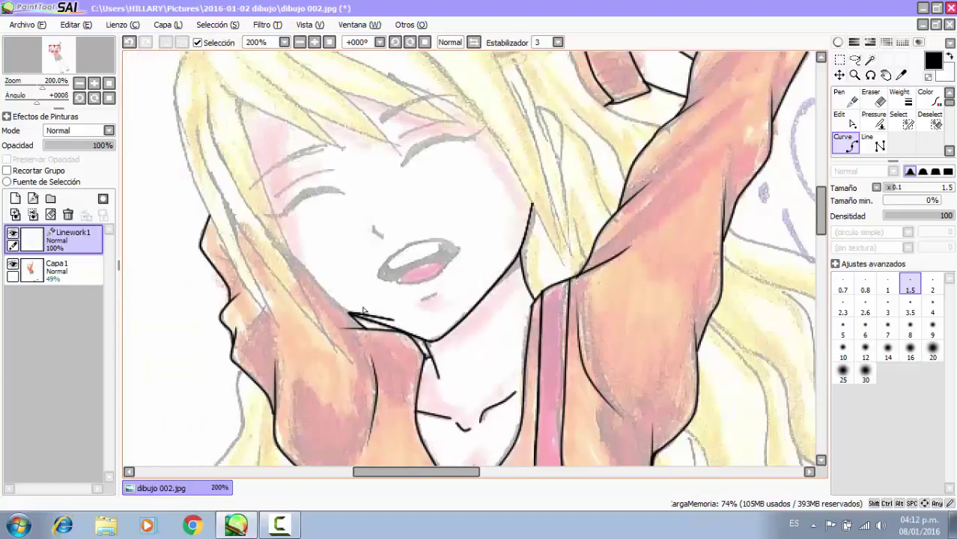
pyautogui.scroll(3, 309, 287)
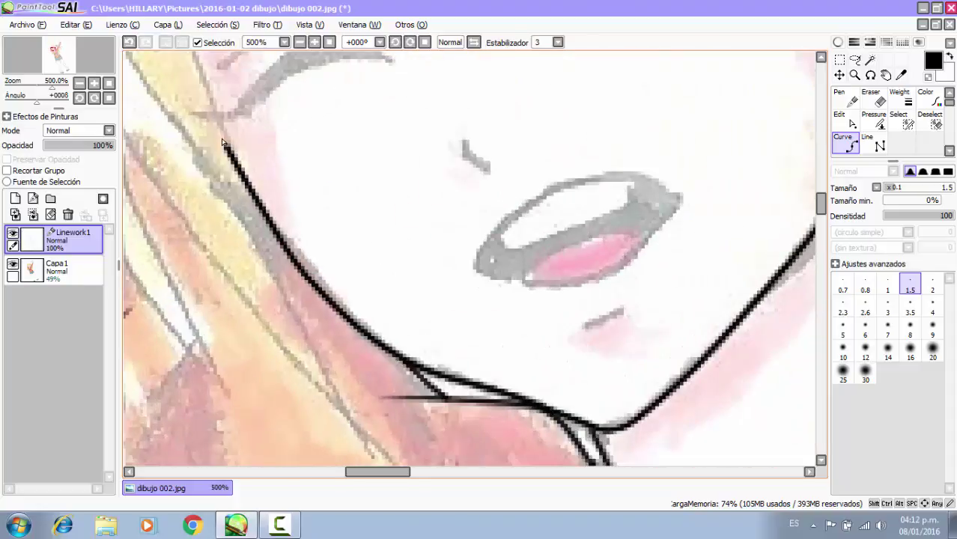
# Outline the open mouth with a gap along the lower lip, and trace the short line beneath it.
pyautogui.scroll(-3, 217, 126)
pyautogui.scroll(3, 391, 286)
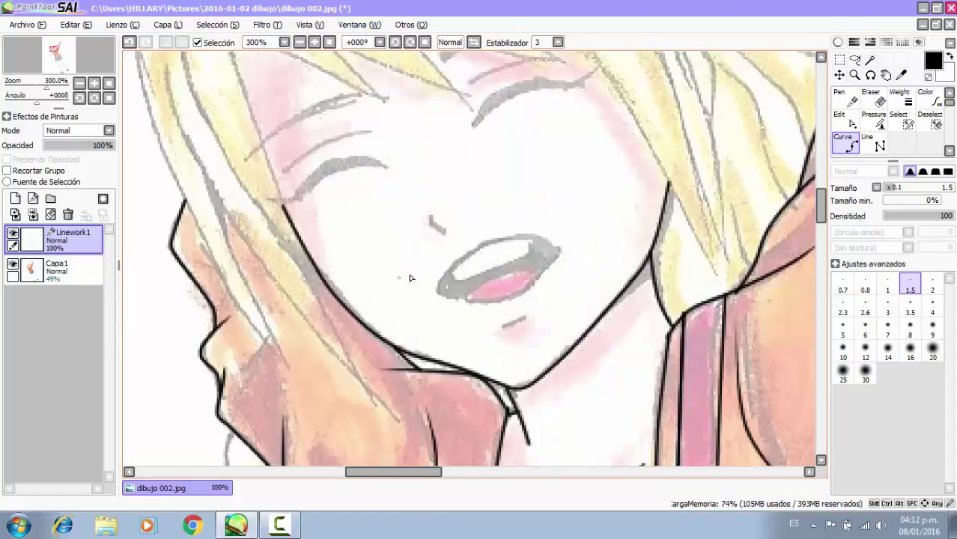
pyautogui.click(502, 325)
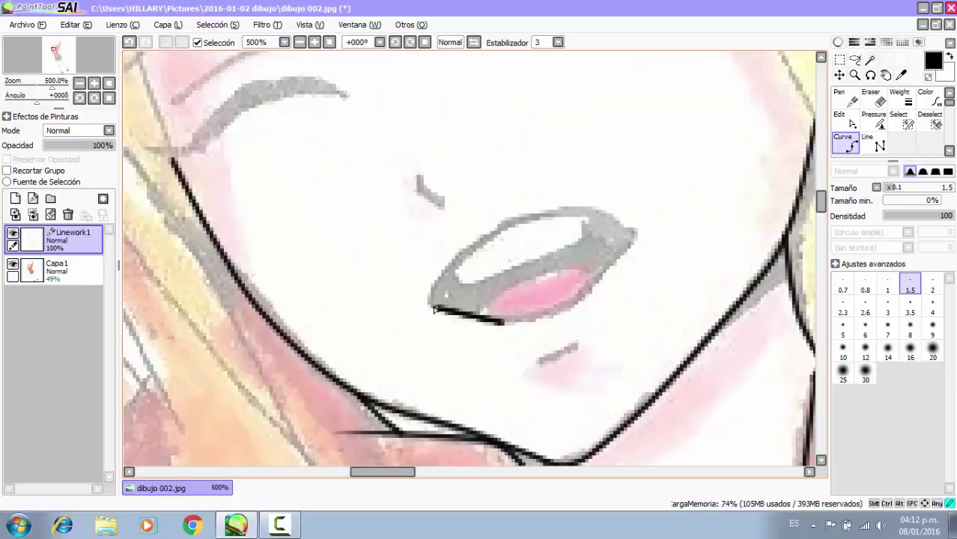
pyautogui.click(432, 307)
pyautogui.click(478, 240)
pyautogui.click(534, 217)
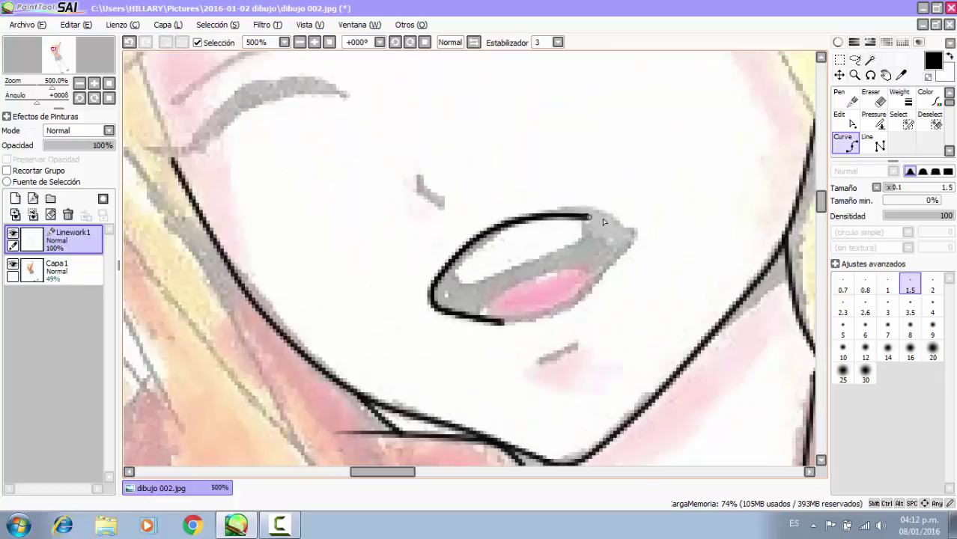
pyautogui.click(596, 216)
pyautogui.click(637, 234)
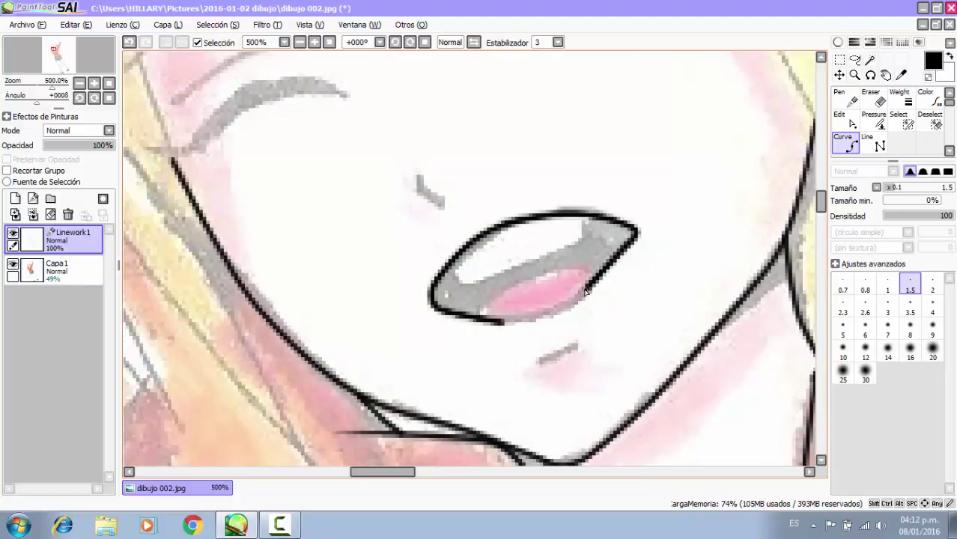
pyautogui.click(559, 354)
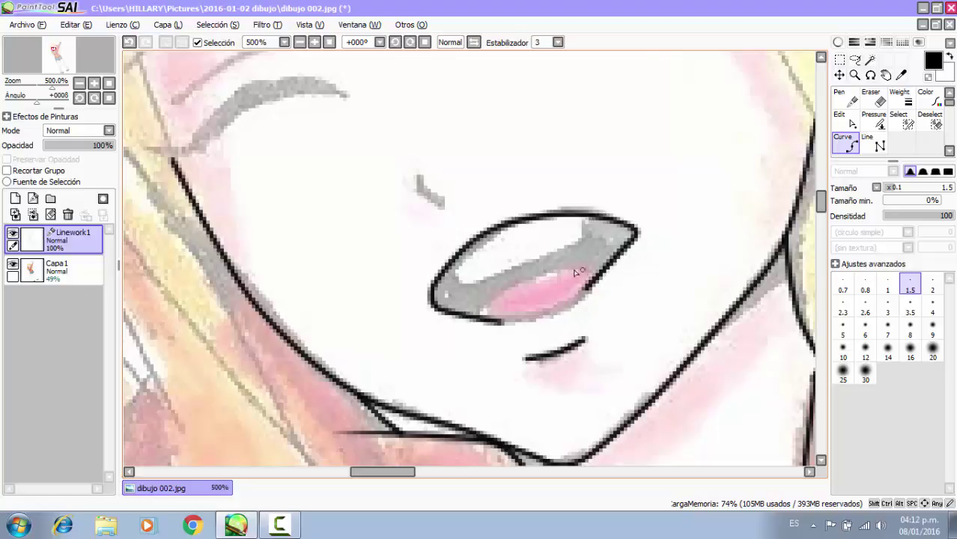
# Round the mouth's corner, lower the pressure along its outline and the line beneath, and check the result with Capa1 hidden.
pyautogui.scroll(-3, 577, 272)
pyautogui.click(873, 120)
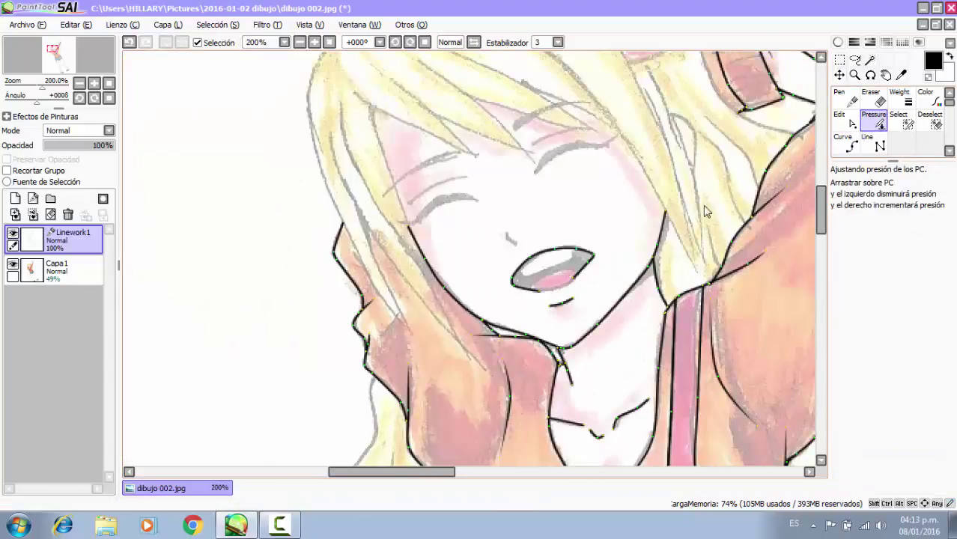
pyautogui.scroll(3, 577, 266)
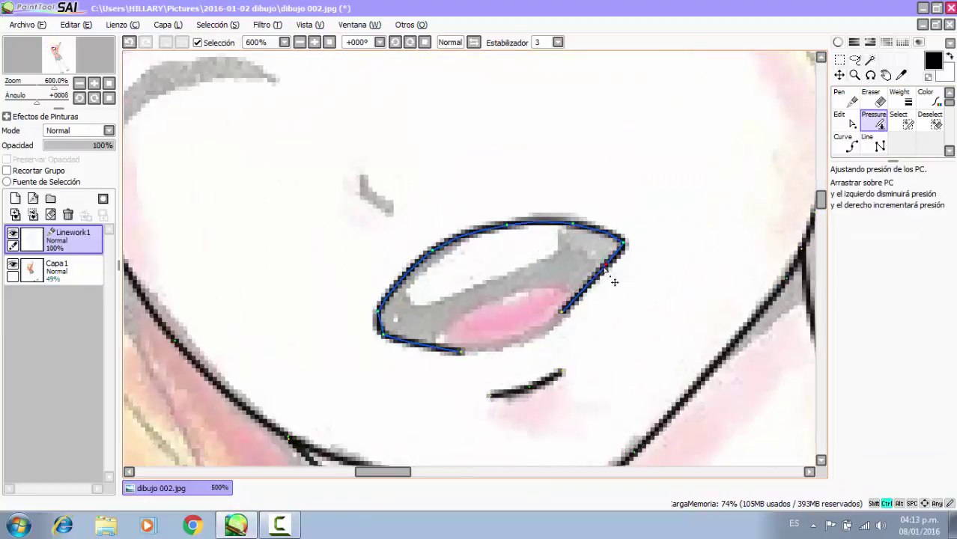
pyautogui.moveTo(615, 281); pyautogui.dragTo(610, 298)
pyautogui.scroll(-2, 575, 324)
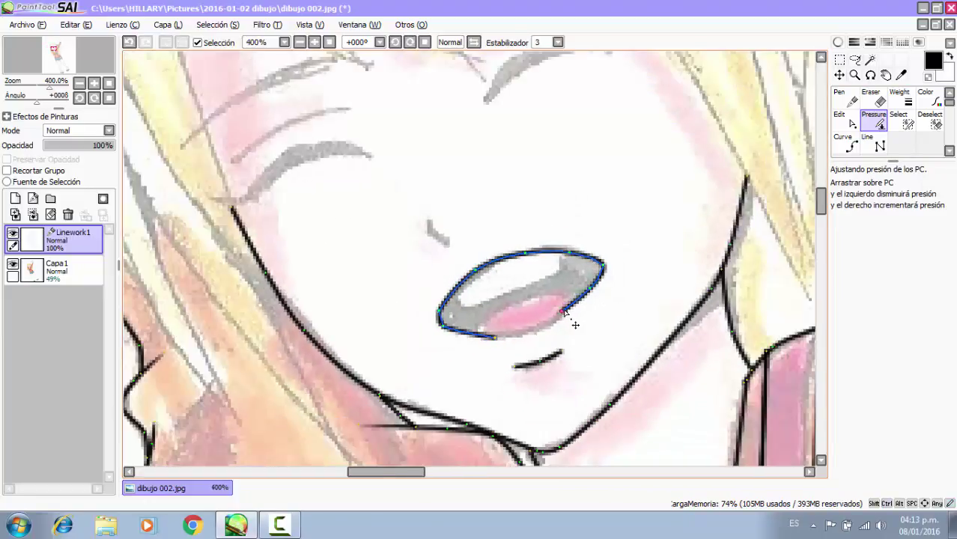
pyautogui.scroll(-2, 559, 350)
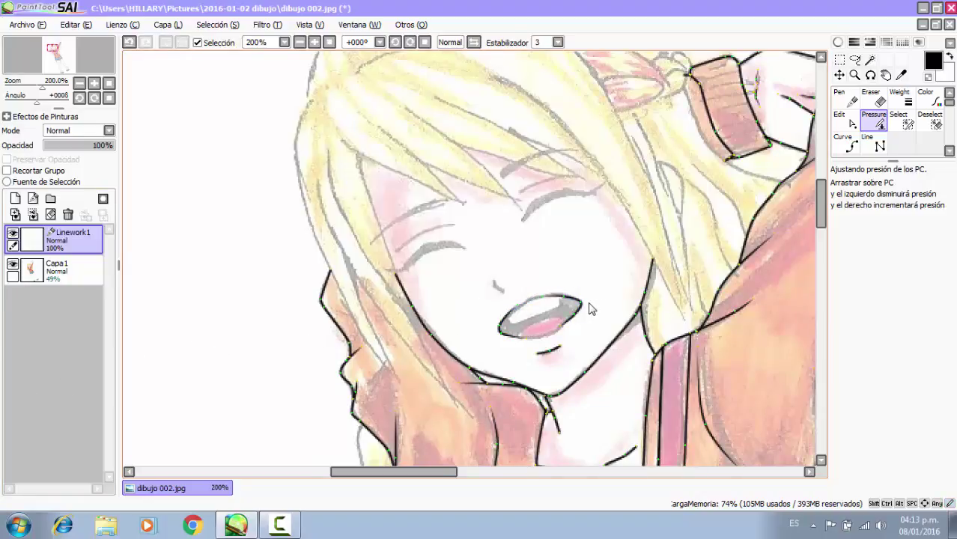
pyautogui.moveTo(589, 309); pyautogui.dragTo(706, 260)
pyautogui.moveTo(500, 335); pyautogui.dragTo(177, 402)
pyautogui.moveTo(542, 364)
pyautogui.mouseDown()
pyautogui.moveTo(487, 375)
pyautogui.moveTo(211, 378)
pyautogui.mouseUp()
pyautogui.click(846, 142)
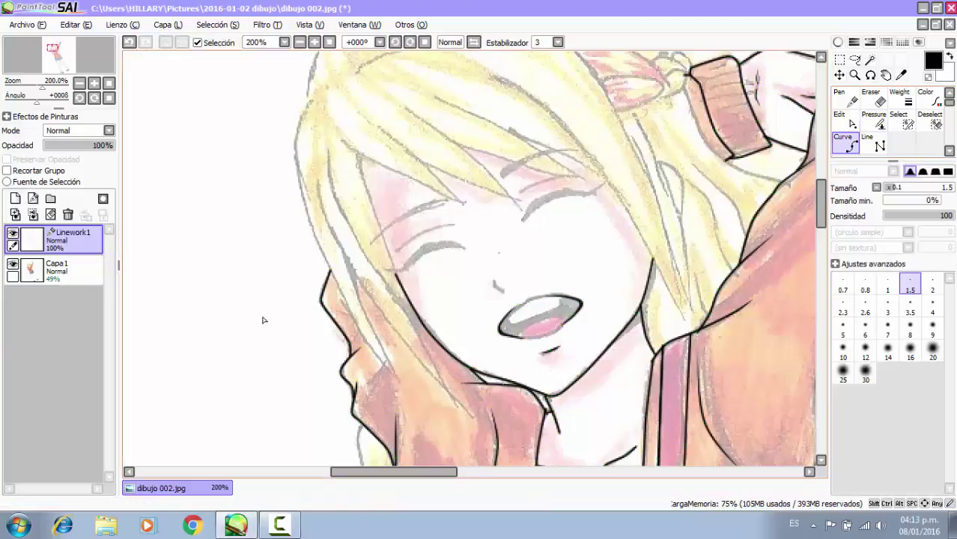
pyautogui.click(13, 264)
pyautogui.click(13, 263)
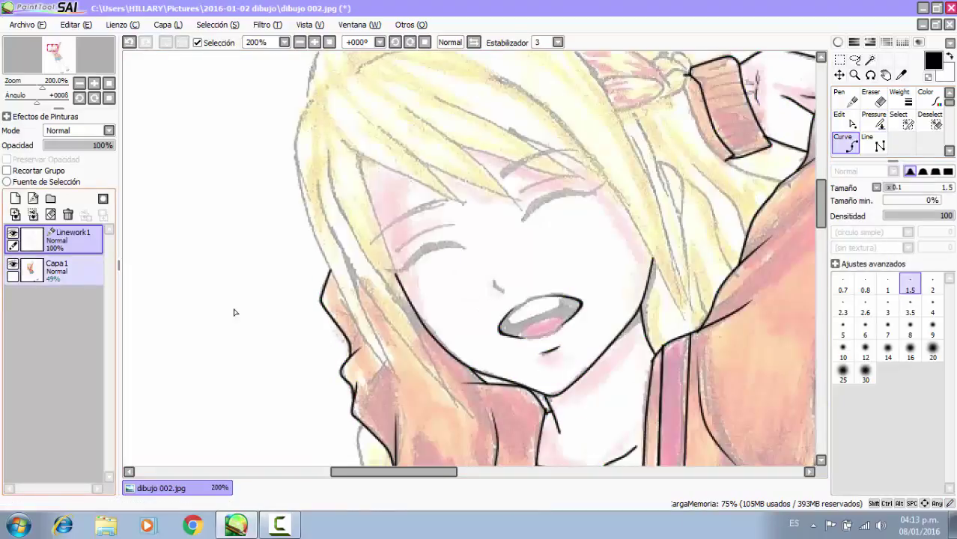
# Trace the lower edge of the upper teeth inside the mouth and set that line's weight to 0.5.
pyautogui.scroll(4, 539, 319)
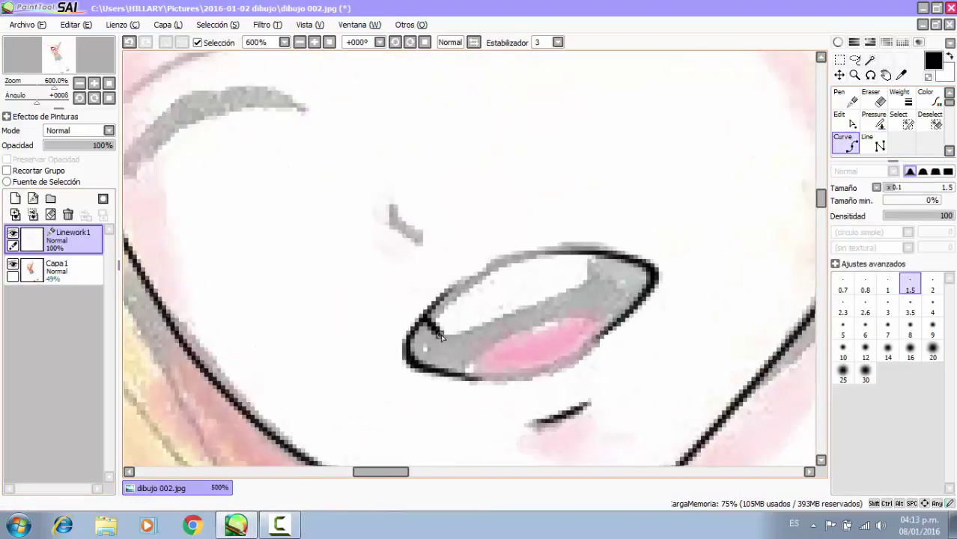
pyautogui.click(441, 335)
pyautogui.click(515, 310)
pyautogui.click(590, 282)
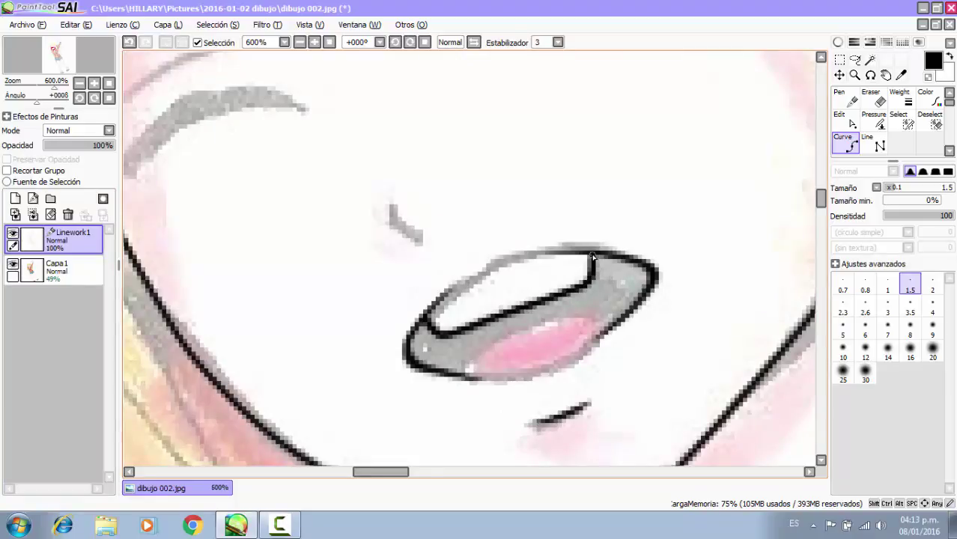
pyautogui.doubleClick(592, 256)
pyautogui.click(904, 97)
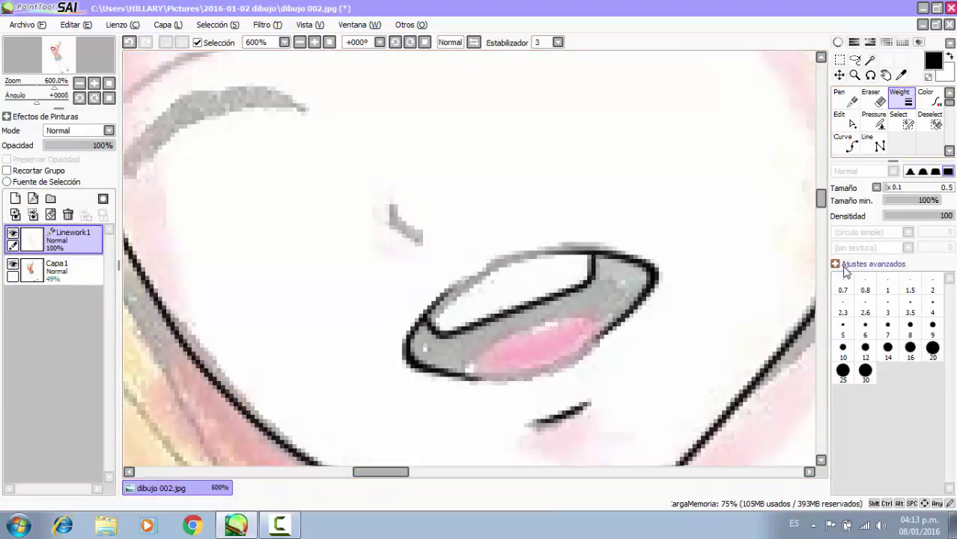
pyautogui.click(535, 303)
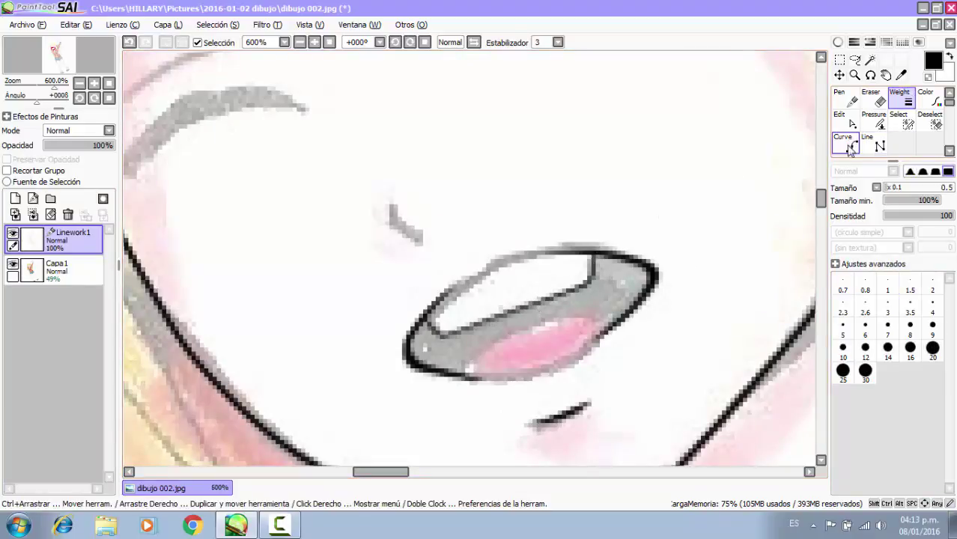
# Trace the tongue's upper edge across the mouth and set that line's weight to 0.5.
pyautogui.click(848, 144)
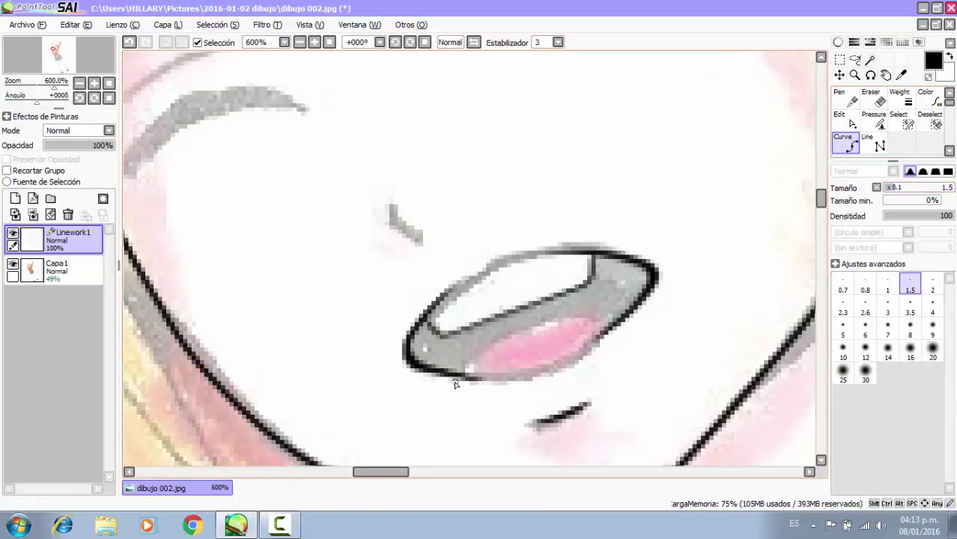
pyautogui.click(482, 343)
pyautogui.click(537, 320)
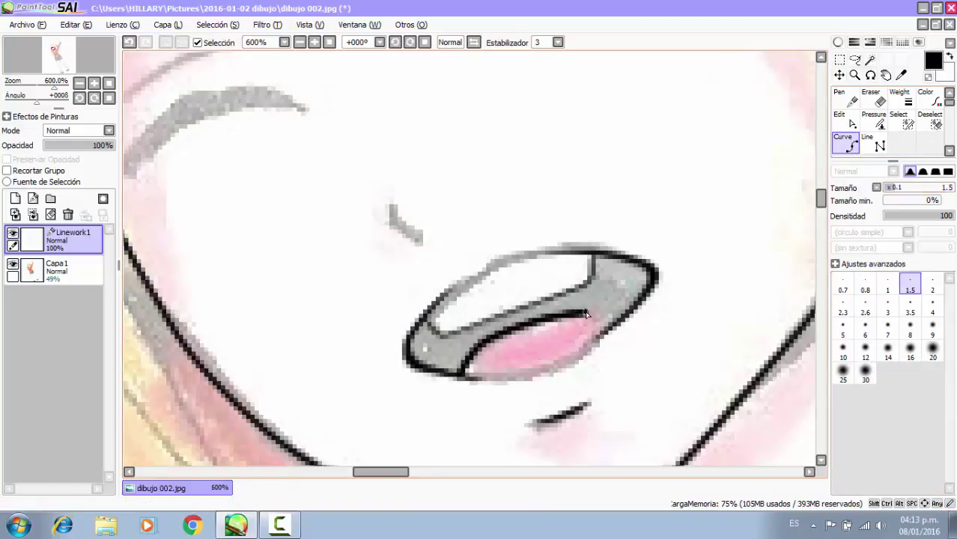
pyautogui.click(589, 312)
pyautogui.doubleClick(614, 323)
pyautogui.doubleClick(640, 308)
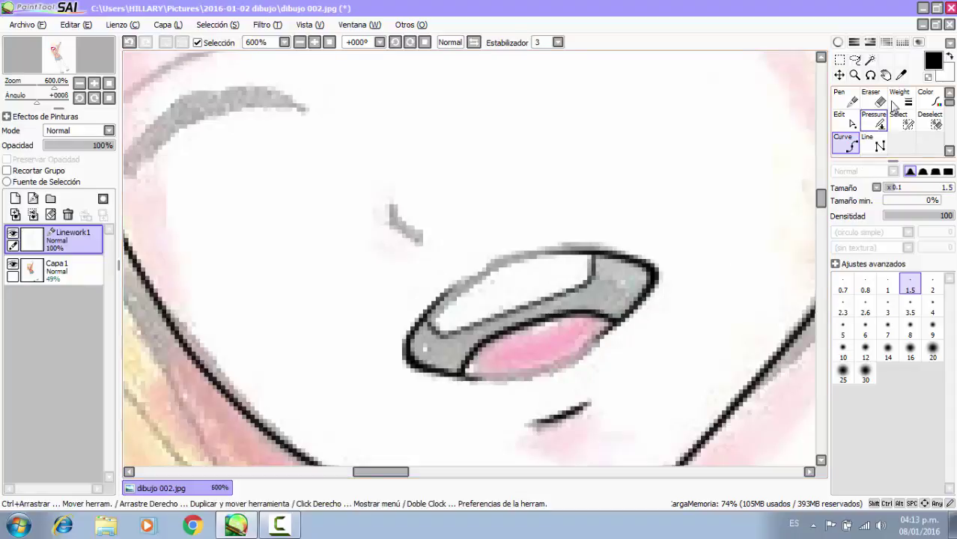
pyautogui.click(905, 98)
pyautogui.click(577, 320)
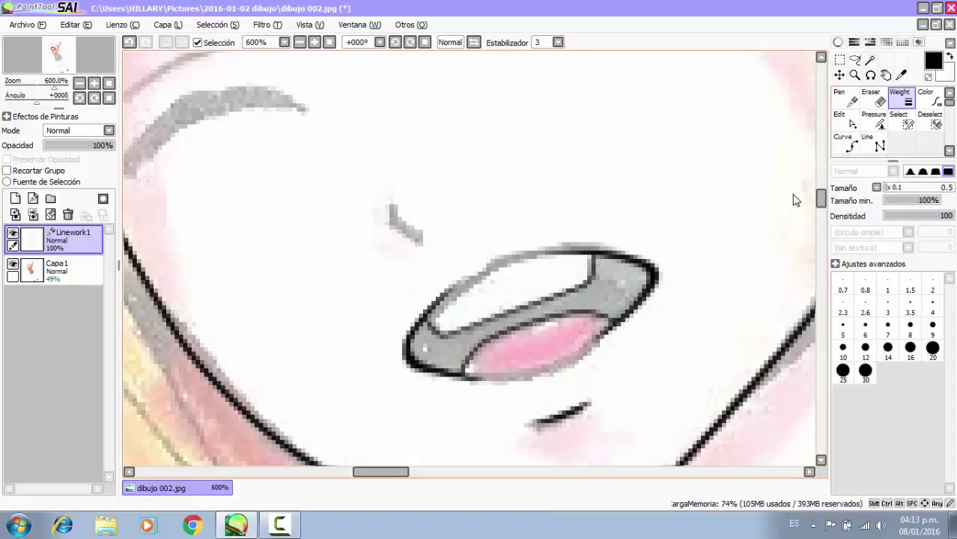
# Trace the small angled nose line with a 1.5 size curve on the Linework1 layer.
pyautogui.click(845, 149)
pyautogui.scroll(-1, 588, 227)
pyautogui.scroll(3, 451, 231)
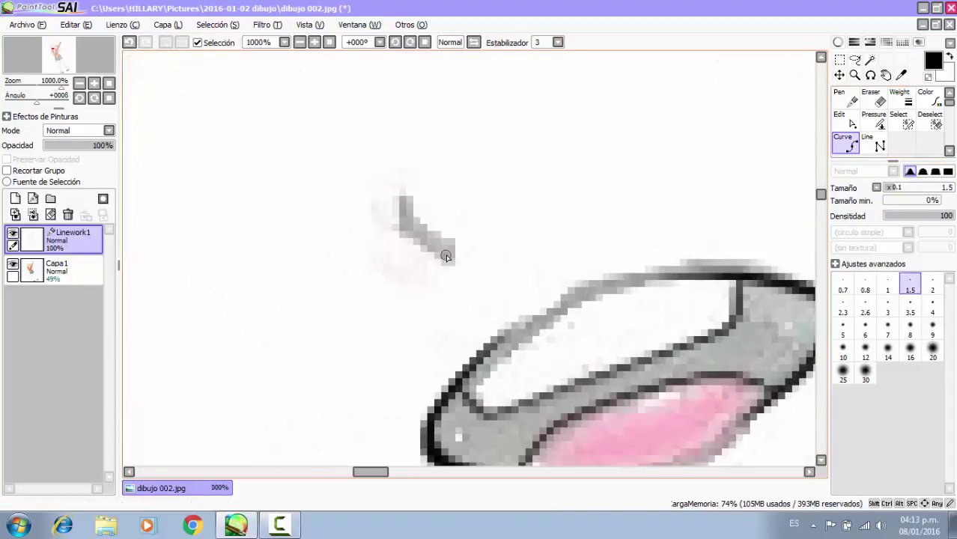
pyautogui.click(447, 255)
pyautogui.click(400, 228)
pyautogui.doubleClick(397, 180)
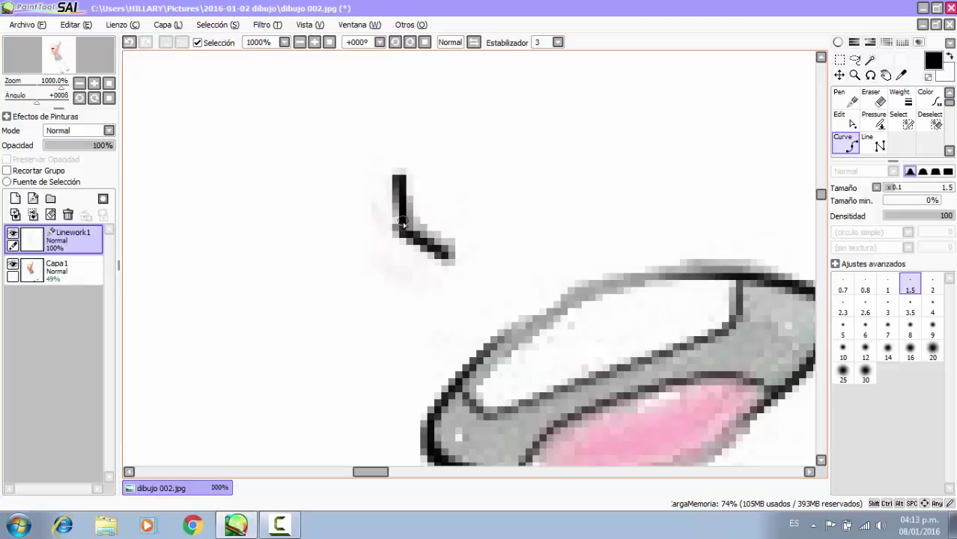
# Lower the pressure at both ends of the nose line so it tapers.
pyautogui.scroll(-2, 487, 236)
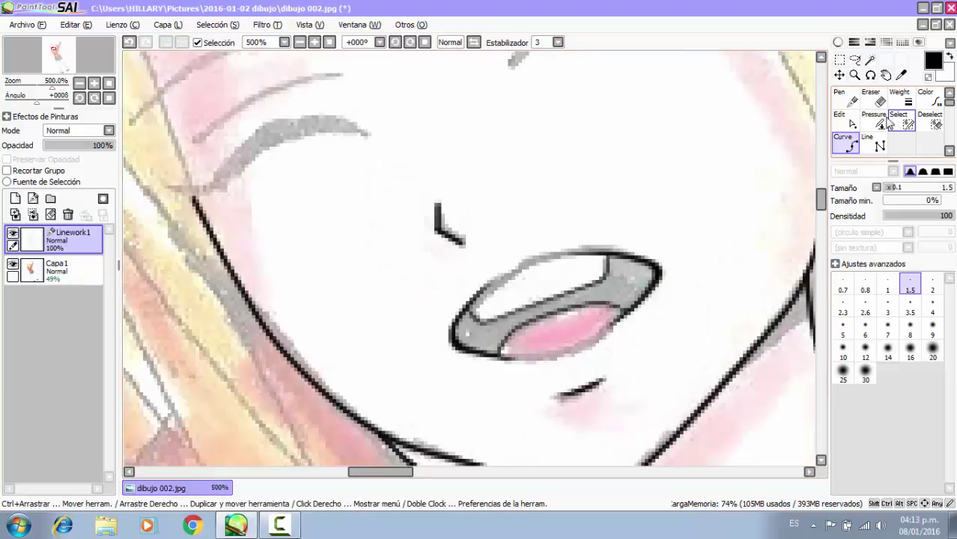
pyautogui.click(874, 120)
pyautogui.moveTo(438, 203); pyautogui.dragTo(409, 213)
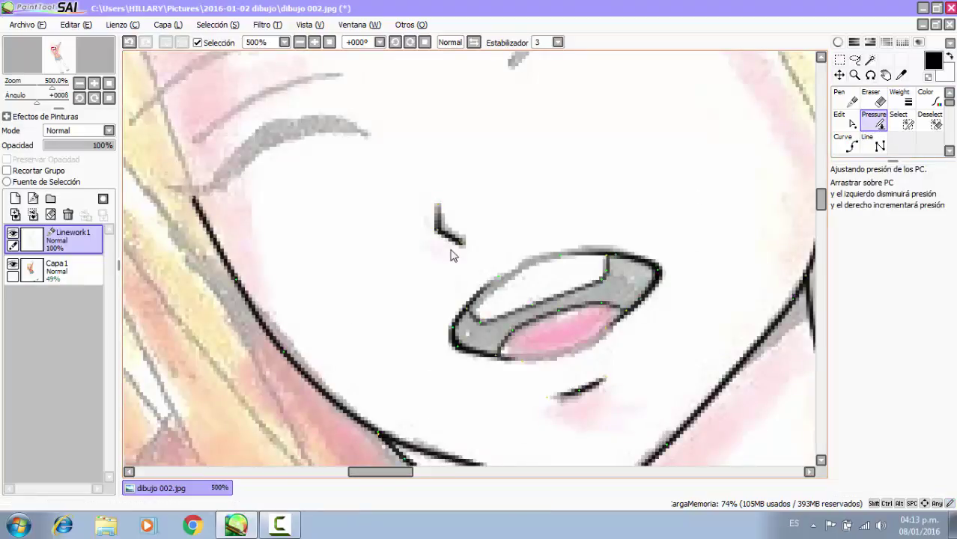
pyautogui.moveTo(463, 242)
pyautogui.mouseDown()
pyautogui.moveTo(418, 246)
pyautogui.moveTo(408, 258)
pyautogui.mouseUp()
# Trace the girl's closed left eye as a hard-edged curve of size 7.
pyautogui.click(851, 144)
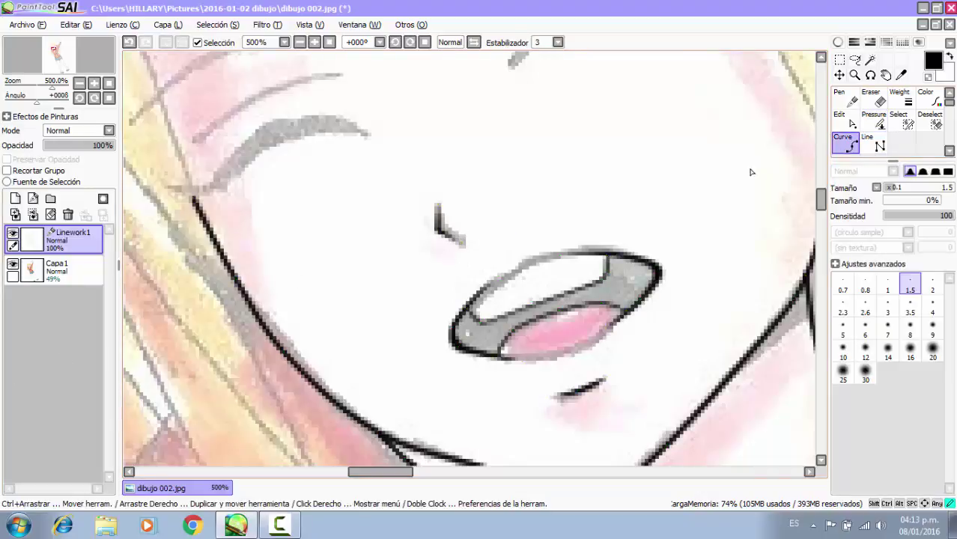
pyautogui.scroll(-3, 432, 257)
pyautogui.scroll(3, 485, 185)
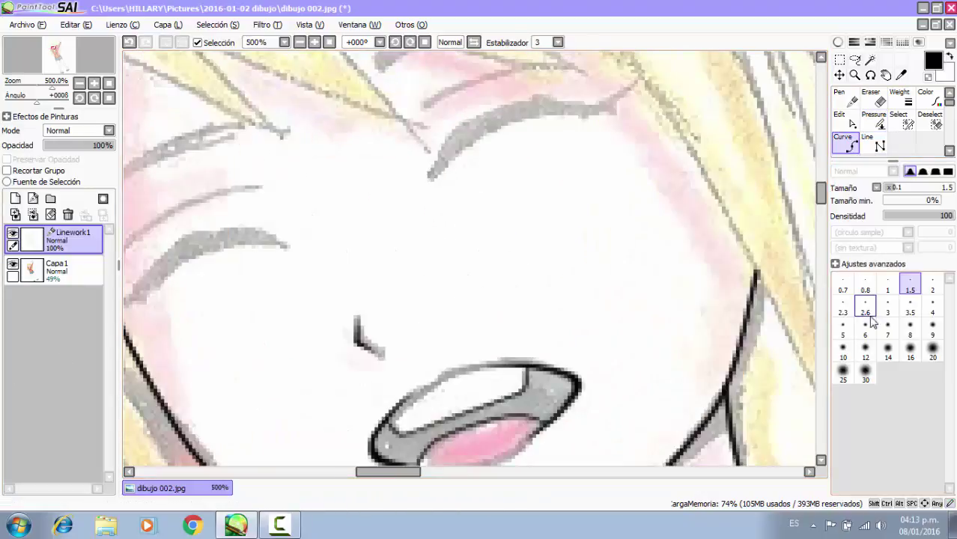
pyautogui.click(888, 327)
pyautogui.click(947, 173)
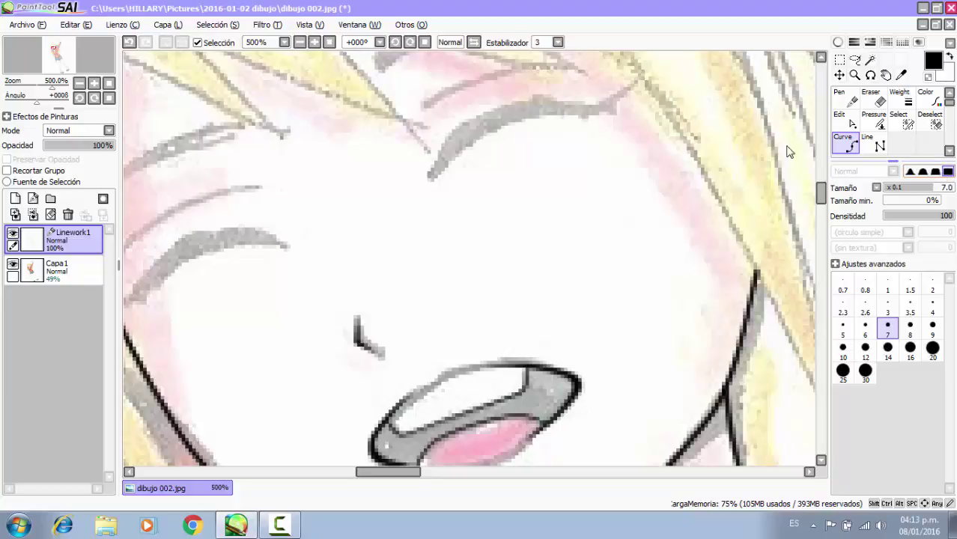
pyautogui.click(421, 187)
pyautogui.click(485, 125)
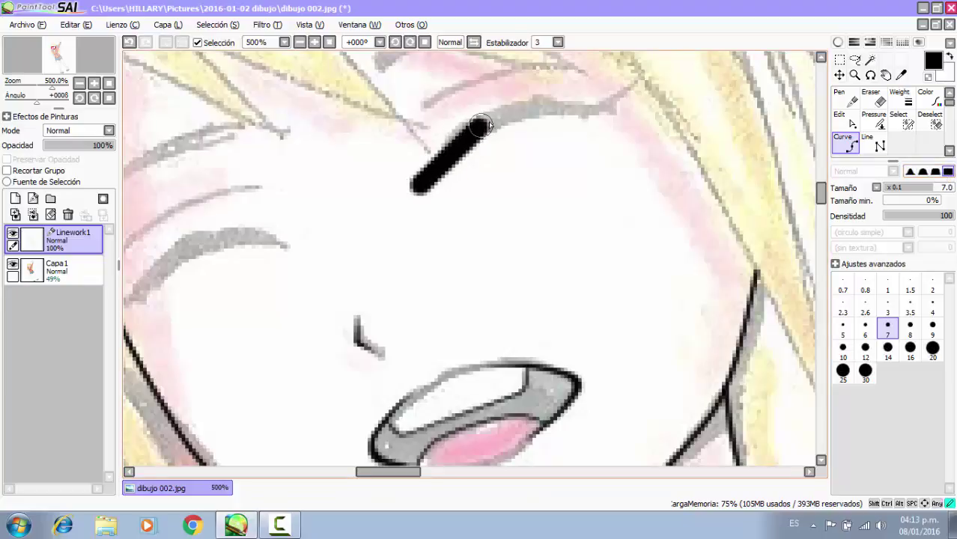
pyautogui.doubleClick(629, 110)
# Trace the girl's closed right eye with the same size 7 curve, ending at the hair strand.
pyautogui.scroll(-2, 627, 132)
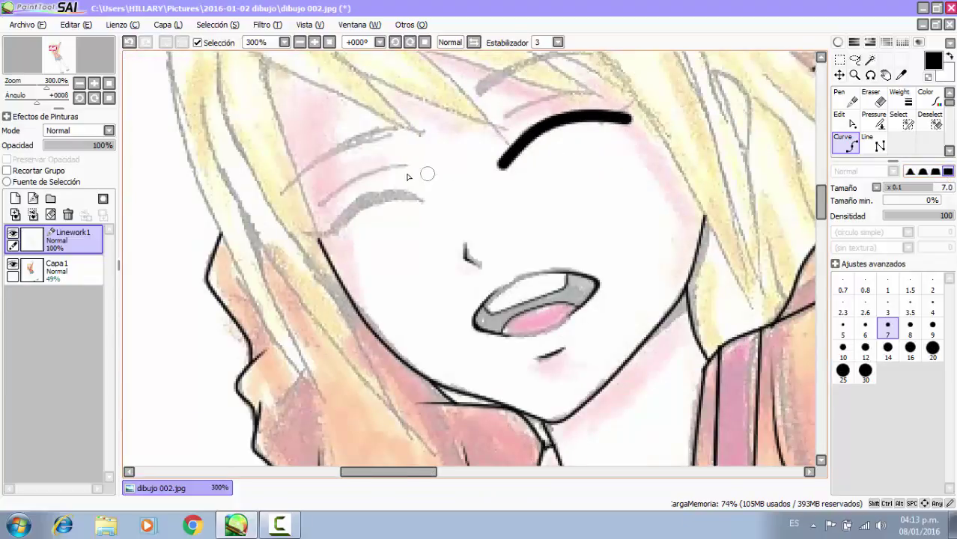
pyautogui.scroll(3, 405, 179)
pyautogui.click(448, 217)
pyautogui.click(375, 214)
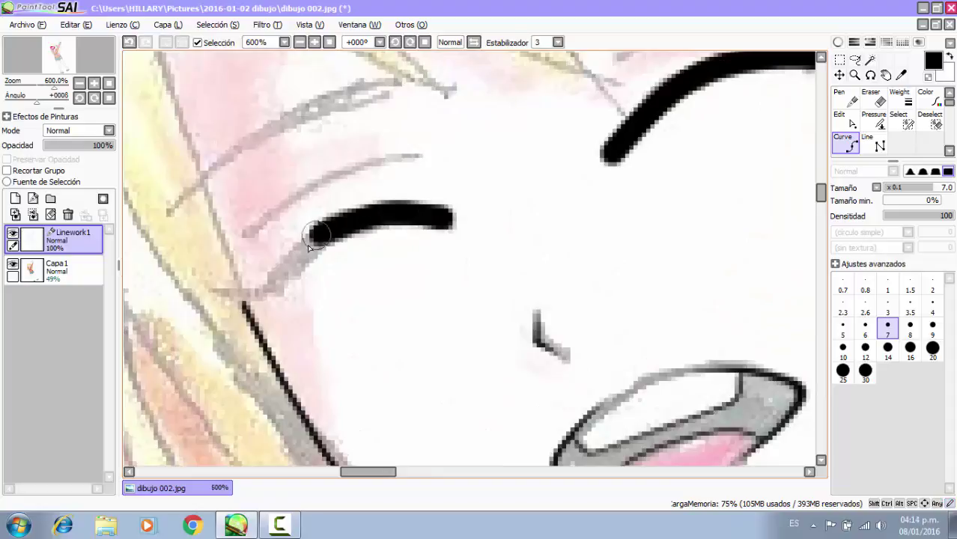
pyautogui.doubleClick(264, 298)
# Lower the pressure at the inner ends of both closed-eye lines so they taper toward the nose.
pyautogui.scroll(-1, 372, 232)
pyautogui.scroll(-2, 376, 232)
pyautogui.scroll(2, 358, 251)
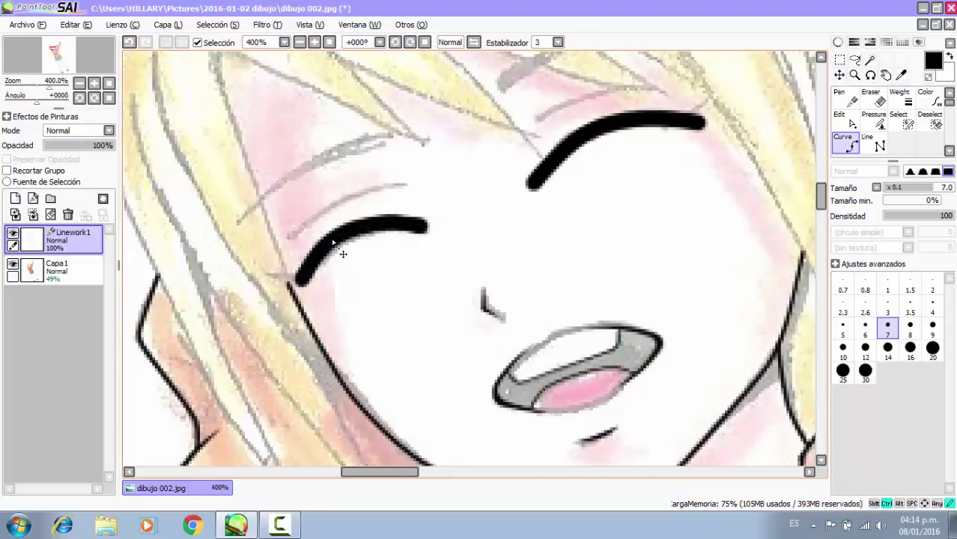
pyautogui.scroll(-2, 428, 242)
pyautogui.click(881, 125)
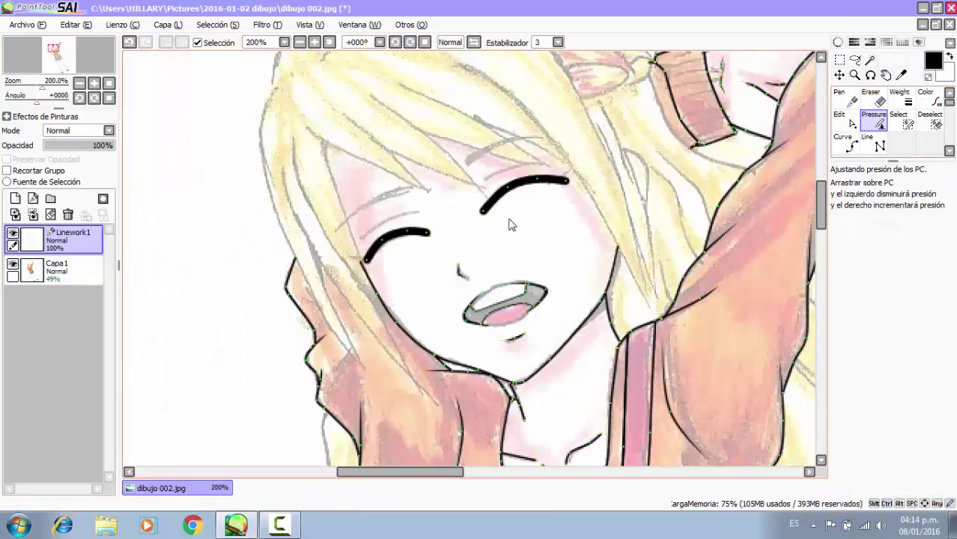
pyautogui.scroll(1, 524, 191)
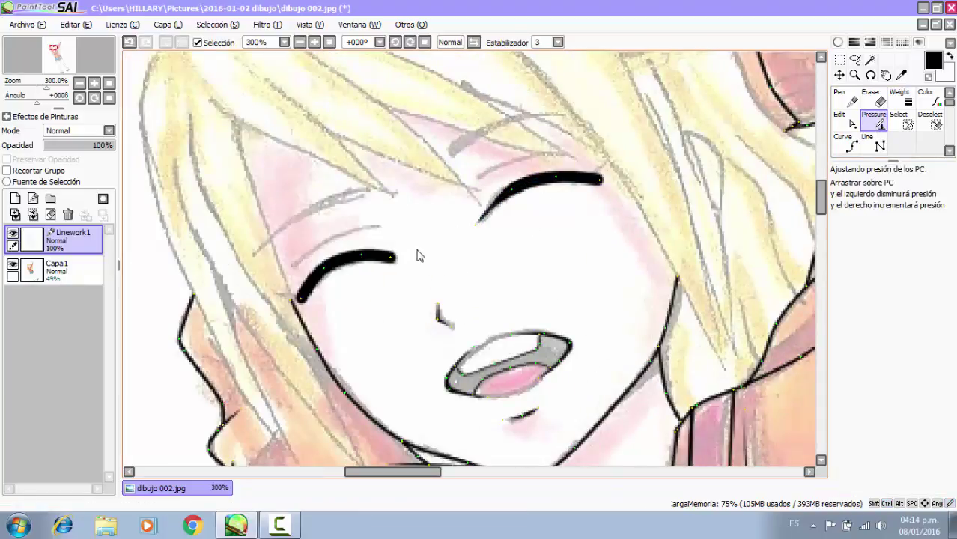
pyautogui.moveTo(395, 264); pyautogui.dragTo(244, 297)
pyautogui.scroll(2, 379, 244)
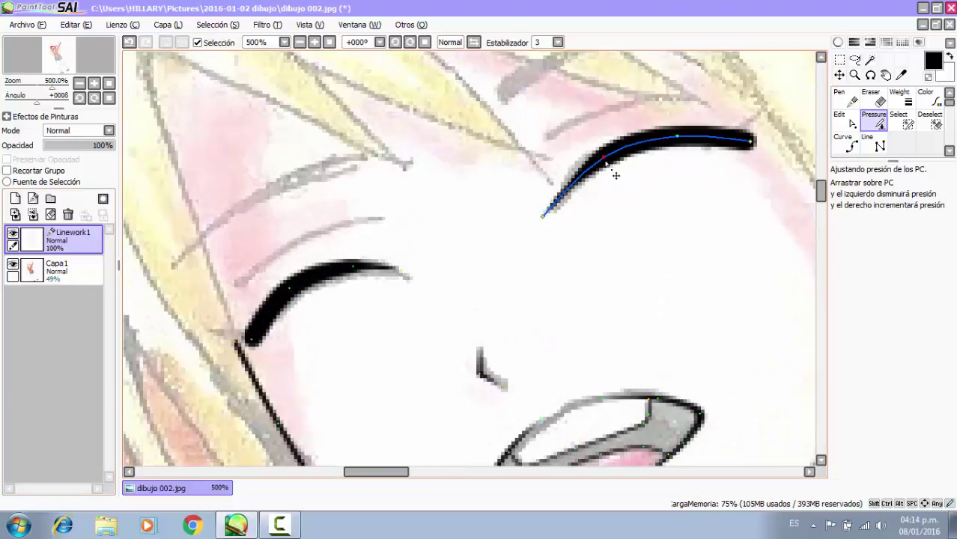
# Adjust the control points of both eye lines to refine the curve near their inner ends.
pyautogui.moveTo(616, 174)
pyautogui.mouseDown()
pyautogui.moveTo(582, 183)
pyautogui.moveTo(549, 236)
pyautogui.moveTo(543, 227)
pyautogui.moveTo(552, 218)
pyautogui.mouseUp()
pyautogui.moveTo(576, 183)
pyautogui.mouseDown()
pyautogui.moveTo(558, 245)
pyautogui.moveTo(554, 230)
pyautogui.moveTo(583, 200)
pyautogui.moveTo(572, 197)
pyautogui.mouseUp()
pyautogui.scroll(-2, 572, 196)
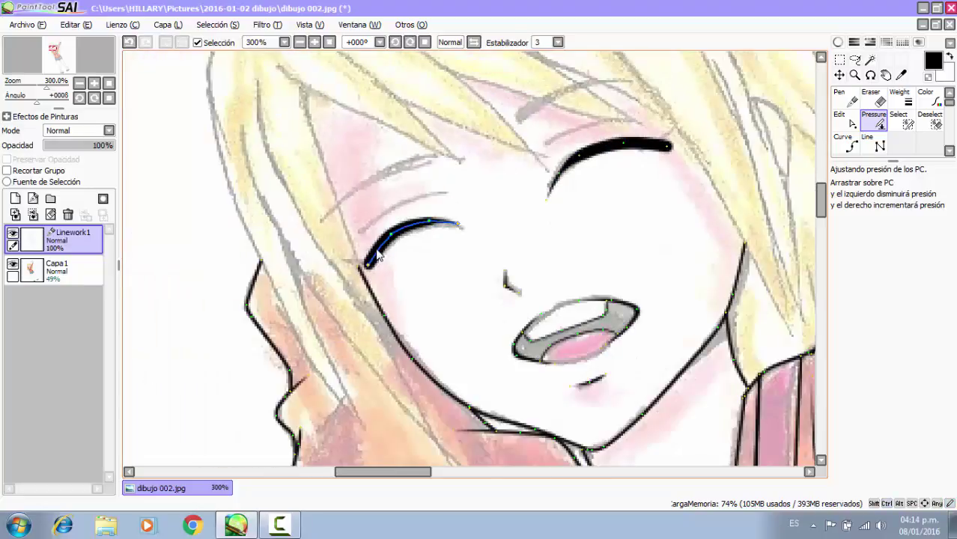
pyautogui.moveTo(474, 240)
pyautogui.mouseDown()
pyautogui.moveTo(435, 222)
pyautogui.moveTo(393, 231)
pyautogui.mouseUp()
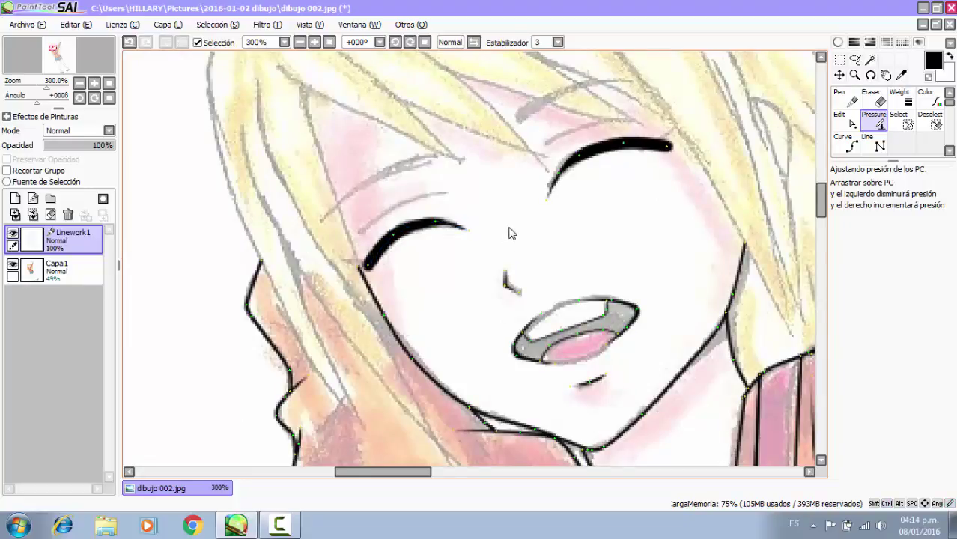
# Lower the pressure at the outer ends of both closed-eye lines.
pyautogui.scroll(-2, 511, 233)
pyautogui.scroll(2, 591, 185)
pyautogui.moveTo(590, 196); pyautogui.dragTo(344, 241)
pyautogui.moveTo(27, 355); pyautogui.dragTo(26, 357)
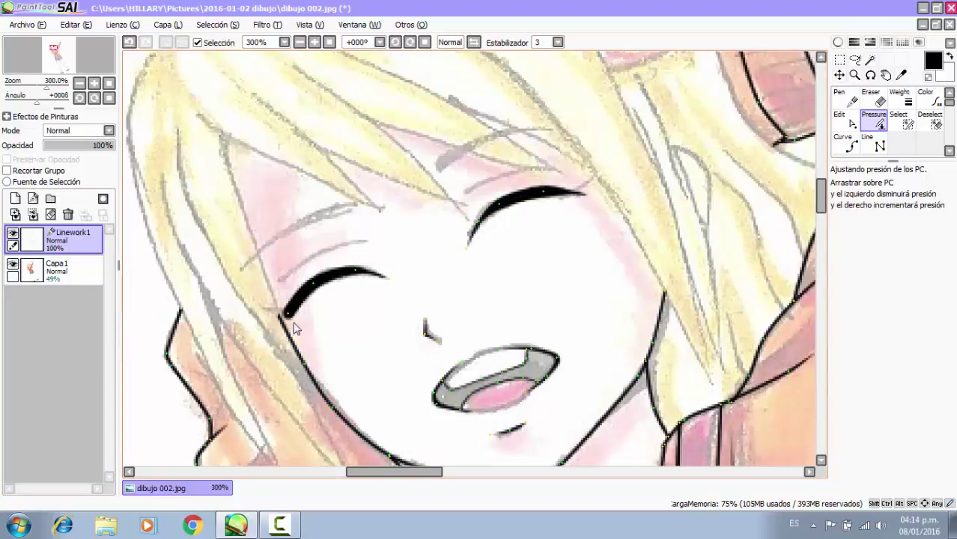
pyautogui.moveTo(289, 313); pyautogui.dragTo(11, 435)
pyautogui.scroll(-3, 472, 231)
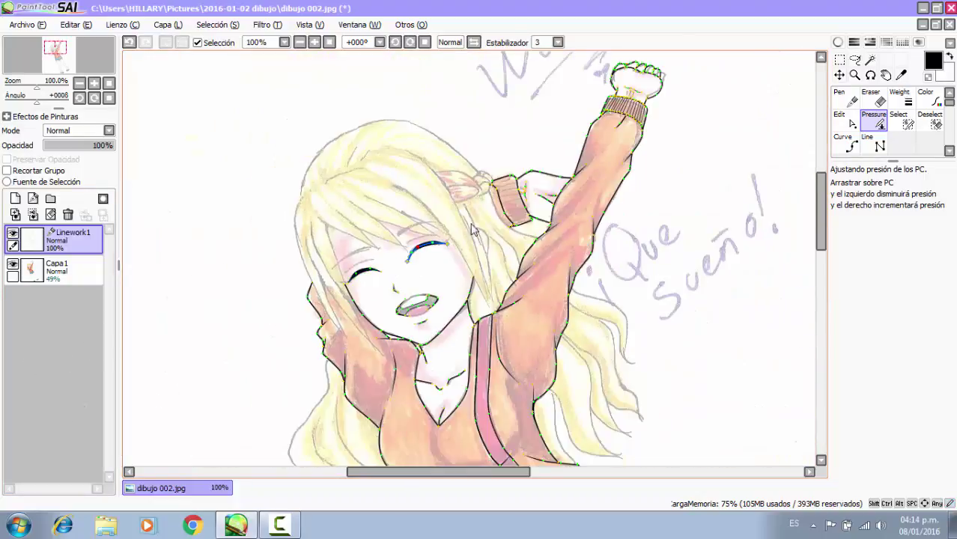
# Extend both eyes with size 7 outer-corner curves, sweeping the left eye's upward and the right eye's toward the hair.
pyautogui.click(848, 143)
pyautogui.scroll(5, 402, 225)
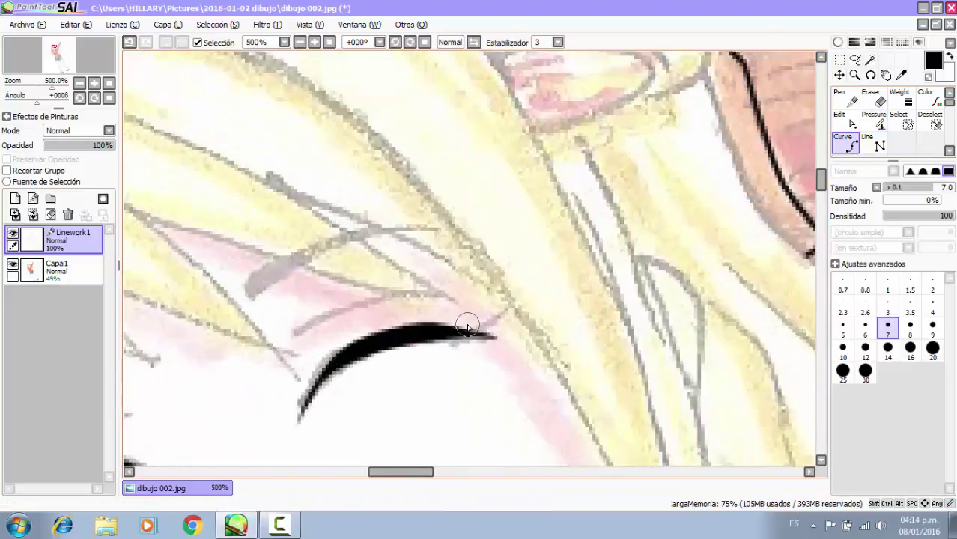
pyautogui.click(454, 340)
pyautogui.click(494, 331)
pyautogui.doubleClick(529, 296)
pyautogui.scroll(-3, 532, 259)
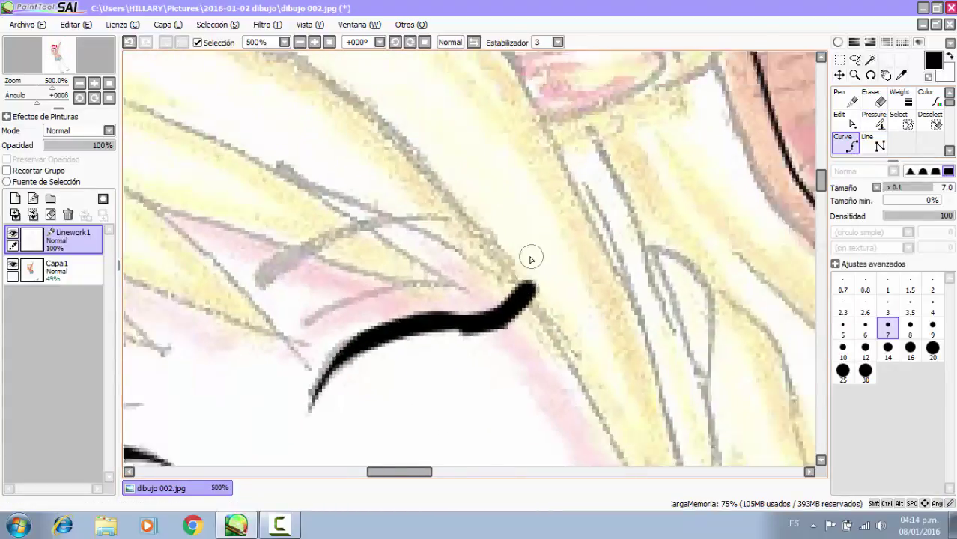
pyautogui.moveTo(221, 413); pyautogui.dragTo(195, 415)
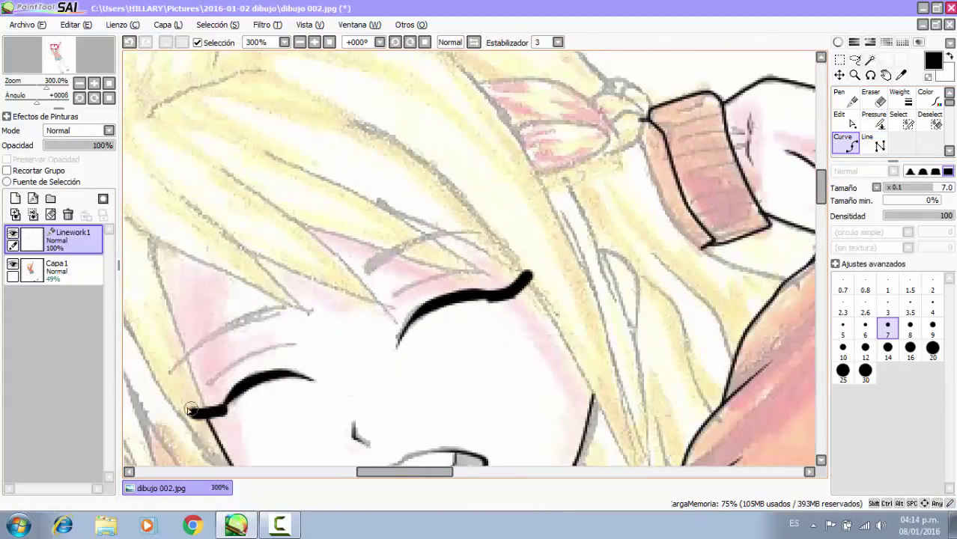
pyautogui.scroll(-2, 420, 341)
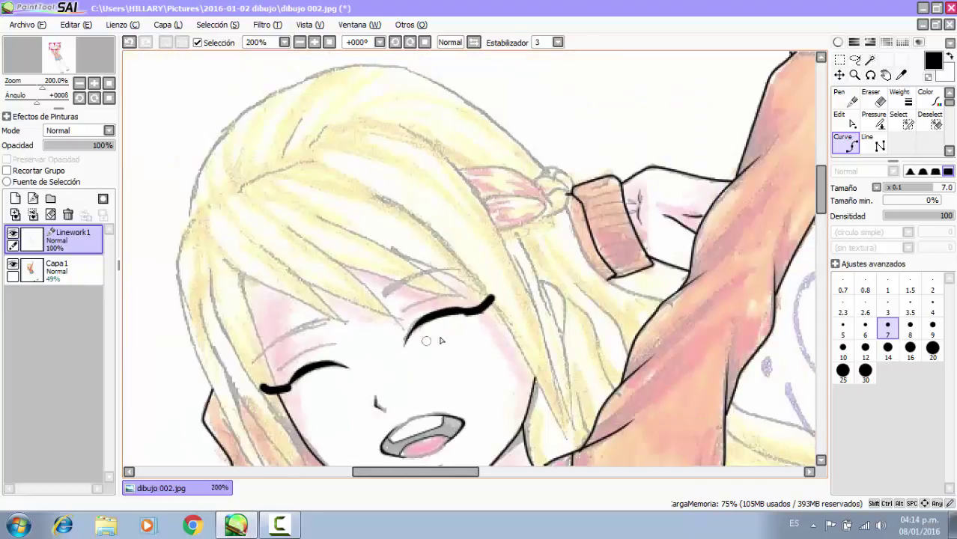
# Taper the left eye's outer-corner stroke by lowering the pressure at its ends, and fit it against the eye line.
pyautogui.click(902, 111)
pyautogui.click(874, 120)
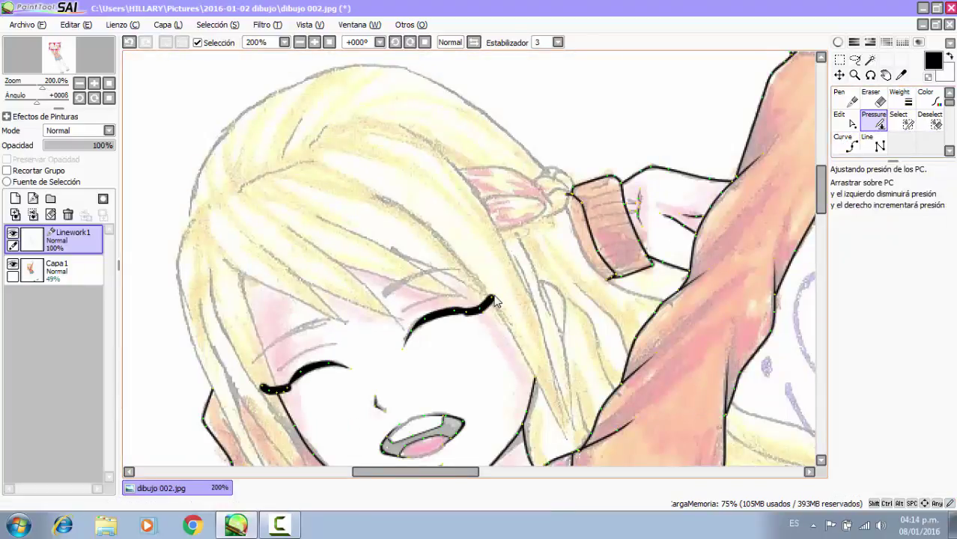
pyautogui.moveTo(496, 302); pyautogui.dragTo(437, 332)
pyautogui.moveTo(376, 334); pyautogui.dragTo(373, 335)
pyautogui.moveTo(463, 315); pyautogui.dragTo(513, 297)
pyautogui.scroll(1, 483, 308)
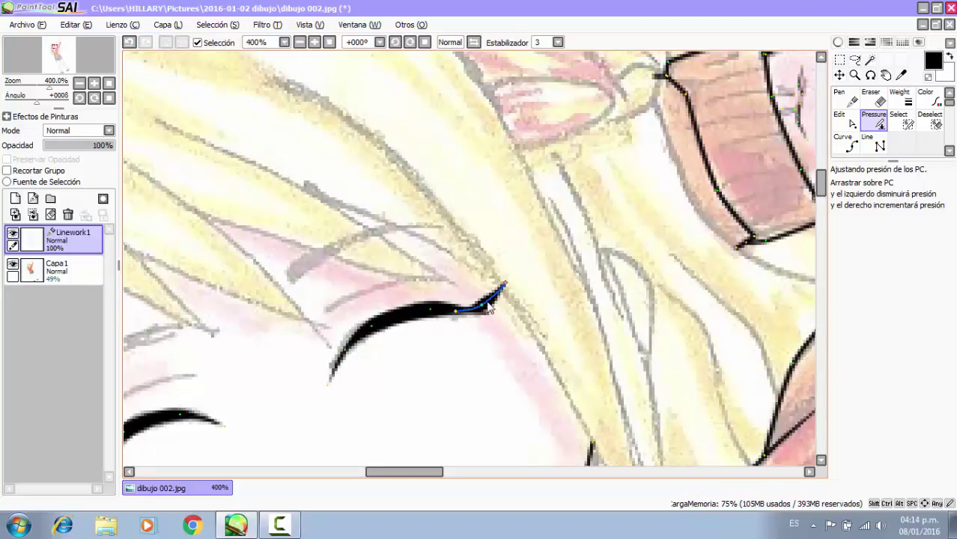
pyautogui.moveTo(454, 314); pyautogui.dragTo(552, 294)
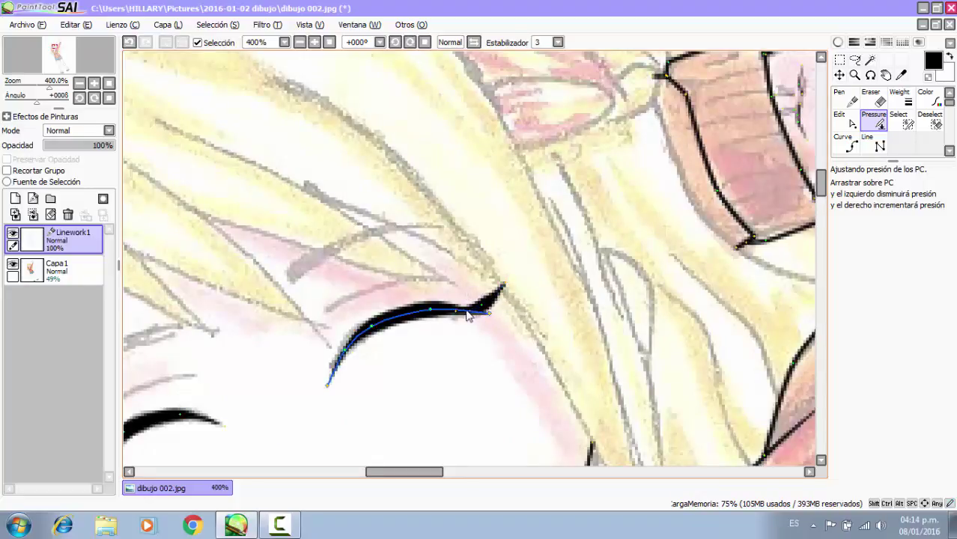
# Move the control points of the left eye's outer-corner stroke so it flows smoothly into a steeper upturned tip.
pyautogui.scroll(3, 465, 310)
pyautogui.moveTo(440, 315)
pyautogui.mouseDown()
pyautogui.moveTo(474, 308)
pyautogui.moveTo(425, 302)
pyautogui.mouseUp()
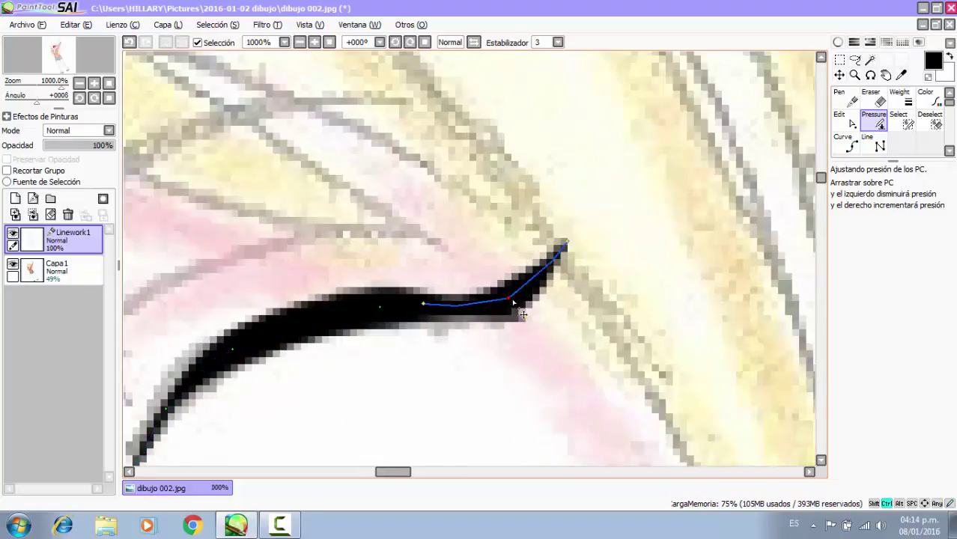
pyautogui.moveTo(512, 300); pyautogui.dragTo(493, 299)
pyautogui.moveTo(563, 248); pyautogui.dragTo(552, 228)
pyautogui.moveTo(488, 297)
pyautogui.mouseDown()
pyautogui.moveTo(526, 277)
pyautogui.moveTo(527, 265)
pyautogui.mouseUp()
pyautogui.scroll(-7, 546, 289)
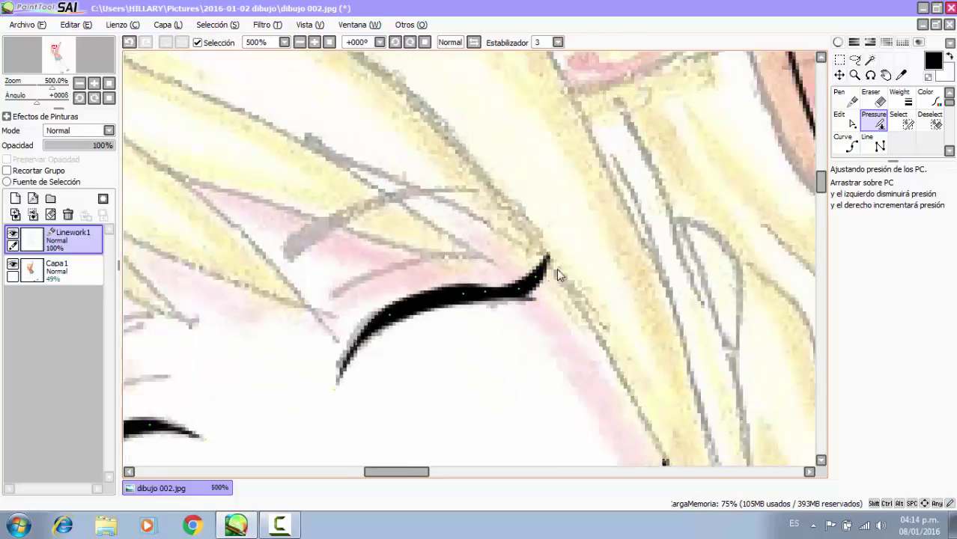
pyautogui.scroll(3, 427, 288)
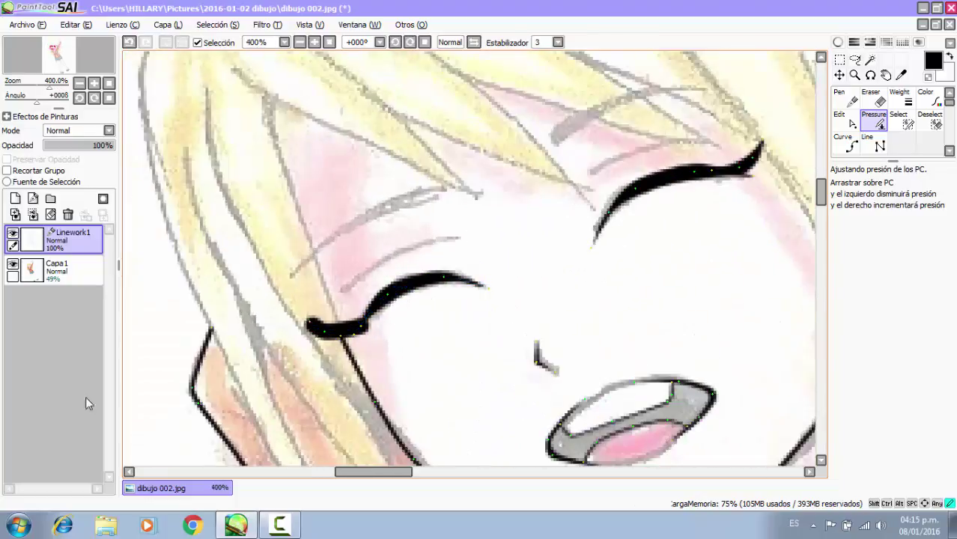
pyautogui.scroll(-2, 367, 343)
pyautogui.moveTo(323, 314); pyautogui.dragTo(328, 327)
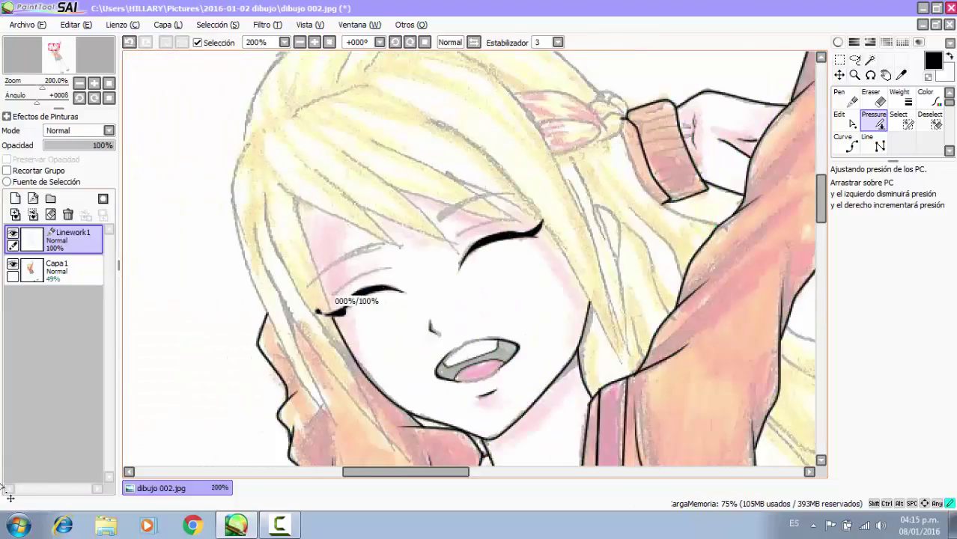
pyautogui.moveTo(1, 488); pyautogui.dragTo(3, 486)
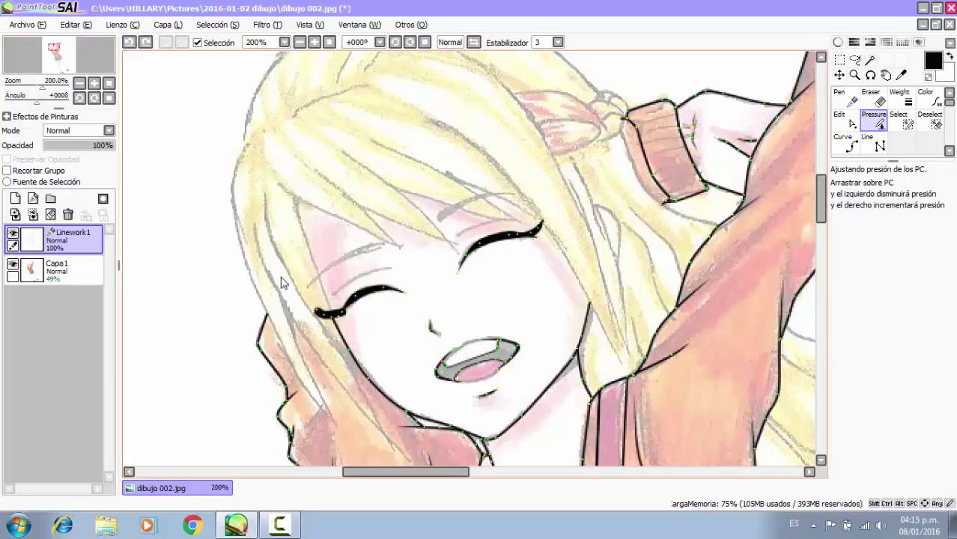
# Taper the right eye's outer-corner stroke and move its control points so it blends smoothly into the eye line.
pyautogui.scroll(3, 289, 293)
pyautogui.moveTo(375, 335)
pyautogui.mouseDown()
pyautogui.moveTo(352, 337)
pyautogui.moveTo(378, 338)
pyautogui.mouseUp()
pyautogui.moveTo(460, 343)
pyautogui.mouseDown()
pyautogui.moveTo(452, 342)
pyautogui.moveTo(470, 309)
pyautogui.mouseUp()
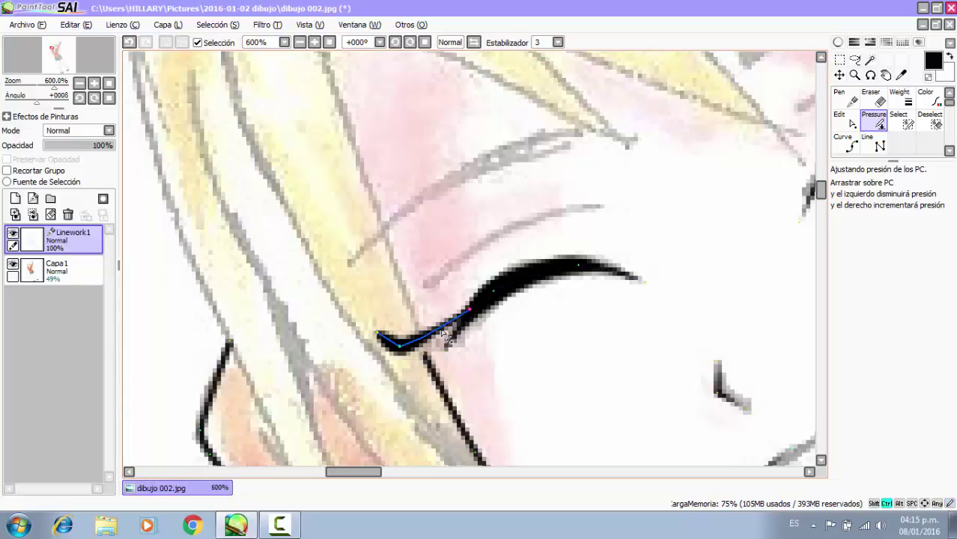
pyautogui.moveTo(399, 348)
pyautogui.mouseDown()
pyautogui.moveTo(440, 343)
pyautogui.moveTo(451, 352)
pyautogui.moveTo(443, 337)
pyautogui.moveTo(364, 348)
pyautogui.moveTo(381, 314)
pyautogui.moveTo(395, 317)
pyautogui.mouseUp()
pyautogui.scroll(-1, 437, 330)
pyautogui.scroll(1, 437, 330)
pyautogui.scroll(-3, 397, 323)
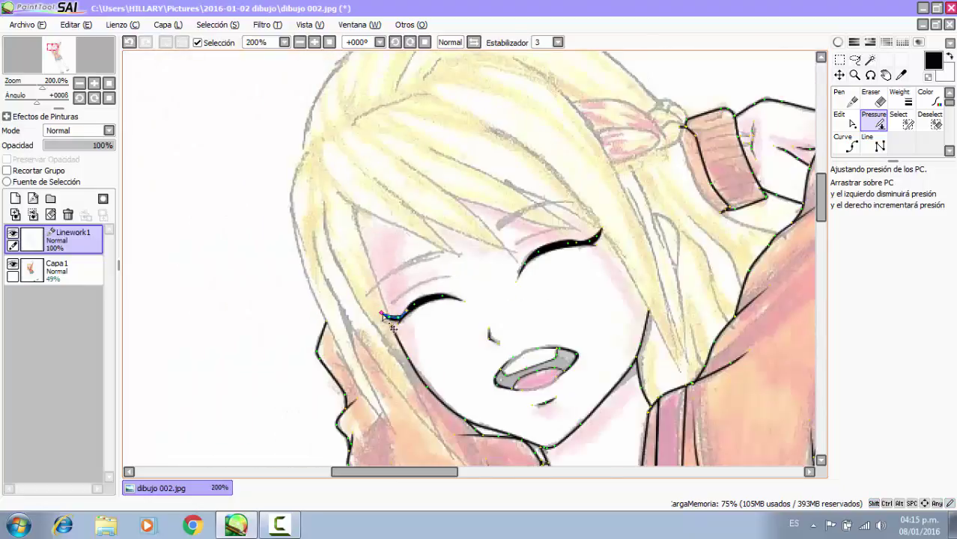
pyautogui.scroll(3, 446, 307)
pyautogui.moveTo(332, 339); pyautogui.dragTo(337, 331)
pyautogui.click(279, 524)
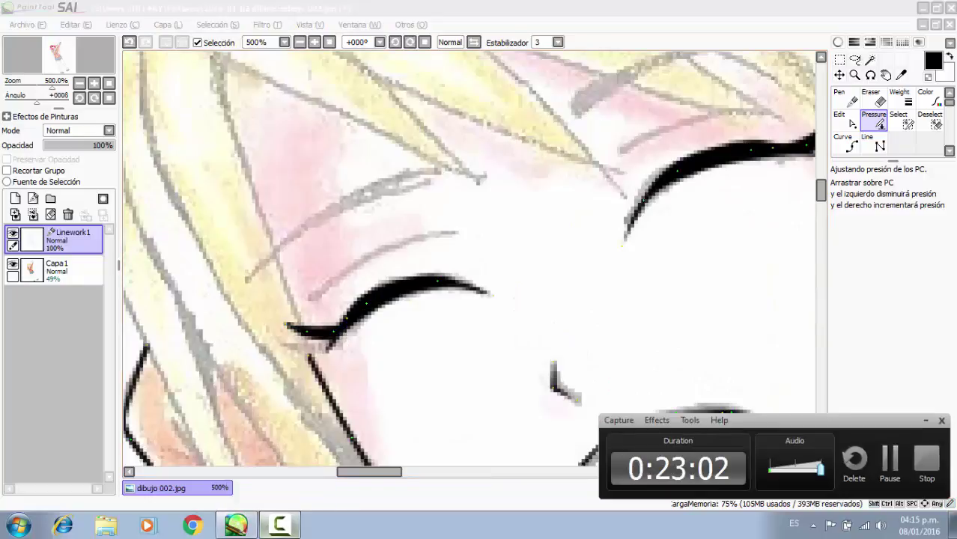
pyautogui.click(917, 465)
# Draw a thin size 0.7 curve along the sketched eyelid crease above the right eye.
pyautogui.click(845, 142)
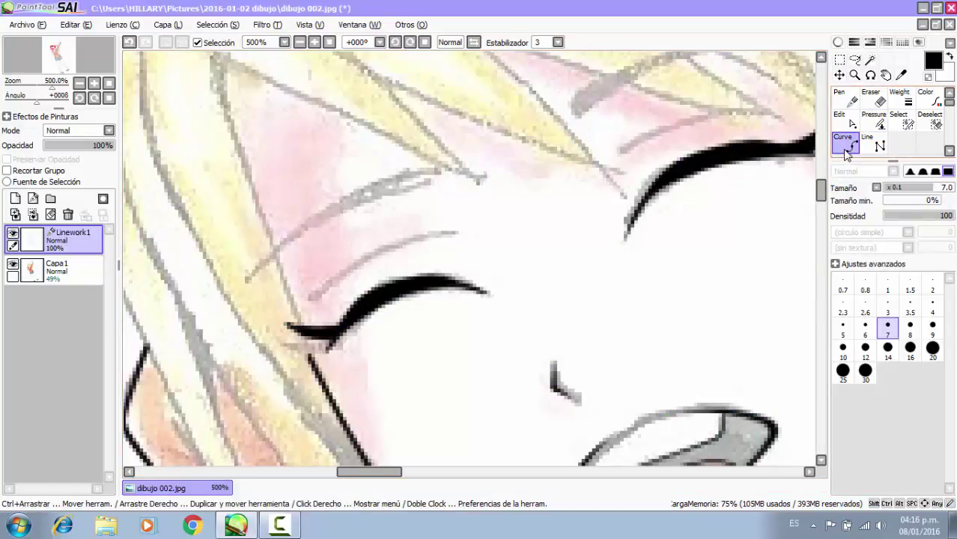
pyautogui.click(847, 292)
pyautogui.scroll(1, 621, 174)
pyautogui.scroll(-1, 544, 195)
pyautogui.scroll(-1, 544, 195)
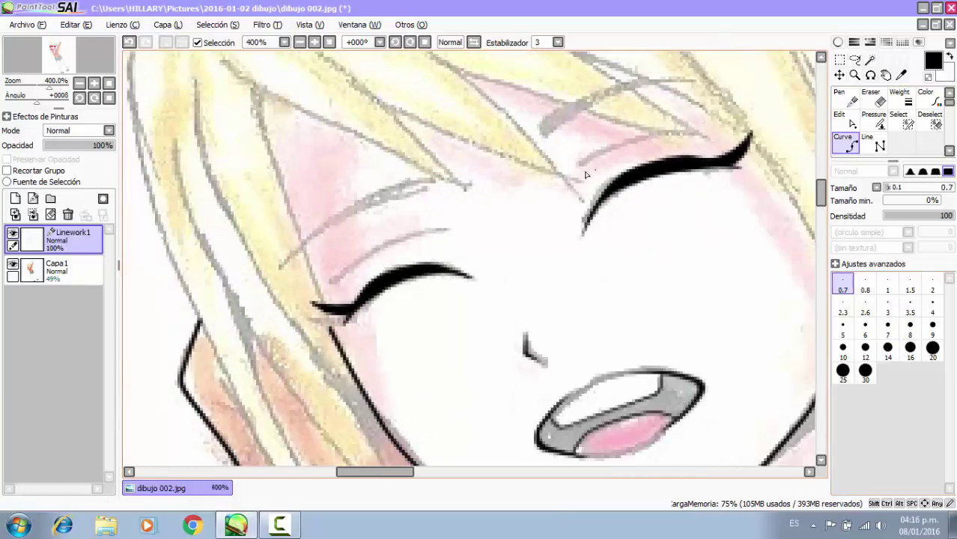
pyautogui.scroll(2, 584, 174)
pyautogui.click(558, 192)
pyautogui.click(623, 139)
pyautogui.scroll(-2, 690, 113)
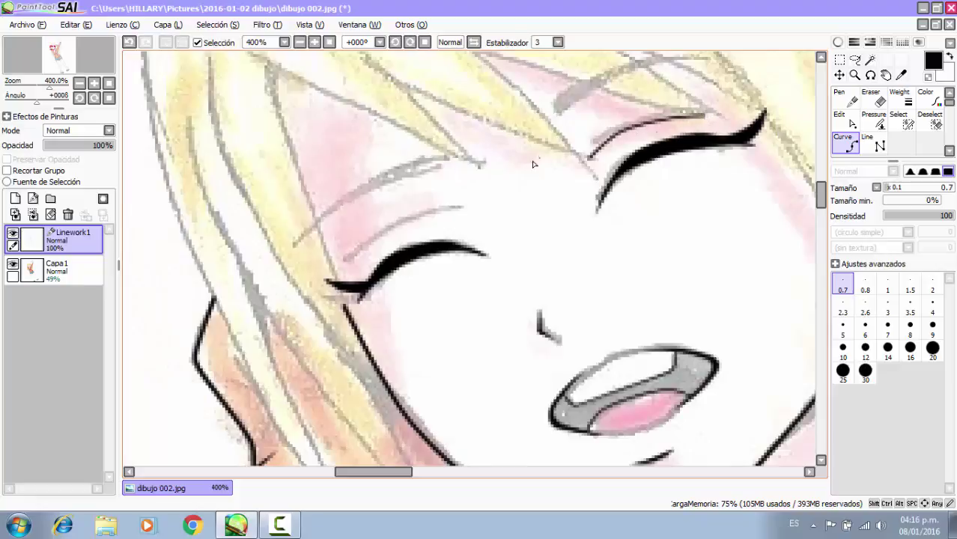
# Trace the sketched eyelid crease above the left eye with a matching size 0.7 curve.
pyautogui.scroll(2, 344, 249)
pyautogui.click(567, 186)
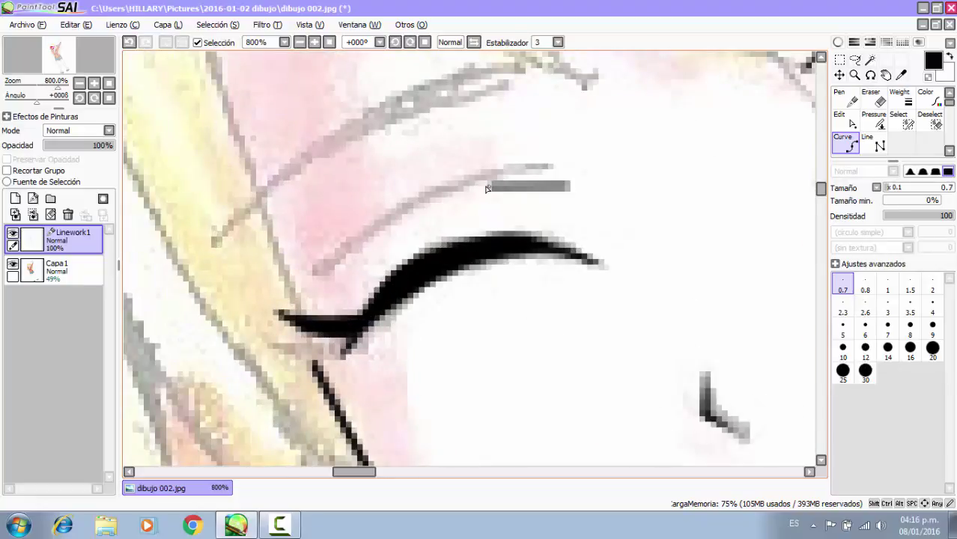
pyautogui.click(482, 187)
pyautogui.click(399, 218)
pyautogui.doubleClick(337, 261)
pyautogui.scroll(-3, 337, 261)
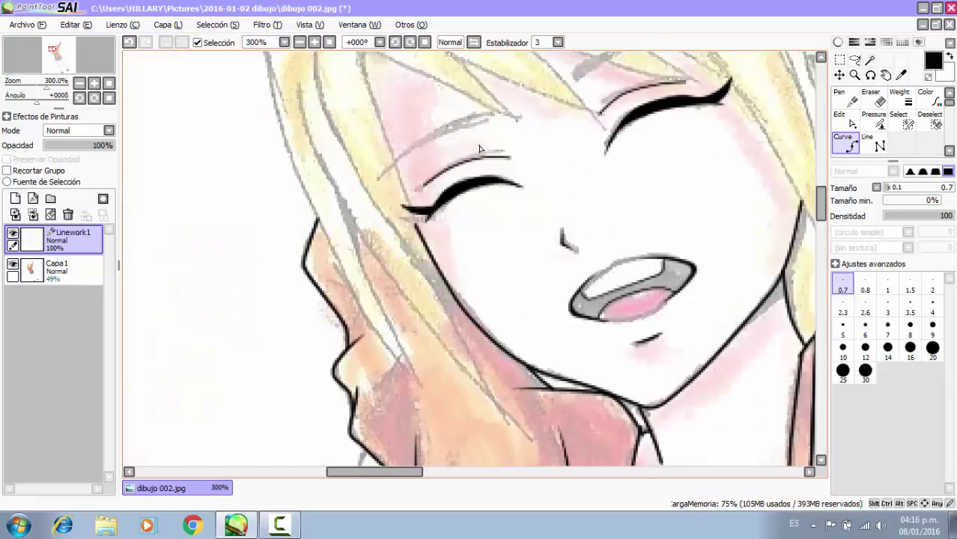
pyautogui.scroll(-3, 507, 159)
pyautogui.scroll(3, 570, 111)
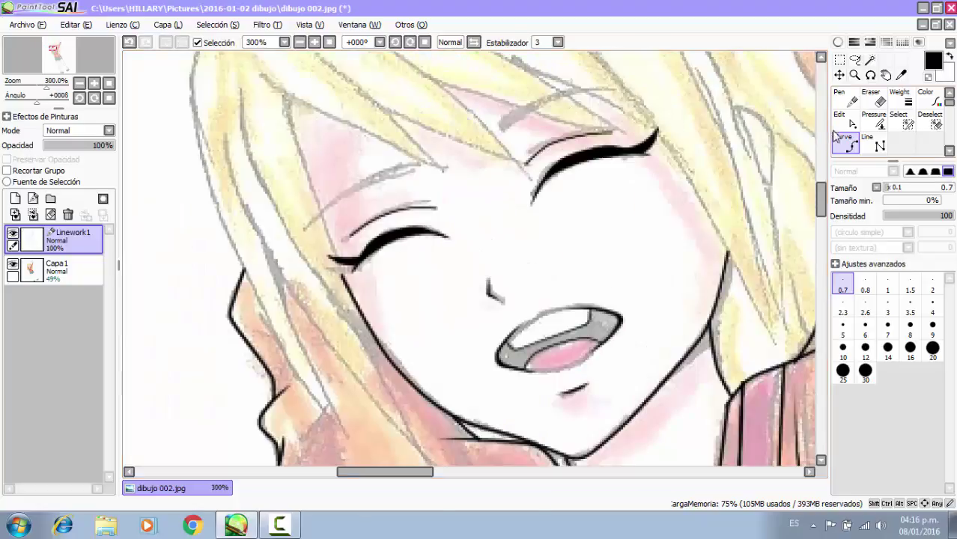
pyautogui.click(279, 524)
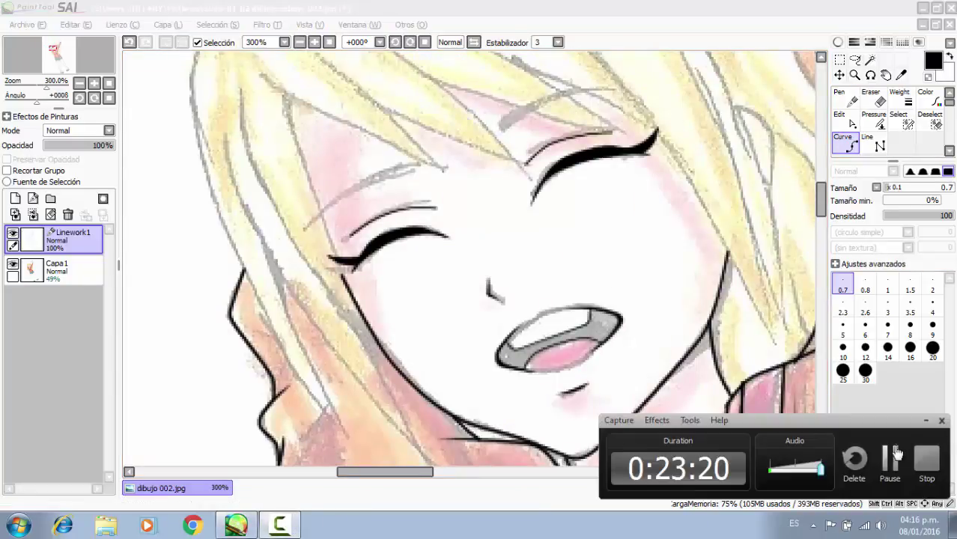
pyautogui.click(896, 454)
# Taper the eyelid crease lines above both eyes by lowering the pressure at their ends.
pyautogui.click(873, 120)
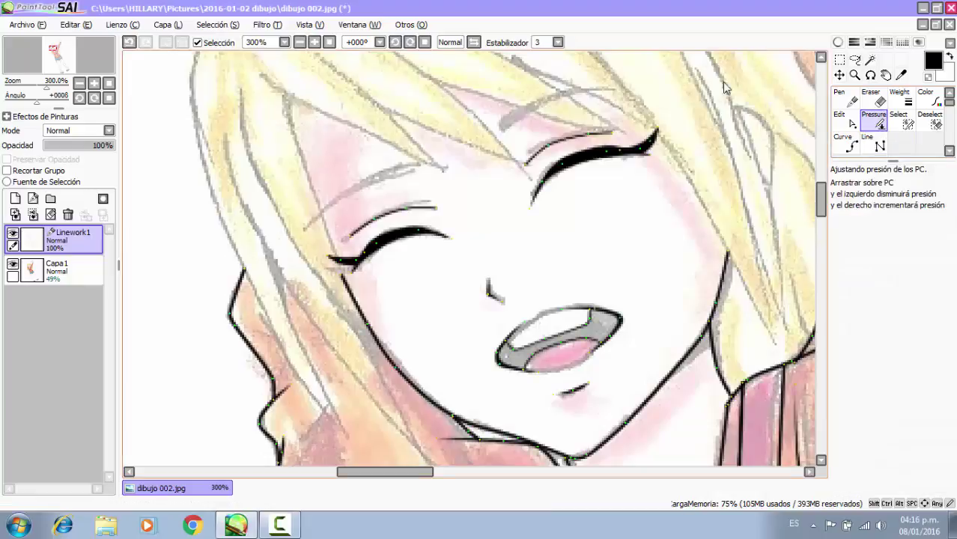
pyautogui.scroll(2, 620, 134)
pyautogui.moveTo(598, 133); pyautogui.dragTo(45, 352)
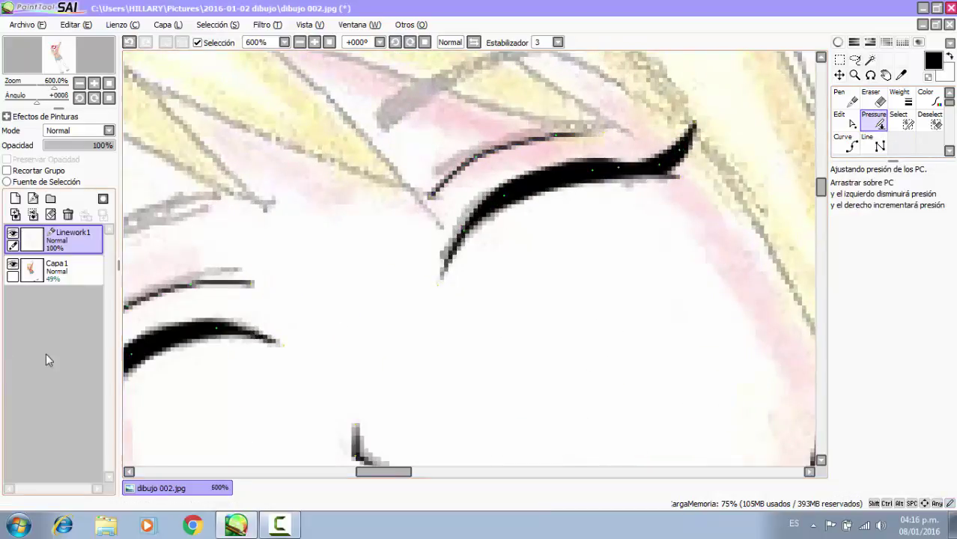
pyautogui.scroll(-2, 381, 214)
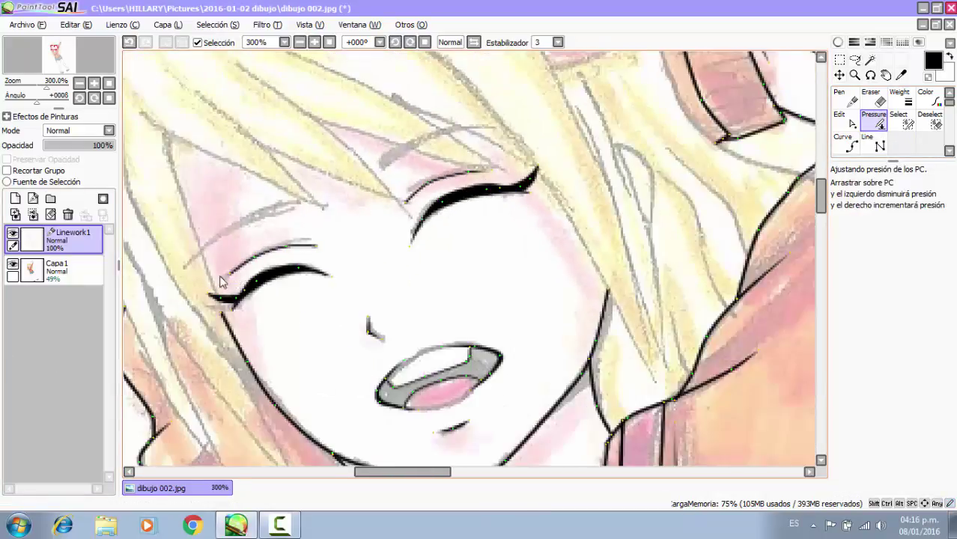
pyautogui.moveTo(221, 282); pyautogui.dragTo(8, 369)
pyautogui.moveTo(10, 510); pyautogui.dragTo(9, 511)
pyautogui.scroll(-1, 571, 240)
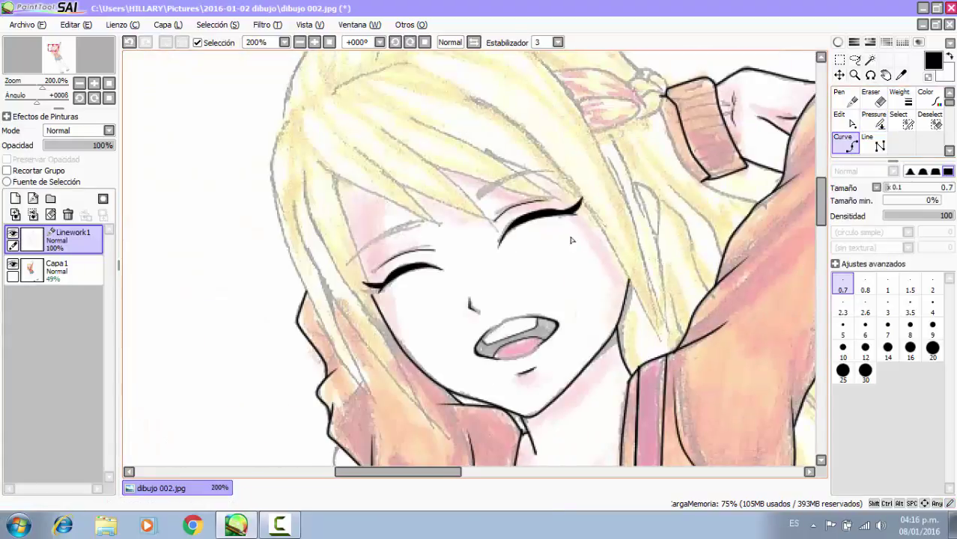
# Trace both eyebrows with thick size 5 curves following the sketched brow lines.
pyautogui.scroll(2, 498, 191)
pyautogui.click(865, 328)
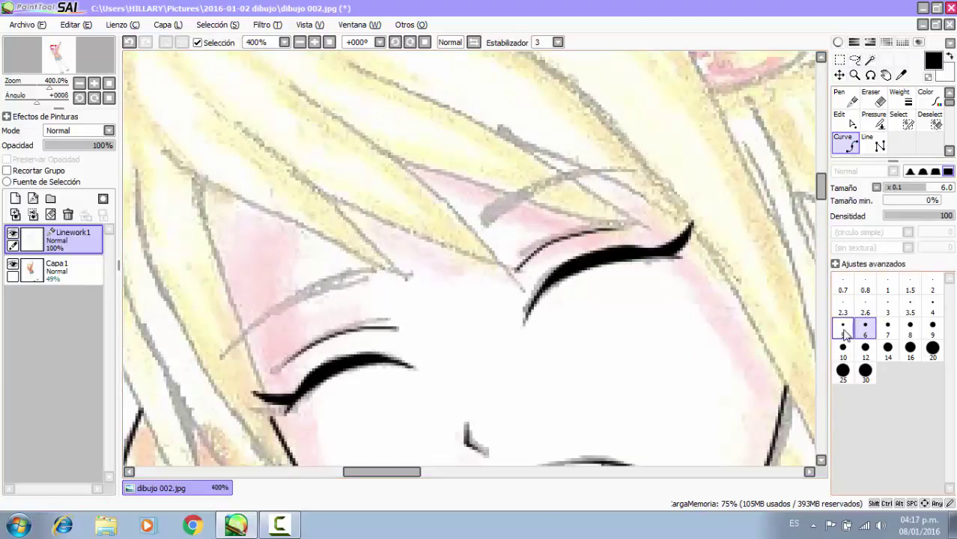
pyautogui.click(843, 328)
pyautogui.moveTo(476, 229)
pyautogui.mouseDown()
pyautogui.moveTo(526, 193)
pyautogui.moveTo(649, 161)
pyautogui.mouseUp()
pyautogui.moveTo(372, 271)
pyautogui.mouseDown()
pyautogui.moveTo(282, 295)
pyautogui.moveTo(300, 290)
pyautogui.moveTo(229, 345)
pyautogui.mouseUp()
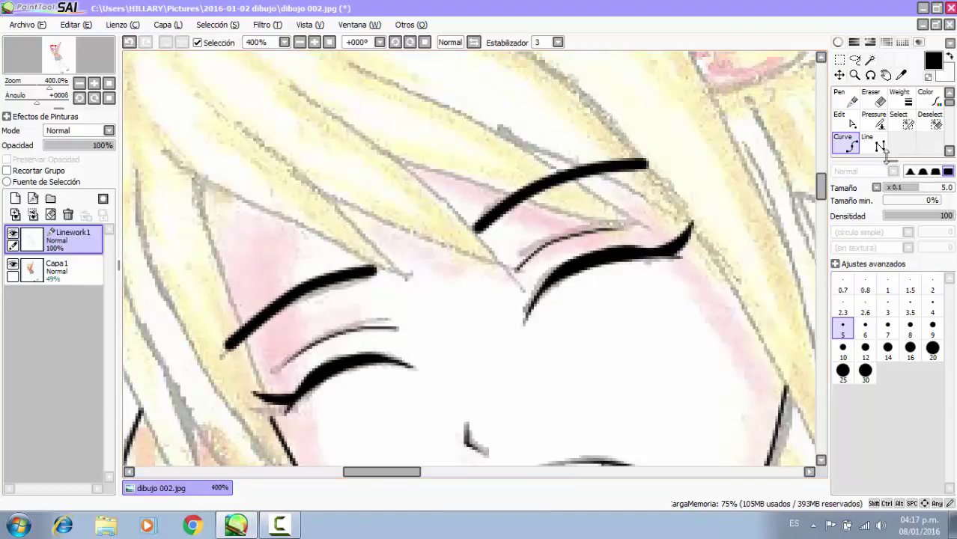
# Taper the outer ends of both eyebrows by lowering their pressure, and adjust the curve of the left eyebrow.
pyautogui.click(873, 121)
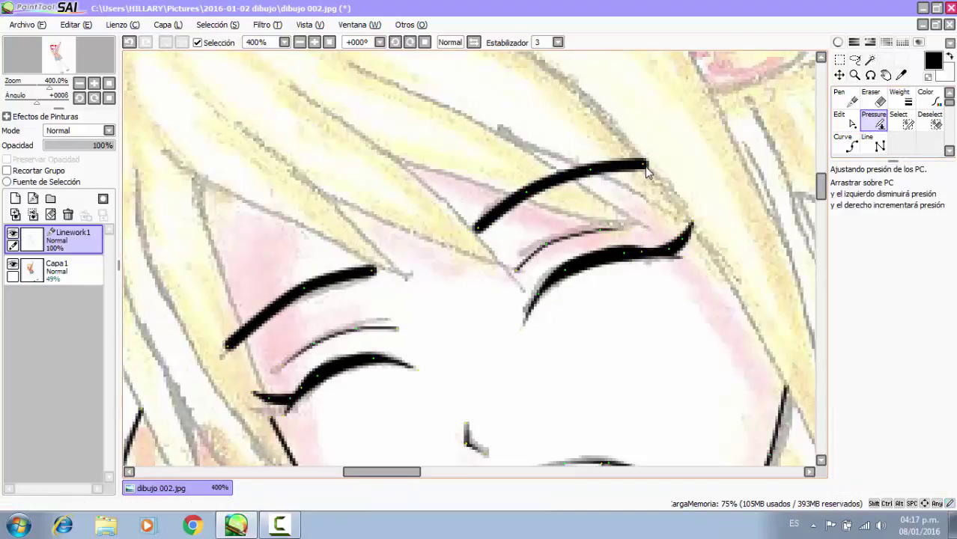
pyautogui.moveTo(649, 172); pyautogui.dragTo(592, 176)
pyautogui.moveTo(225, 346)
pyautogui.mouseDown()
pyautogui.moveTo(67, 415)
pyautogui.moveTo(5, 520)
pyautogui.mouseUp()
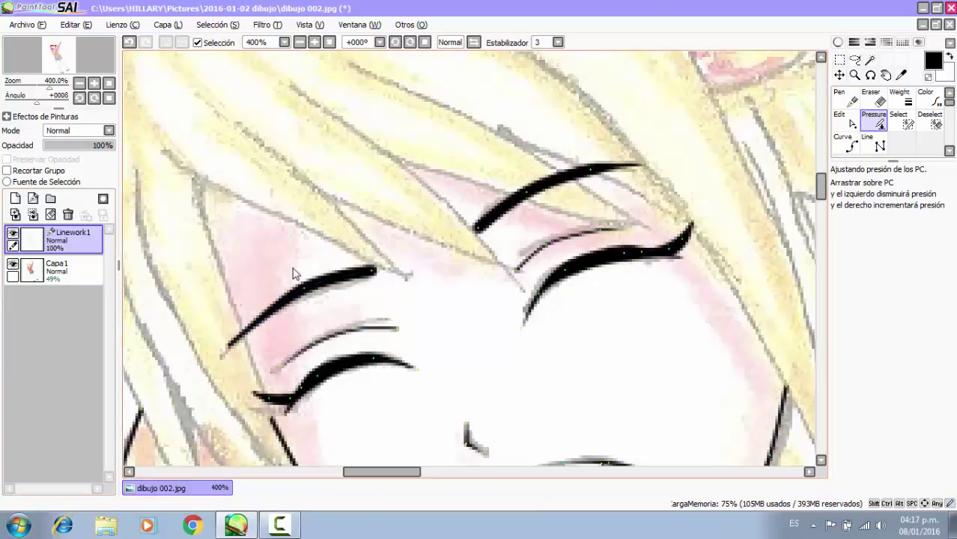
pyautogui.keyDown('ctrl'); pyautogui.click(262, 314); pyautogui.keyUp('ctrl')
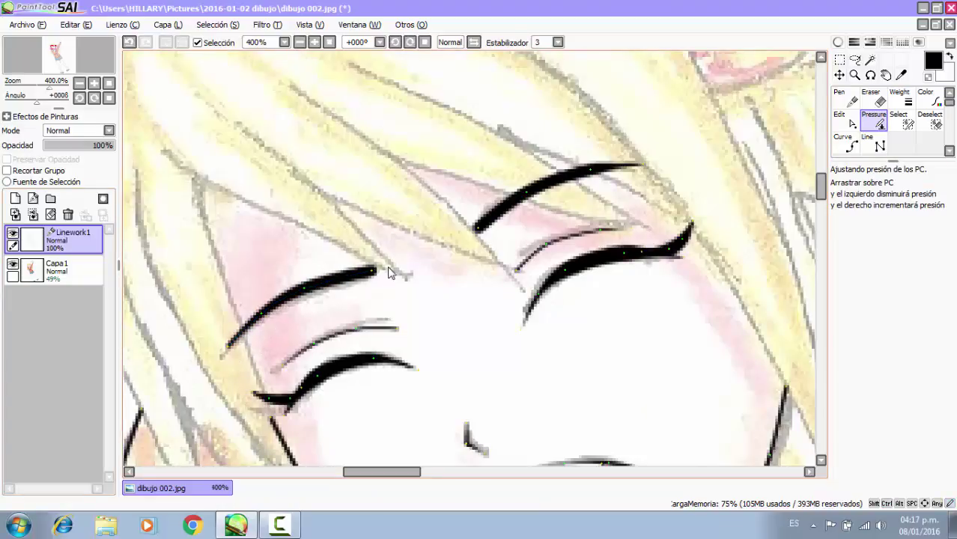
pyautogui.scroll(-3, 389, 273)
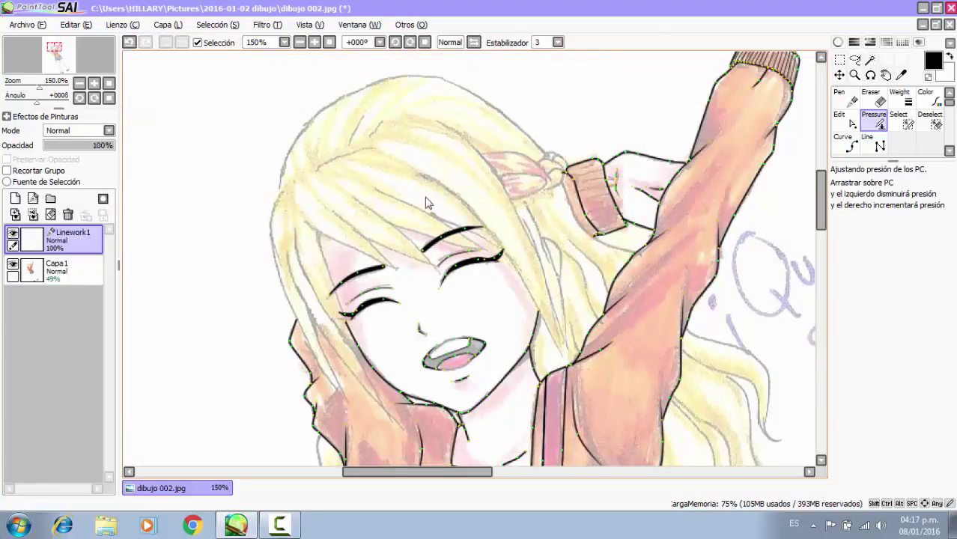
# Outline the pointed bang lock above the left eyebrow with a size 1.5 curve running down to its tip and back up.
pyautogui.click(843, 151)
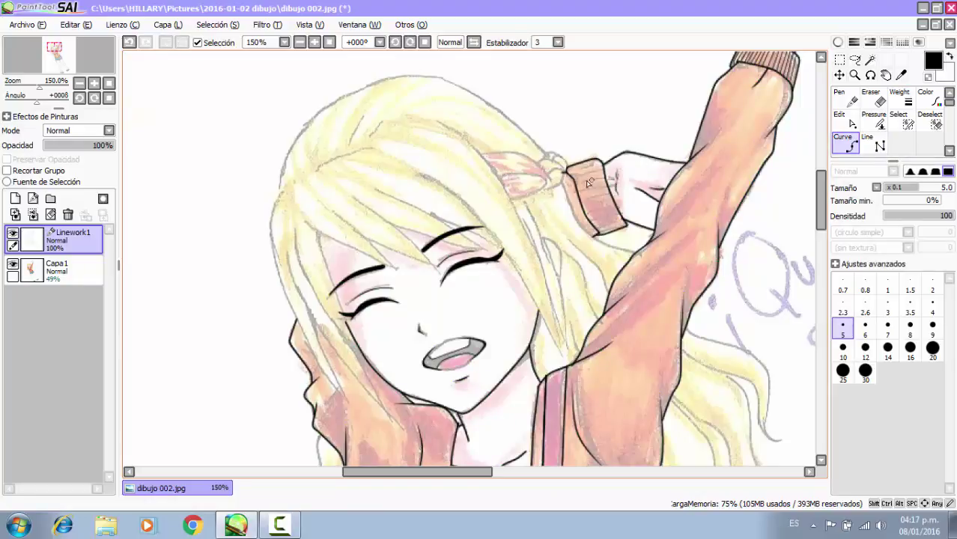
pyautogui.click(910, 285)
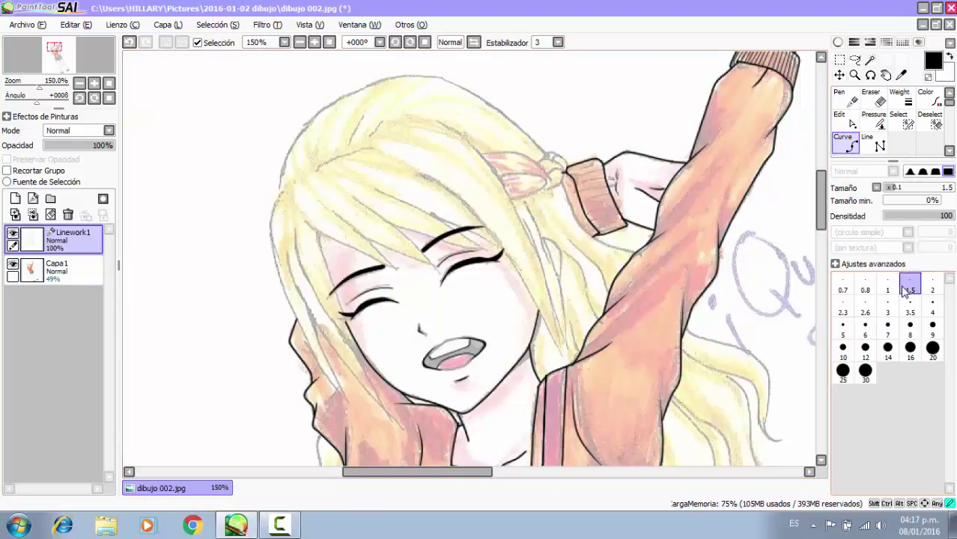
pyautogui.scroll(3, 318, 224)
pyautogui.click(271, 203)
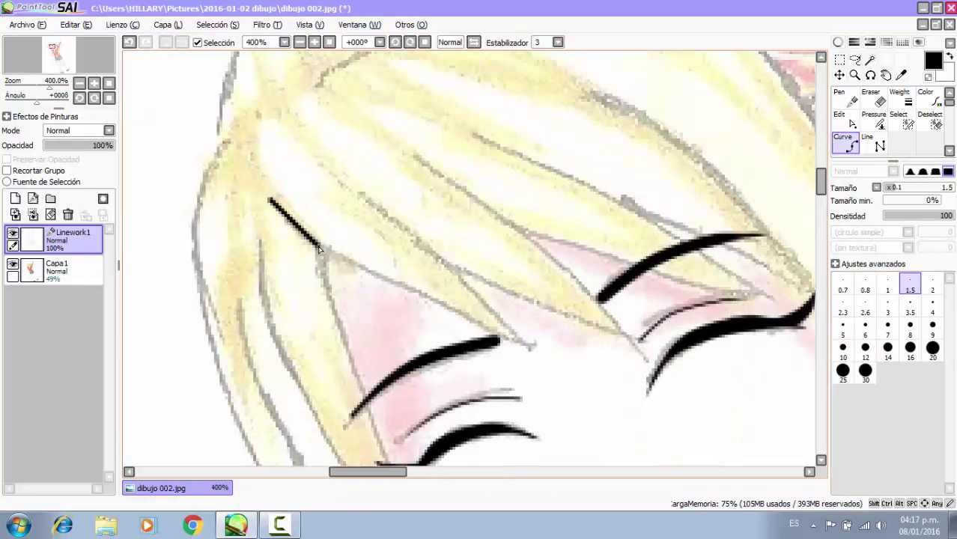
pyautogui.click(279, 524)
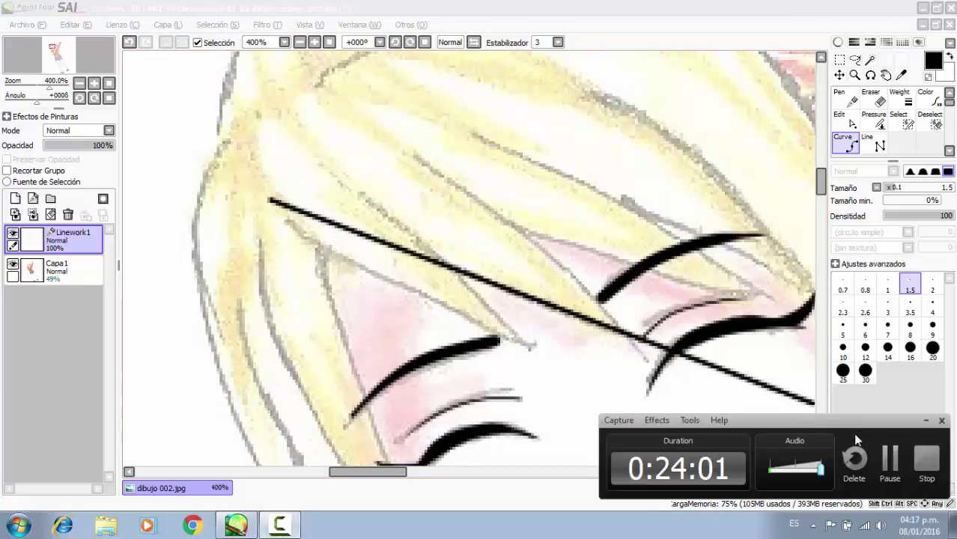
pyautogui.click(890, 463)
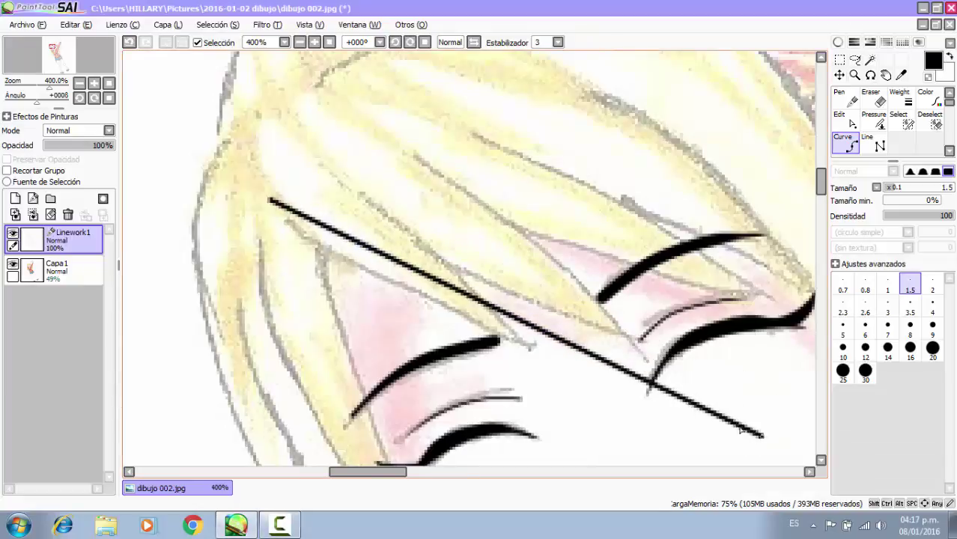
pyautogui.click(378, 274)
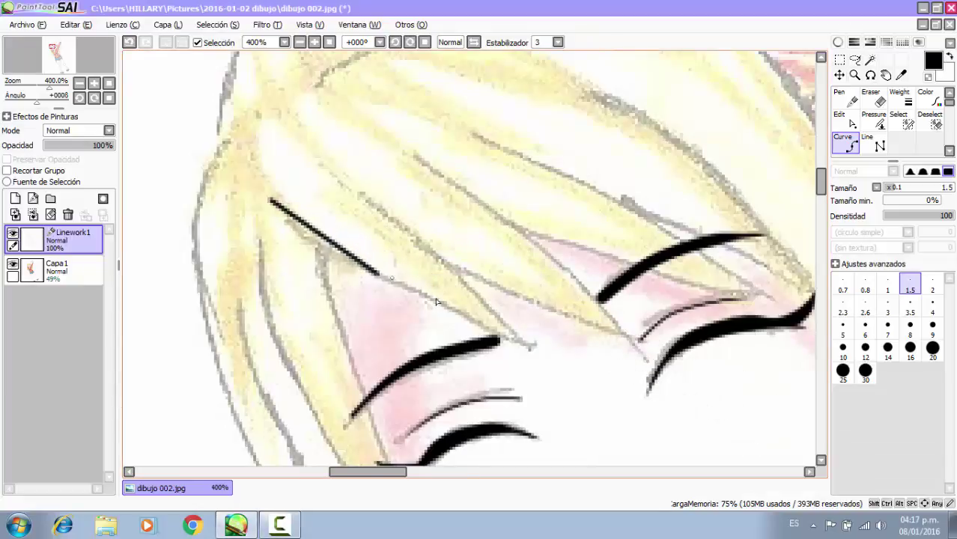
pyautogui.click(532, 346)
pyautogui.doubleClick(455, 268)
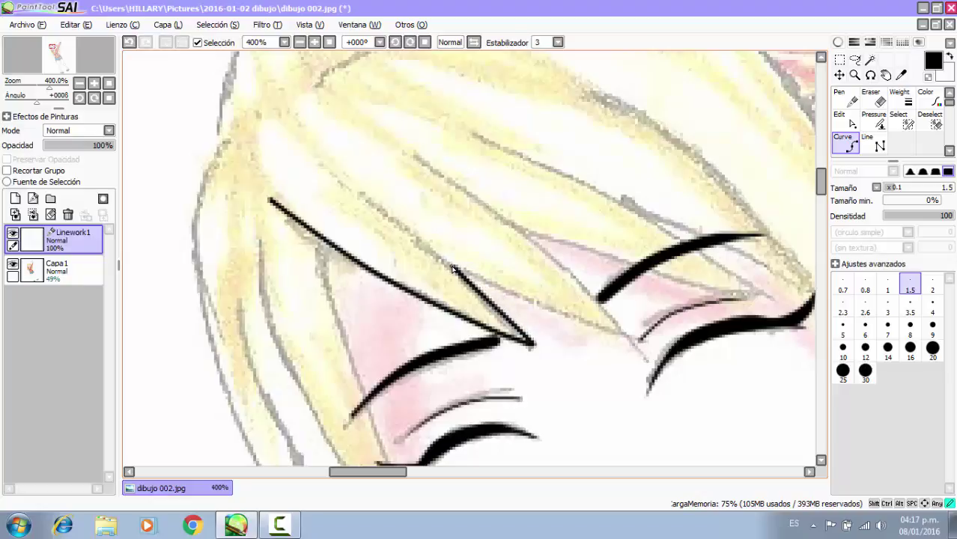
# Try to reshape the bang lock by moving the end of its short inner edge, and undo the distortion.
pyautogui.scroll(3, 535, 355)
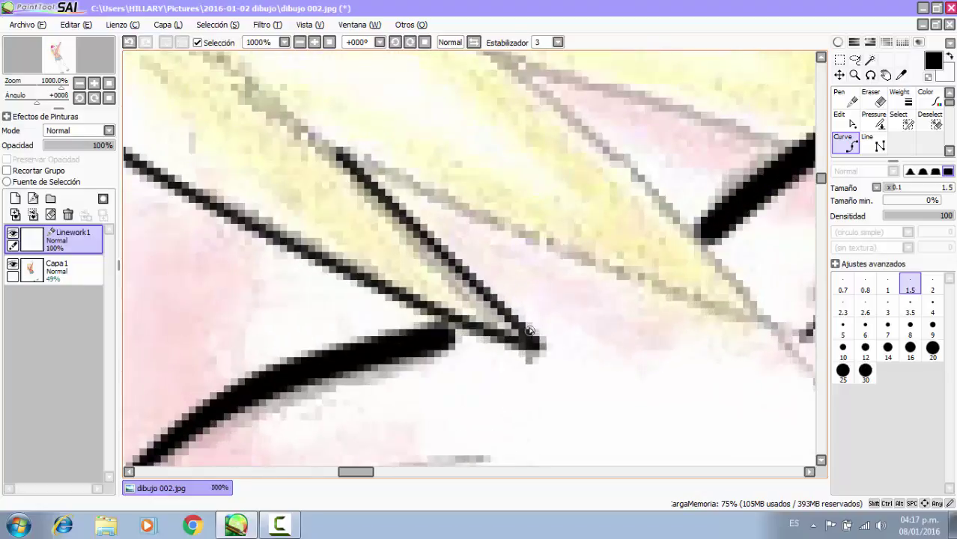
pyautogui.scroll(-3, 493, 281)
pyautogui.press('ctrl')
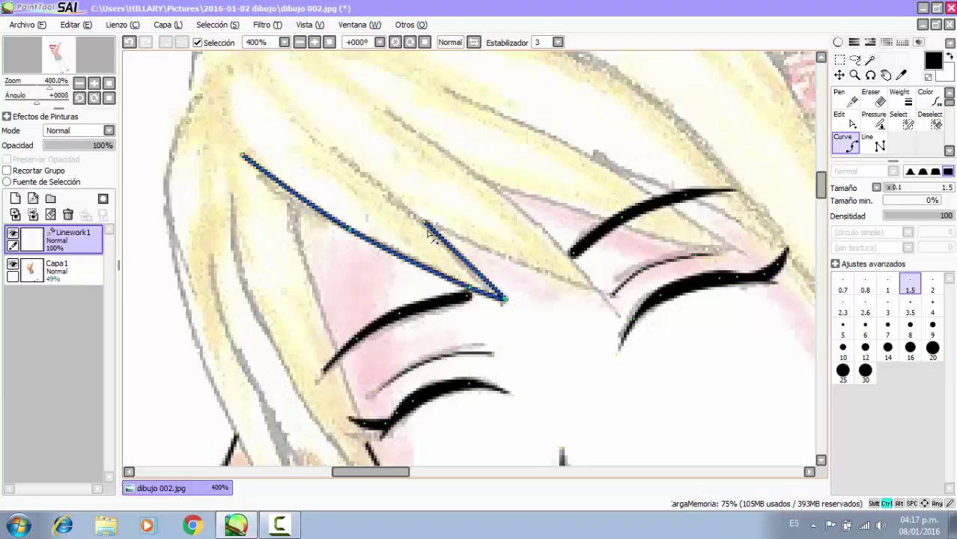
pyautogui.moveTo(428, 225)
pyautogui.mouseDown()
pyautogui.moveTo(453, 216)
pyautogui.moveTo(510, 140)
pyautogui.moveTo(370, 71)
pyautogui.moveTo(379, 262)
pyautogui.moveTo(563, 381)
pyautogui.moveTo(581, 361)
pyautogui.mouseUp()
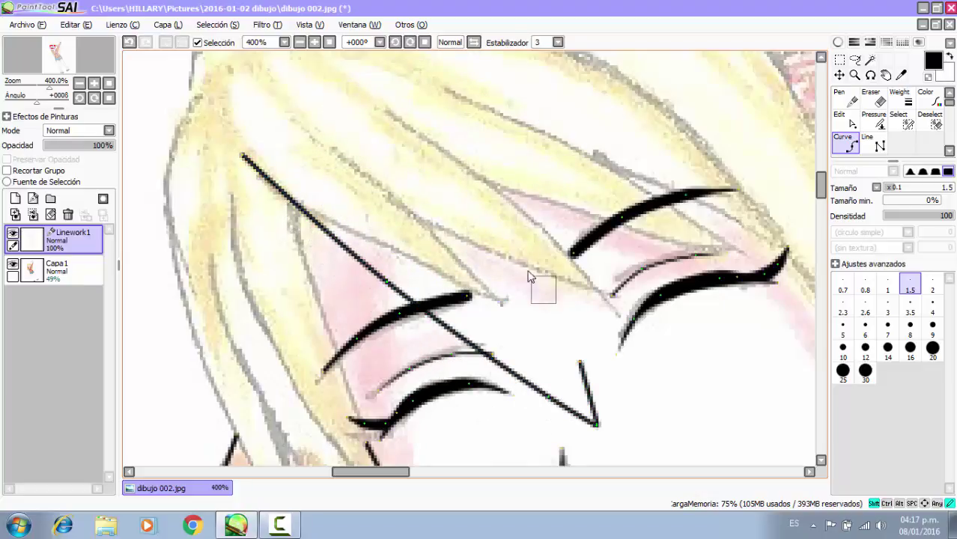
pyautogui.click(129, 43)
# Move the bang lock's inner end point upward, extend its tip downward, and bend the inner edge outward with a control point.
pyautogui.moveTo(425, 222)
pyautogui.mouseDown()
pyautogui.moveTo(438, 220)
pyautogui.moveTo(455, 188)
pyautogui.moveTo(449, 181)
pyautogui.mouseUp()
pyautogui.scroll(2, 507, 303)
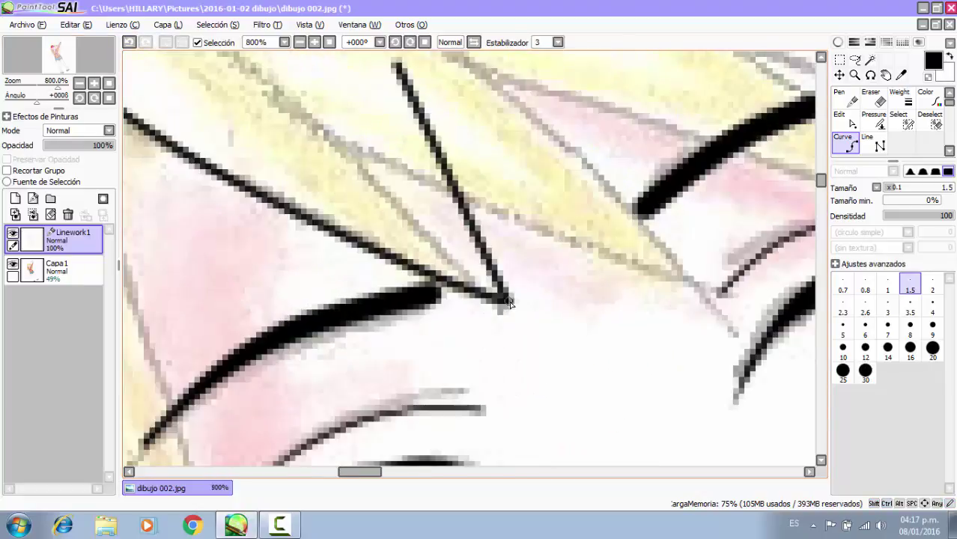
pyautogui.press('ctrl')
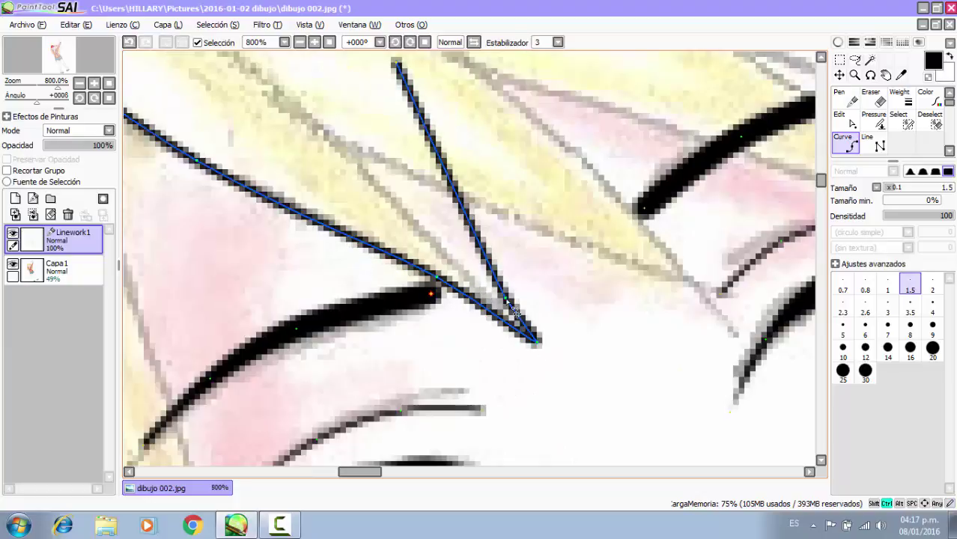
pyautogui.moveTo(506, 299); pyautogui.dragTo(513, 232)
pyautogui.scroll(-2, 524, 247)
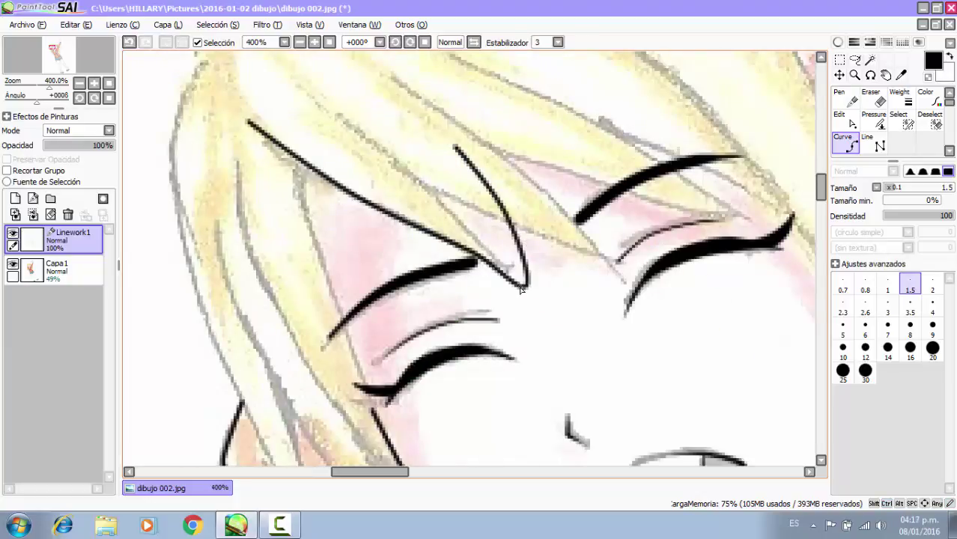
# Try switching the bang lock's tip point to pointed with the Puntiagudo / Redondeado option, and undo the inner edge's bend.
pyautogui.click(846, 121)
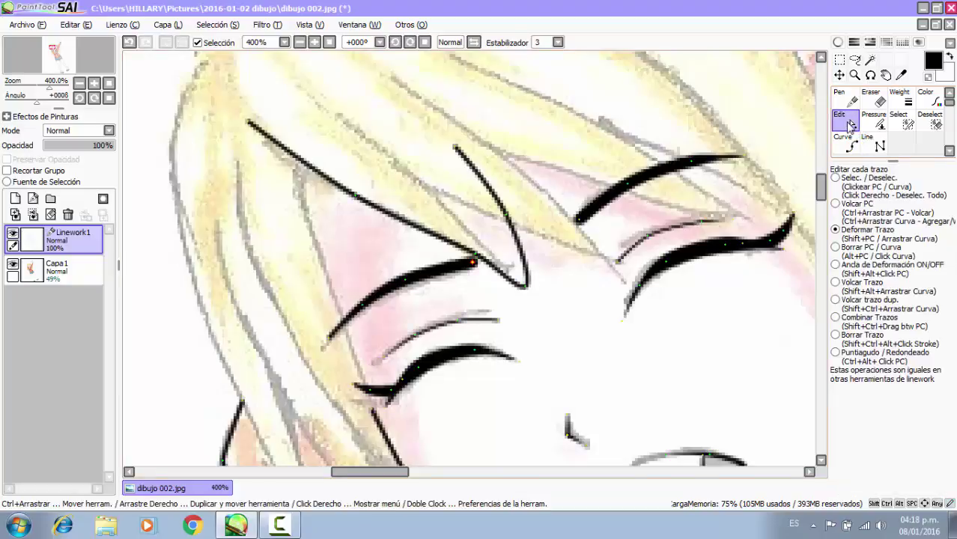
pyautogui.click(869, 353)
pyautogui.click(528, 288)
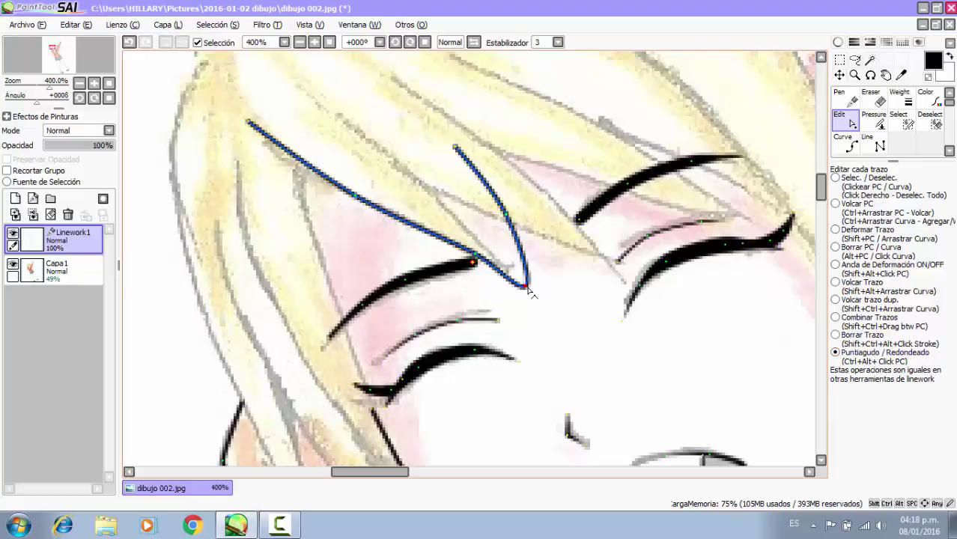
pyautogui.click(528, 287)
pyautogui.scroll(4, 526, 288)
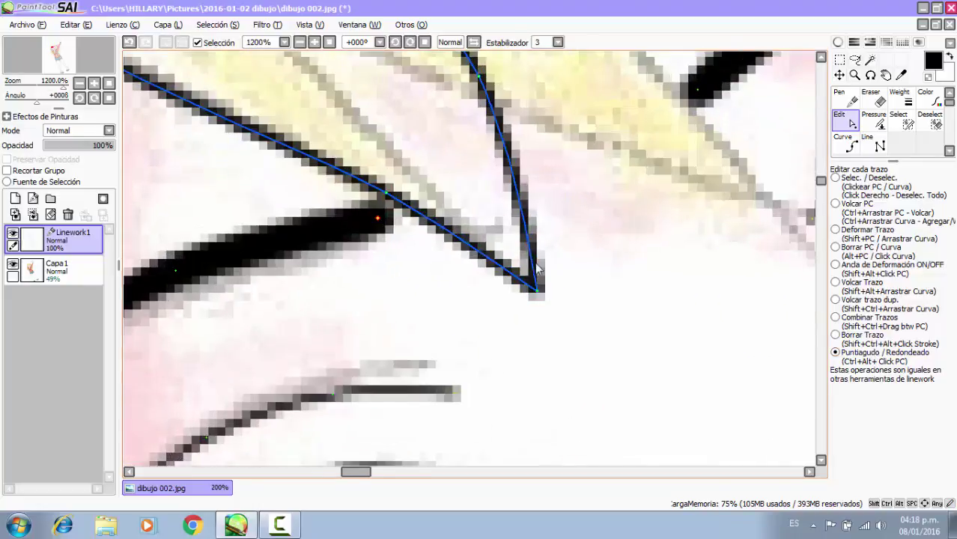
pyautogui.scroll(-3, 521, 229)
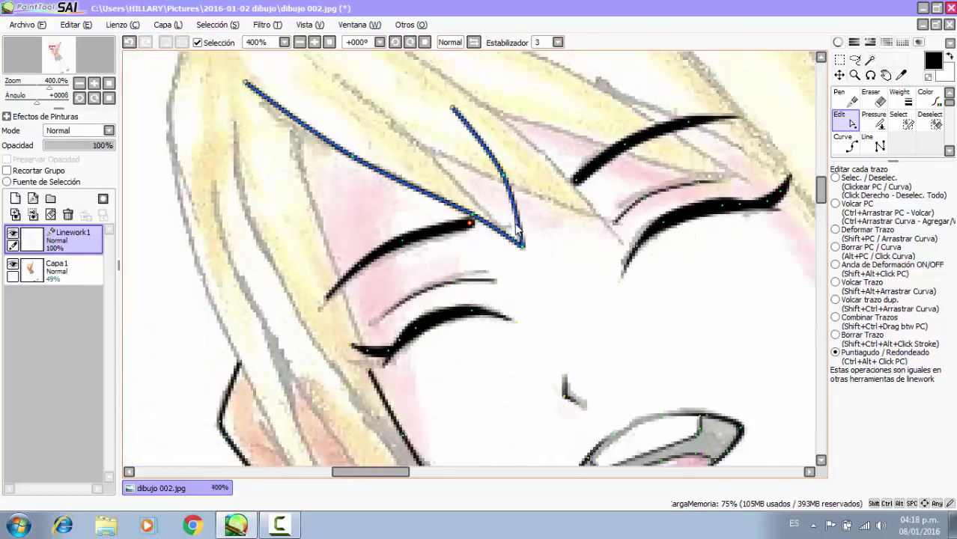
pyautogui.click(133, 43)
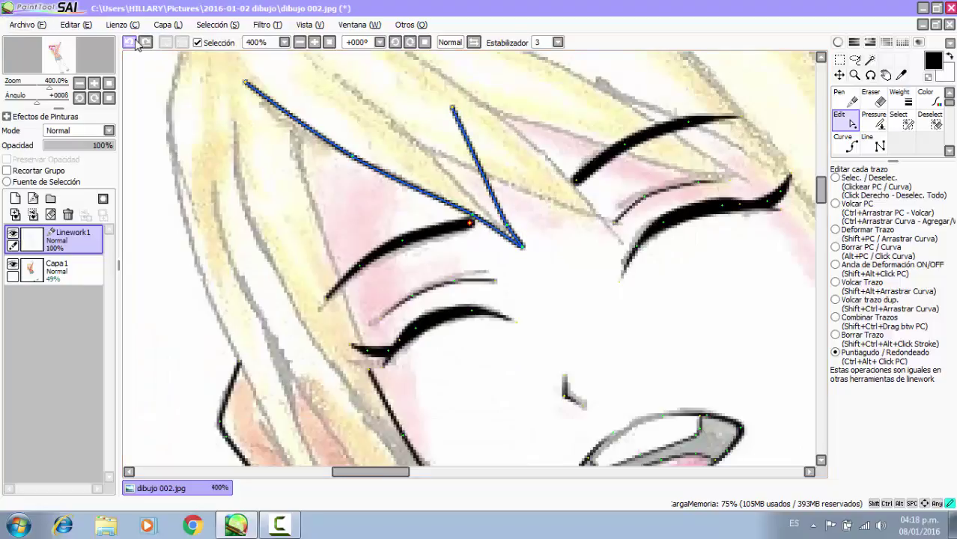
# Undo the entire bang lock outline above the left eyebrow and switch back to the Curve tool.
pyautogui.click(132, 43)
pyautogui.click(133, 43)
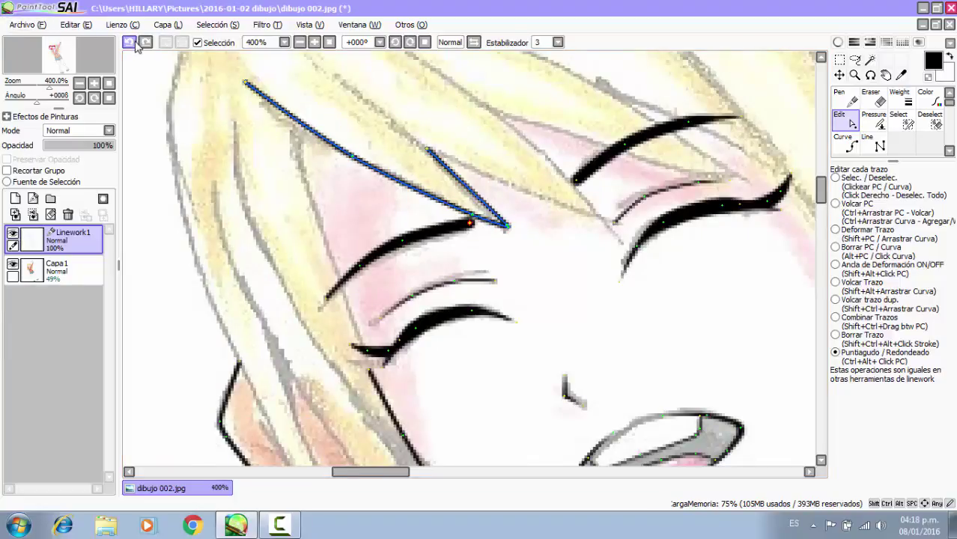
pyautogui.click(135, 42)
pyautogui.click(136, 44)
pyautogui.click(135, 44)
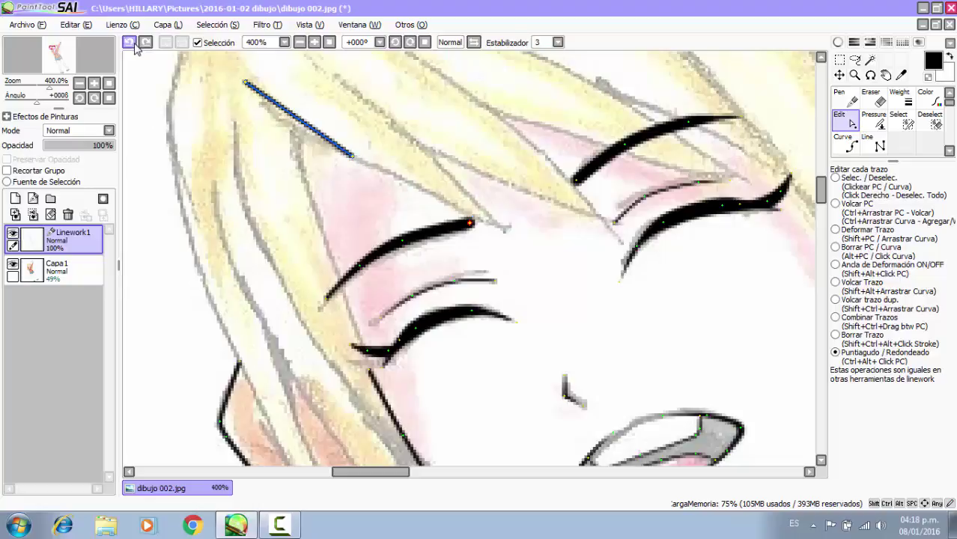
pyautogui.click(136, 43)
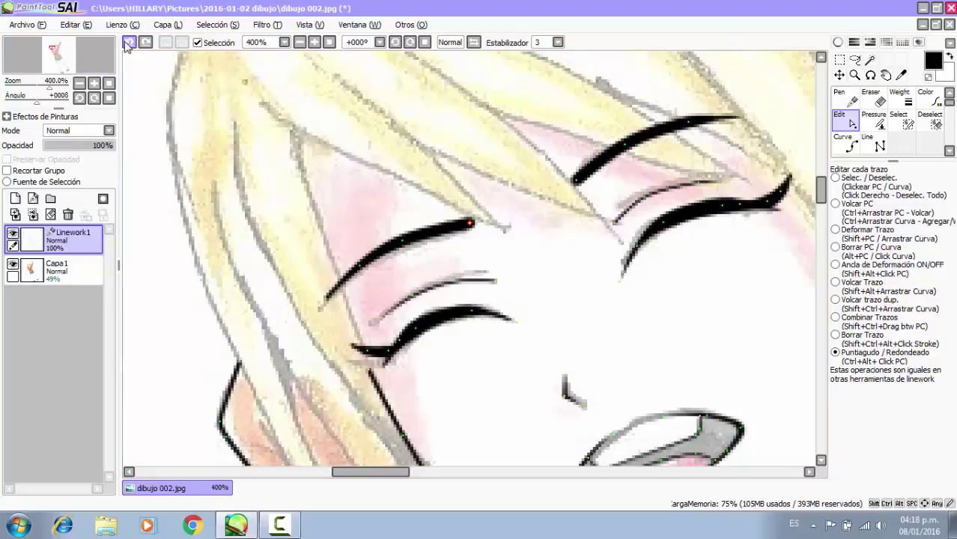
pyautogui.click(845, 146)
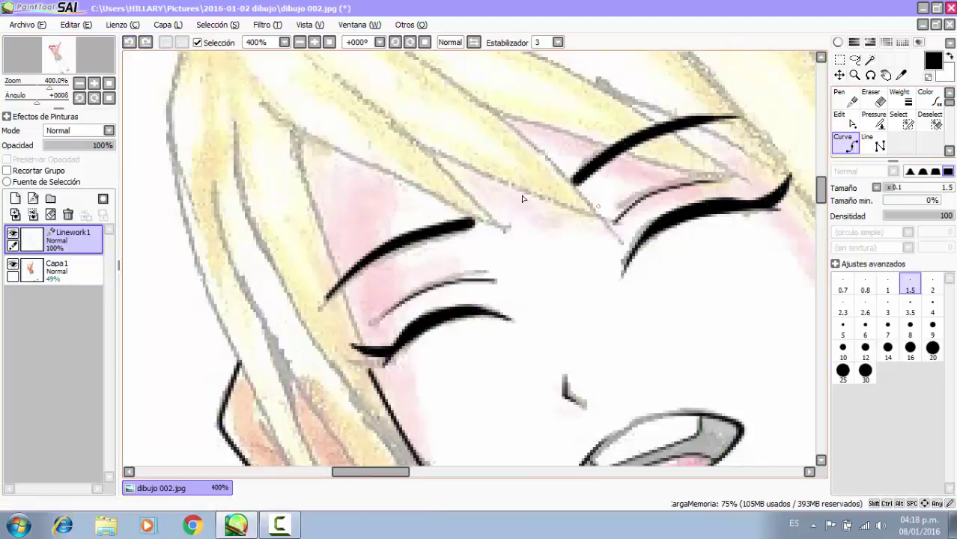
pyautogui.scroll(1, 272, 101)
pyautogui.click(223, 89)
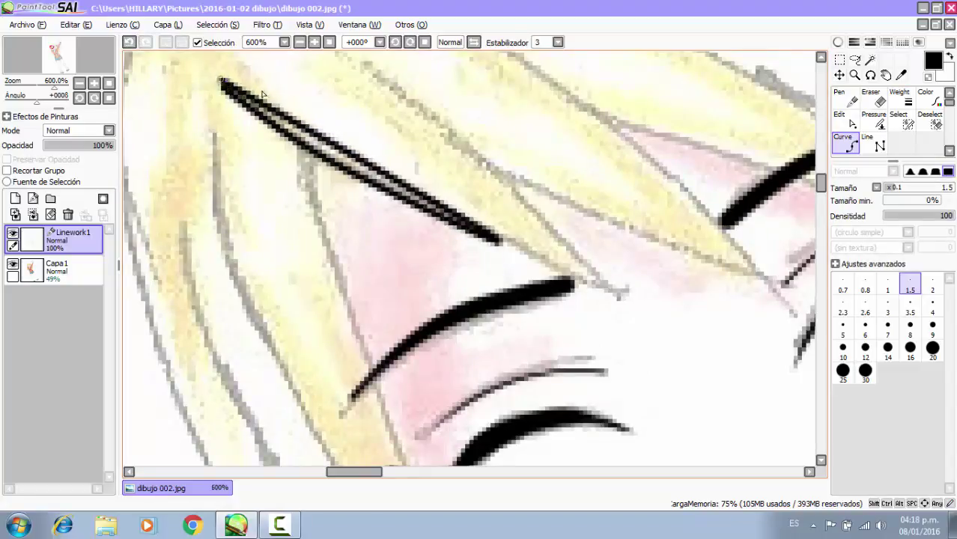
pyautogui.press('Escape')
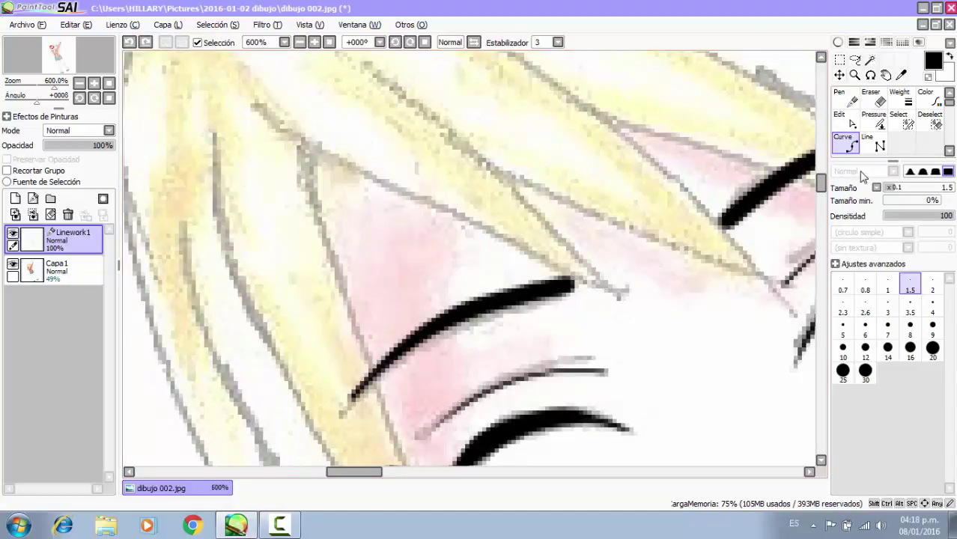
# Choose the softest brush edge shape and trace the lower edge of the bang lock above the left eyebrow with a size 1.5 curve.
pyautogui.click(910, 172)
pyautogui.click(239, 88)
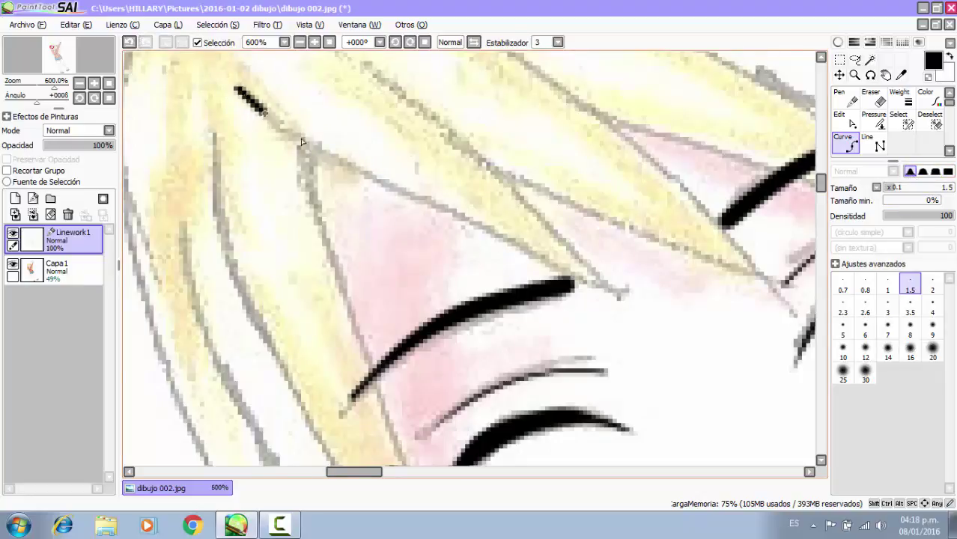
pyautogui.click(311, 150)
pyautogui.click(479, 235)
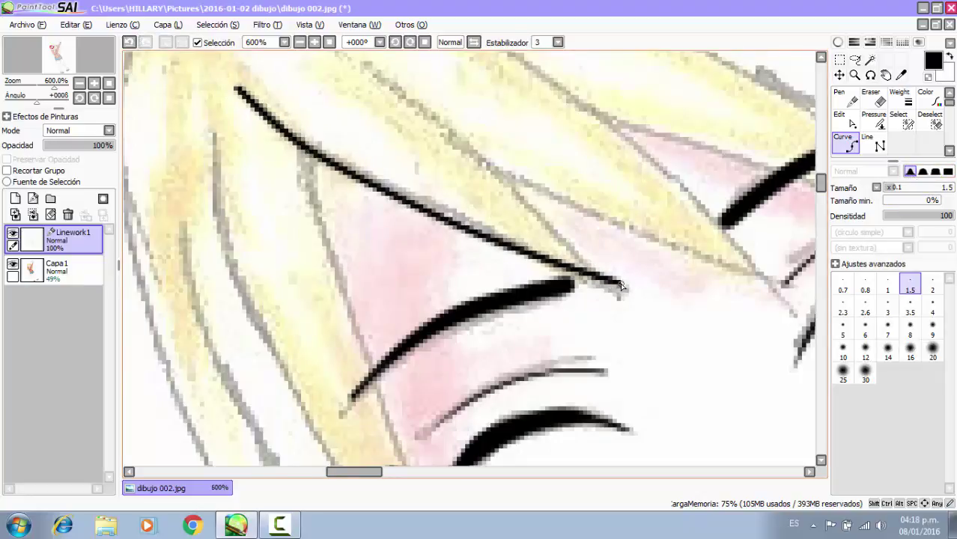
pyautogui.doubleClick(621, 284)
# Trace the bang lock's upper edge down to its tip and start a curve along the lower edge of the neighbouring lock.
pyautogui.scroll(-3, 502, 271)
pyautogui.click(423, 155)
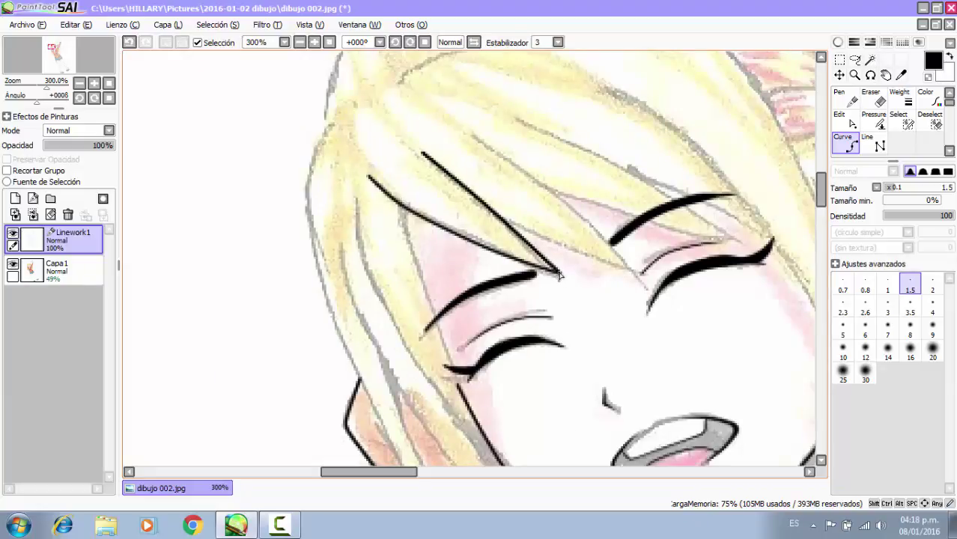
pyautogui.doubleClick(558, 275)
pyautogui.scroll(3, 505, 214)
pyautogui.click(471, 224)
pyautogui.scroll(-3, 474, 224)
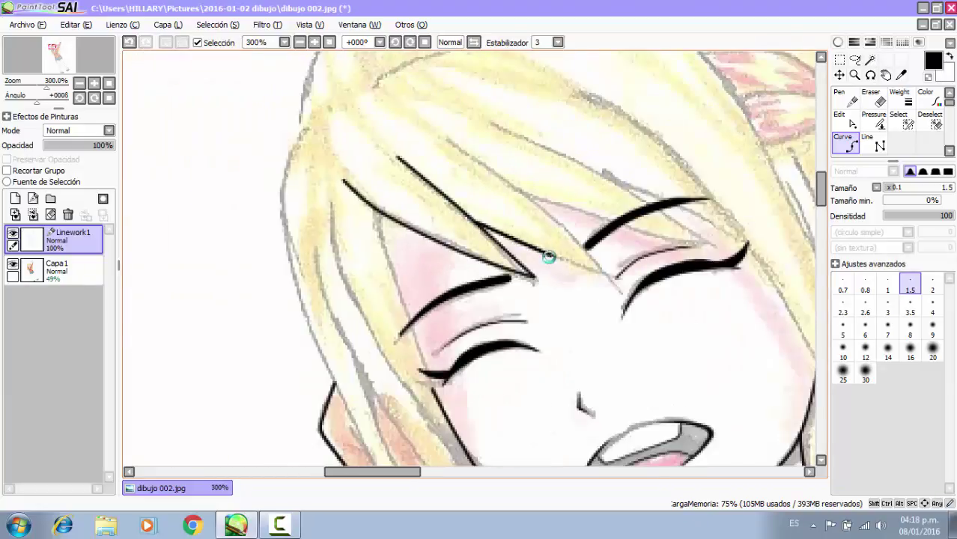
pyautogui.scroll(-3, 548, 256)
pyautogui.scroll(-1, 423, 148)
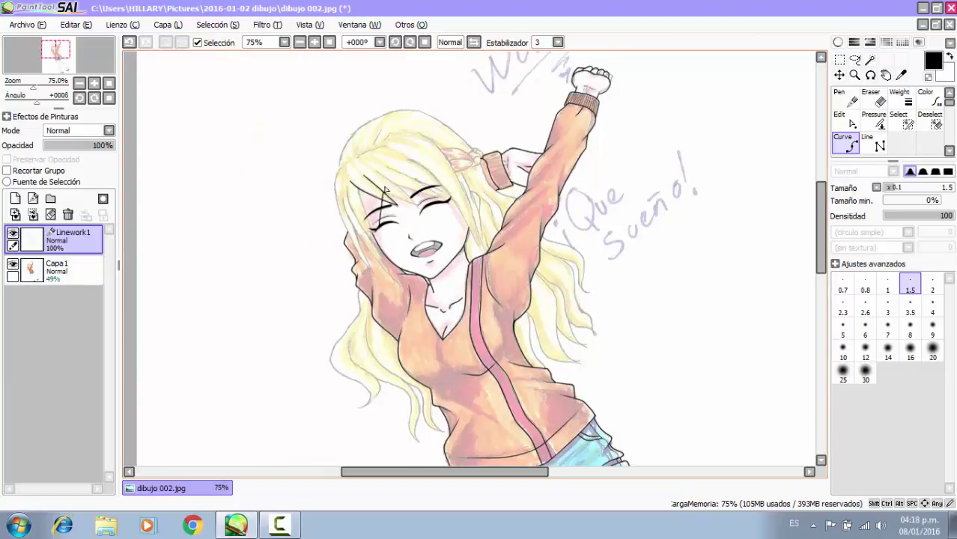
pyautogui.click(279, 524)
pyautogui.click(867, 458)
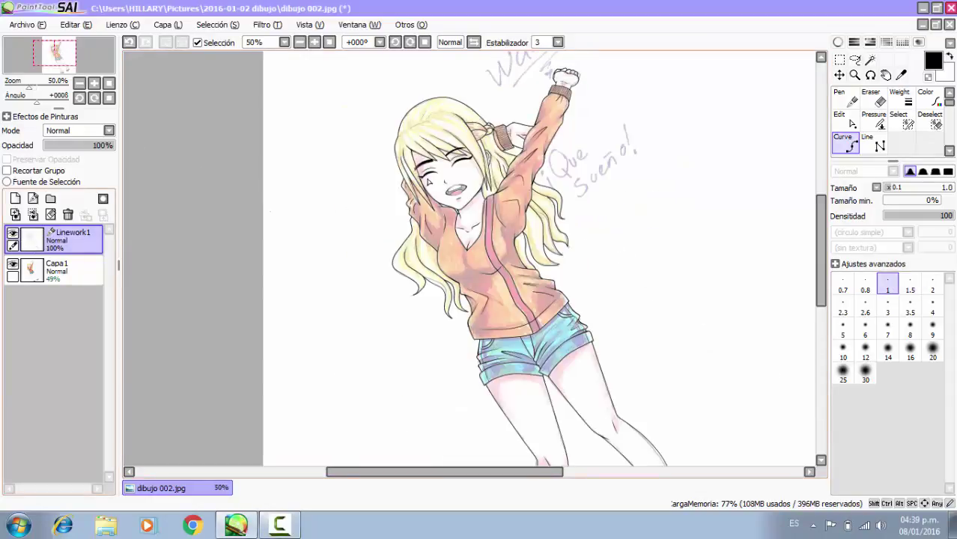
# Hide the scanned drawing layer Capa1 so that only the linework is shown.
pyautogui.scroll(3, 476, 159)
pyautogui.scroll(-2, 432, 150)
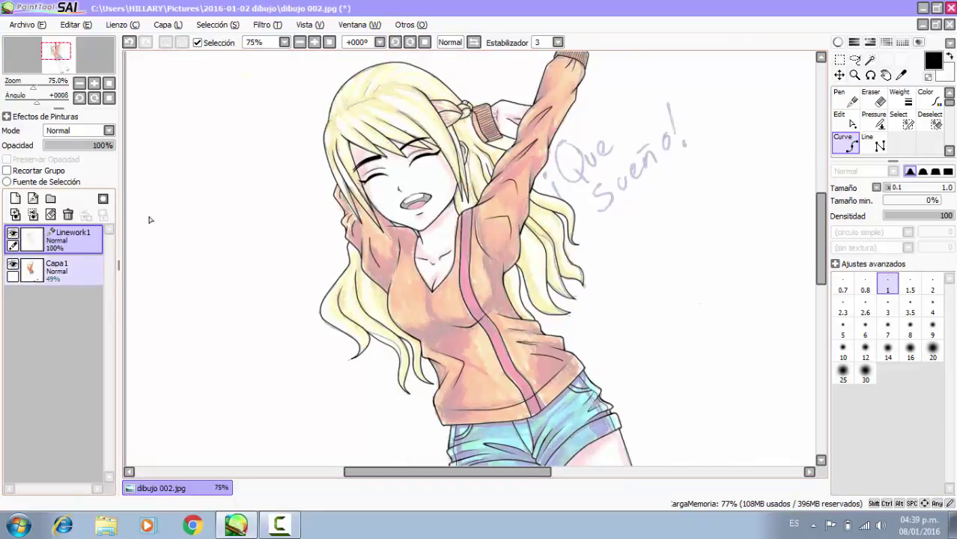
pyautogui.scroll(-2, 327, 101)
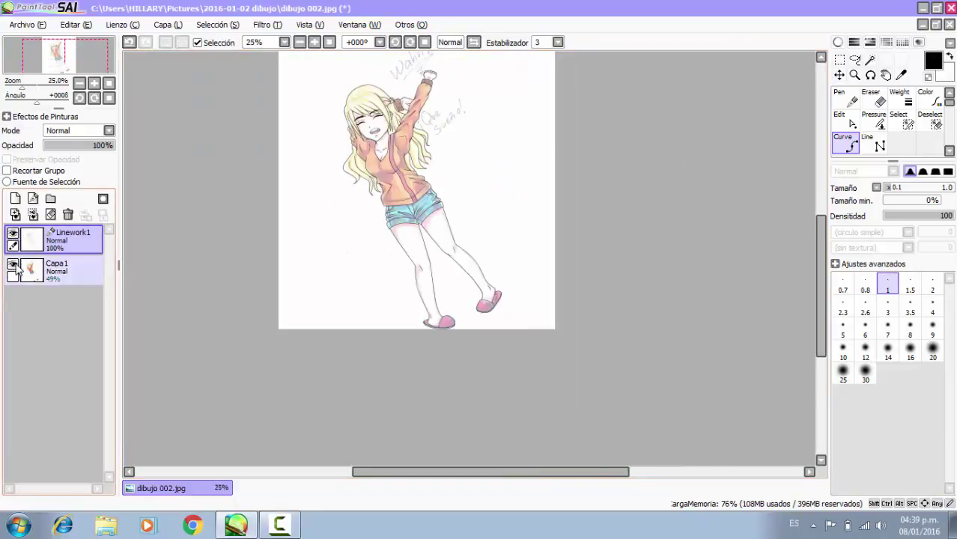
pyautogui.click(13, 266)
pyautogui.scroll(2, 352, 70)
pyautogui.scroll(-1, 389, 113)
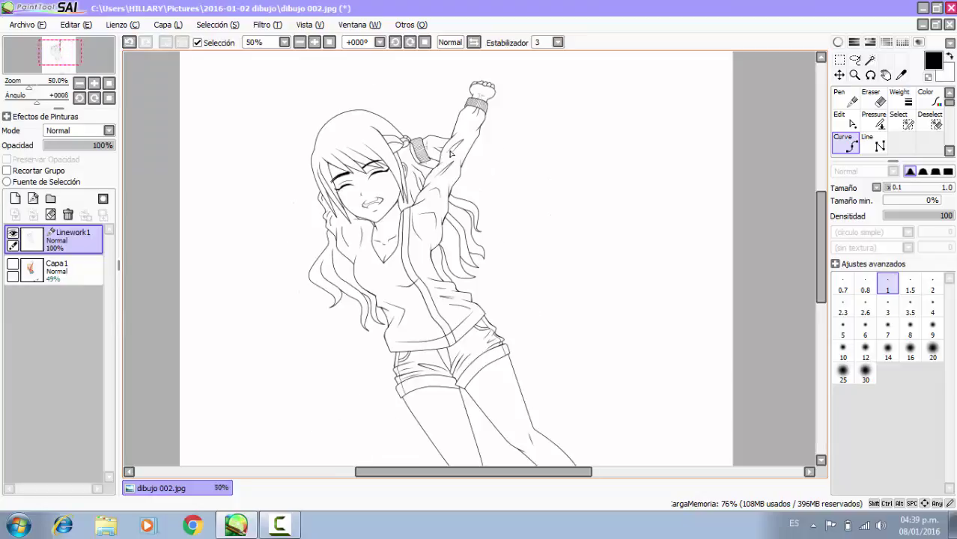
# Examine the linework of the face, hair, sleeves, jacket, shorts and legs up close and as a whole.
pyautogui.scroll(1, 452, 154)
pyautogui.scroll(1, 449, 136)
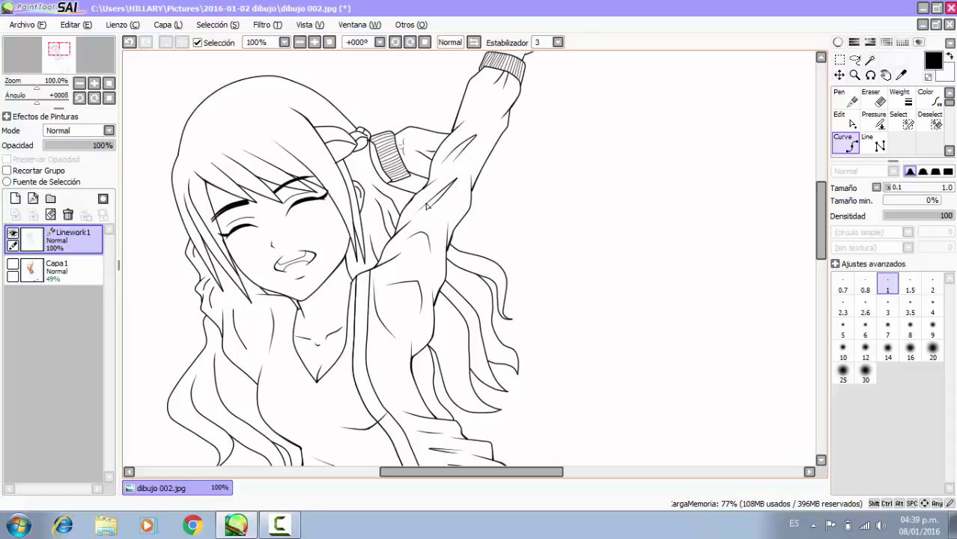
pyautogui.scroll(2, 453, 146)
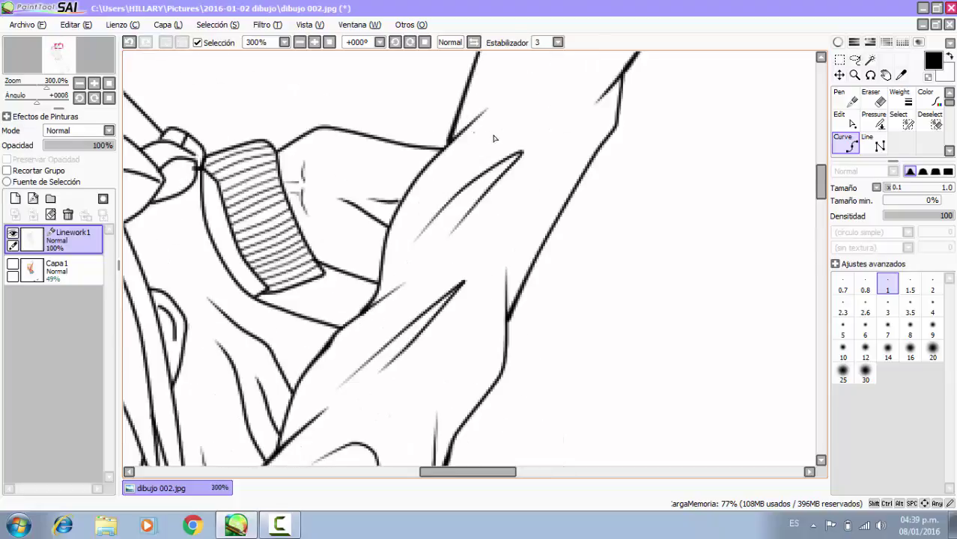
pyautogui.scroll(-4, 495, 136)
pyautogui.scroll(1, 461, 287)
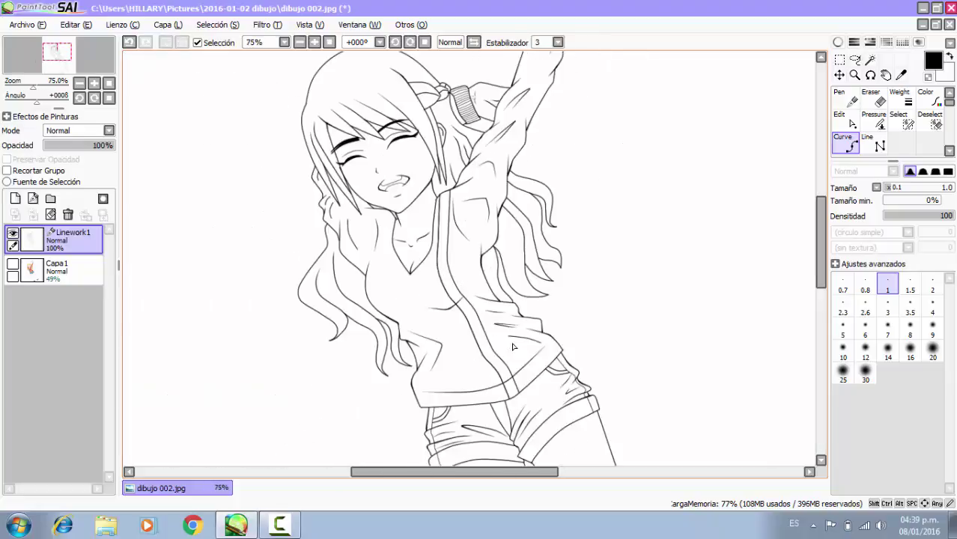
pyautogui.scroll(4, 488, 327)
pyautogui.scroll(-5, 508, 281)
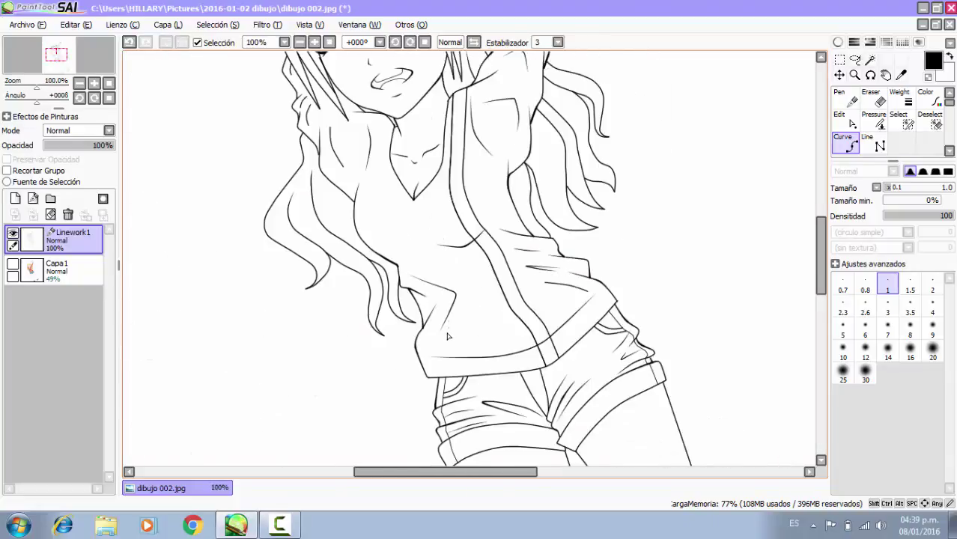
pyautogui.scroll(2, 510, 354)
pyautogui.scroll(-3, 444, 235)
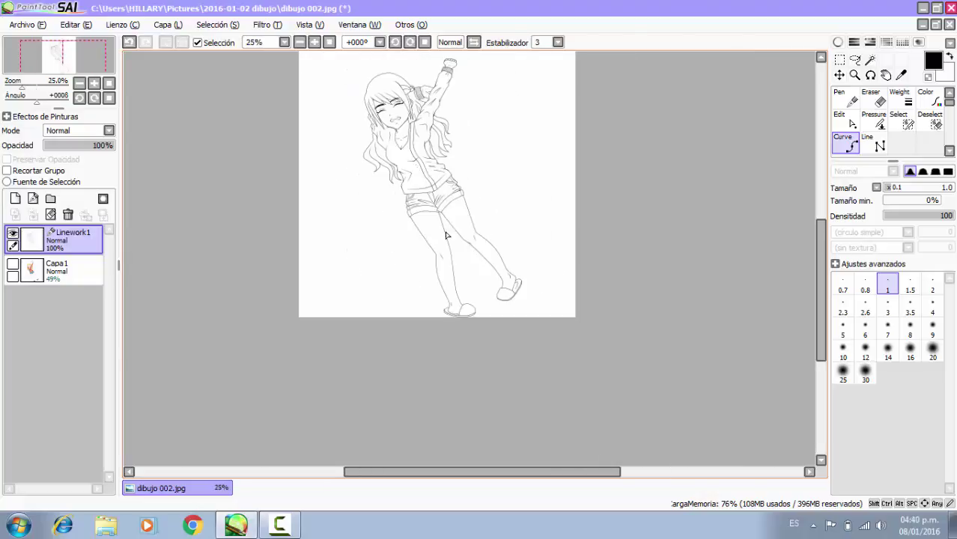
pyautogui.scroll(2, 504, 304)
pyautogui.scroll(-2, 582, 349)
pyautogui.scroll(-1, 522, 240)
pyautogui.scroll(4, 522, 240)
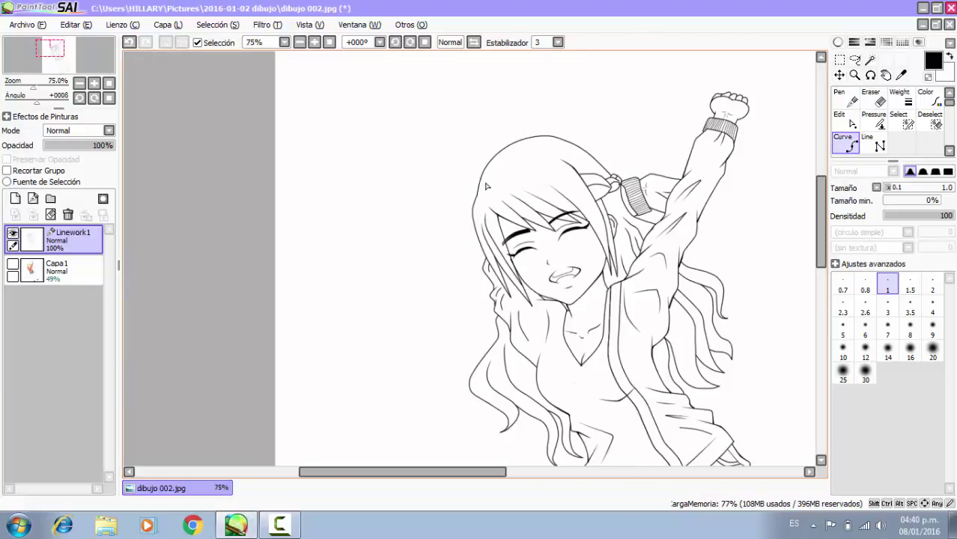
pyautogui.scroll(-1, 440, 161)
pyautogui.press('space')
pyautogui.moveTo(554, 232); pyautogui.dragTo(420, 126)
pyautogui.scroll(1, 349, 95)
pyautogui.scroll(1, 382, 96)
pyautogui.scroll(-1, 517, 137)
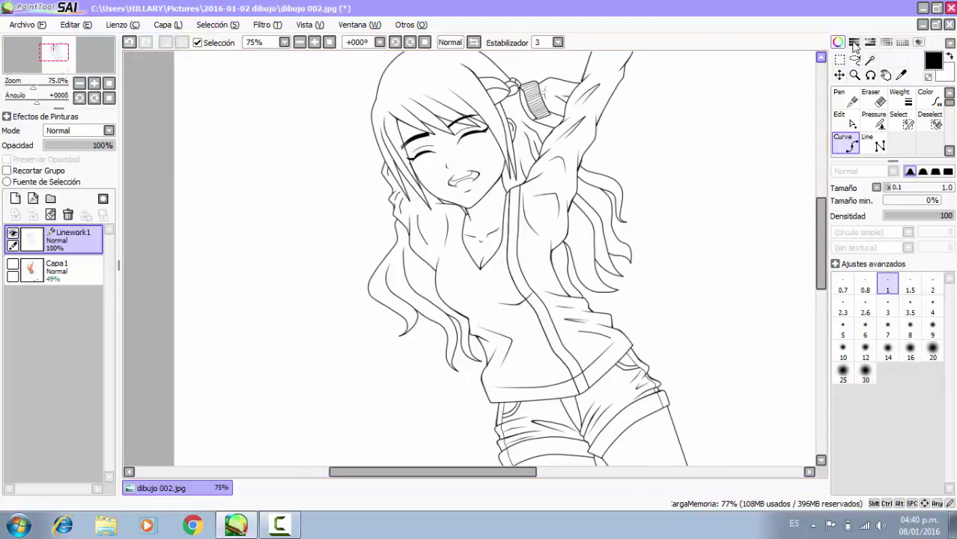
# Pick purple and recolor the bang strokes over the right eyebrow and the side hair strokes with the linework Color tool.
pyautogui.click(845, 122)
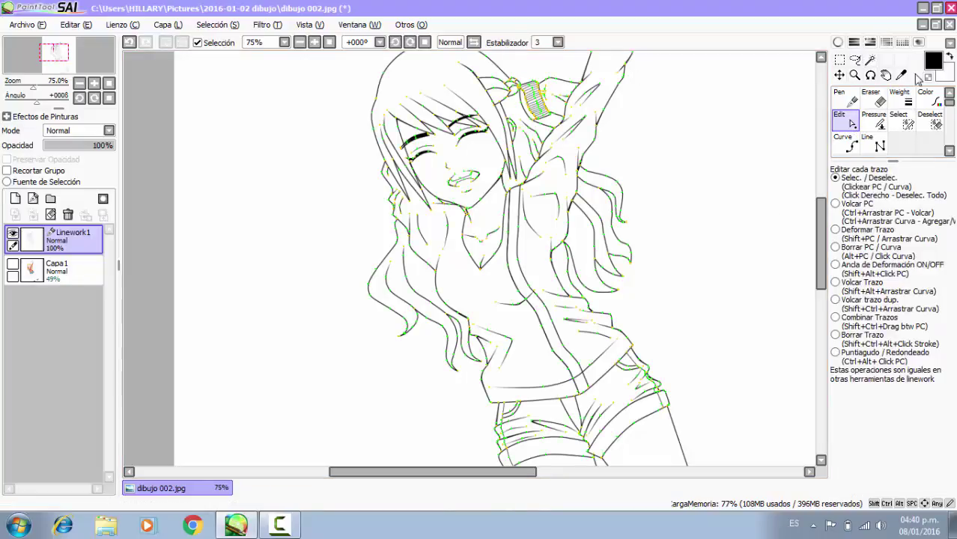
pyautogui.click(929, 97)
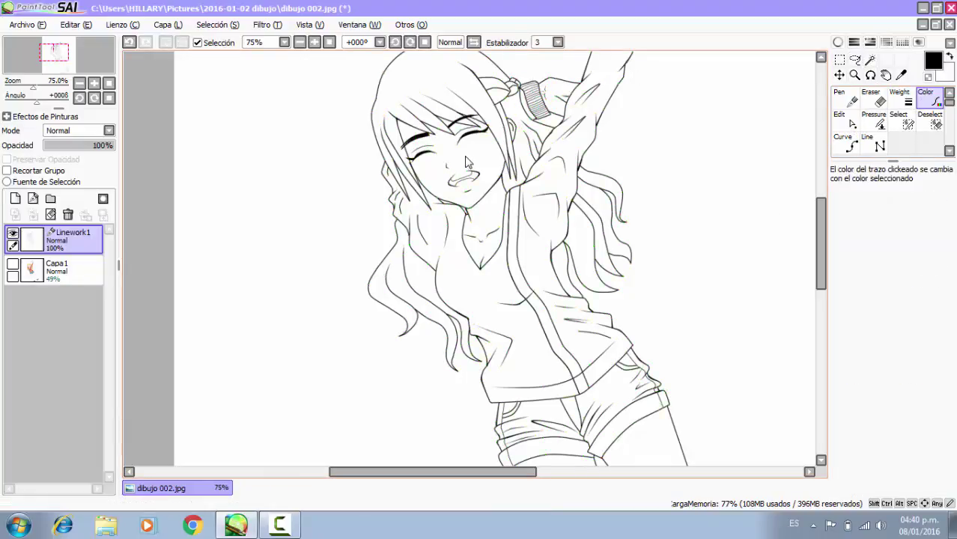
pyautogui.scroll(2, 461, 139)
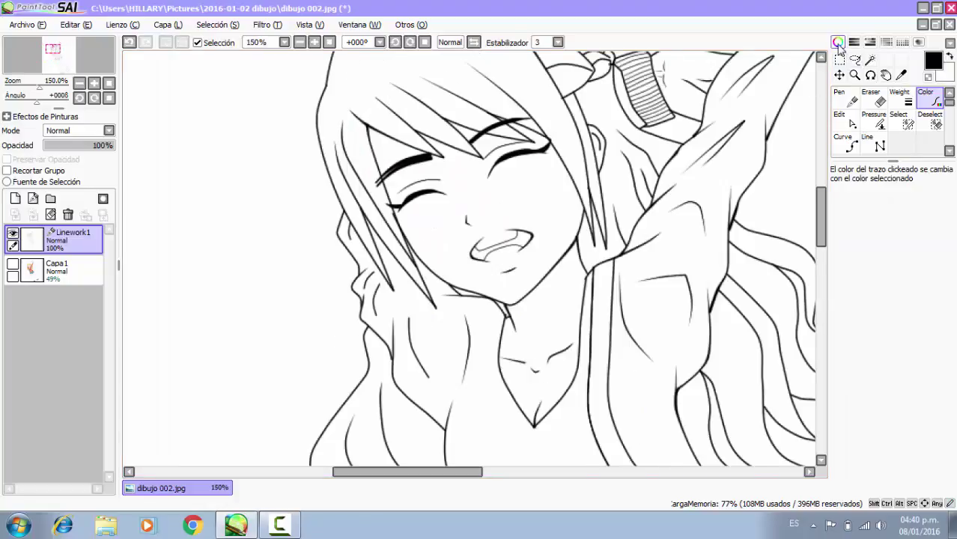
pyautogui.click(839, 42)
pyautogui.click(913, 76)
pyautogui.click(518, 137)
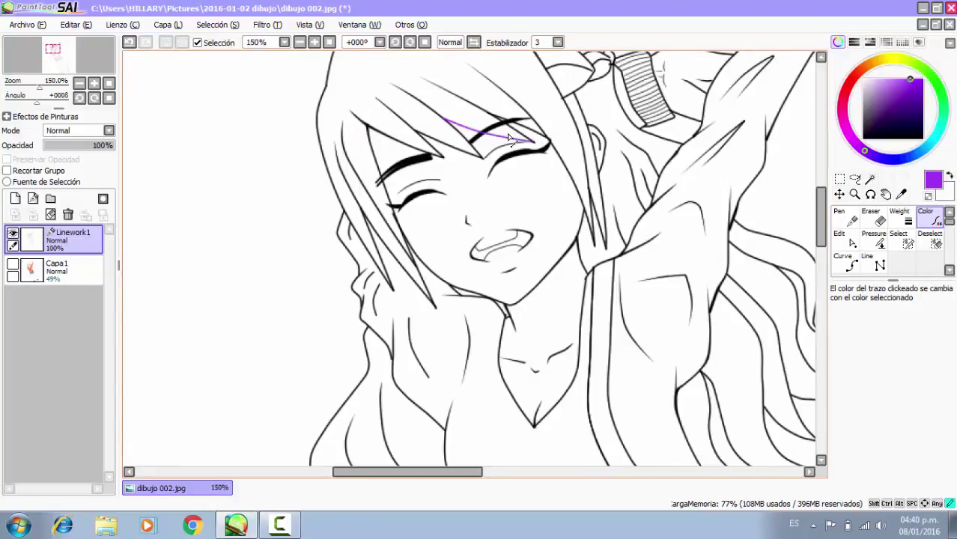
pyautogui.click(525, 132)
pyautogui.click(543, 134)
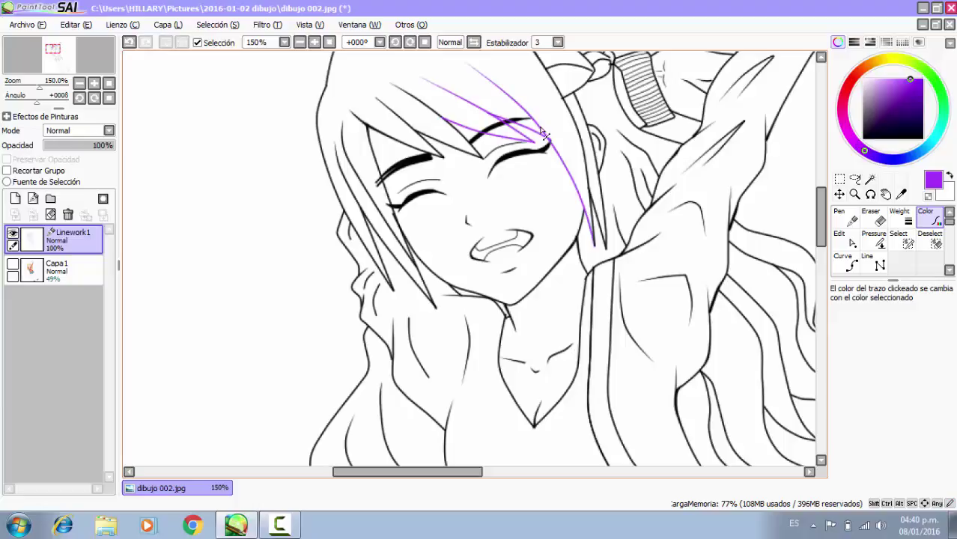
pyautogui.click(583, 151)
# Recolor the purple bang, side hair and ear strokes with black using the linework Color tool.
pyautogui.scroll(-2, 569, 166)
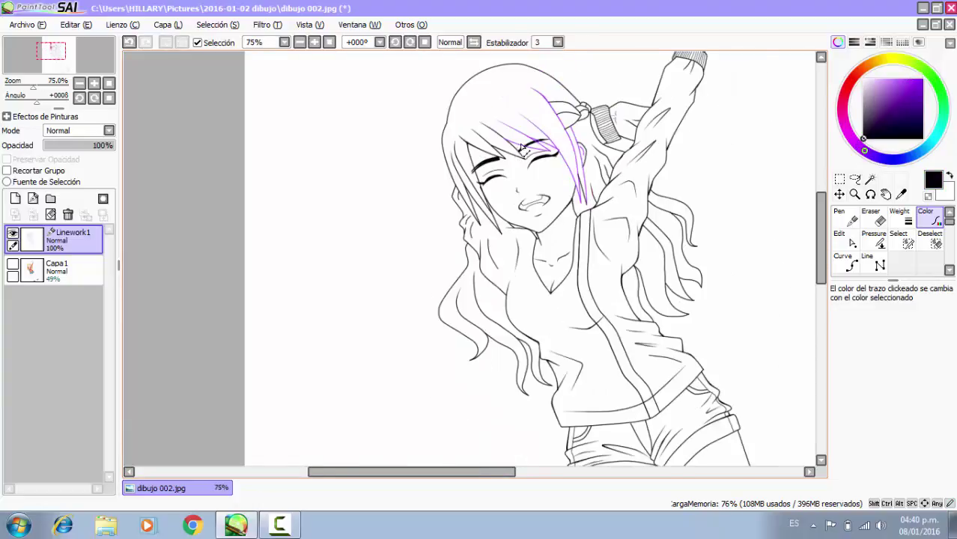
pyautogui.scroll(4, 529, 155)
pyautogui.click(529, 156)
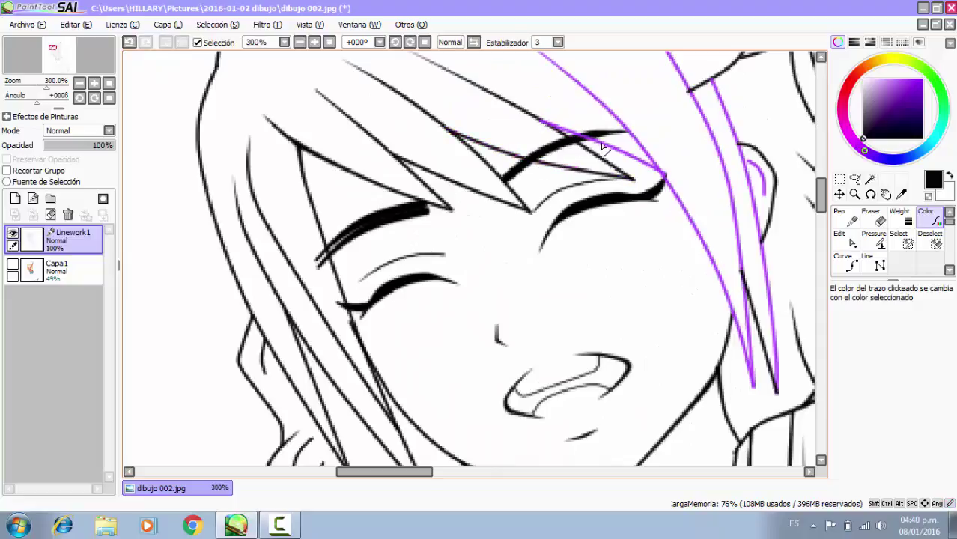
pyautogui.click(604, 148)
pyautogui.click(646, 153)
pyautogui.click(731, 178)
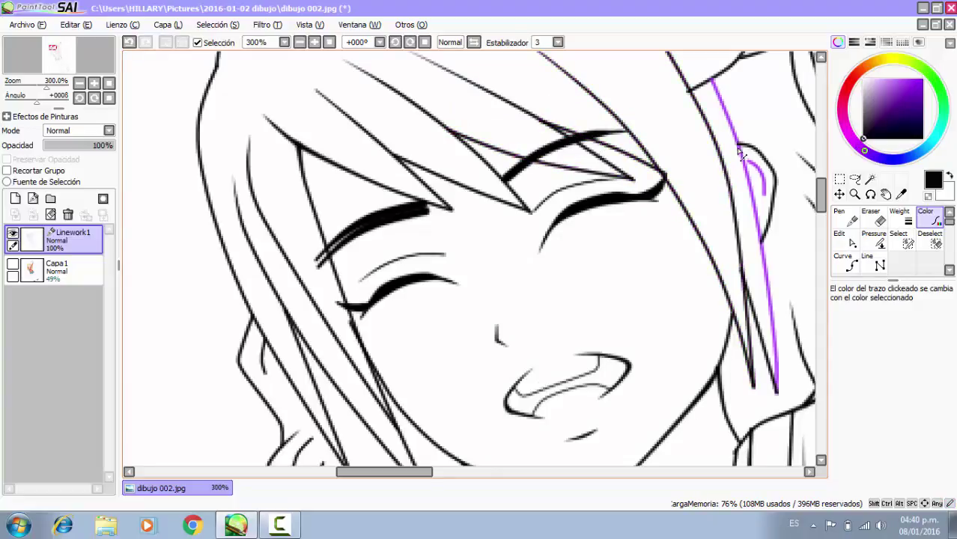
pyautogui.click(755, 179)
pyautogui.click(764, 183)
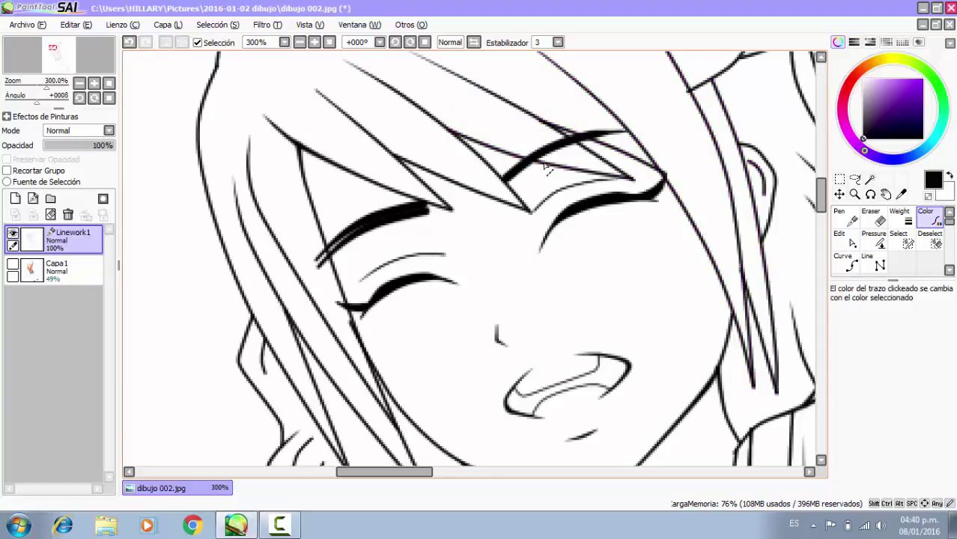
# Open elsword girl.sai from the recently used files.
pyautogui.scroll(-3, 550, 161)
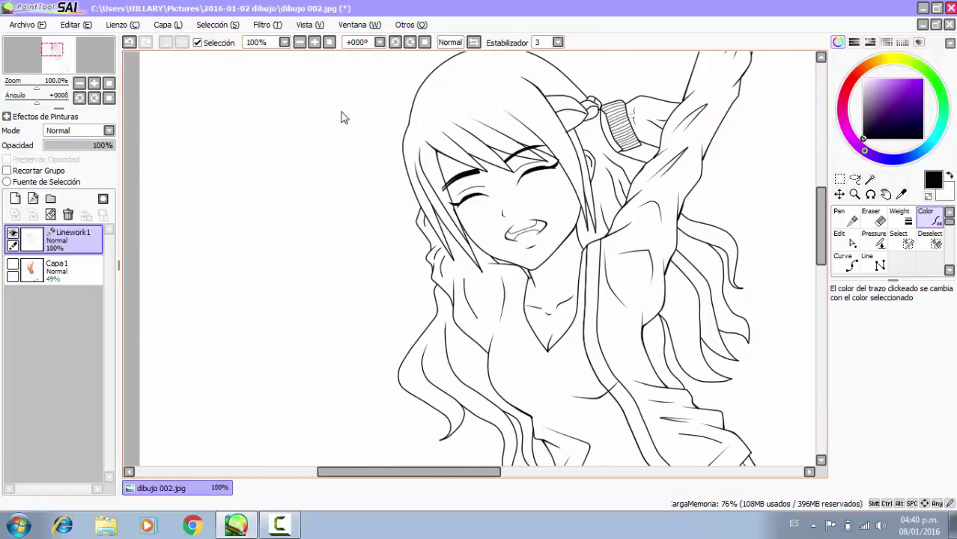
pyautogui.scroll(-1, 196, 56)
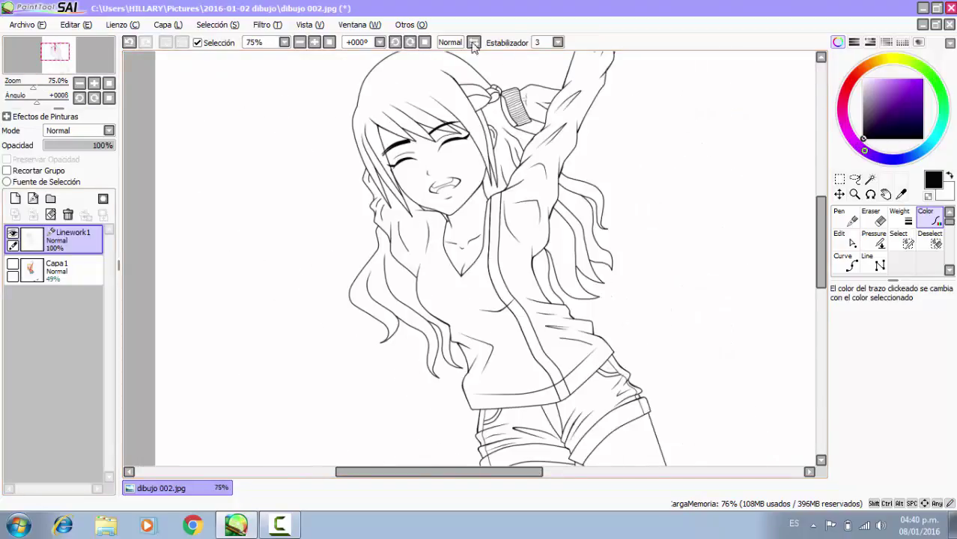
pyautogui.scroll(-2, 404, 126)
pyautogui.scroll(2, 441, 105)
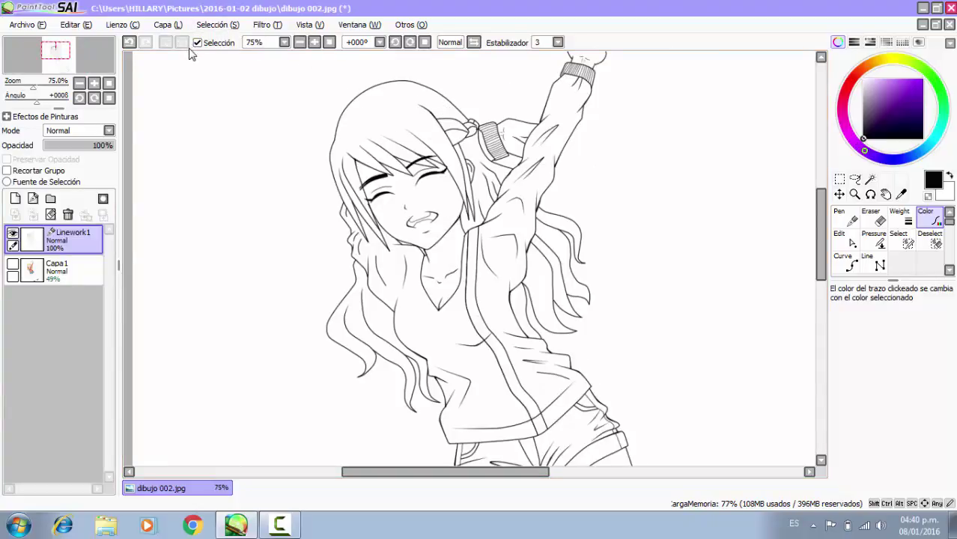
pyautogui.click(30, 26)
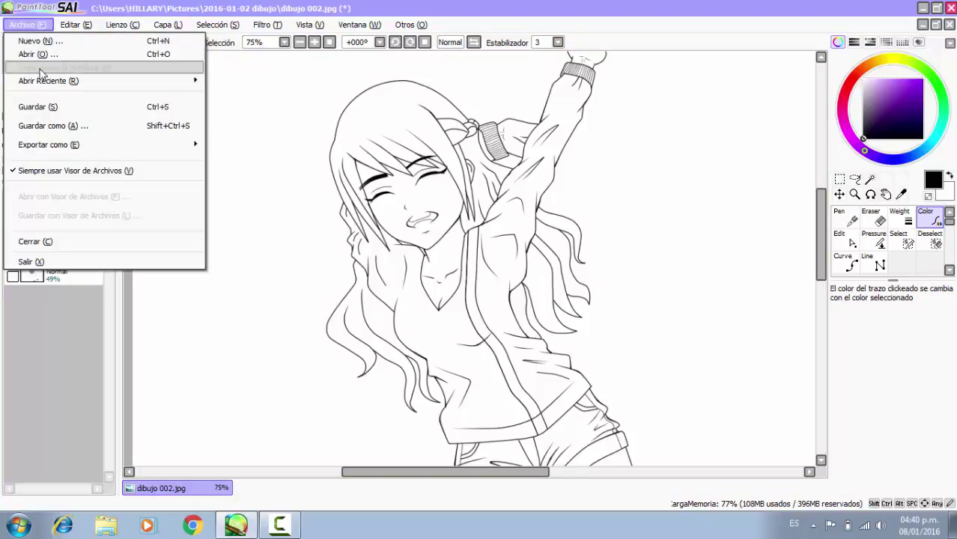
pyautogui.moveTo(69, 82)
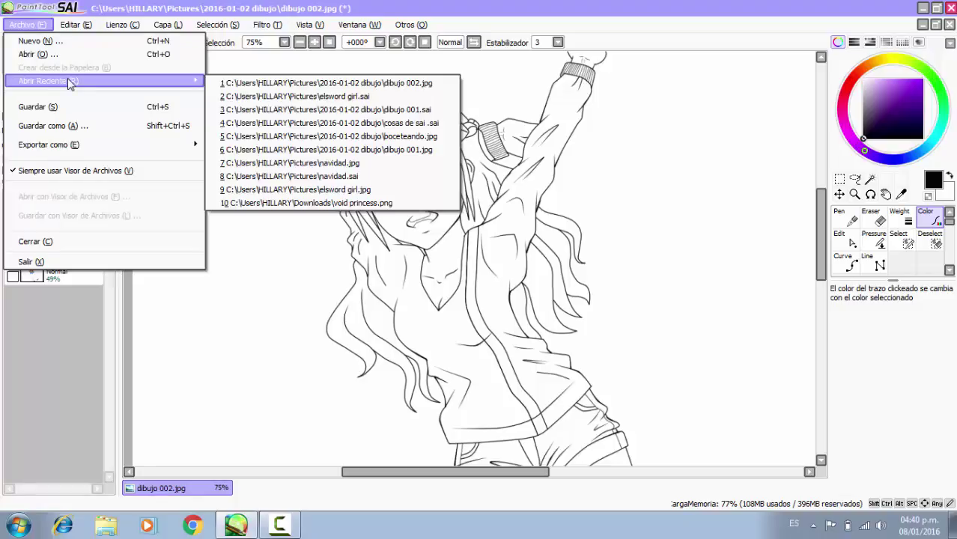
pyautogui.click(341, 96)
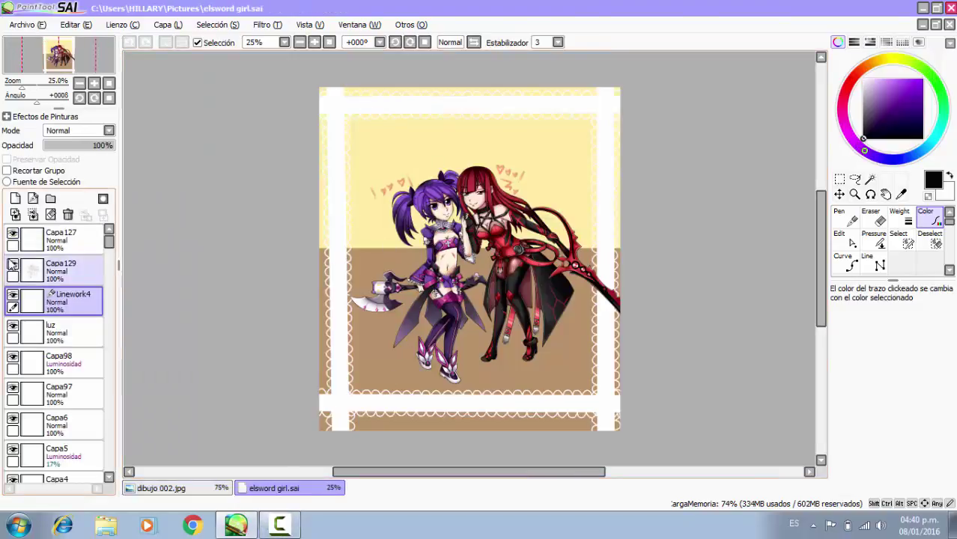
# Look through the layer stack of the colored two-girl illustration and view the whole picture.
pyautogui.scroll(-10, 95, 260)
pyautogui.scroll(-12, 97, 263)
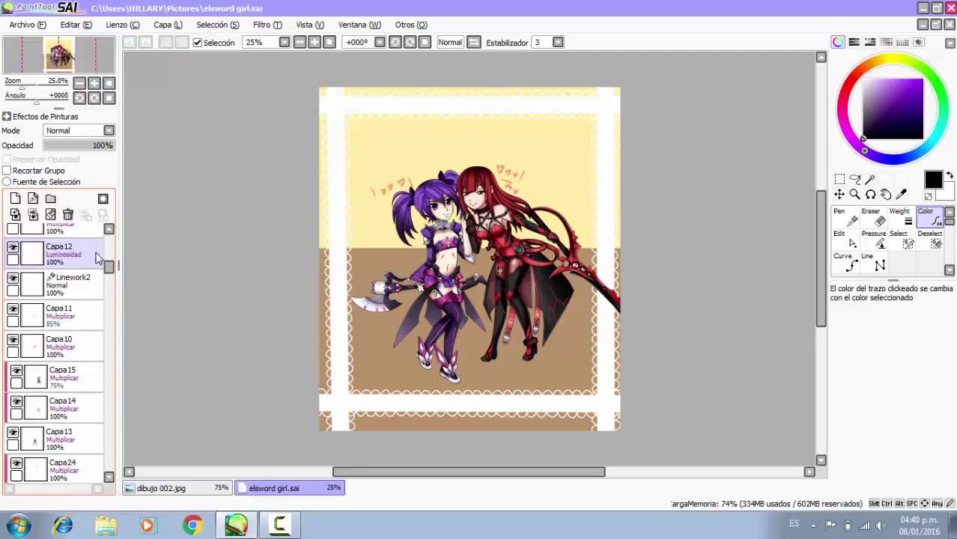
pyautogui.scroll(5, 112, 266)
pyautogui.scroll(-1, 143, 326)
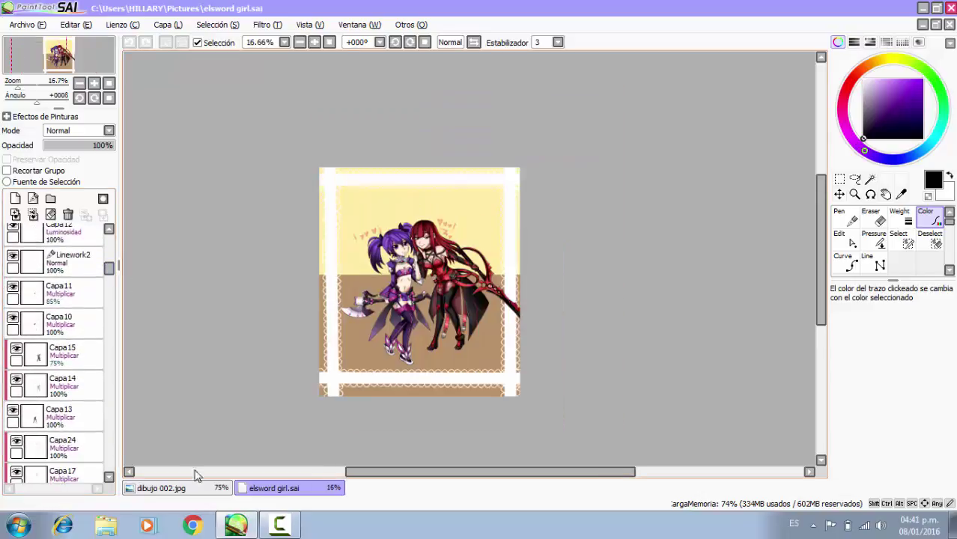
pyautogui.click(291, 526)
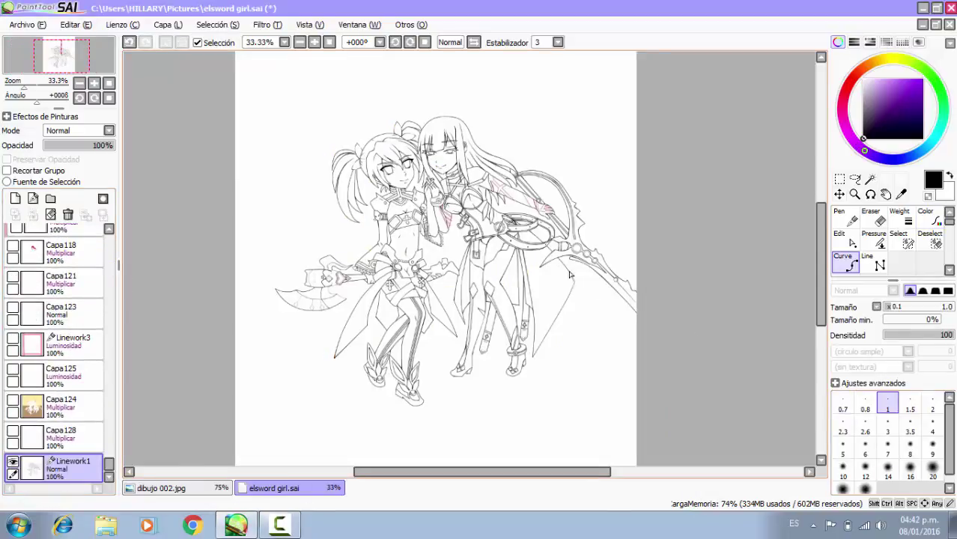
# Examine the Linework1 layer of the two girls, from the whole figures to the faces, collars and bodices up close.
pyautogui.scroll(2, 485, 122)
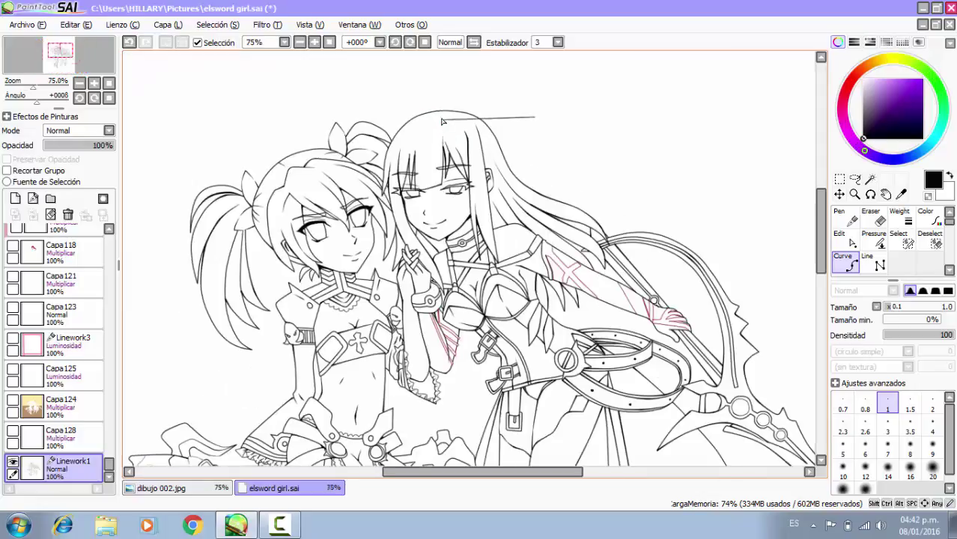
pyautogui.scroll(-1, 448, 117)
pyautogui.scroll(-1, 447, 118)
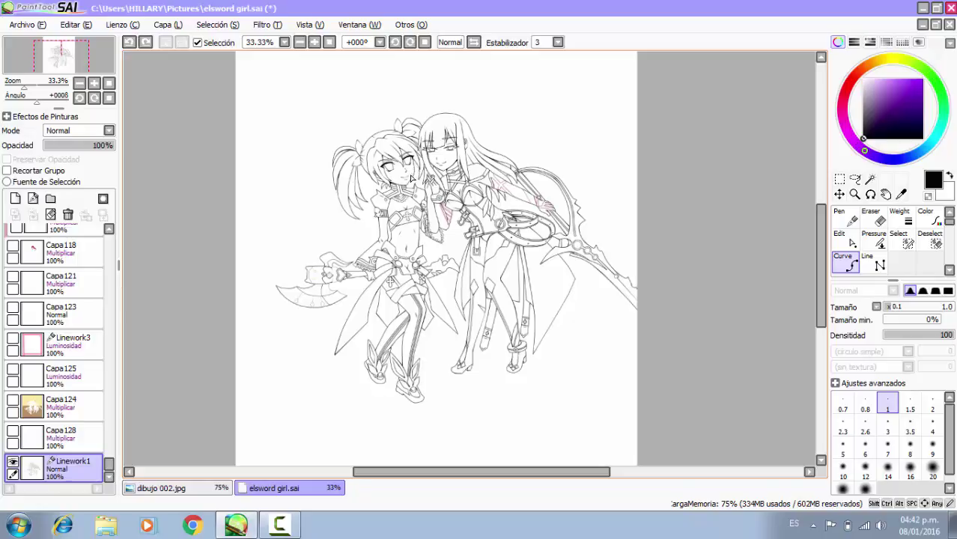
pyautogui.scroll(8, 412, 181)
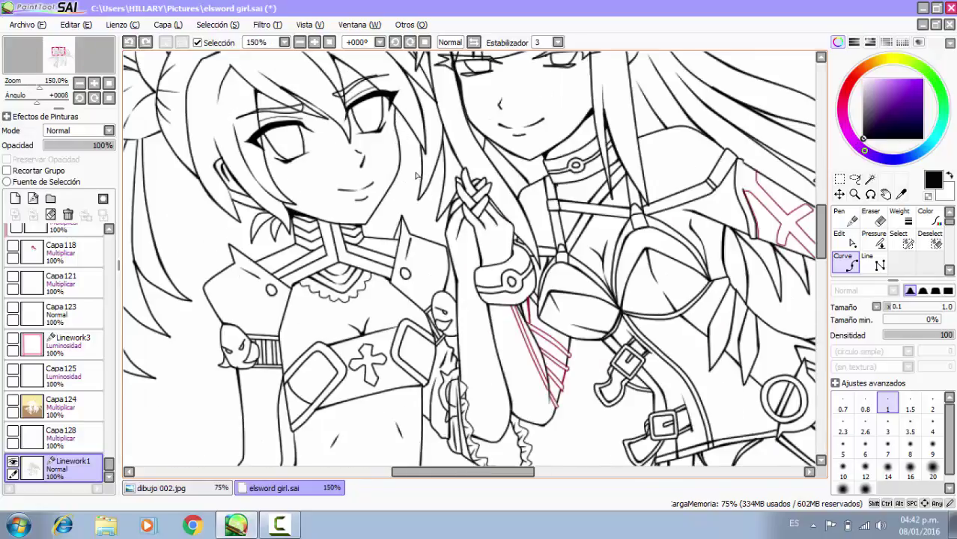
pyautogui.scroll(-9, 371, 168)
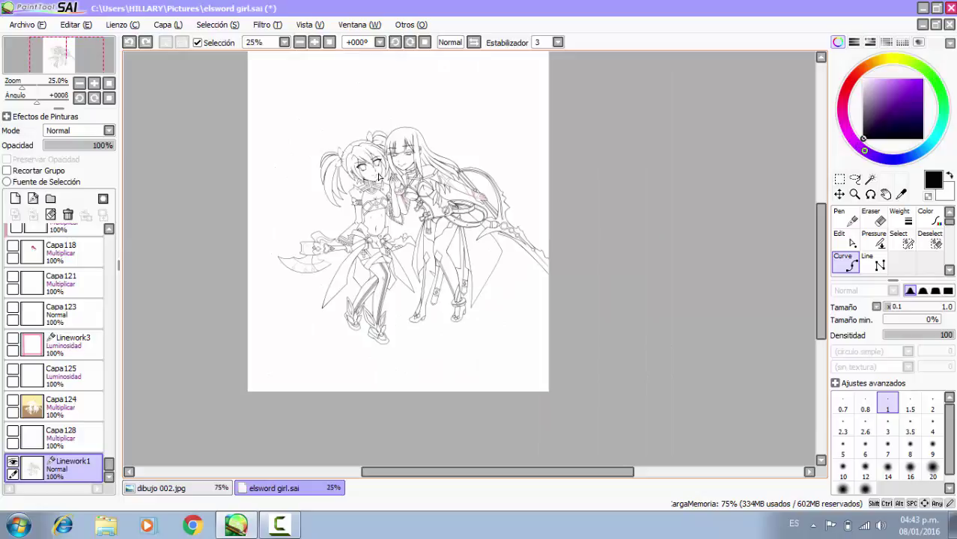
pyautogui.scroll(11, 380, 178)
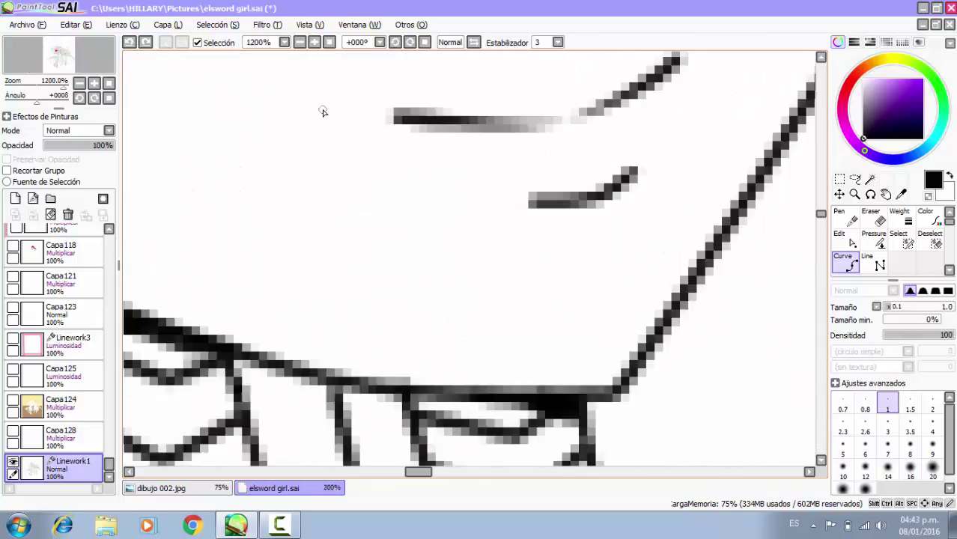
pyautogui.scroll(-6, 327, 127)
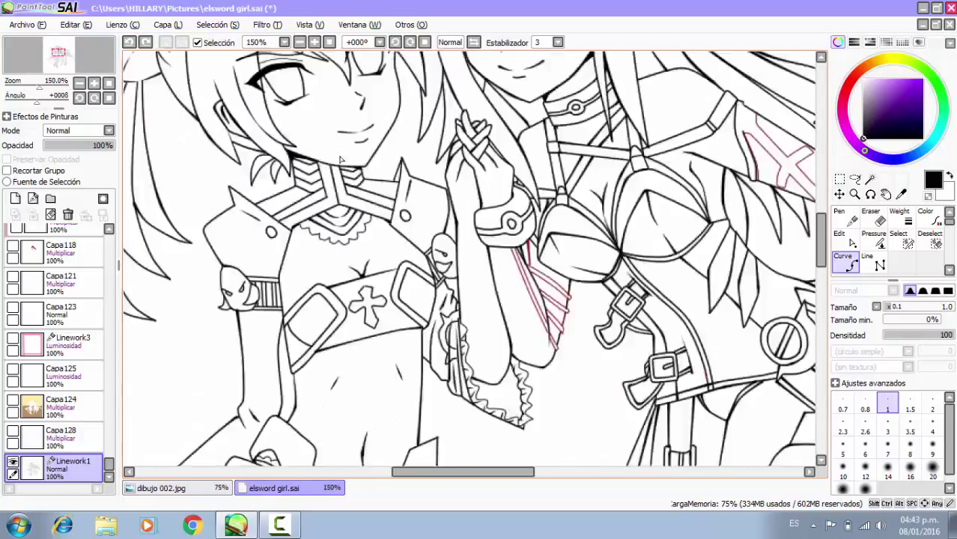
pyautogui.scroll(-3, 341, 159)
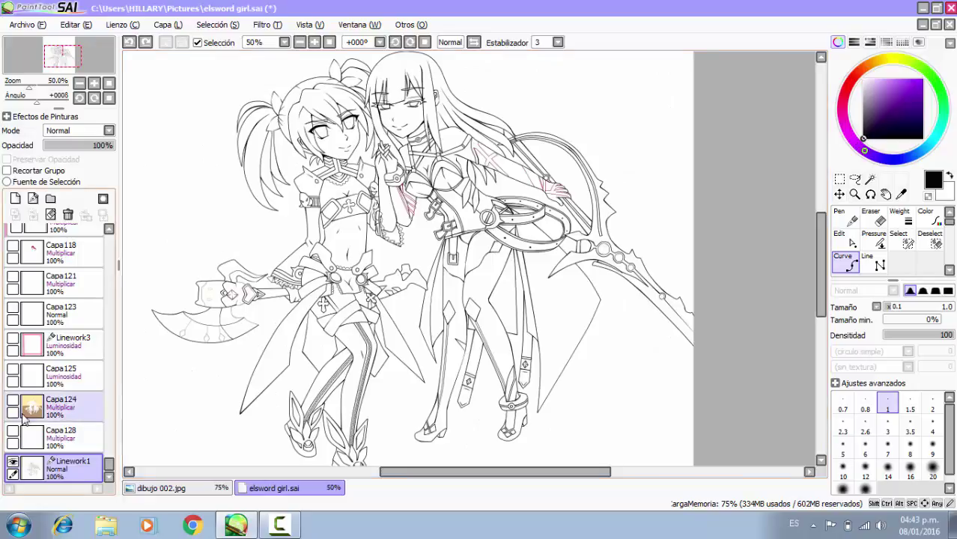
# Look through the hidden layers from Linework1 up to Capa127 and return to Linework1 at the end of the stack.
pyautogui.scroll(10, 75, 374)
pyautogui.scroll(10, 81, 371)
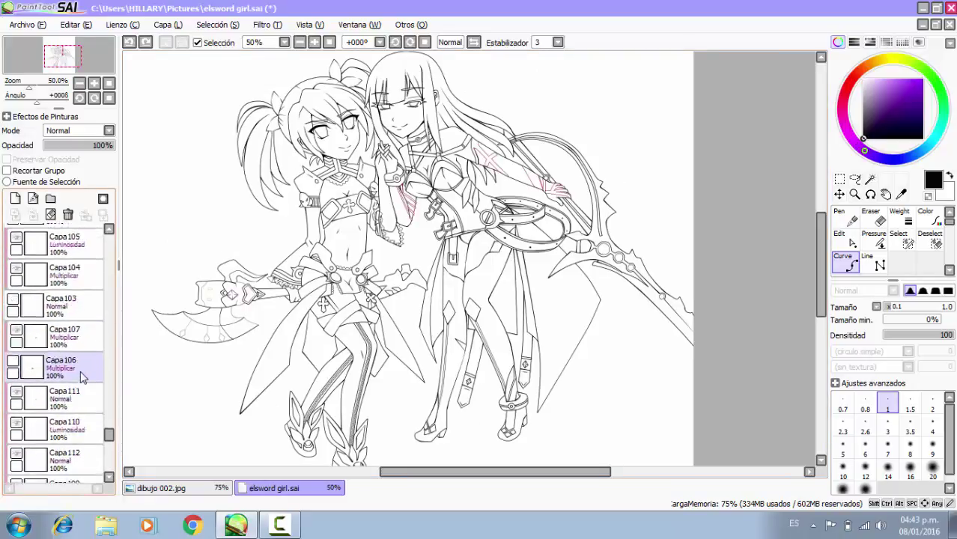
pyautogui.scroll(10, 80, 370)
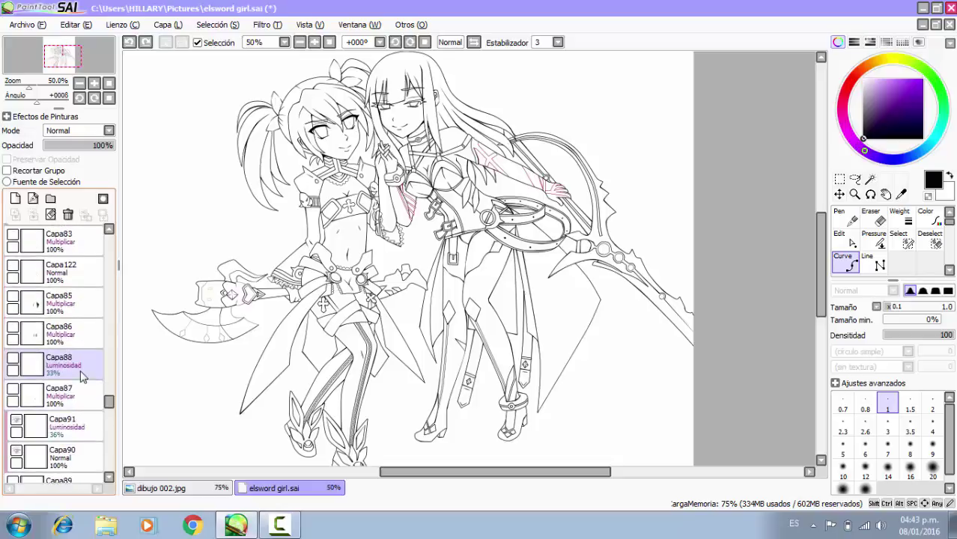
pyautogui.moveTo(108, 377); pyautogui.dragTo(95, 247)
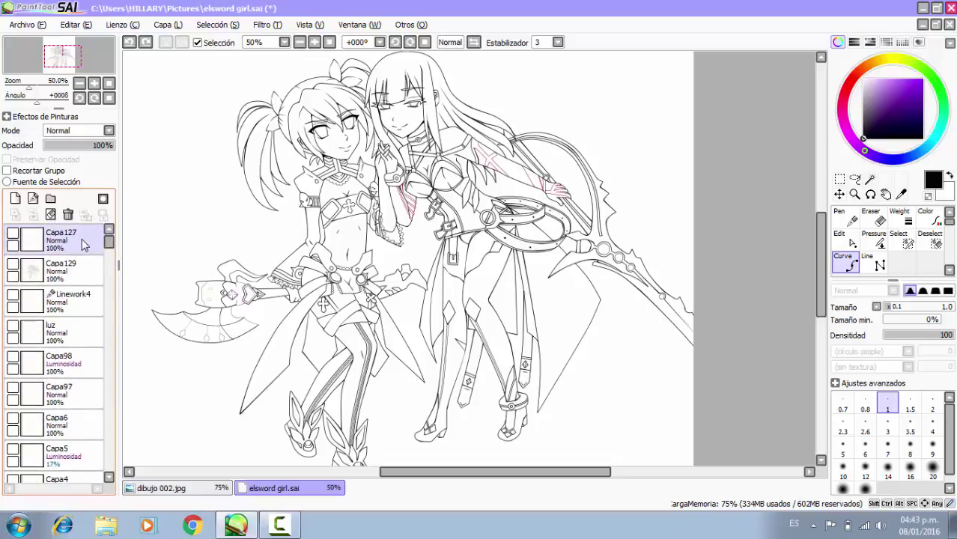
pyautogui.moveTo(108, 247); pyautogui.dragTo(118, 465)
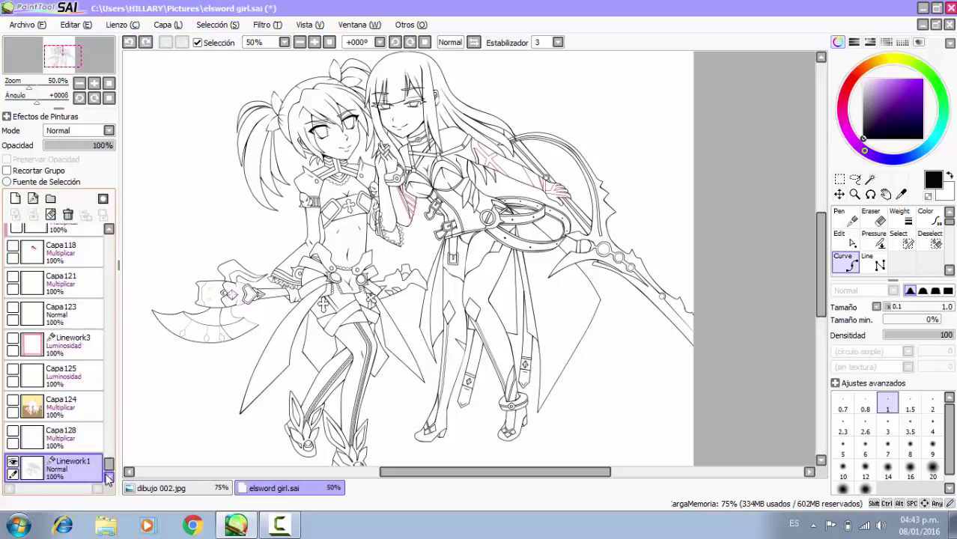
# Examine the linework of the hair, red sleeve details, belts, axe and legs up close and as a whole.
pyautogui.scroll(2, 281, 101)
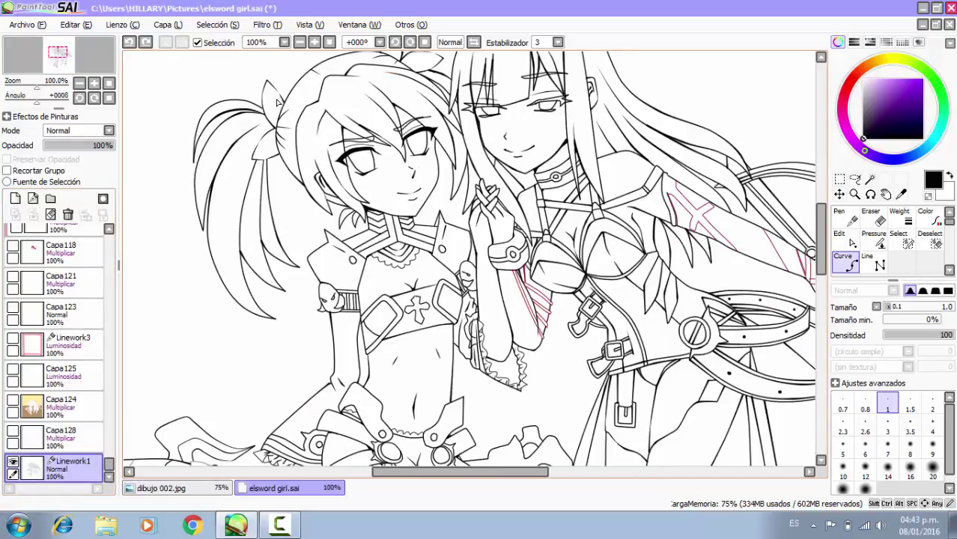
pyautogui.scroll(-2, 277, 103)
pyautogui.scroll(2, 508, 151)
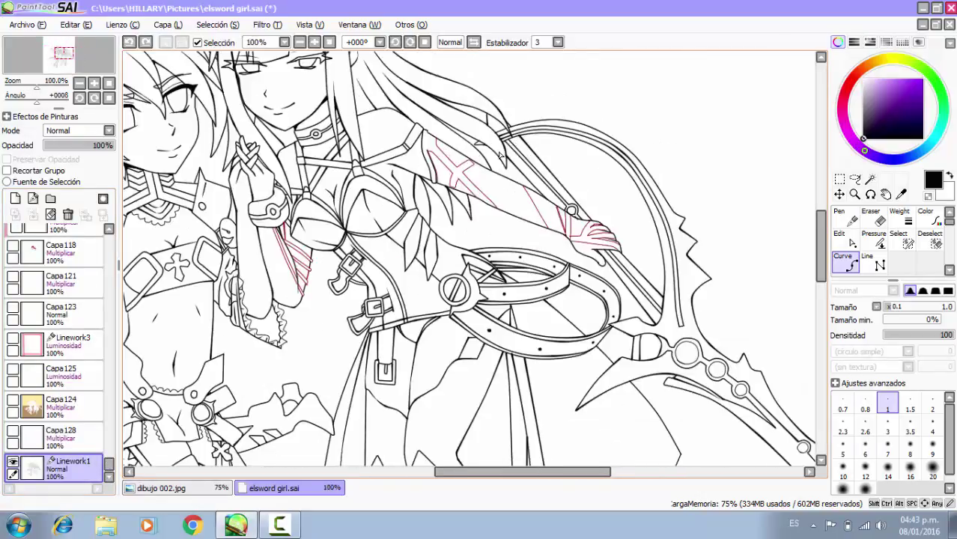
pyautogui.scroll(-2, 484, 158)
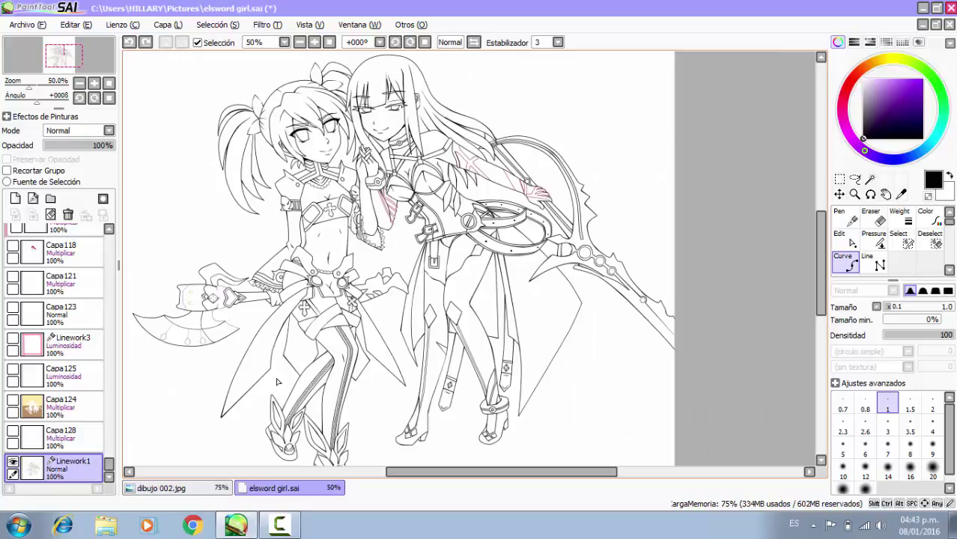
pyautogui.scroll(3, 274, 386)
pyautogui.scroll(-3, 279, 284)
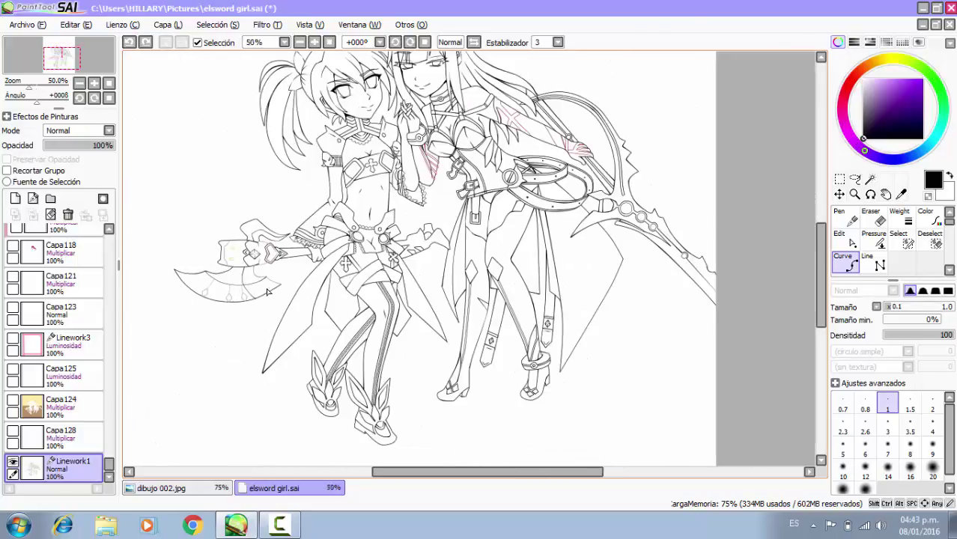
pyautogui.scroll(4, 267, 292)
pyautogui.scroll(-4, 298, 337)
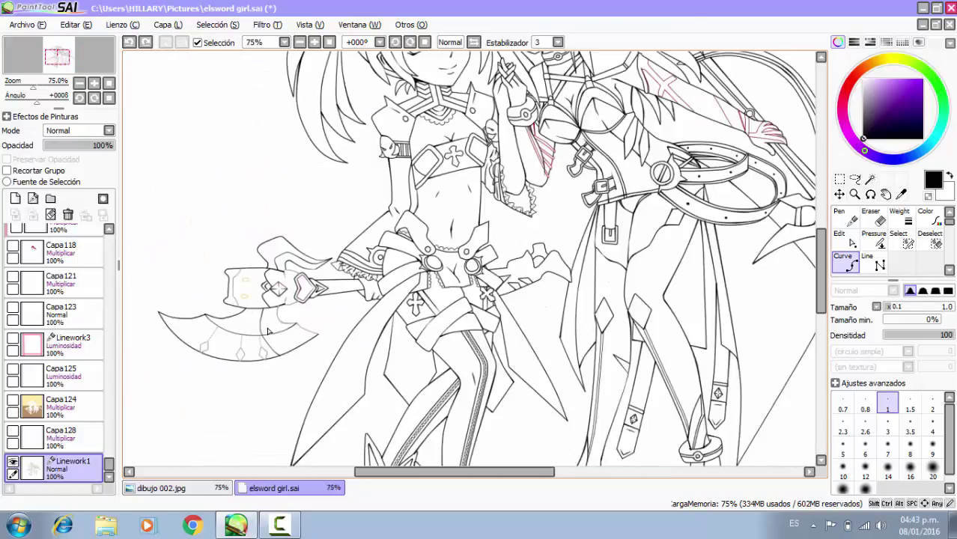
pyautogui.scroll(-1, 268, 330)
pyautogui.scroll(1, 387, 83)
pyautogui.scroll(-1, 387, 83)
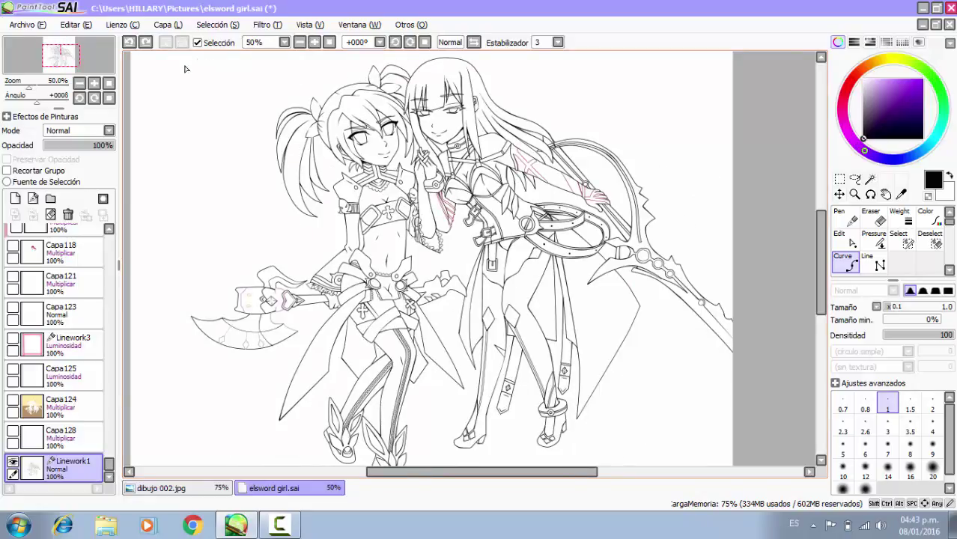
# Return to the dibujo 002.jpg document and examine its finished linework up close and as a whole.
pyautogui.moveTo(275, 532)
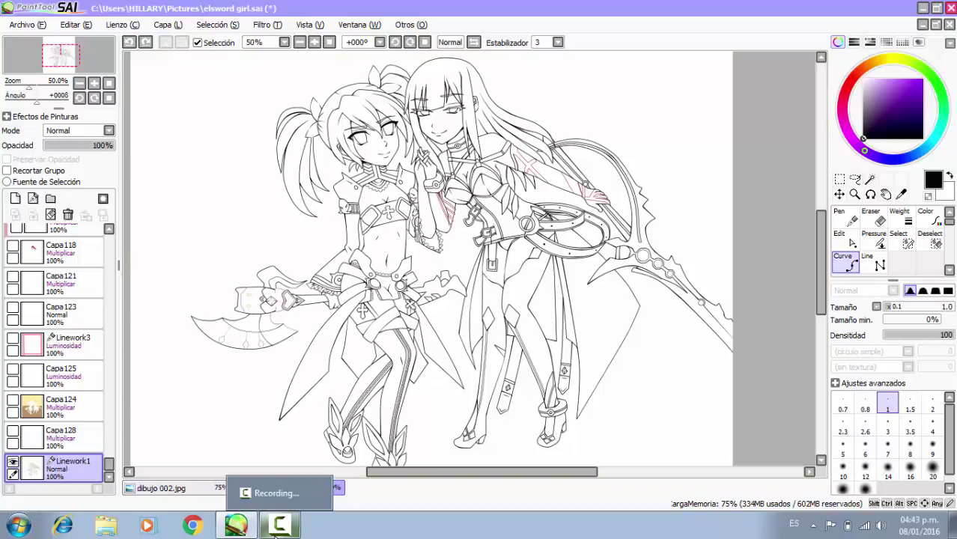
pyautogui.click(175, 489)
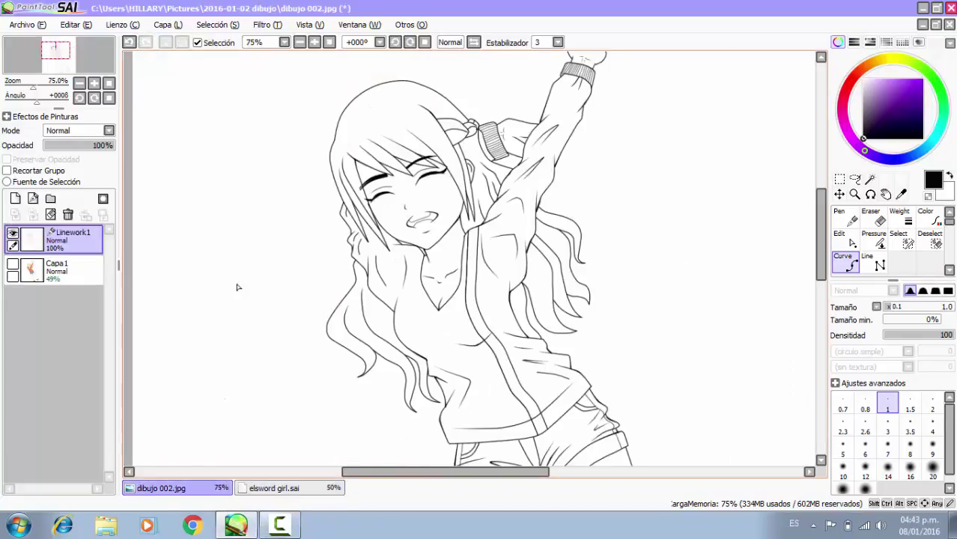
pyautogui.scroll(-2, 236, 186)
pyautogui.scroll(1, 227, 202)
pyautogui.scroll(2, 417, 241)
pyautogui.scroll(1, 408, 216)
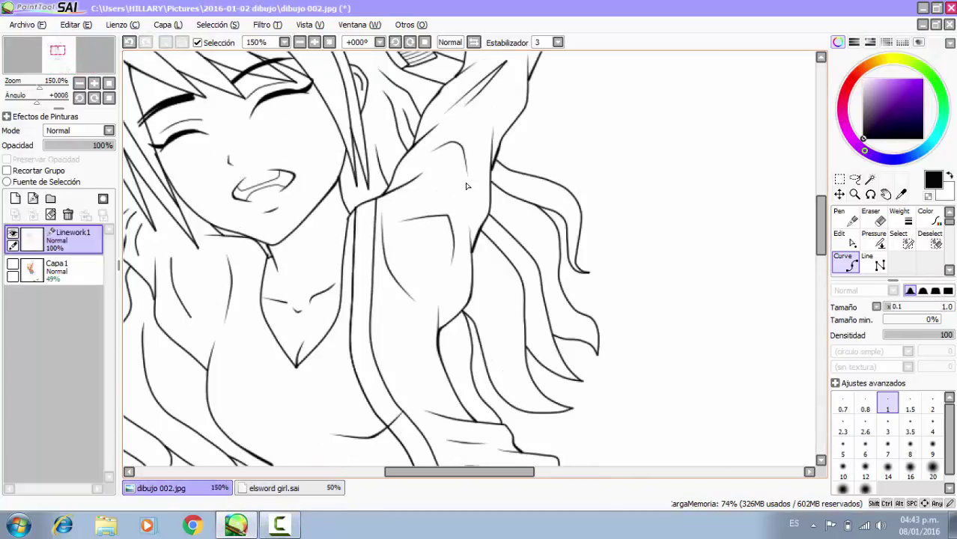
pyautogui.scroll(-3, 431, 193)
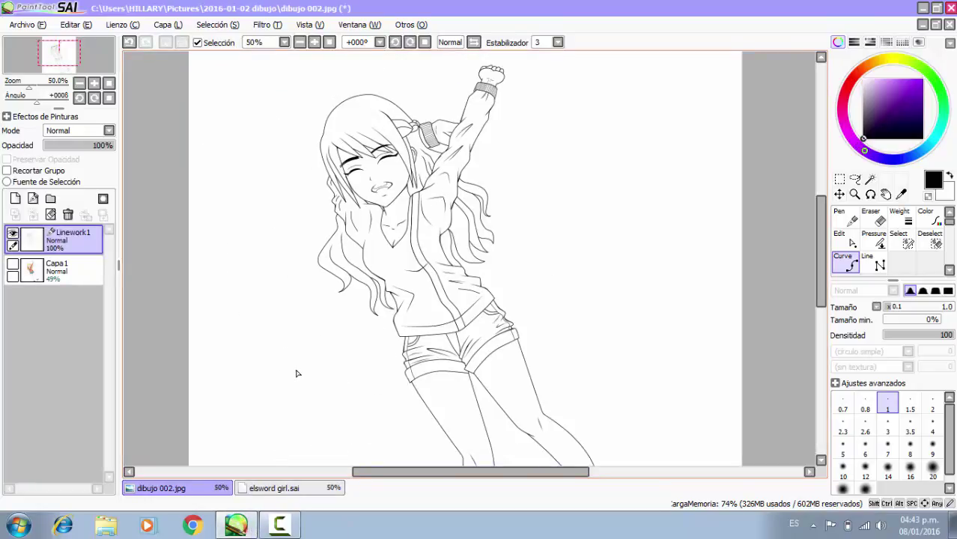
pyautogui.moveTo(285, 532)
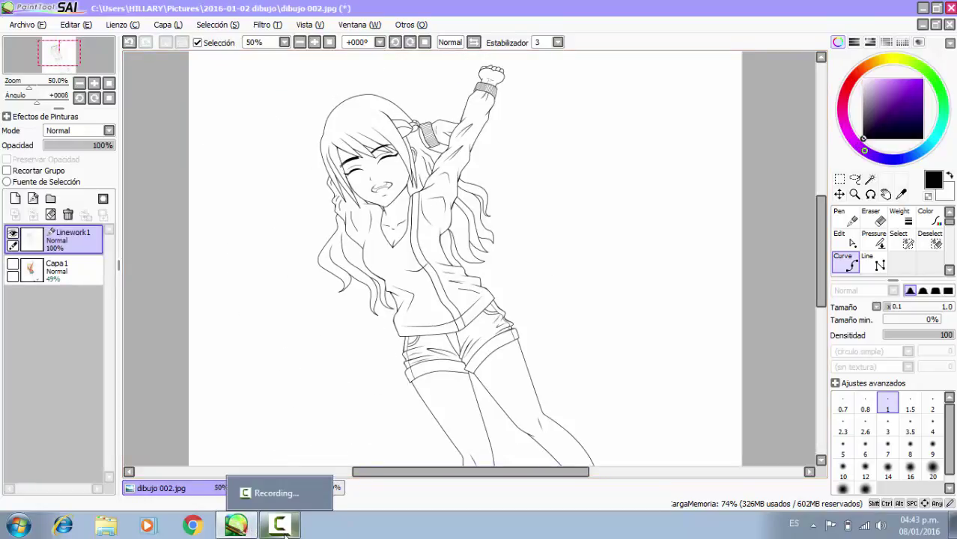
pyautogui.click(281, 527)
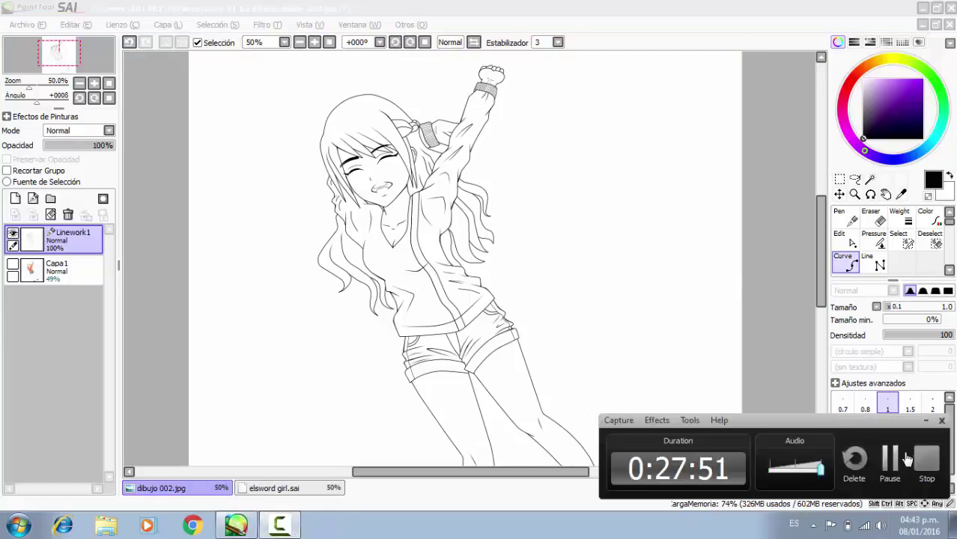